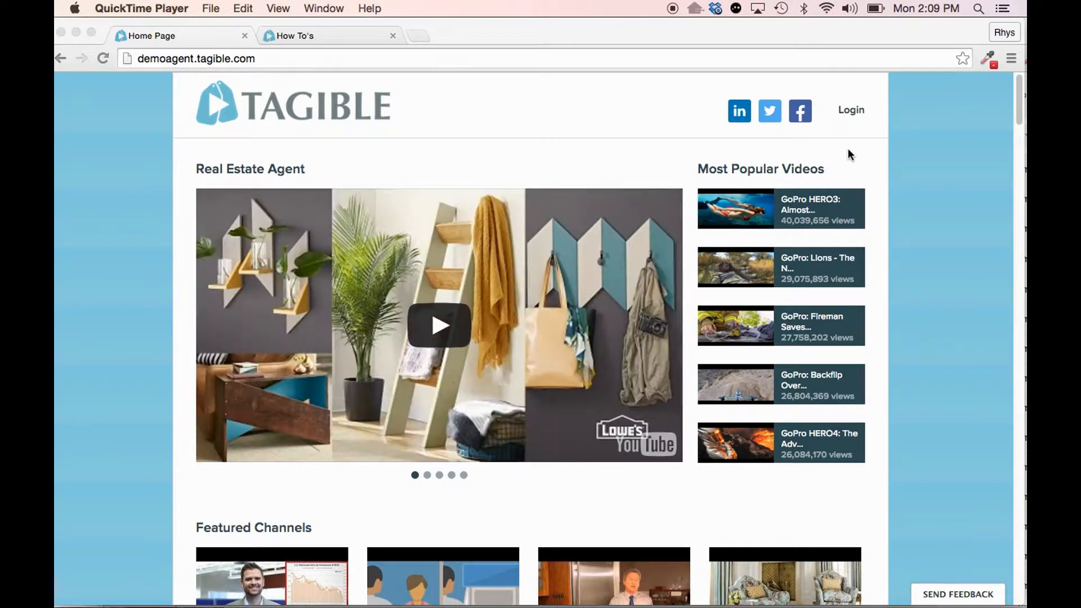
- Look over the home page and open the Home Improvement featured channel
scroll(844, 160, down, 3)
scroll(843, 162, down, 5)
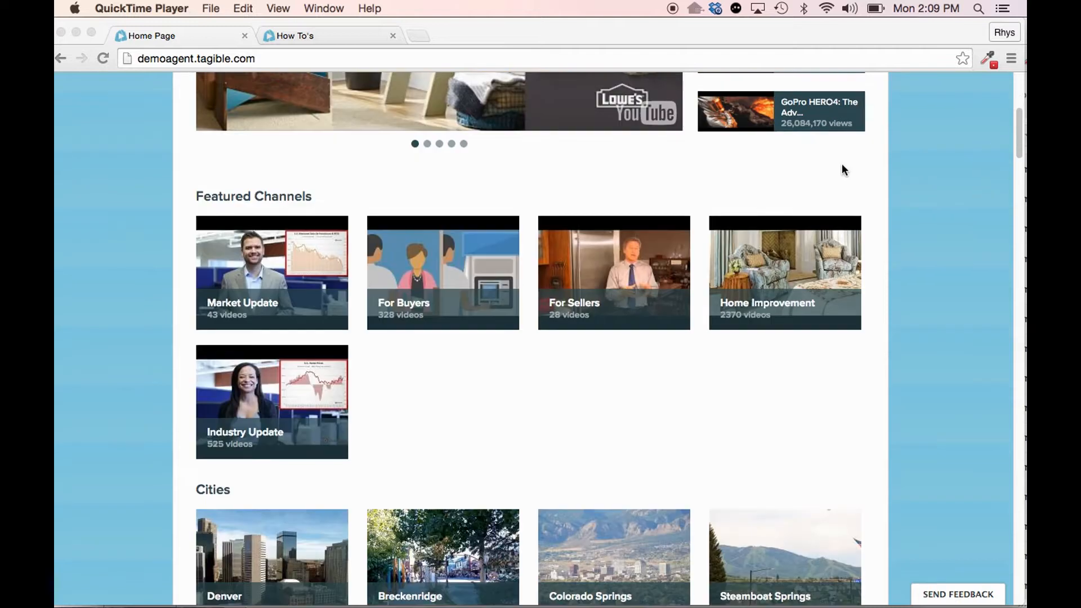
scroll(824, 184, up, 2)
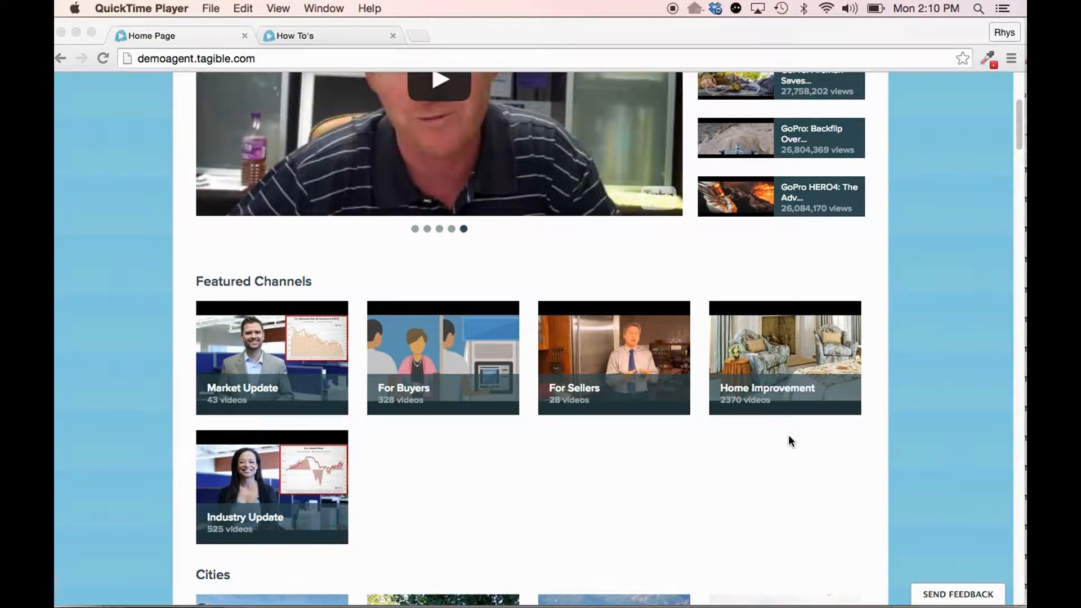
click(788, 434)
click(781, 396)
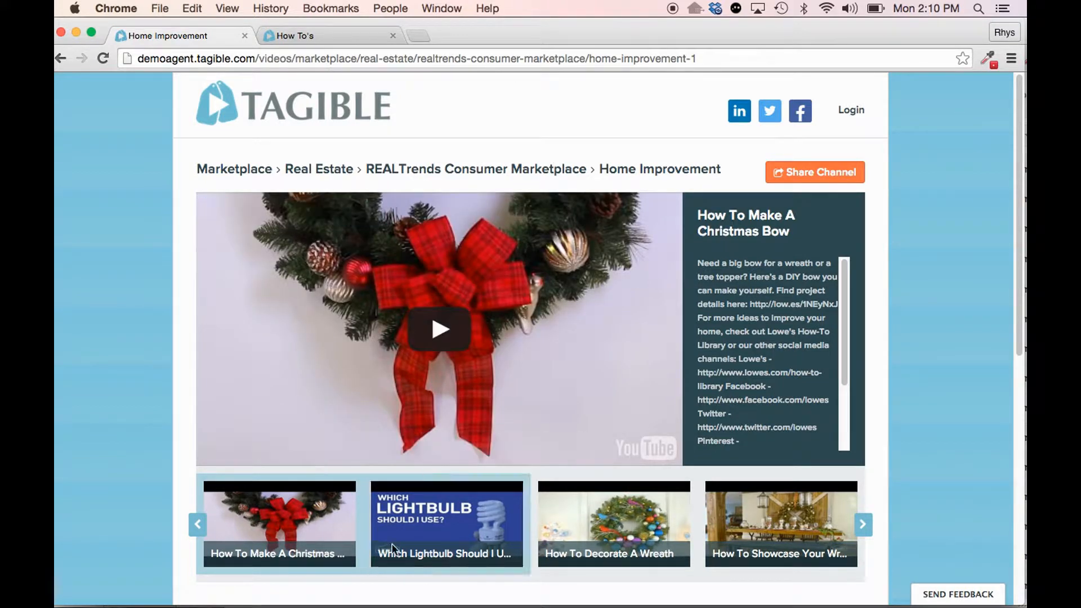
- Browse further videos in the Home Improvement carousel and open the Backyard channel beneath it
click(865, 527)
click(867, 527)
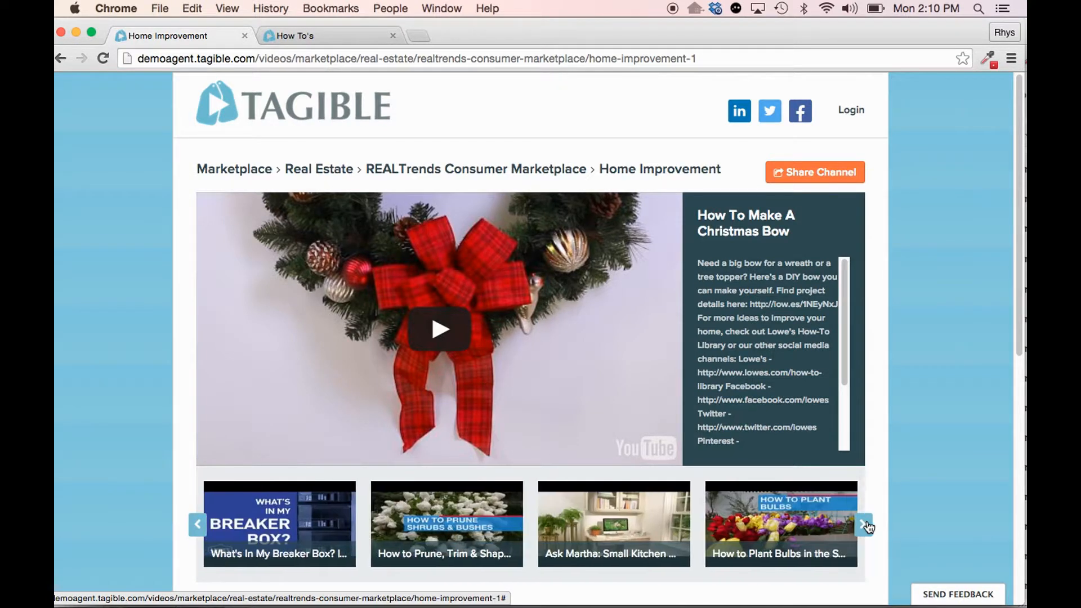
scroll(883, 515, down, 6)
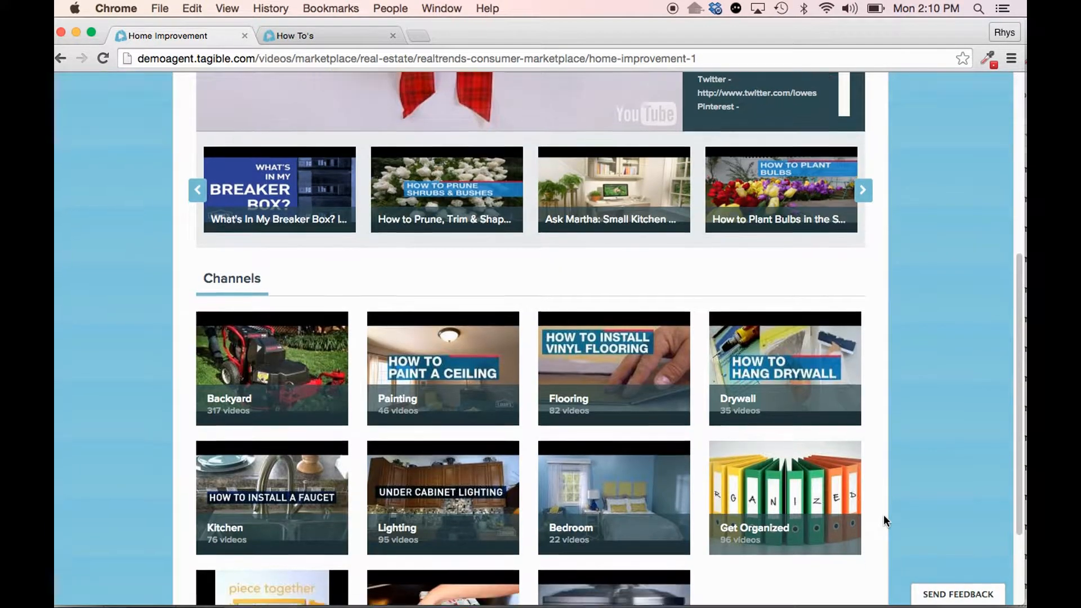
scroll(883, 514, down, 2)
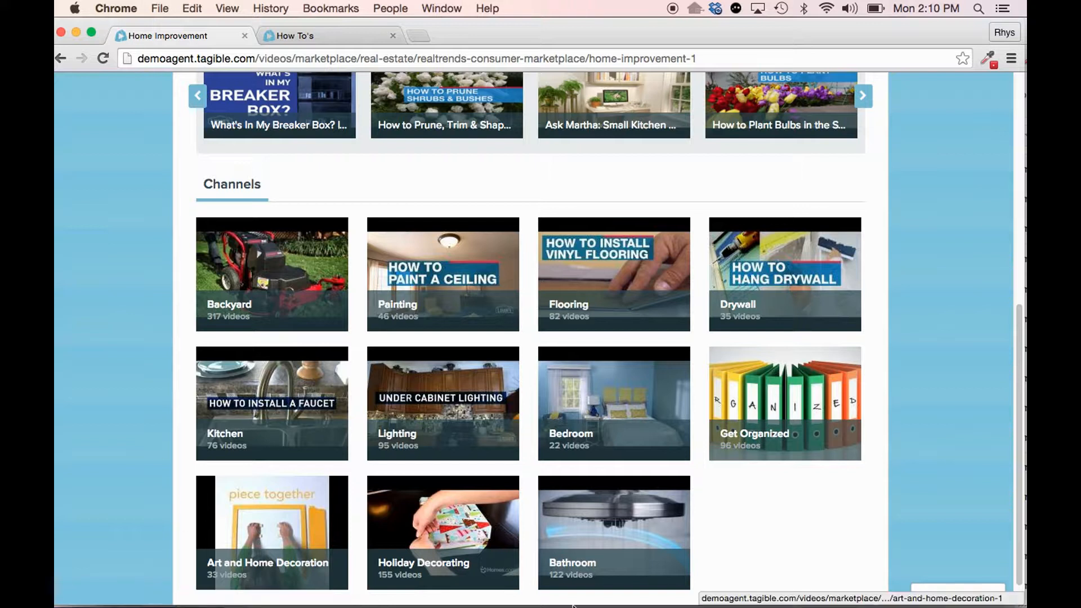
click(460, 384)
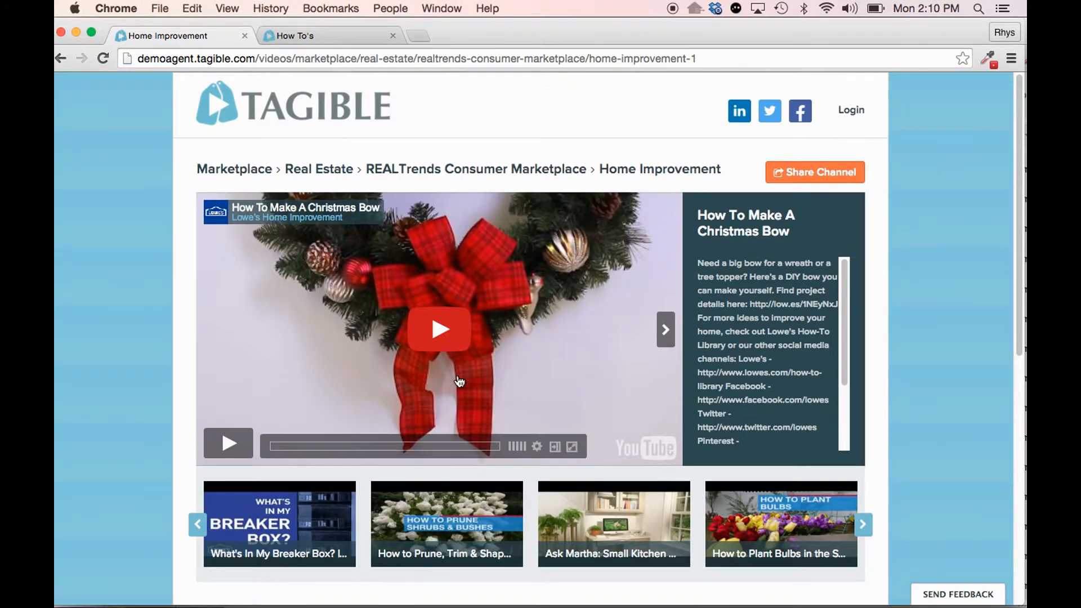
scroll(459, 383, down, 6)
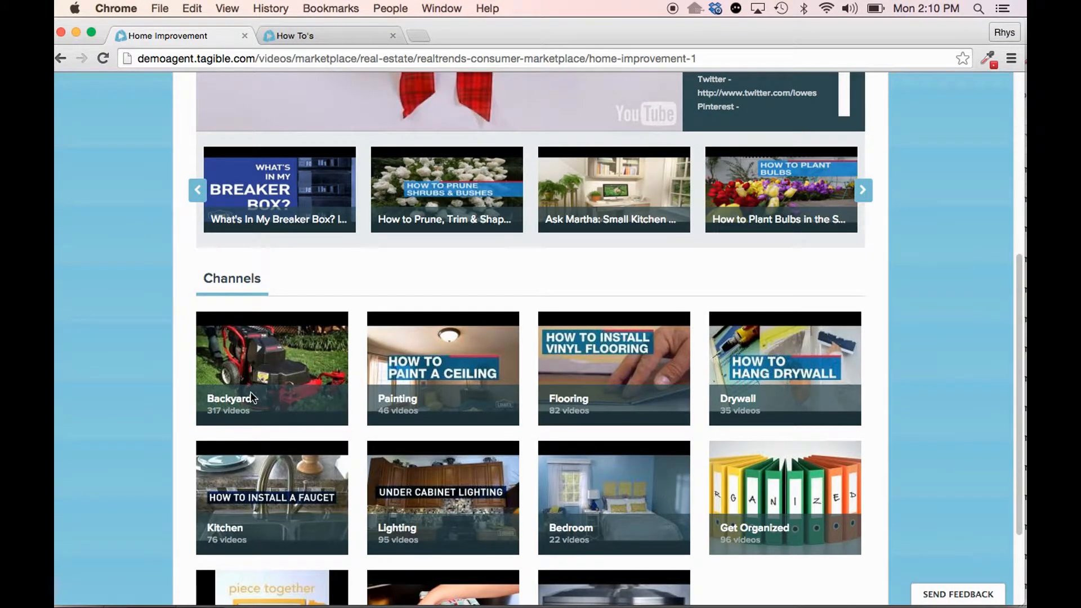
click(243, 400)
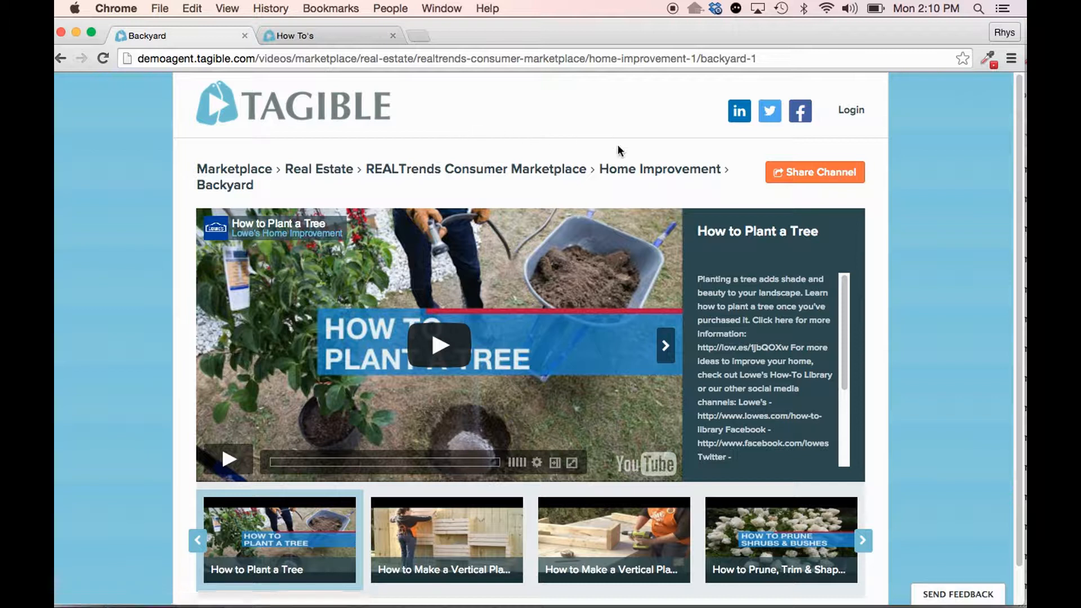
- View the email sharing form for the Backyard channel and close it without sending
scroll(138, 284, down, 2)
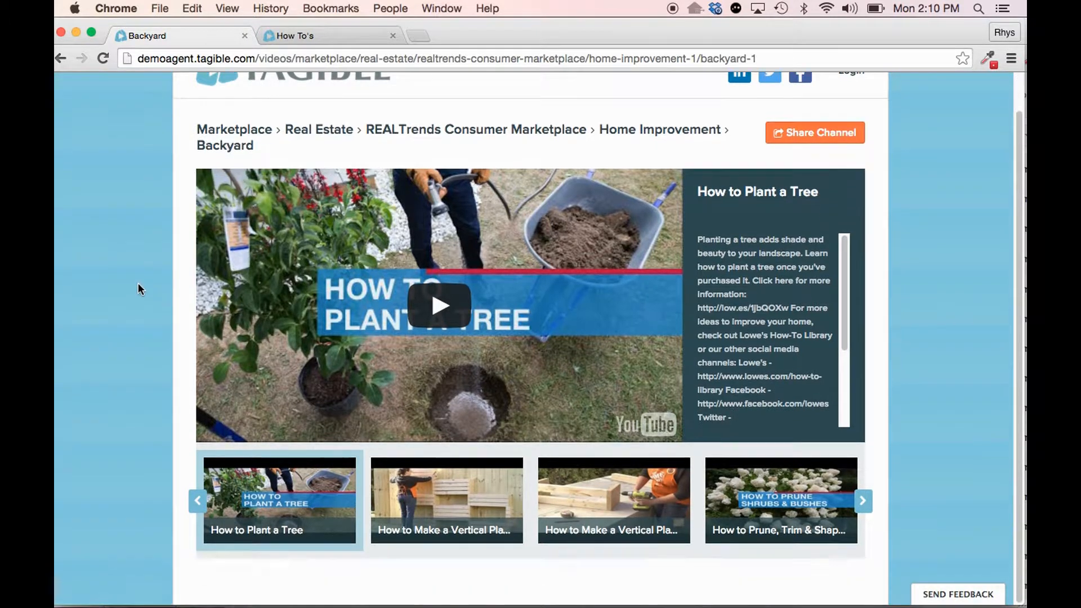
scroll(135, 291, up, 1)
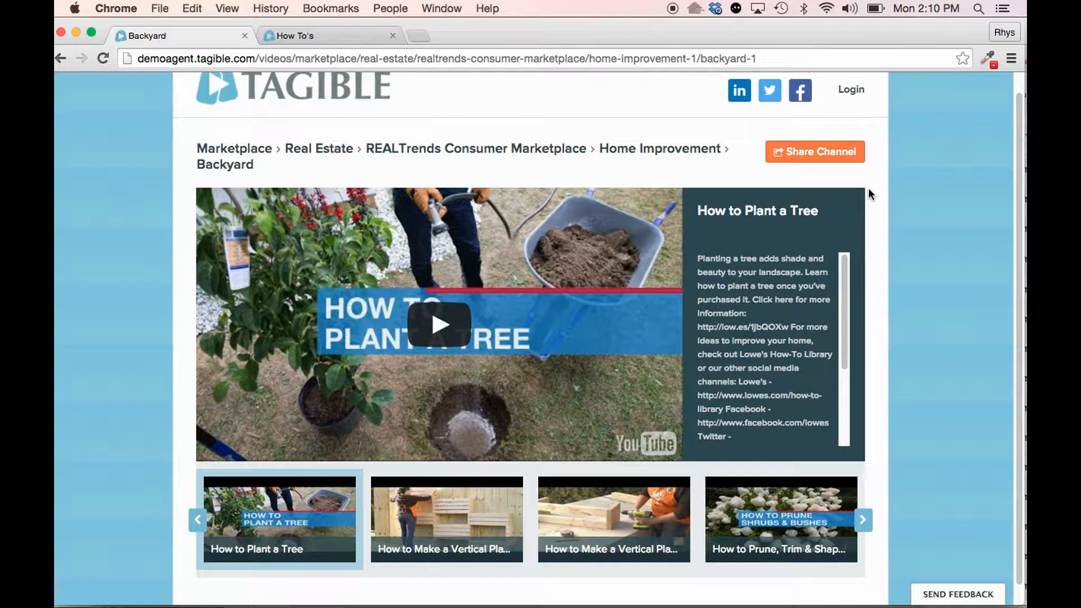
click(818, 159)
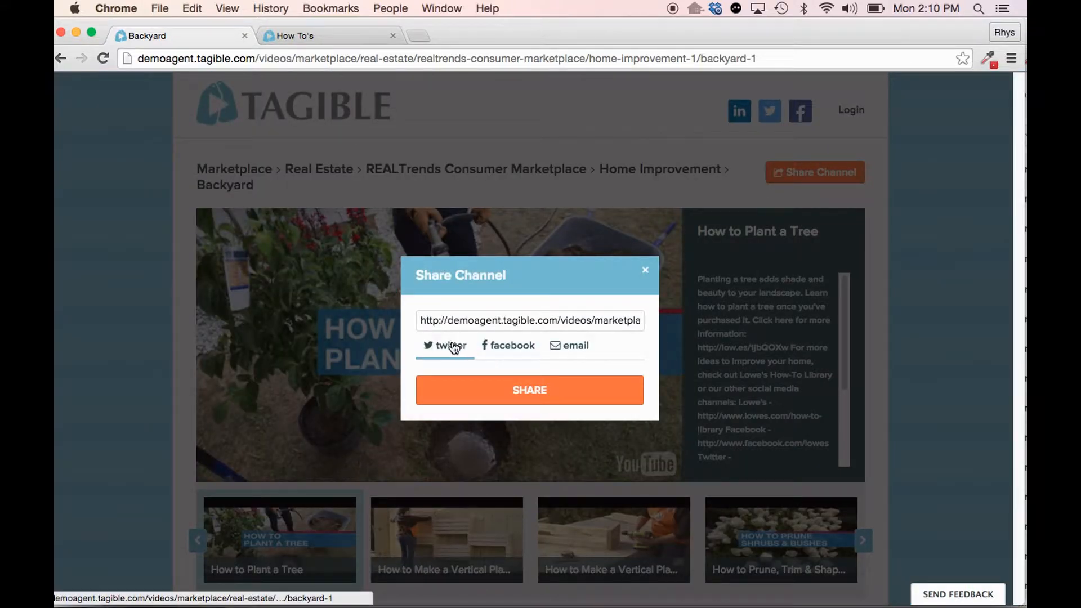
click(569, 351)
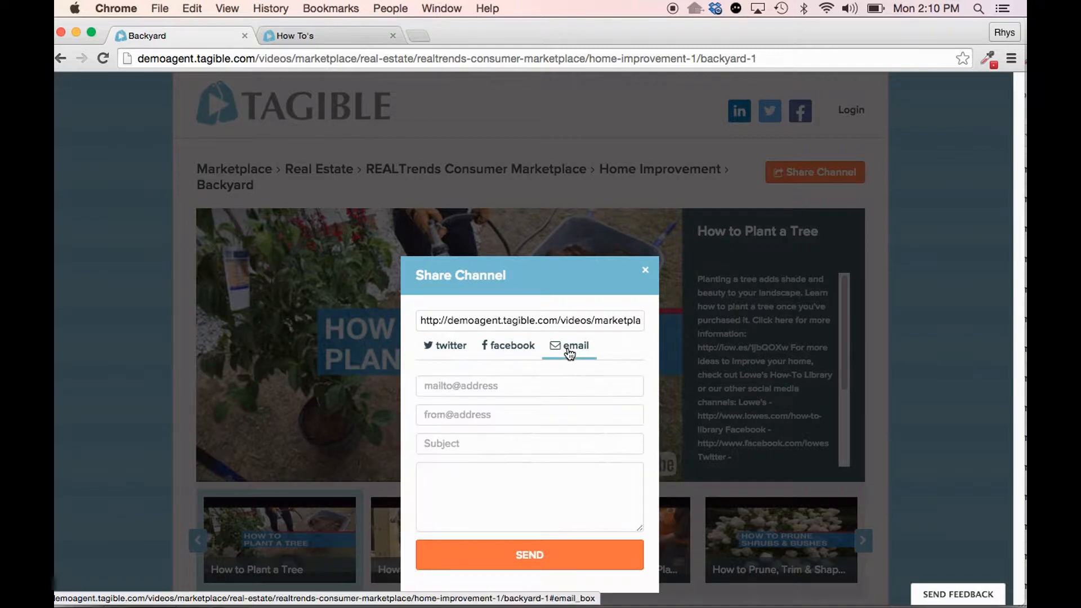
click(646, 274)
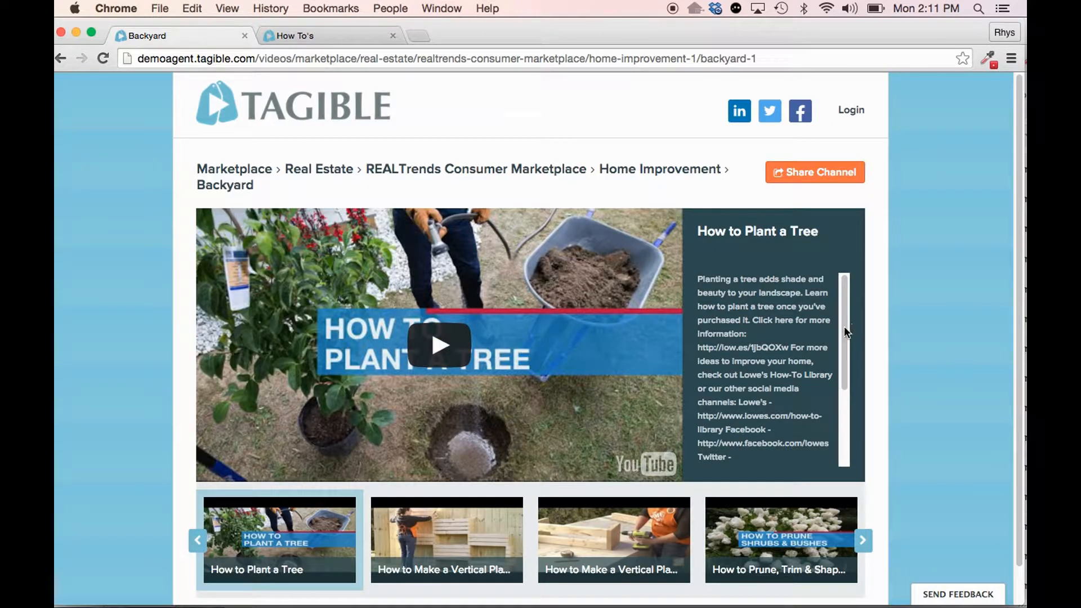
- Look through the description of the How to Plant a Tree video
scroll(846, 337, down, 2)
drag(847, 346, 855, 306)
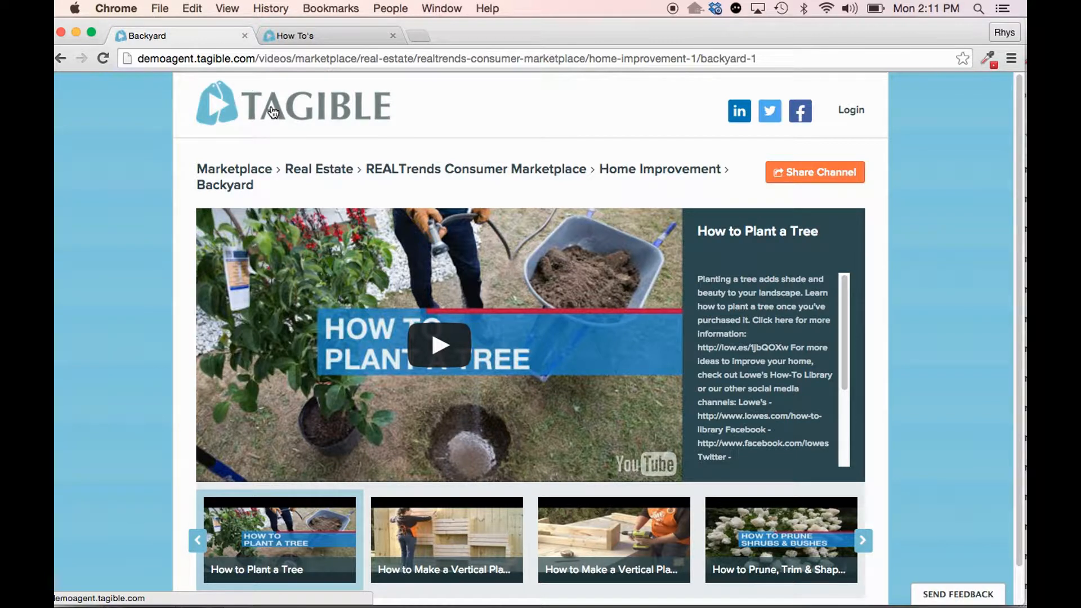
key(XF86AudioRaiseVolume)
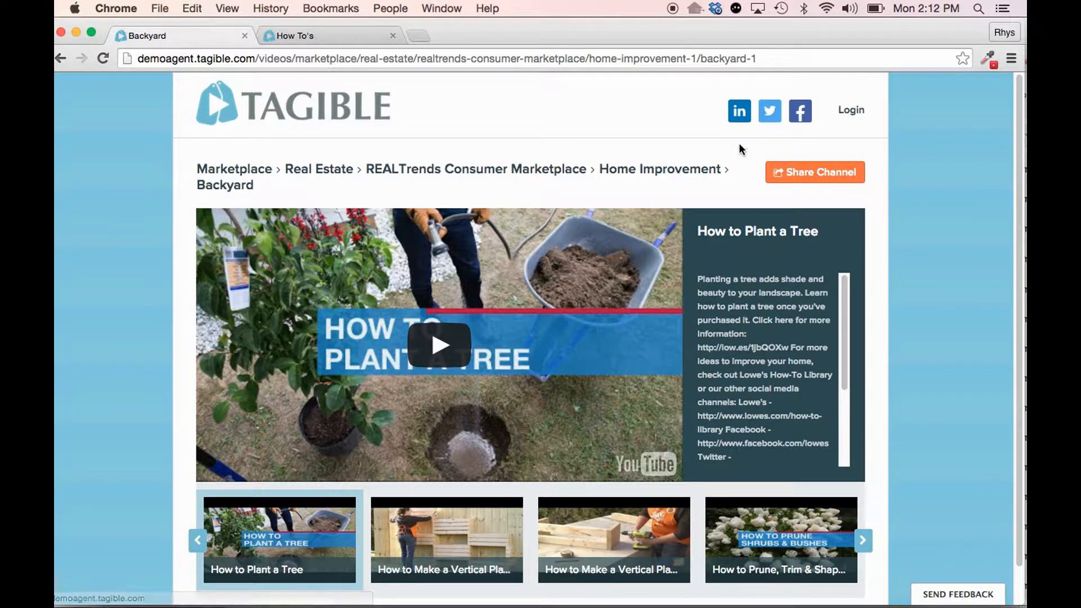
- View the Facebook sharing option for the Backyard channel and close it without sharing
click(788, 174)
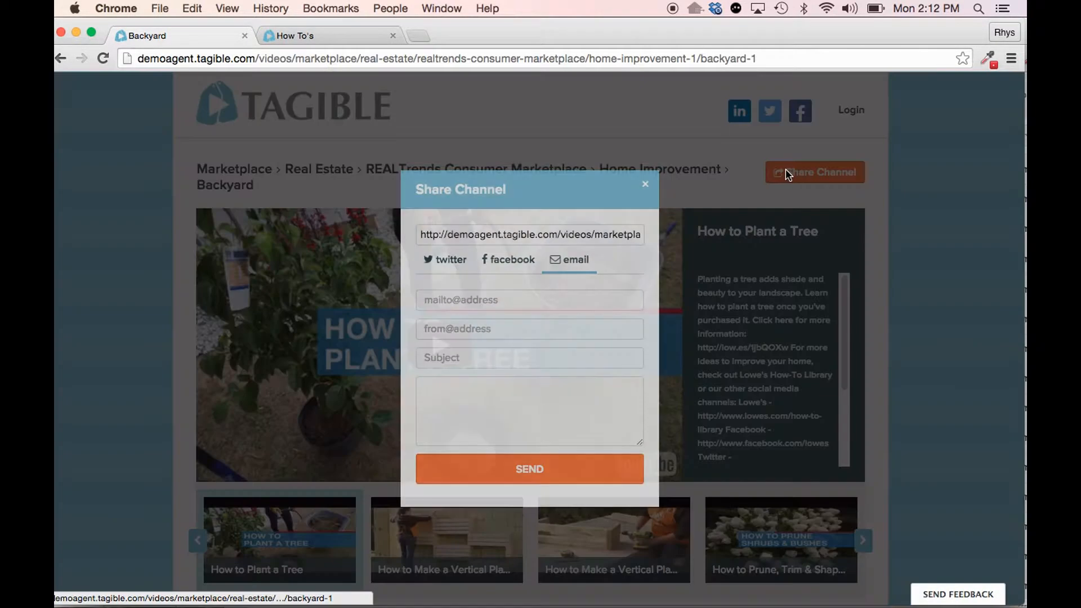
click(510, 263)
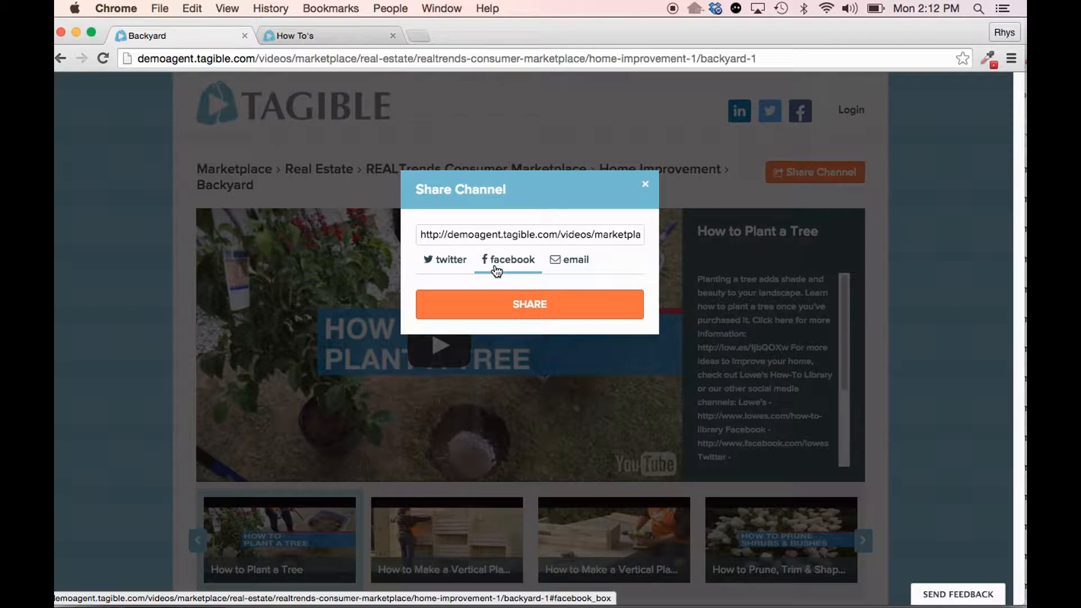
click(647, 186)
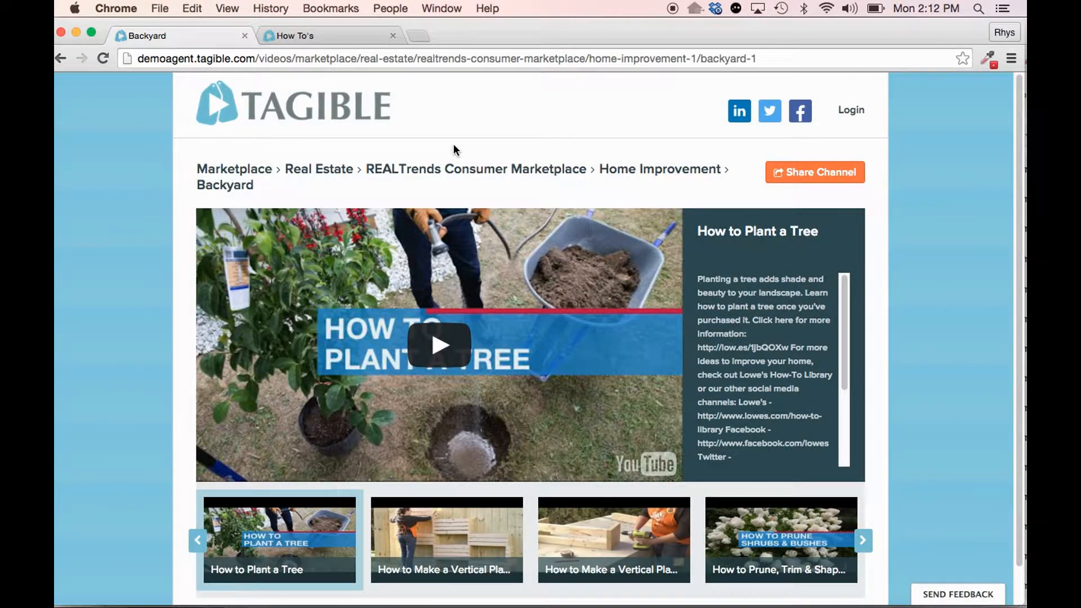
- Return to the site's home page and open Denver from the Cities section
click(284, 106)
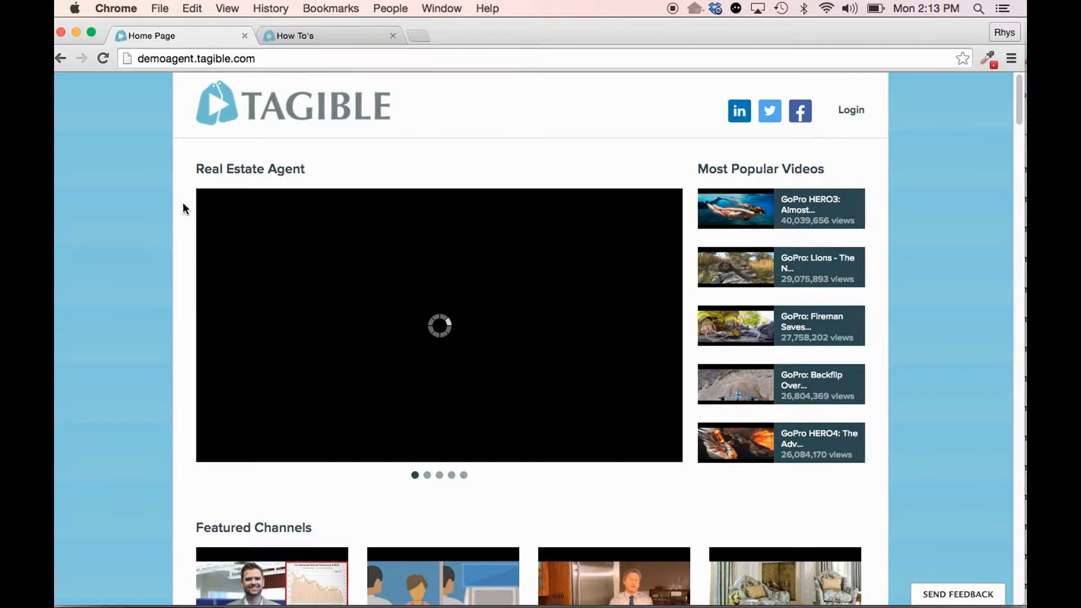
scroll(141, 246, down, 10)
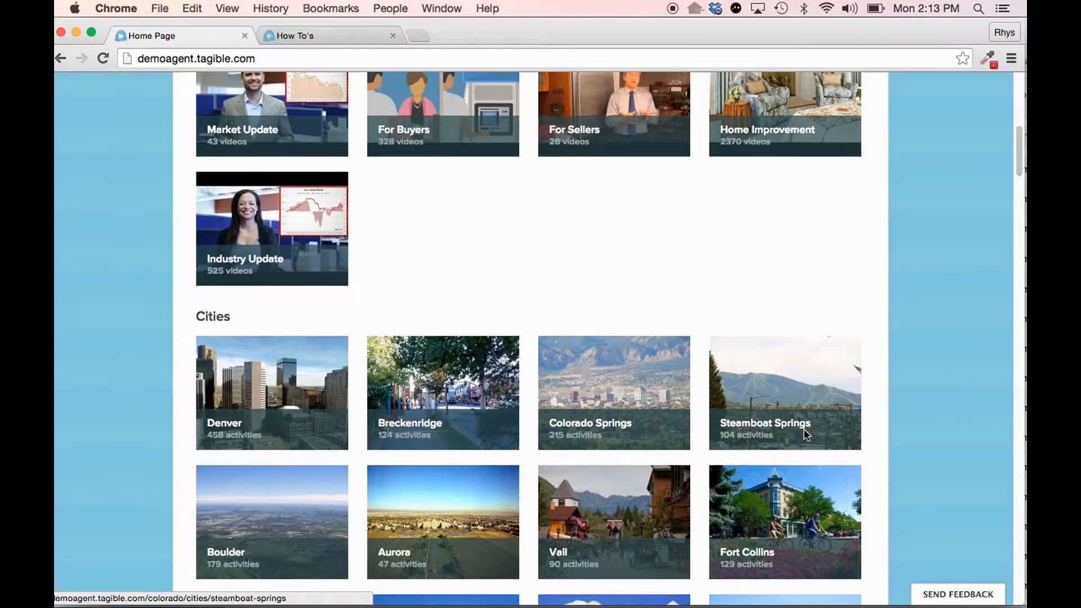
scroll(805, 349, down, 4)
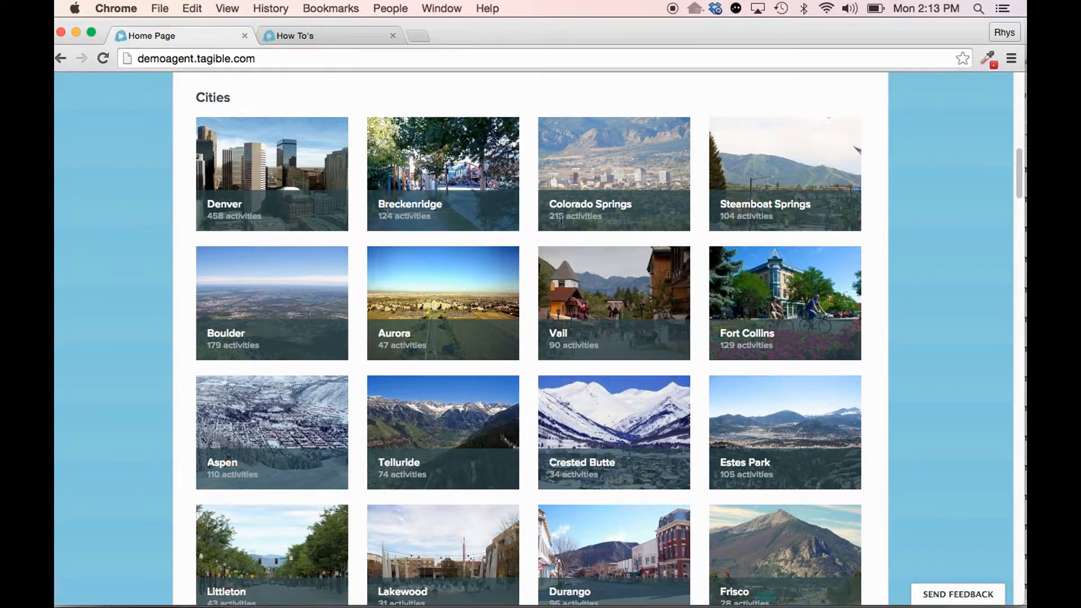
scroll(377, 259, up, 3)
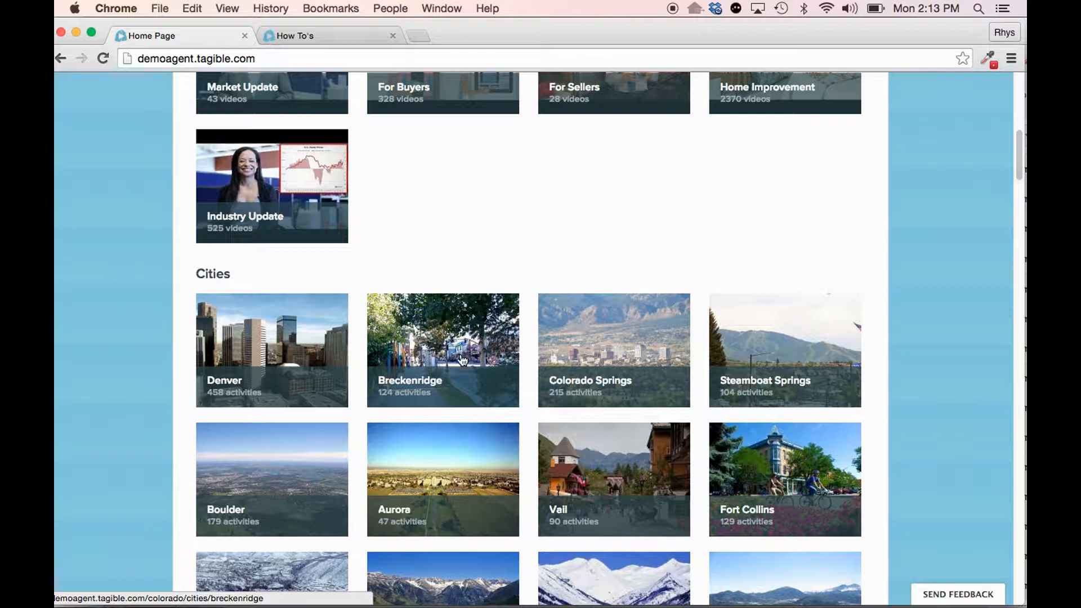
click(223, 386)
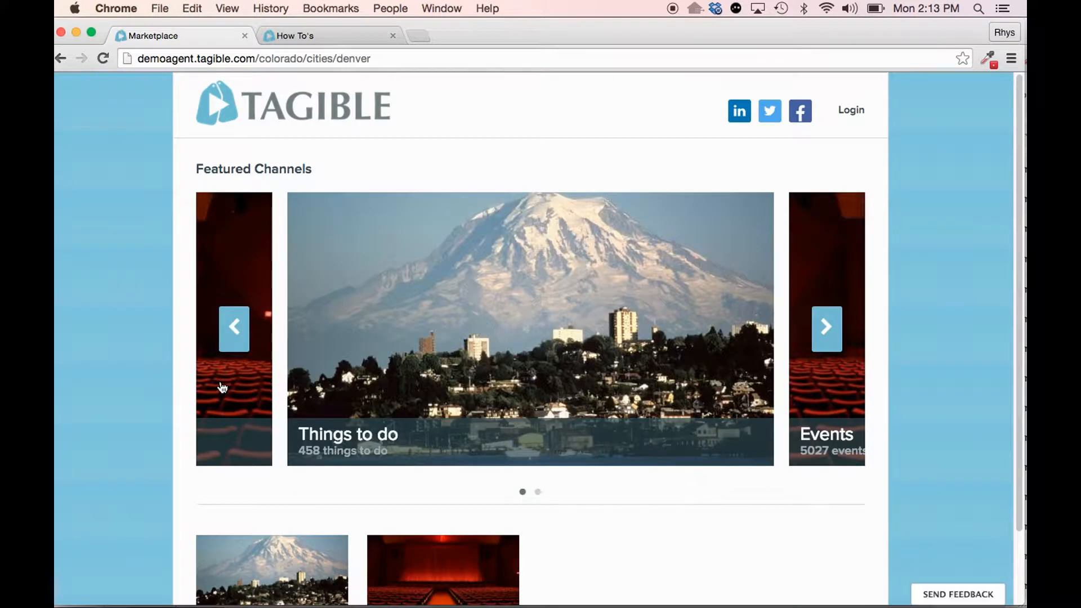
- Open the Things to do channel for Denver
scroll(560, 376, down, 3)
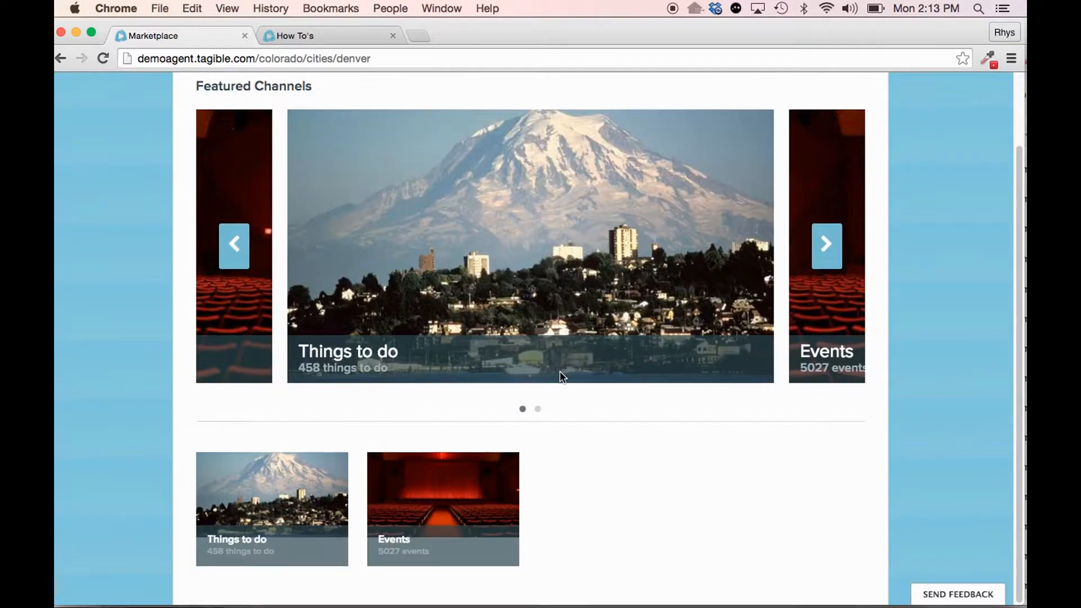
scroll(587, 385, up, 1)
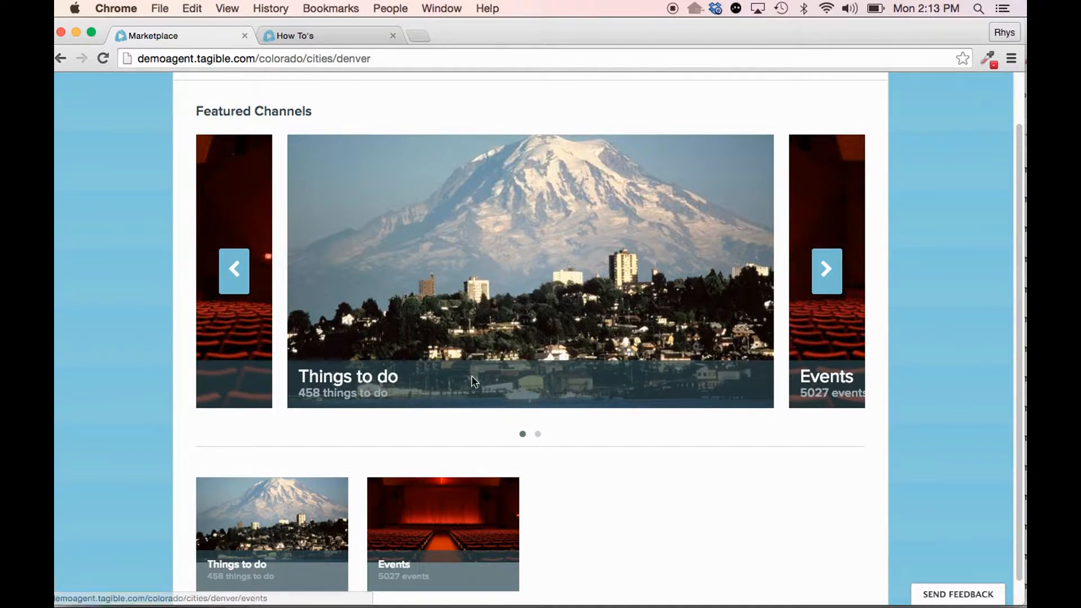
click(367, 387)
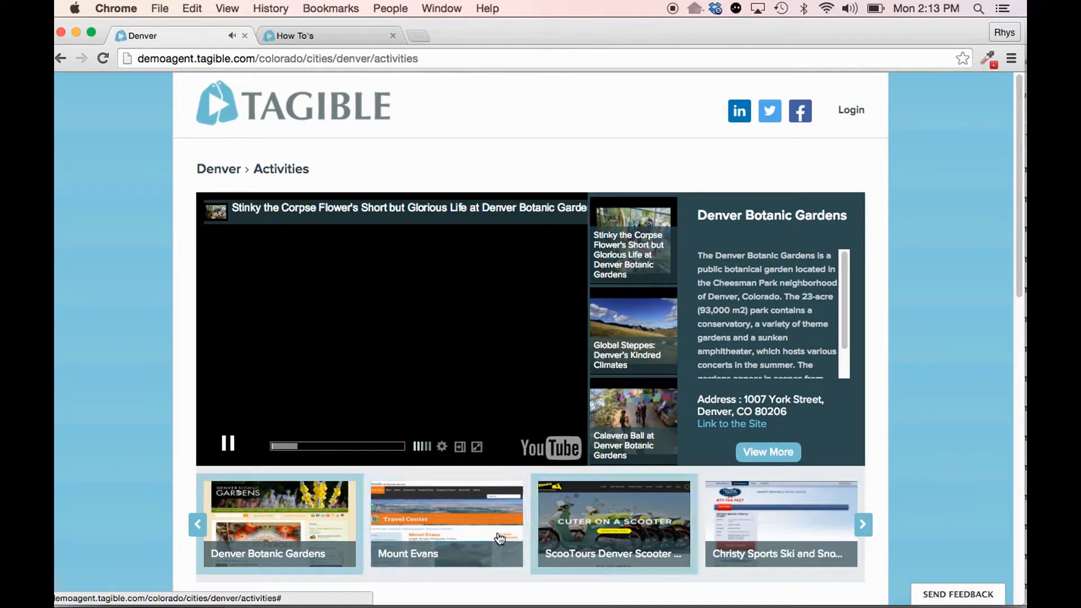
- Examine the activity categories offered for Denver
scroll(167, 482, down, 6)
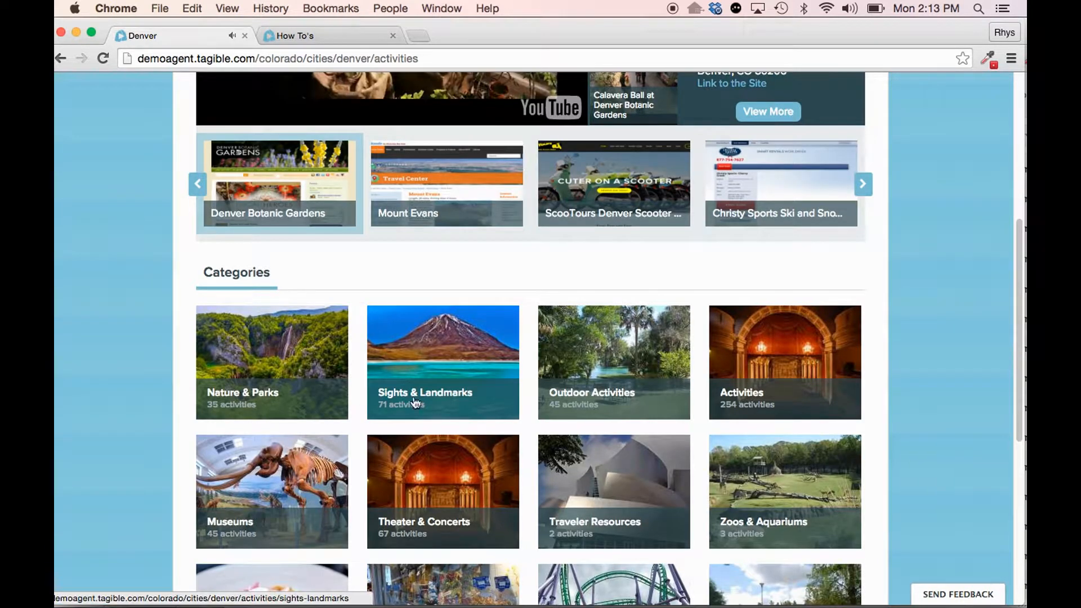
scroll(468, 376, down, 3)
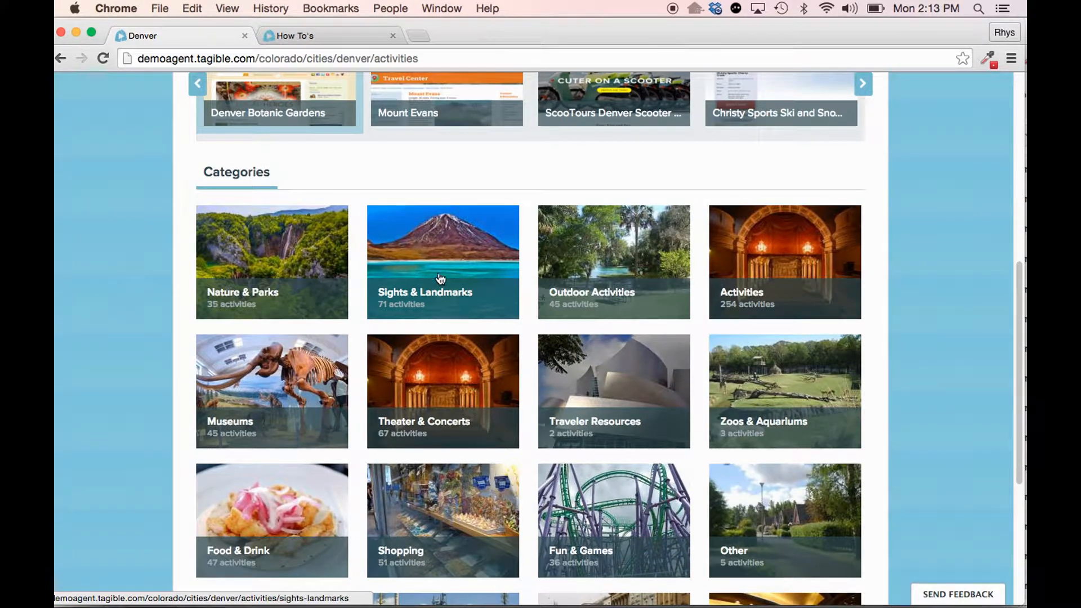
scroll(527, 366, up, 10)
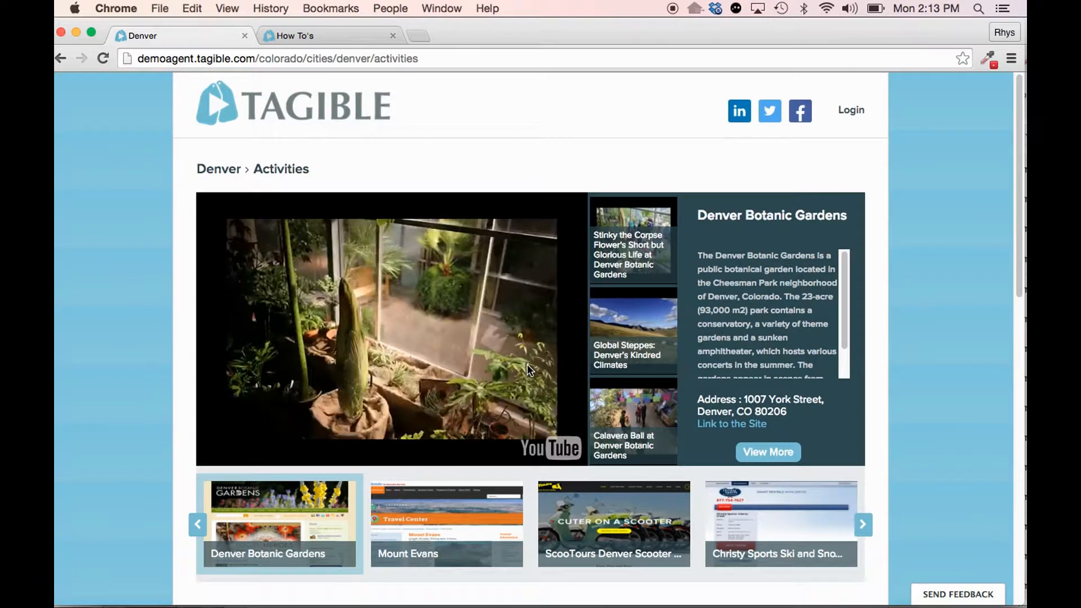
- Return to the home page and review its featured video, channels and cities
click(303, 109)
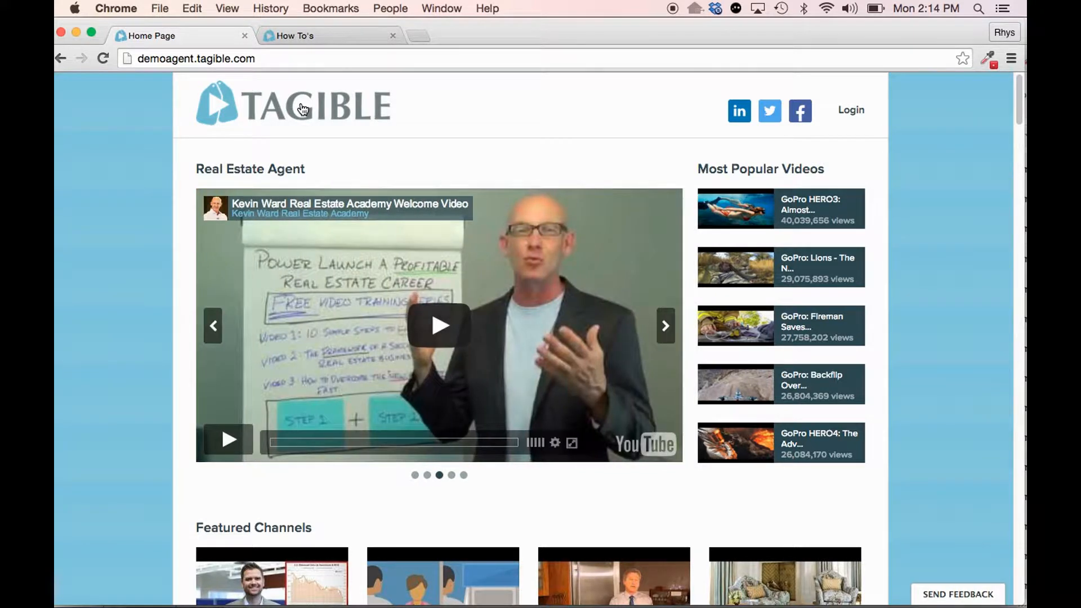
scroll(162, 268, down, 10)
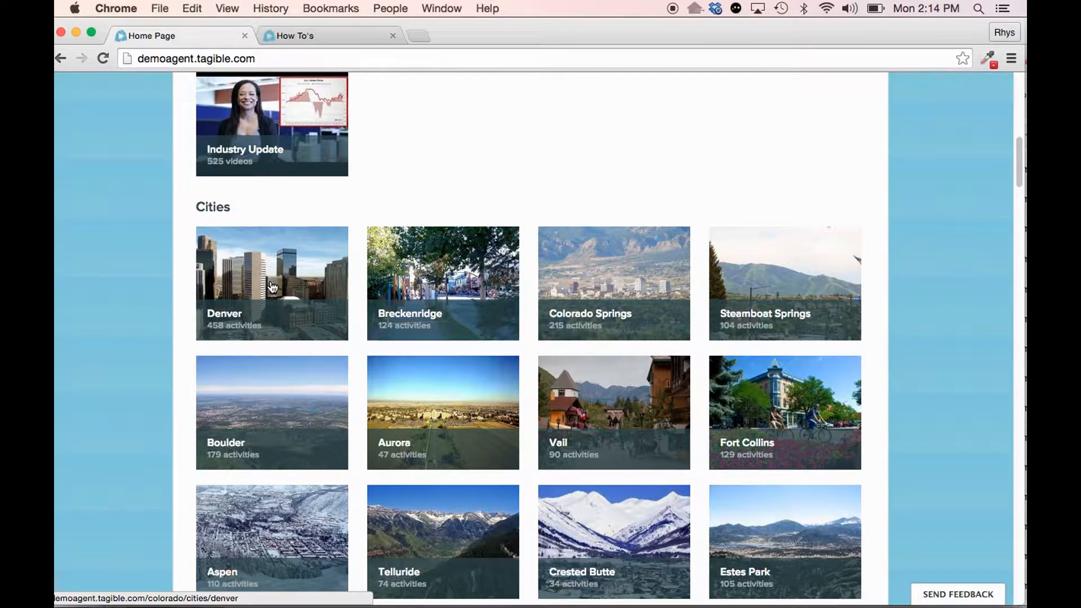
scroll(273, 287, up, 10)
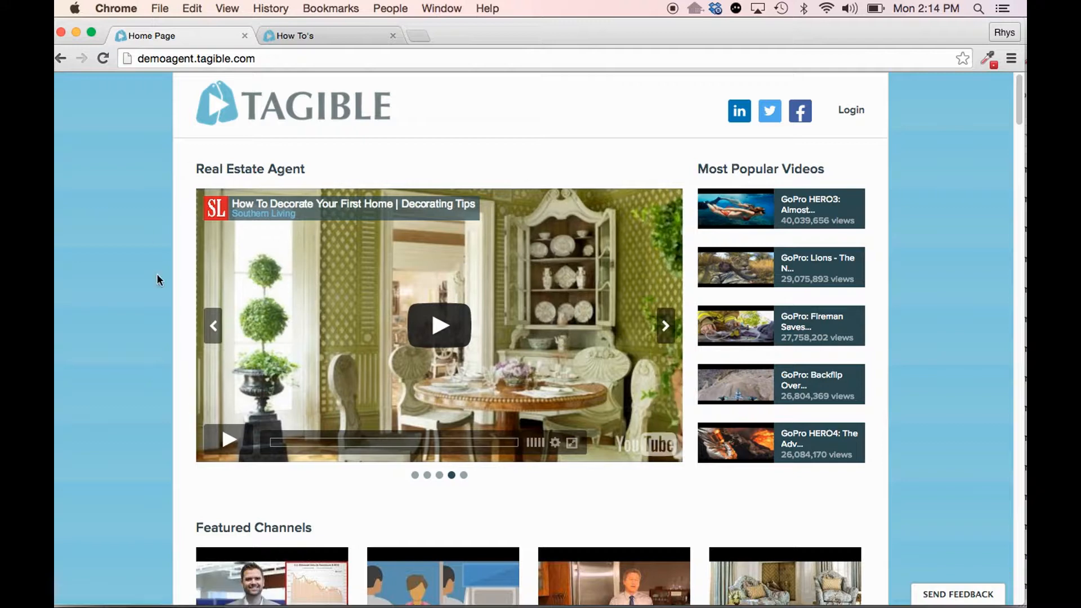
scroll(534, 259, down, 12)
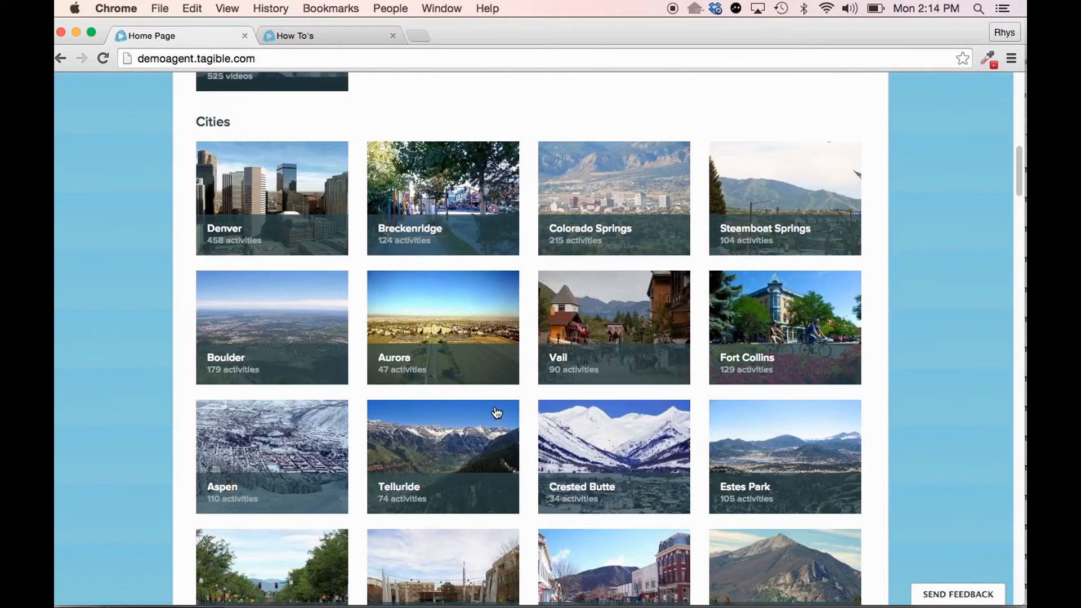
scroll(507, 315, up, 12)
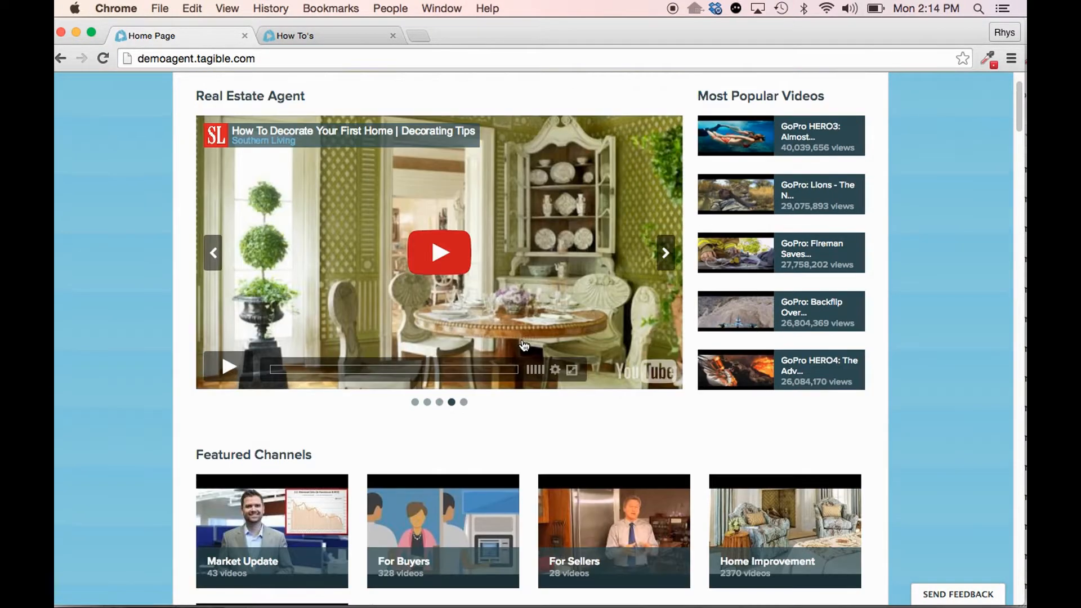
scroll(524, 345, up, 3)
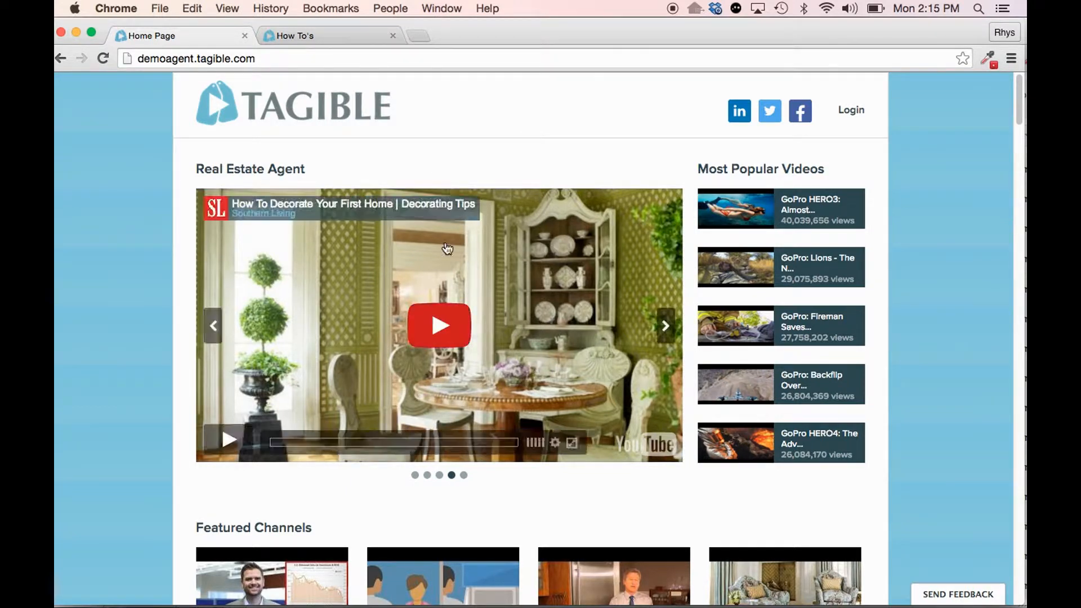
scroll(568, 269, down, 1)
scroll(569, 268, down, 5)
scroll(373, 201, up, 5)
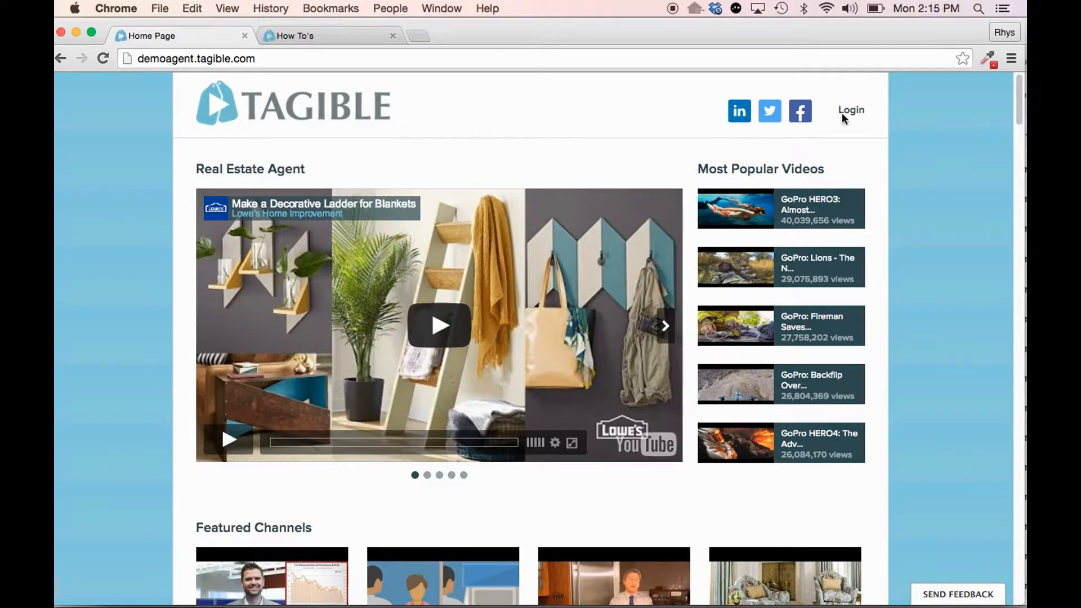
scroll(681, 202, down, 10)
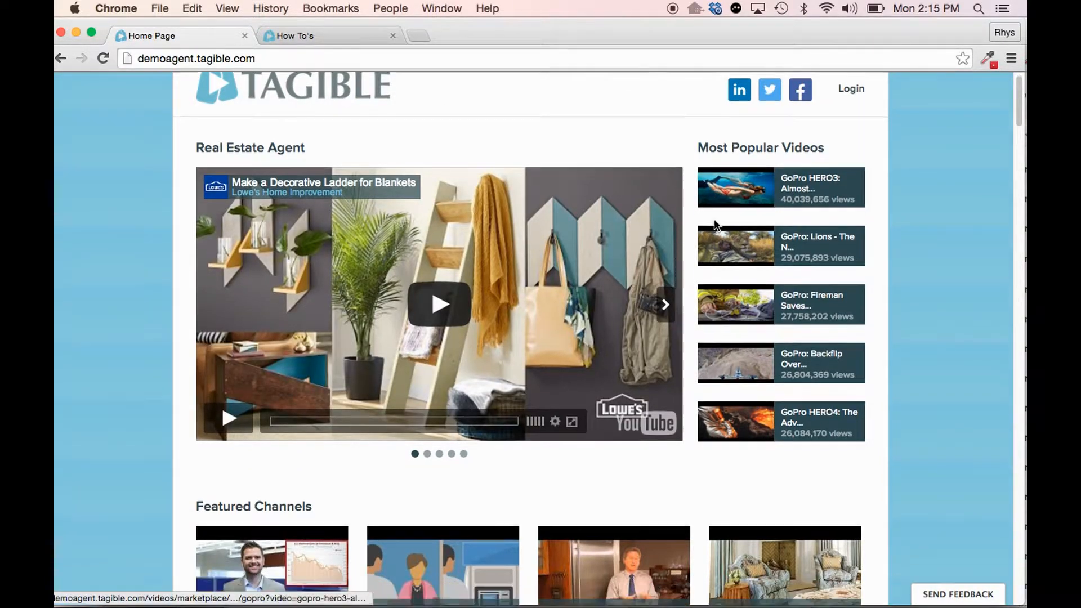
scroll(701, 259, up, 10)
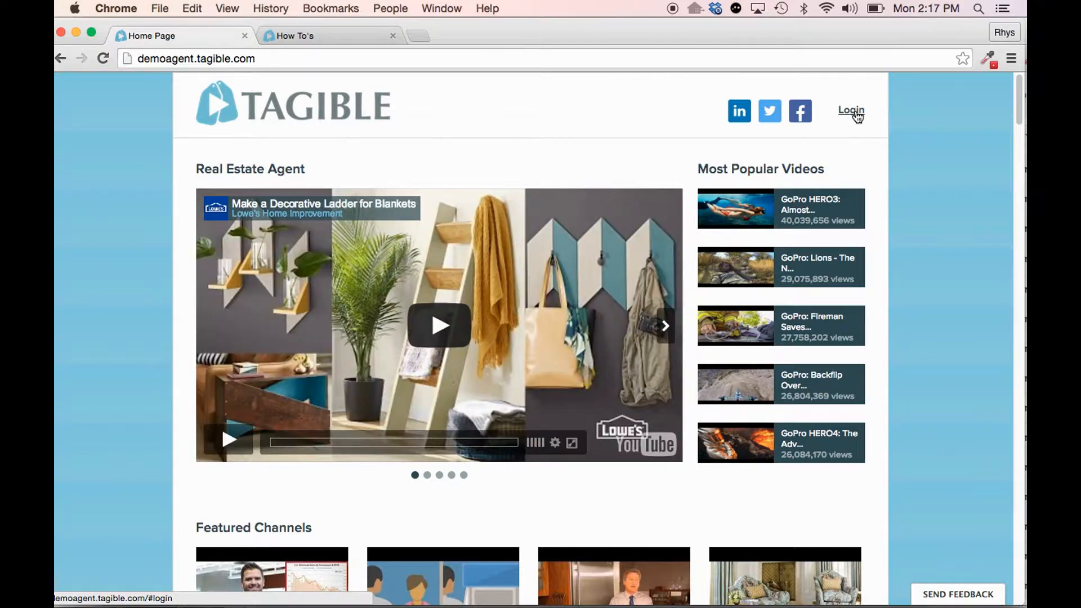
- Sign in to the site with the account e-mail and password, and dismiss the browser's offer to save the password
click(851, 110)
click(539, 303)
text(rhyswil)
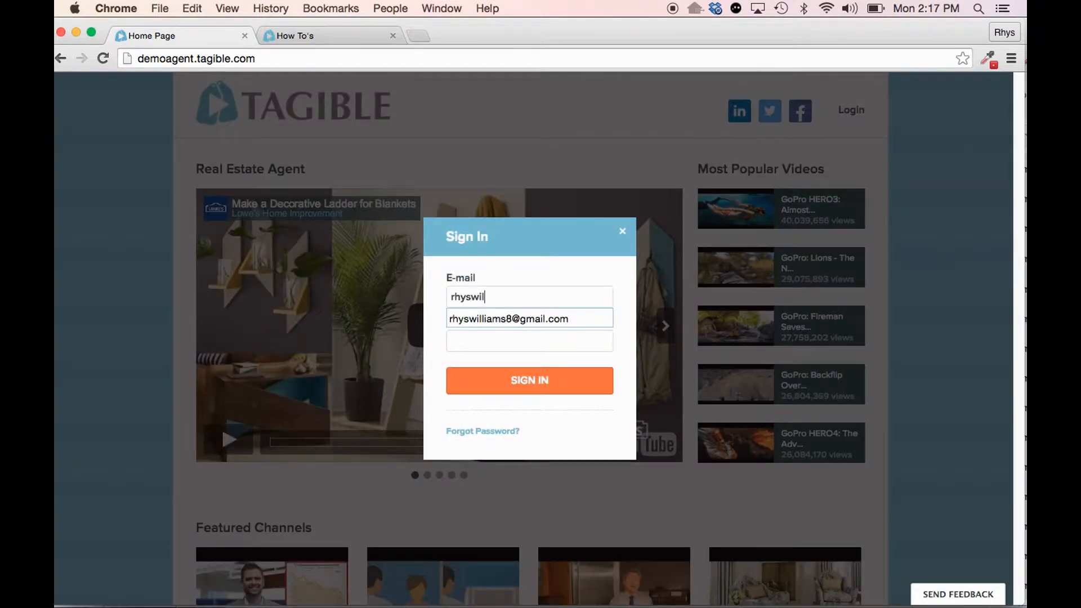
key(Down)
key(Return)
key(Tab)
text(********)
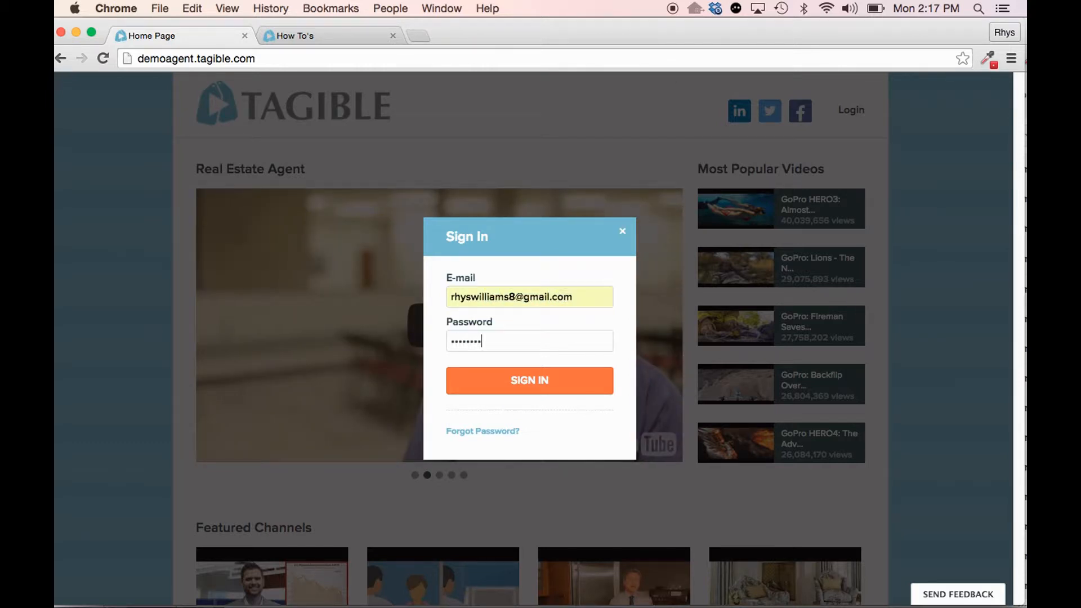
click(533, 381)
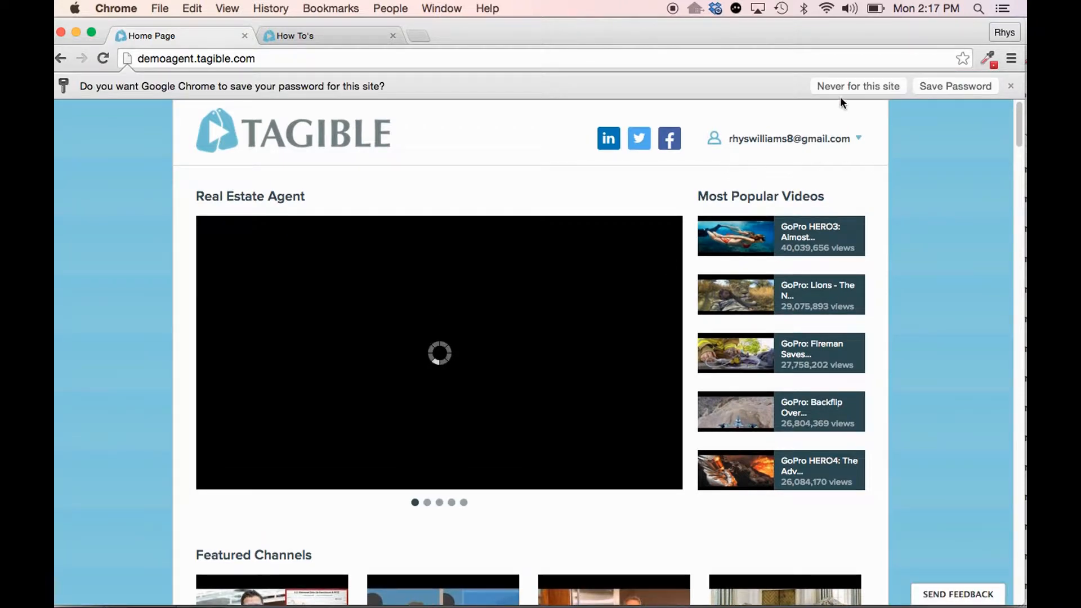
click(1010, 86)
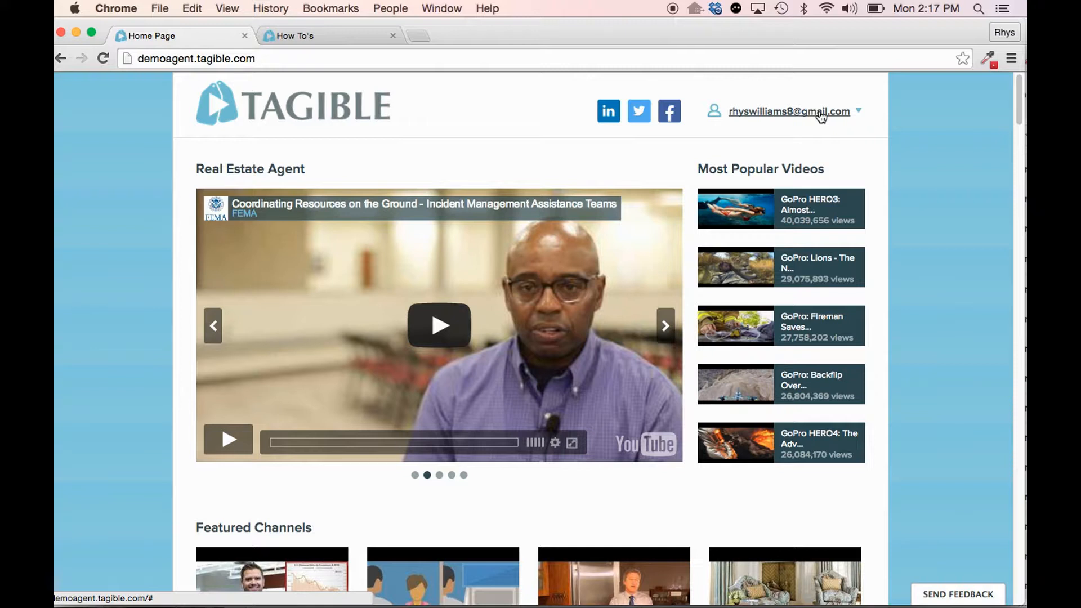
- Open the account's video Library and collapse the Marketplace folder in the folder tree
click(821, 116)
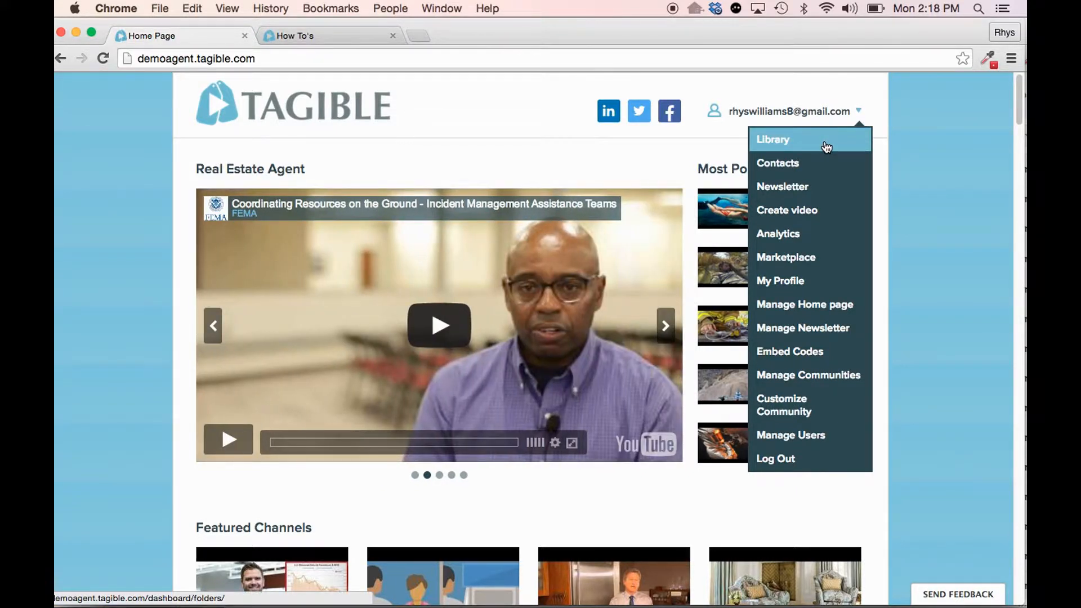
click(825, 146)
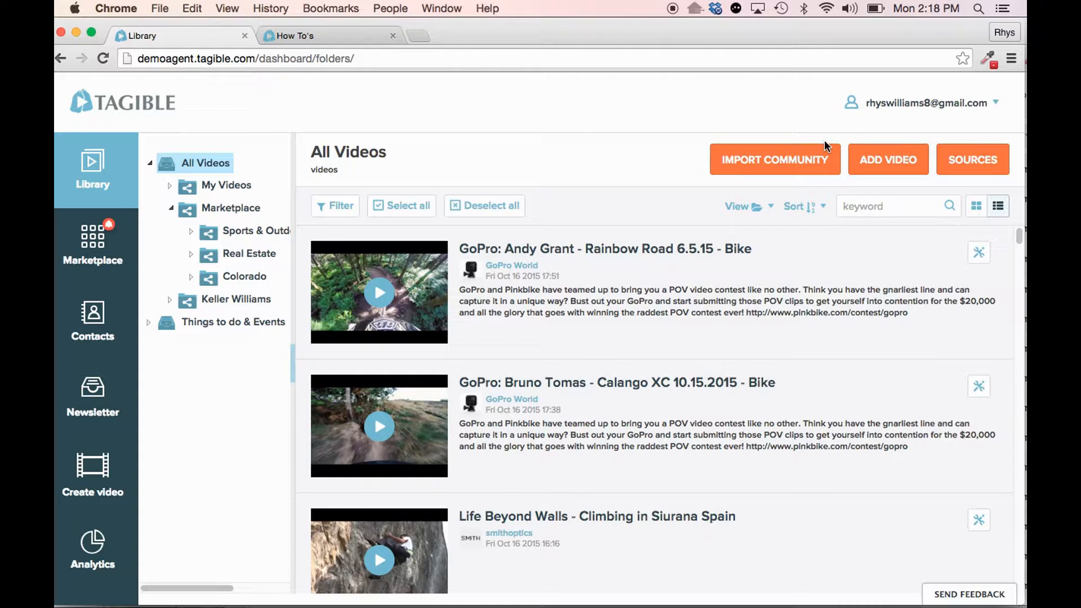
click(172, 207)
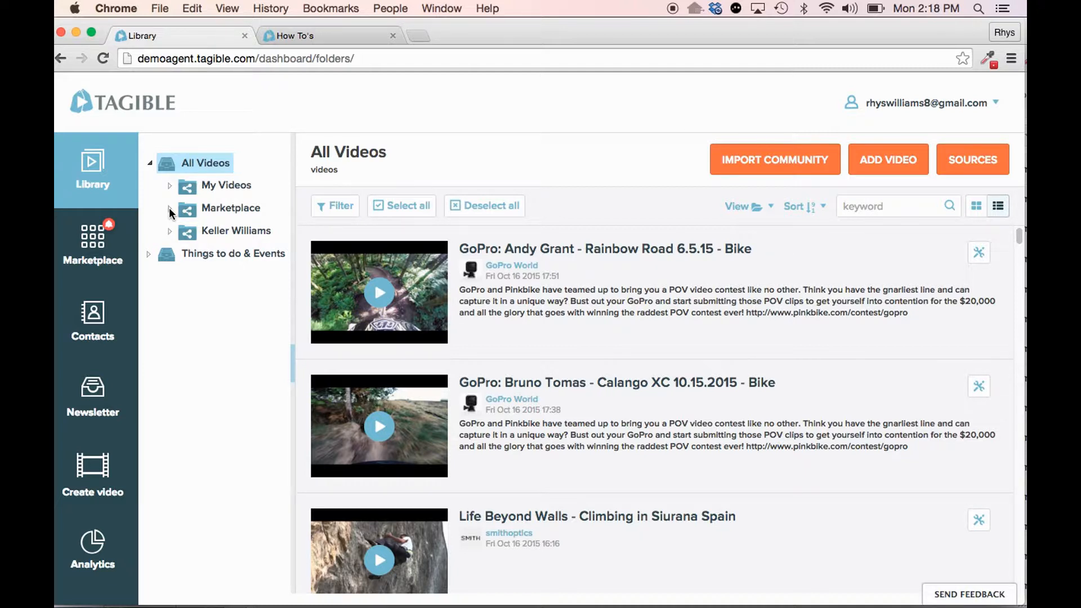
- Show All Videos in the library and browse through the combined video list
click(200, 165)
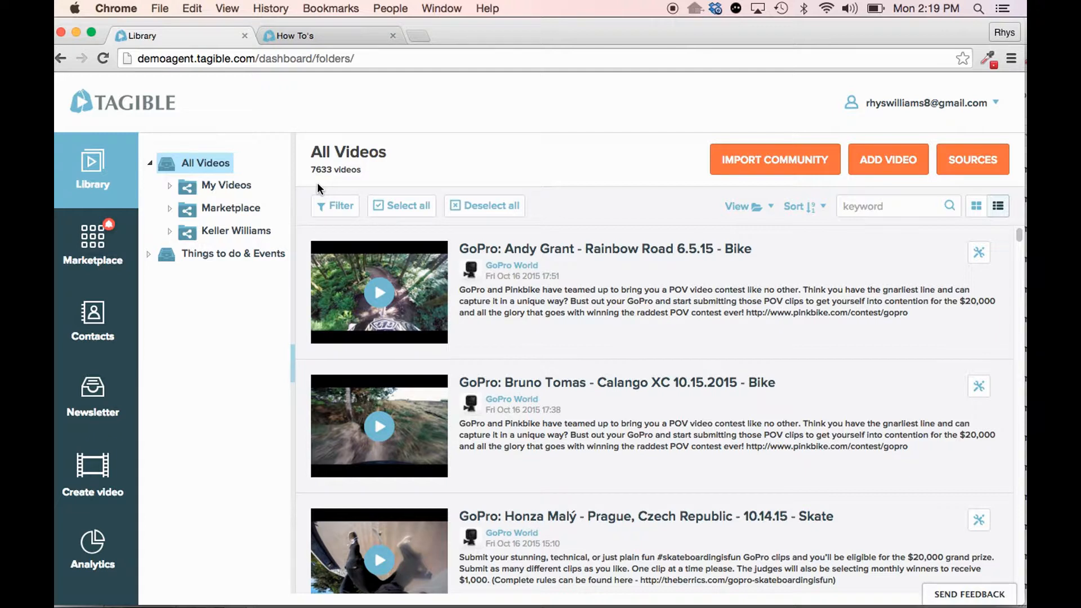
scroll(698, 345, down, 5)
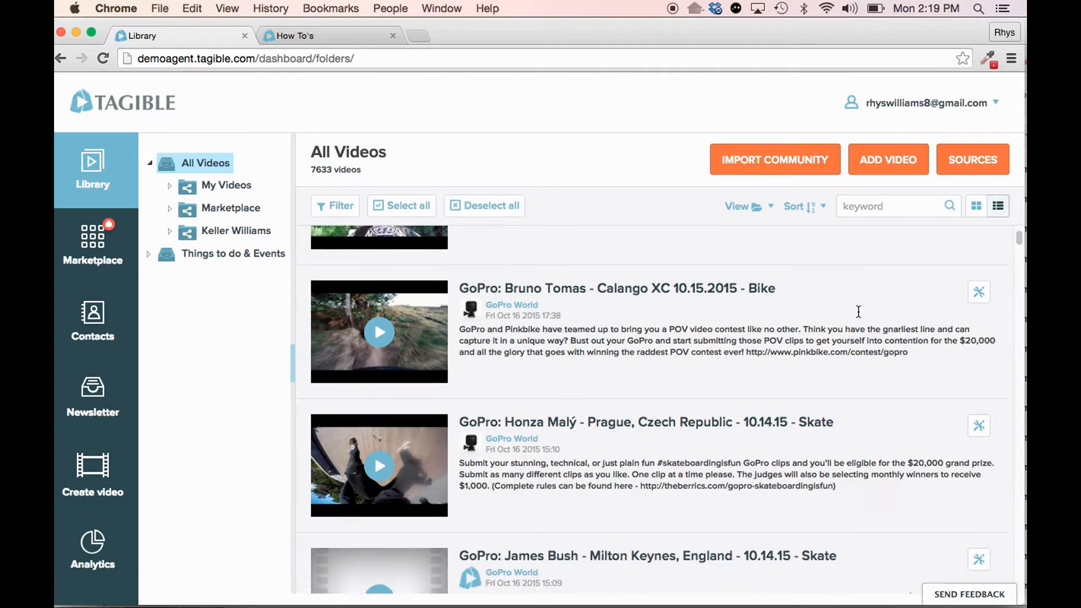
scroll(704, 349, down, 5)
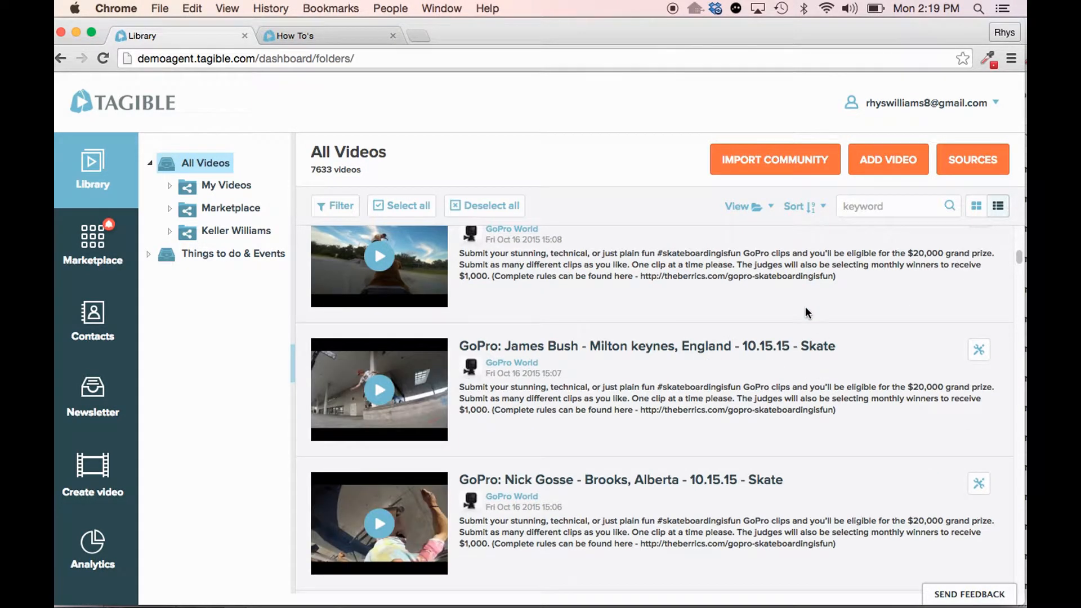
- Browse the videos in the My Videos folder, switch briefly to All Videos, and return to My Videos
click(223, 186)
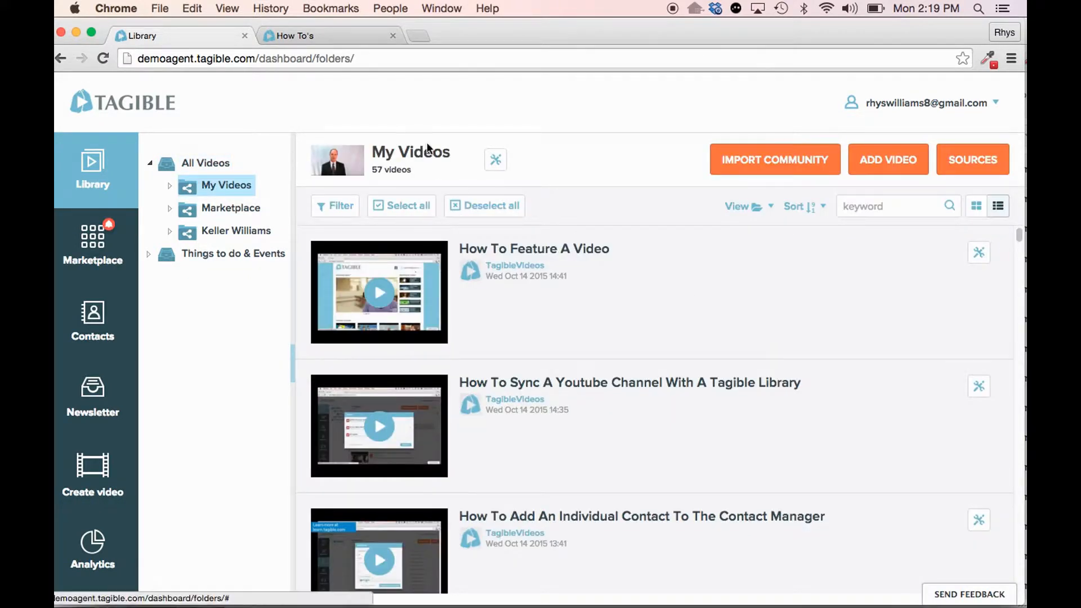
scroll(774, 395, down, 2)
scroll(776, 394, down, 5)
scroll(625, 369, up, 7)
click(189, 167)
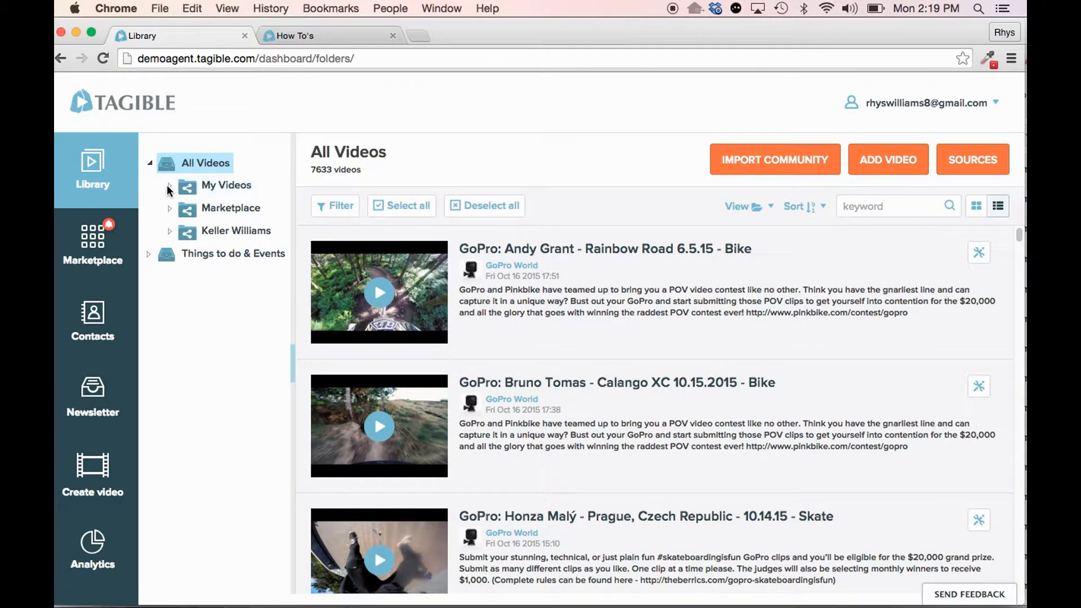
click(195, 190)
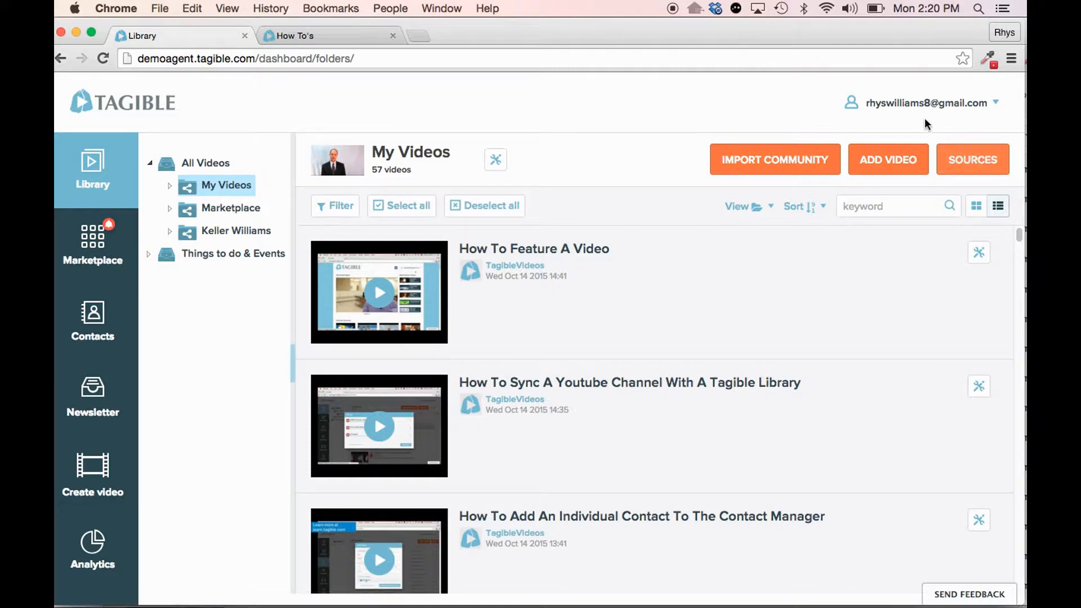
click(911, 165)
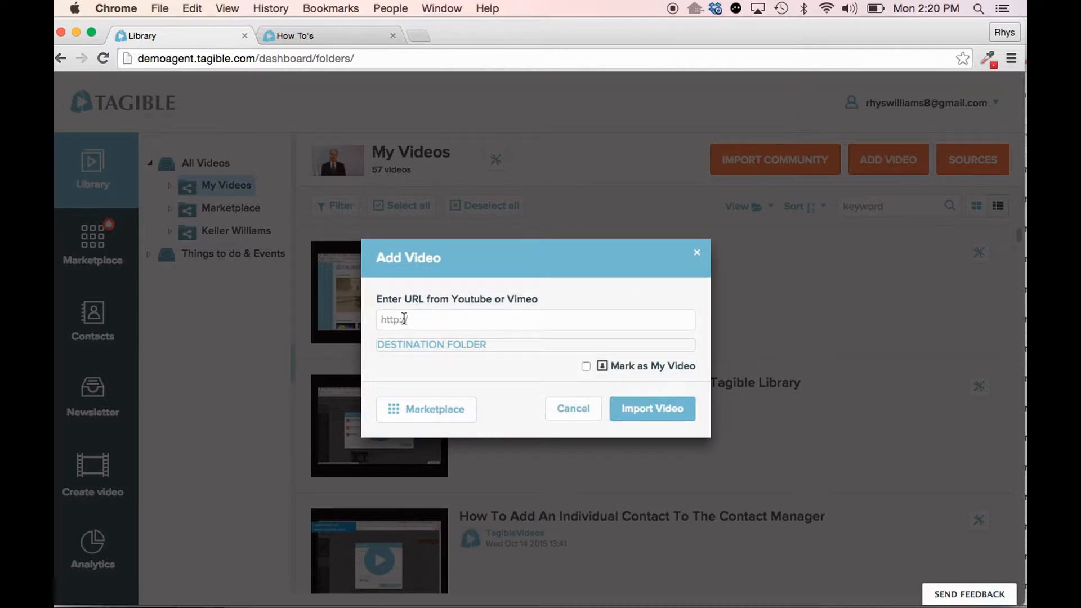
click(435, 326)
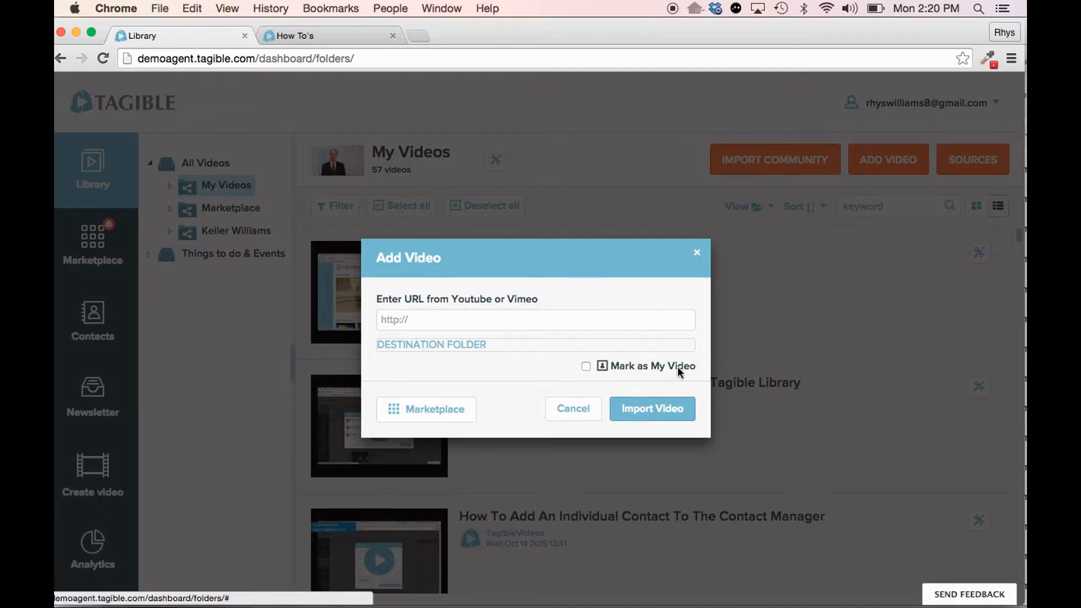
click(699, 257)
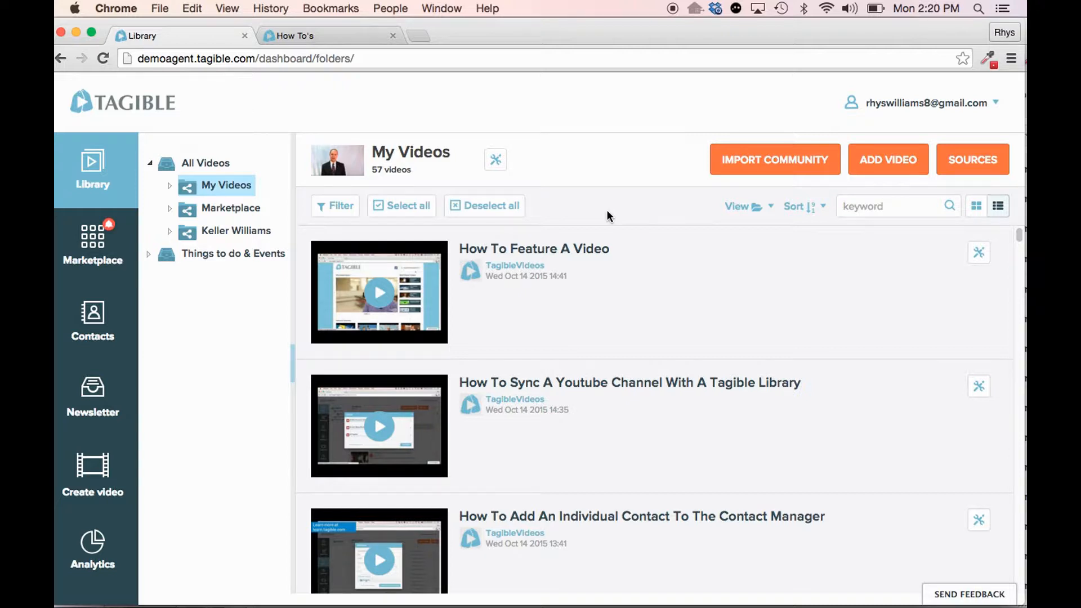
- Start adding a video, pick the Test folder under My Videos as its destination, and close the dialog without importing
click(904, 160)
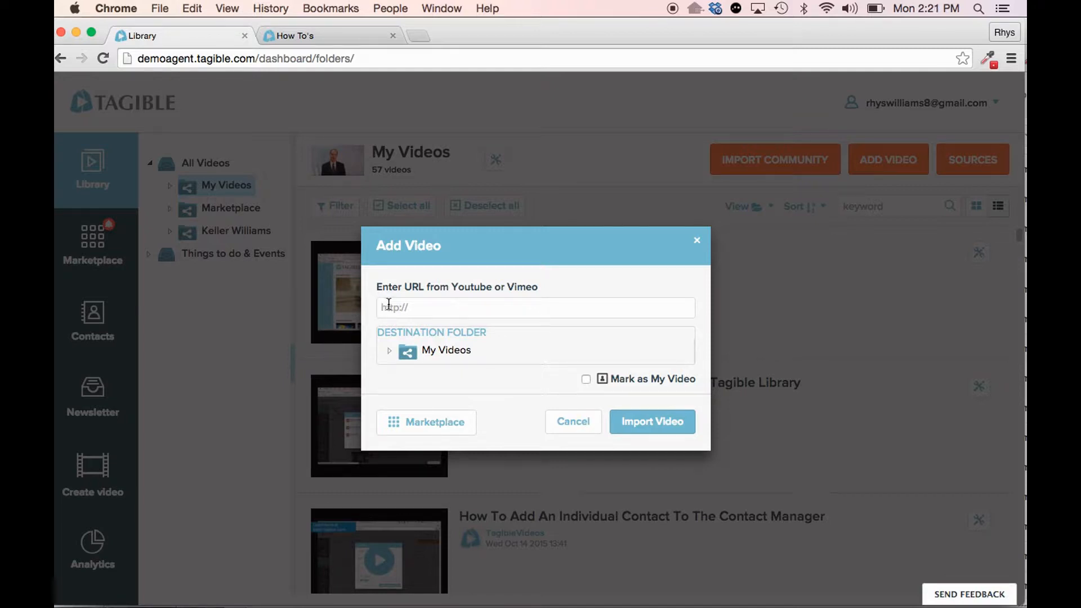
click(389, 352)
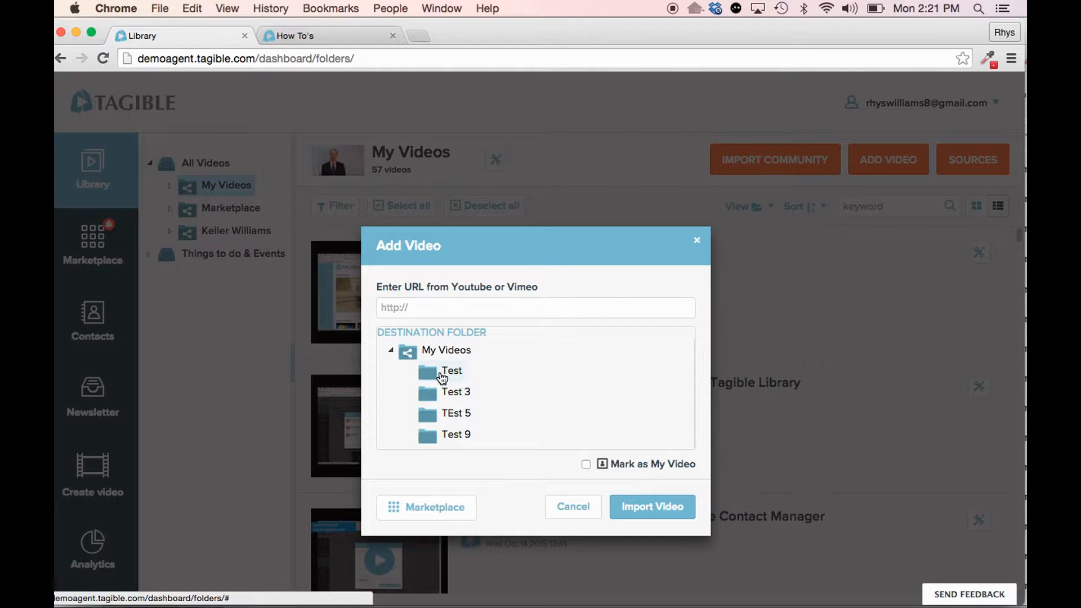
click(442, 374)
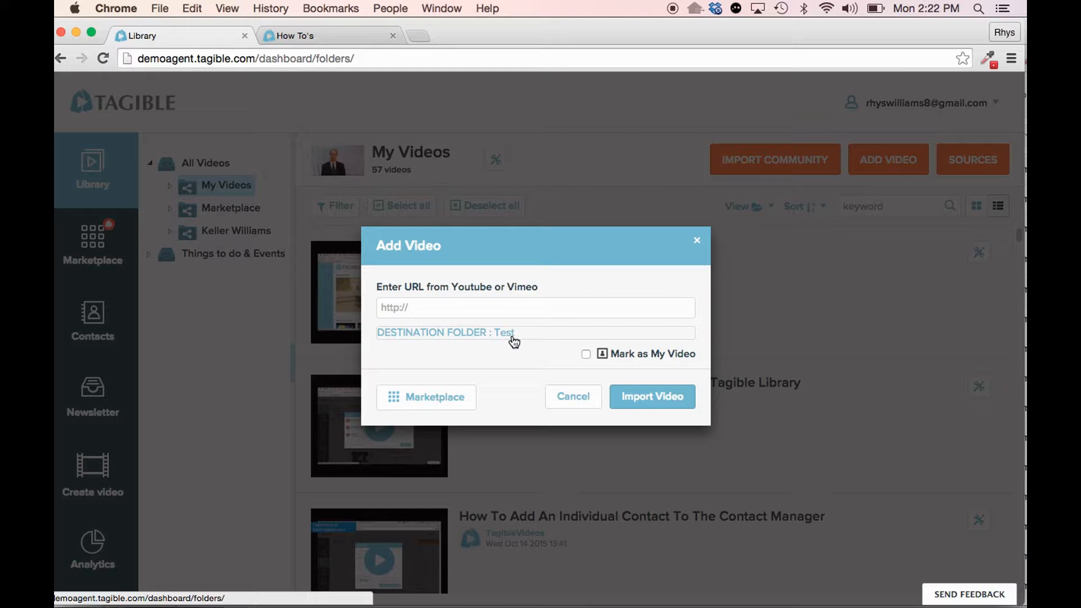
click(482, 336)
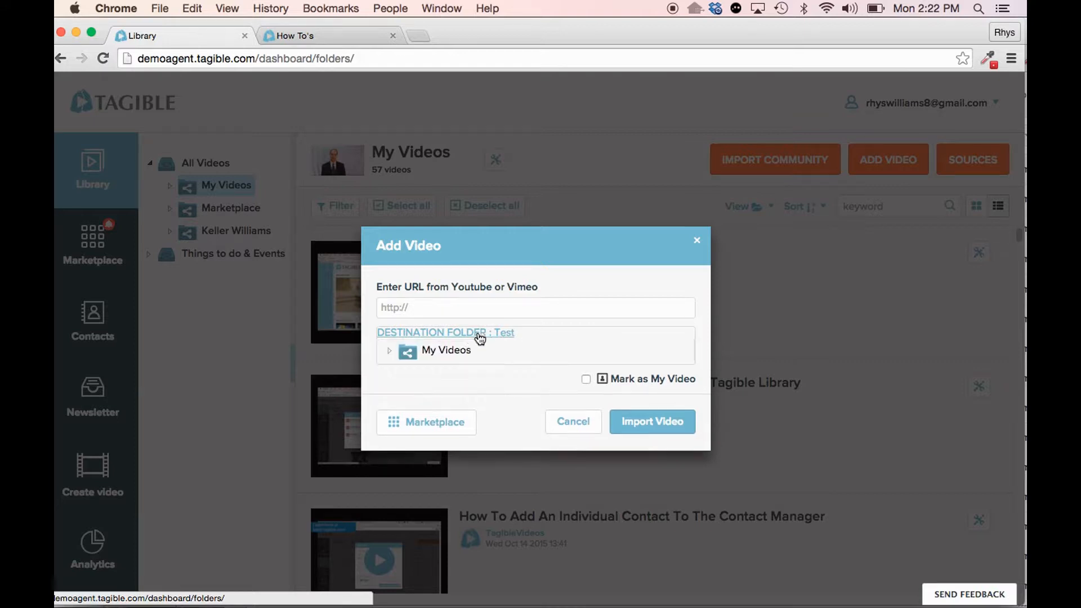
click(390, 351)
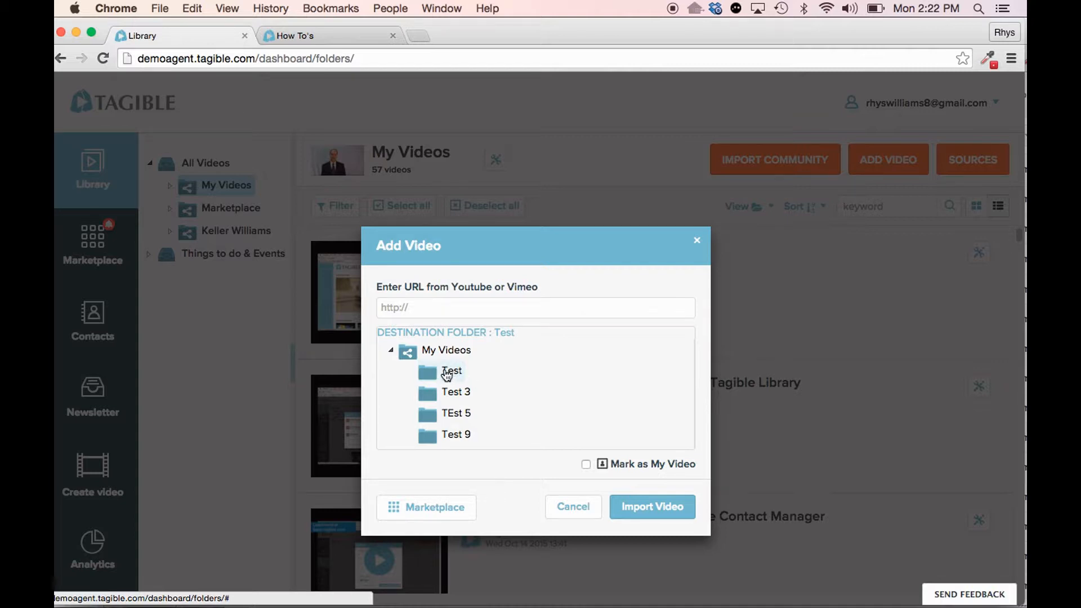
click(448, 372)
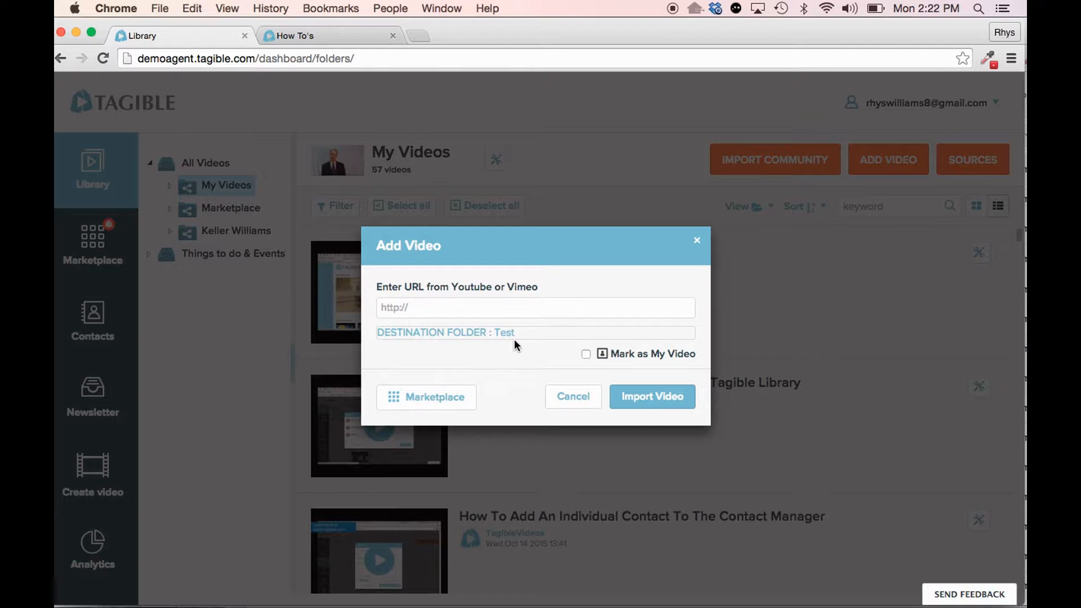
click(698, 243)
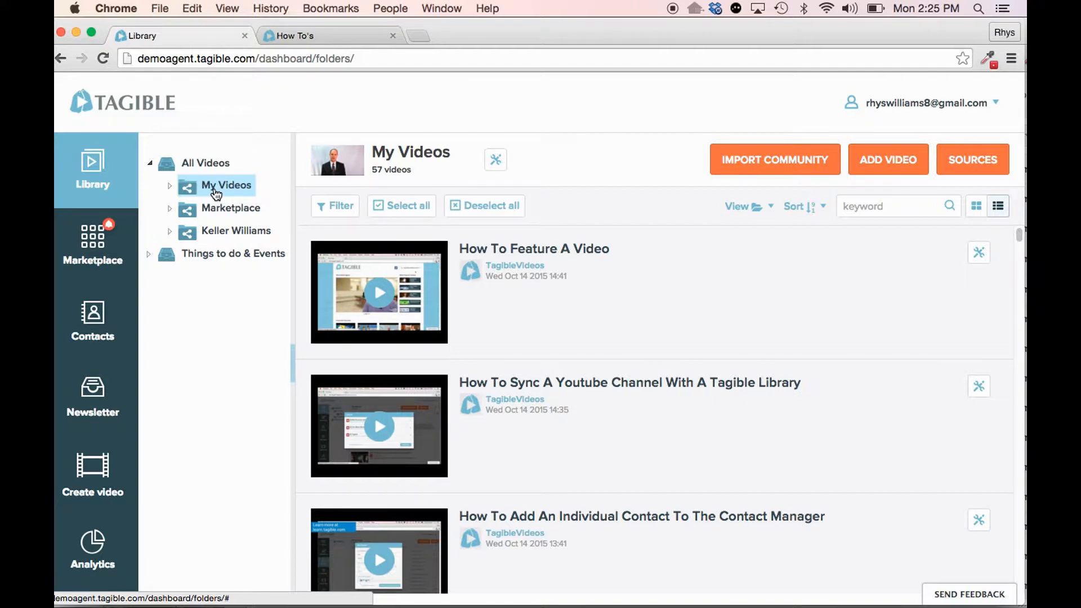
- Expand the Marketplace folder and its Real Estate subfolder, widening the folder tree to show the longer names
click(169, 207)
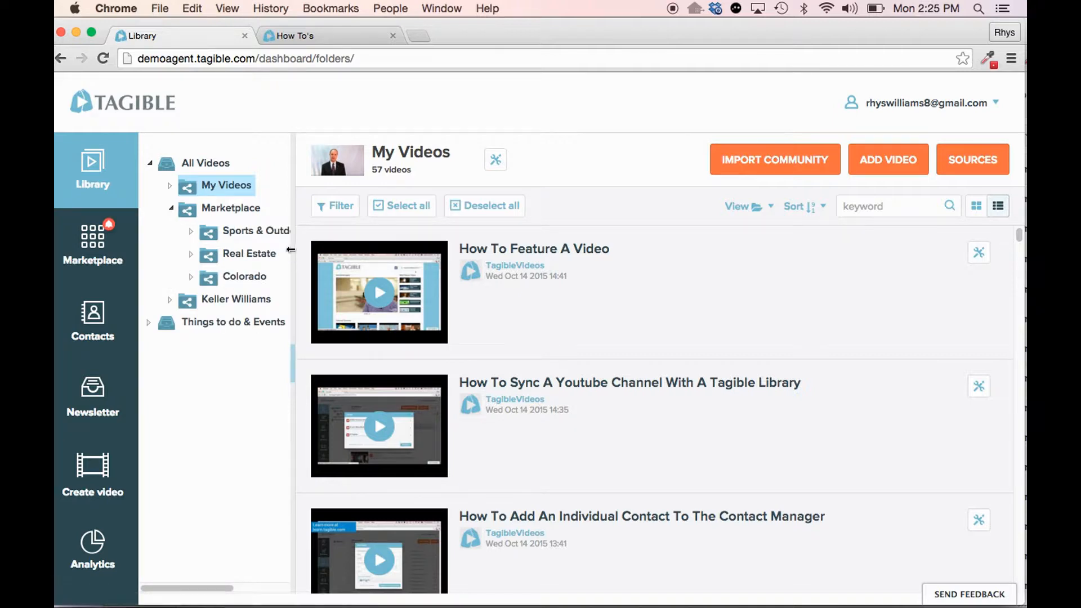
drag(290, 249, 414, 251)
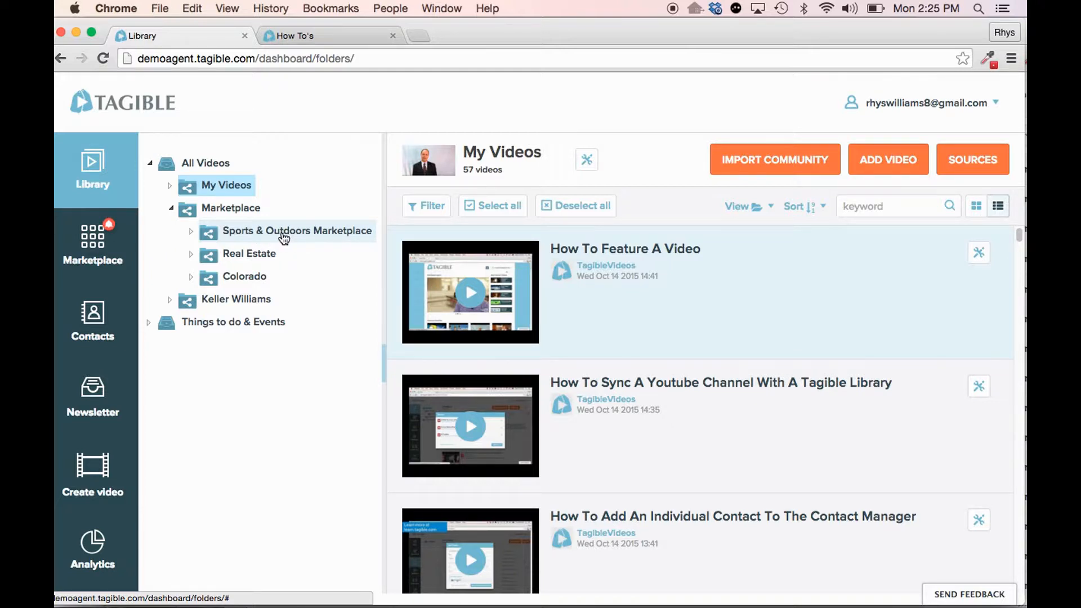
click(191, 254)
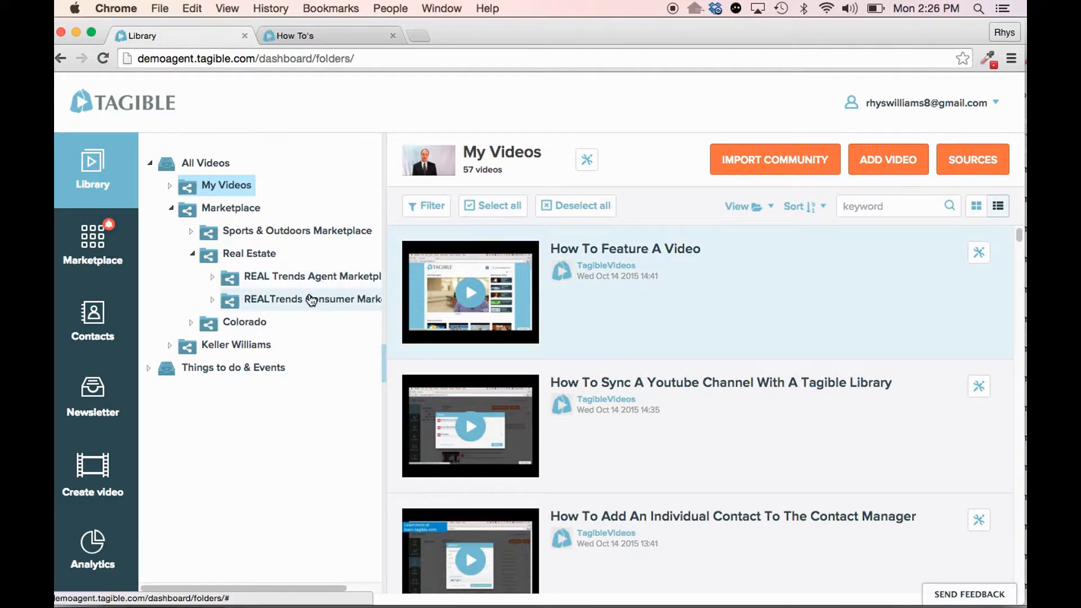
- Examine the REALTrends Consumer folder's categories, including the For Buyers subfolders, and collapse it again
click(213, 301)
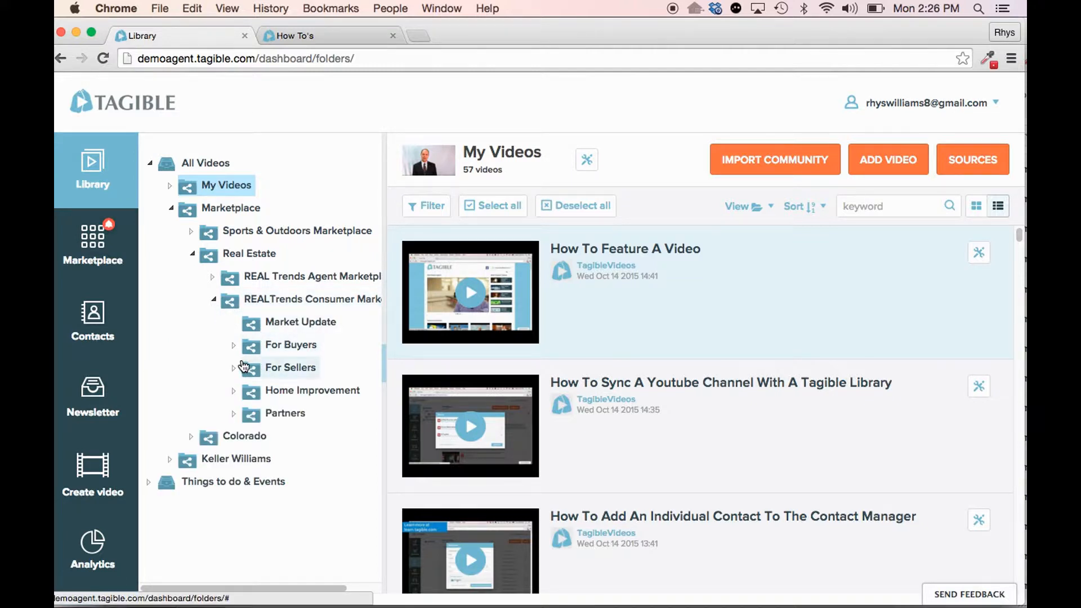
click(234, 345)
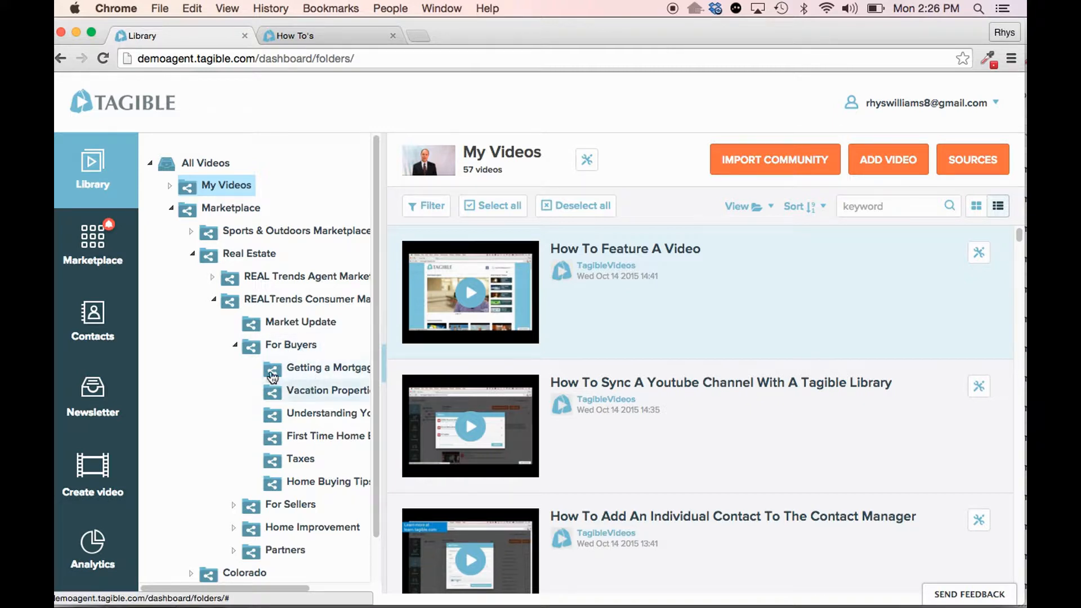
click(235, 344)
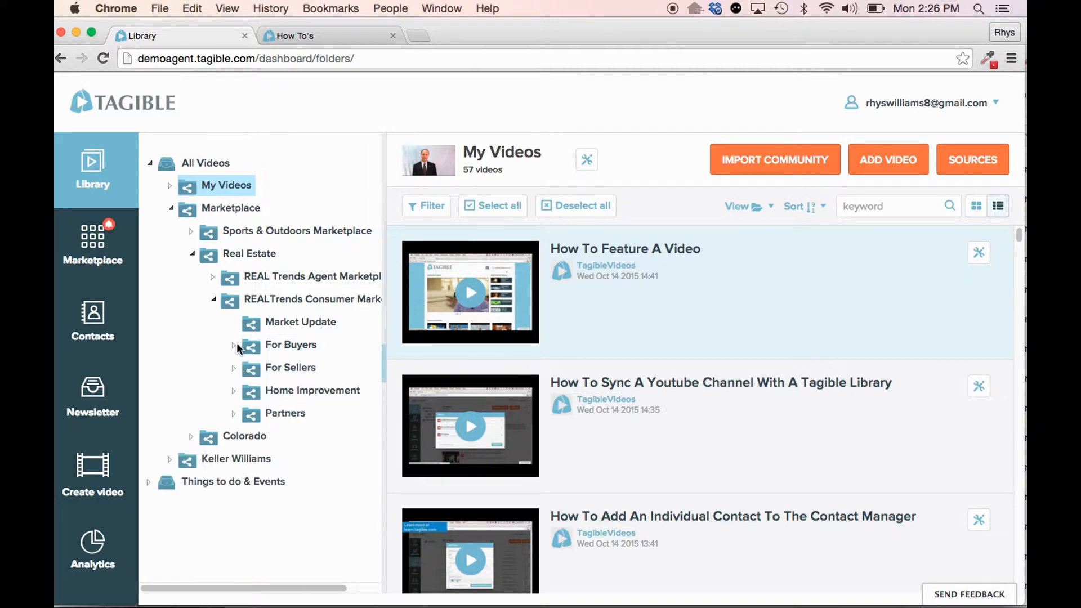
click(215, 297)
- Expand the REAL Trends Agent folder and its Real Estate Topics subfolder to view their categories
click(213, 276)
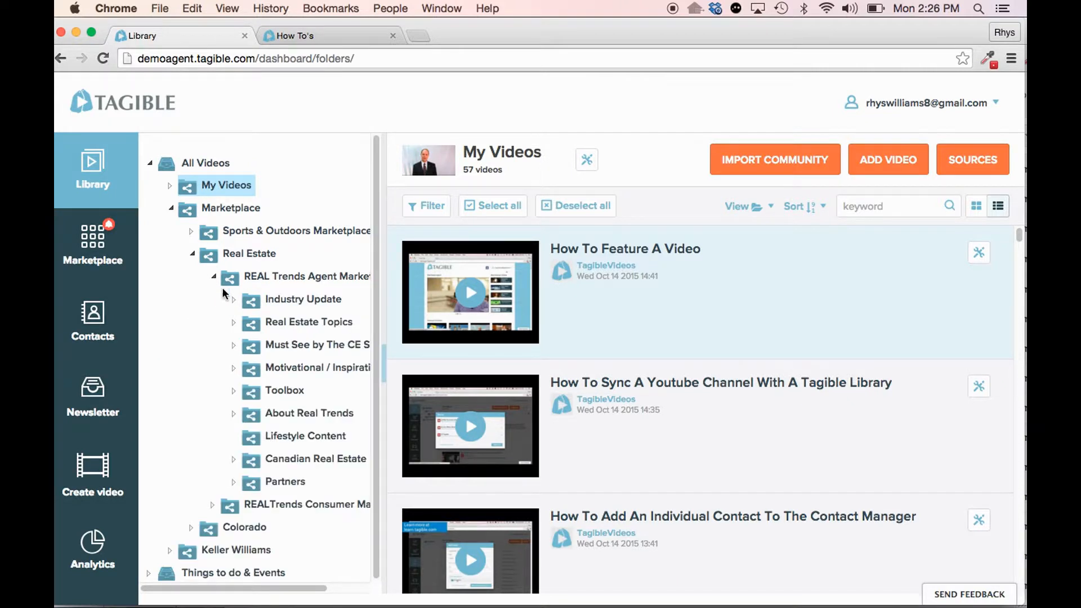
click(235, 321)
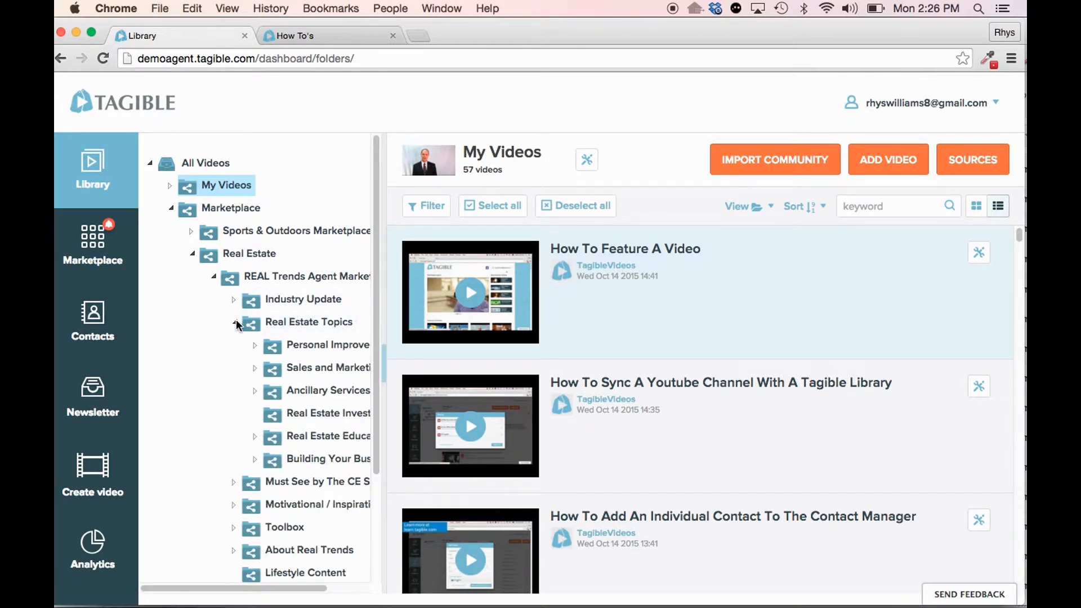
- Collapse the REAL Trends Agent folder and look over the REALTrends Consumer folder's categories before collapsing it too
click(214, 276)
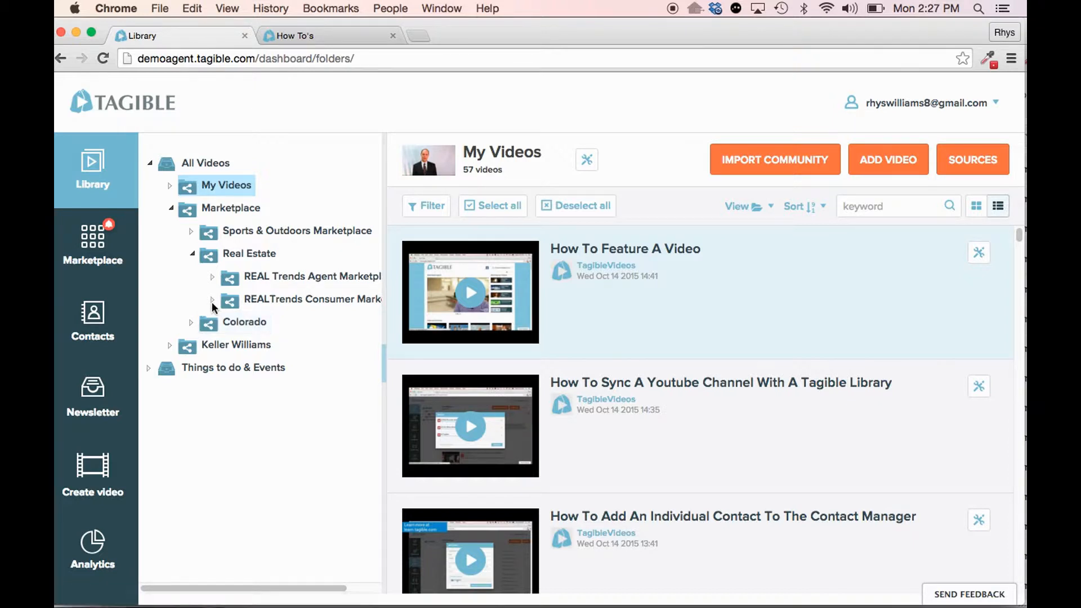
click(213, 300)
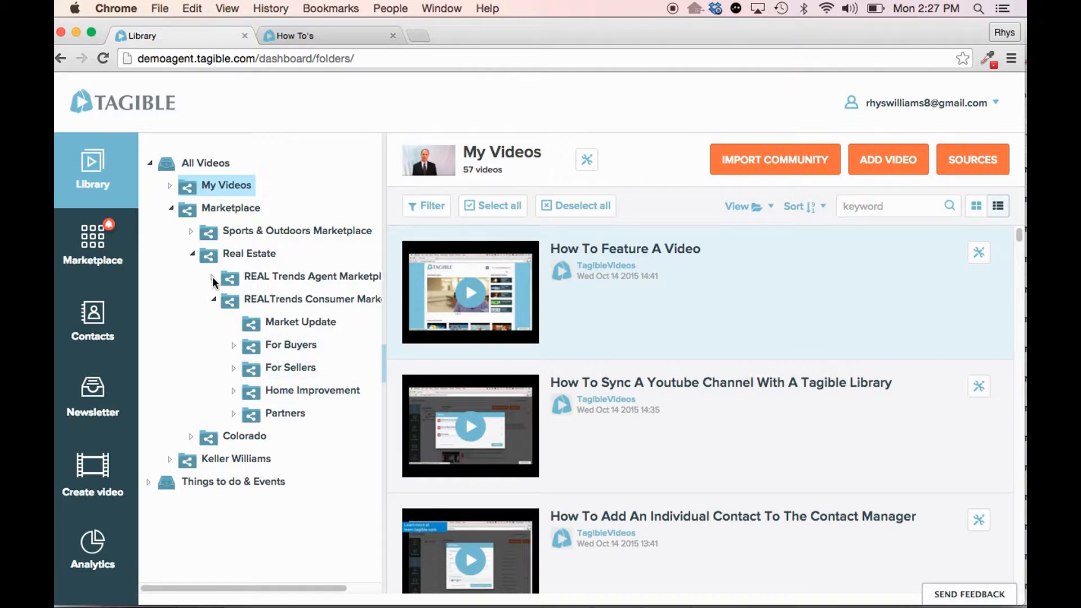
click(214, 298)
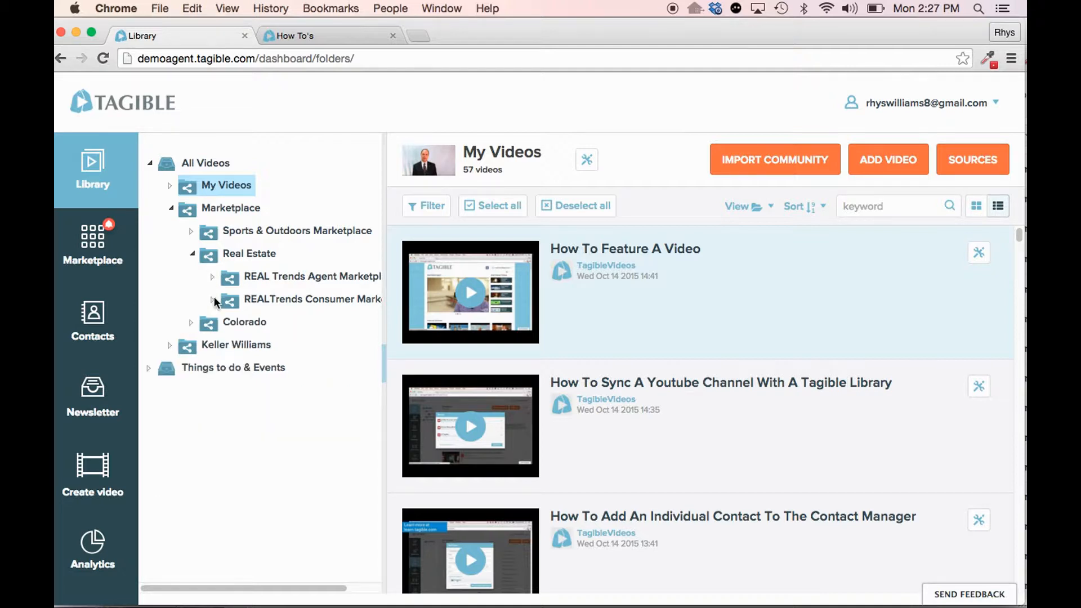
- View the Industry Update subfolders inside the REAL Trends Agent folder, with Real Estate Topics collapsed, and close the folder again
click(214, 278)
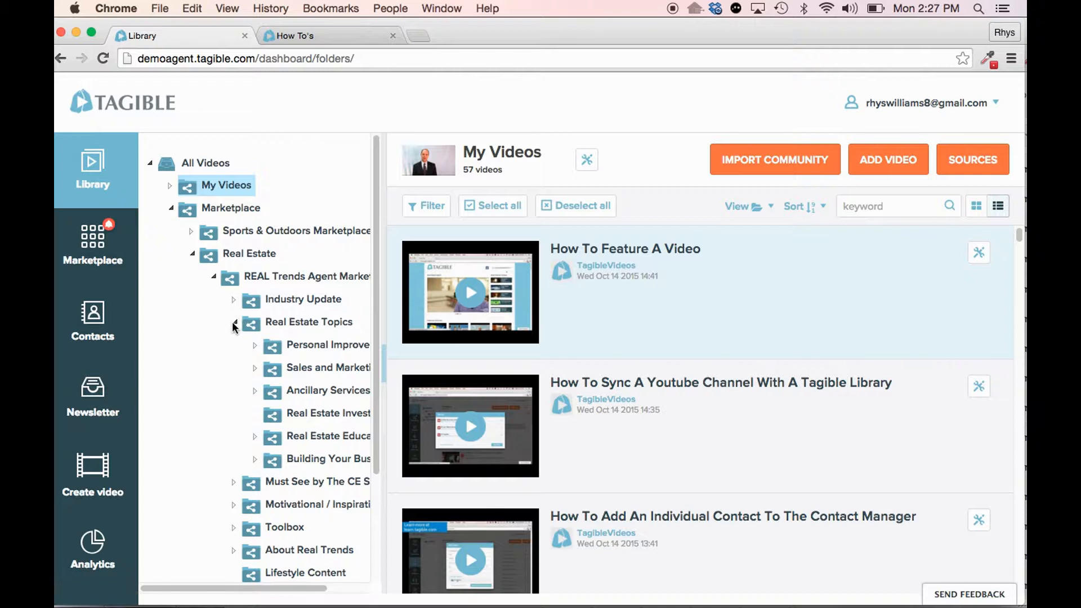
click(234, 323)
click(233, 299)
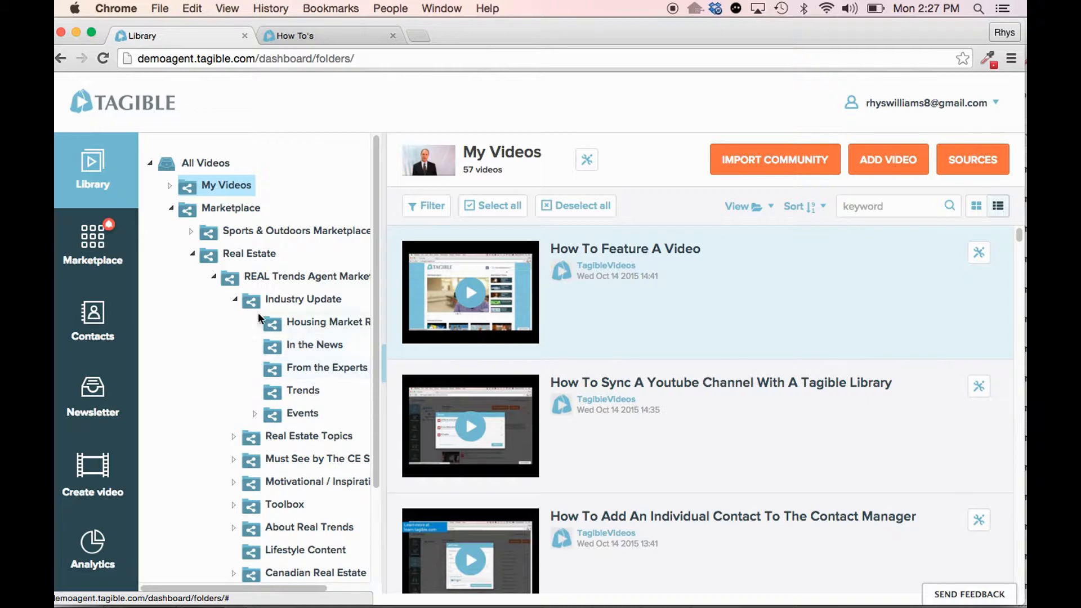
click(235, 299)
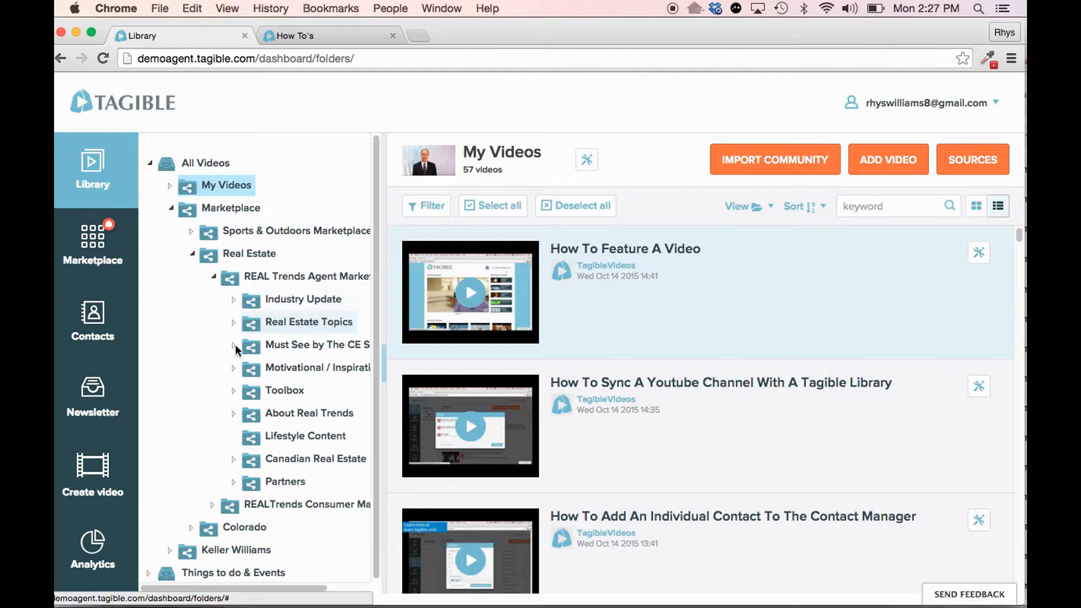
click(213, 275)
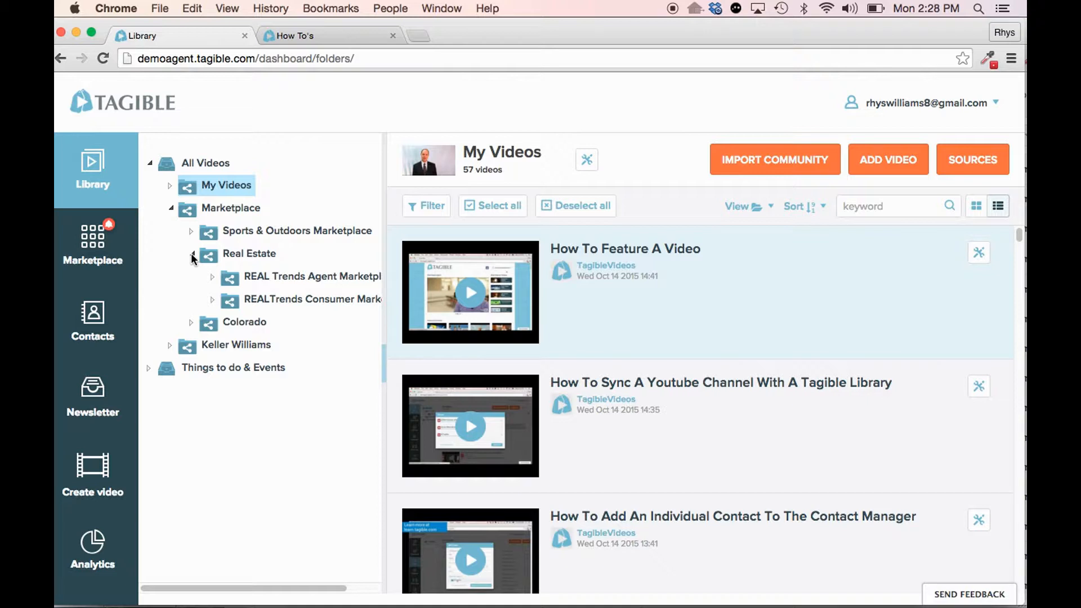
- Feature the From the Experts folder under Industry Update on the homepage, using the generated thumbnail of the gesturing speaker in a suit
click(213, 277)
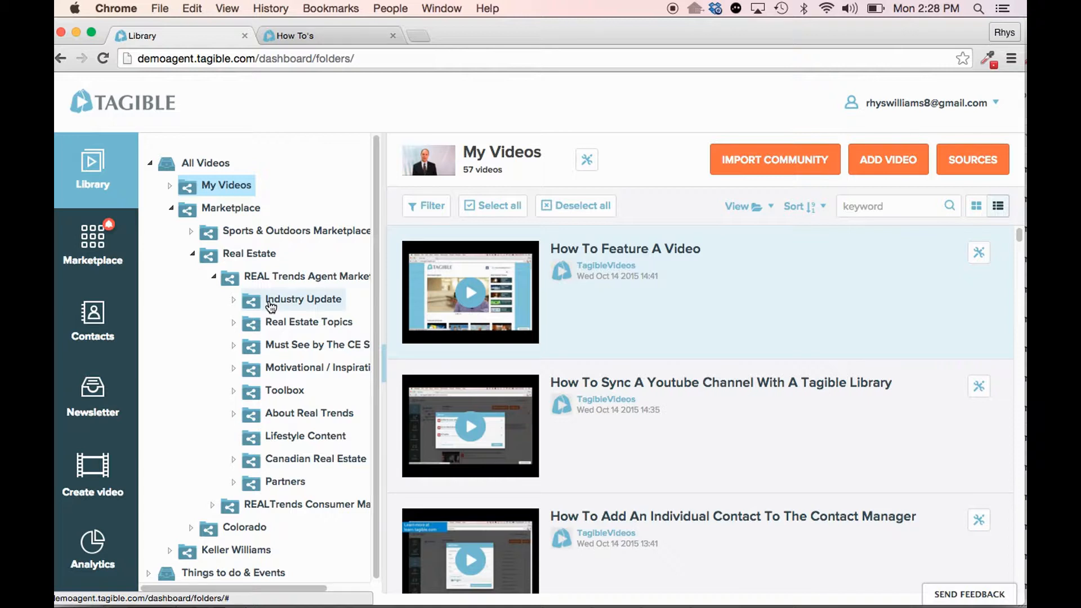
click(233, 299)
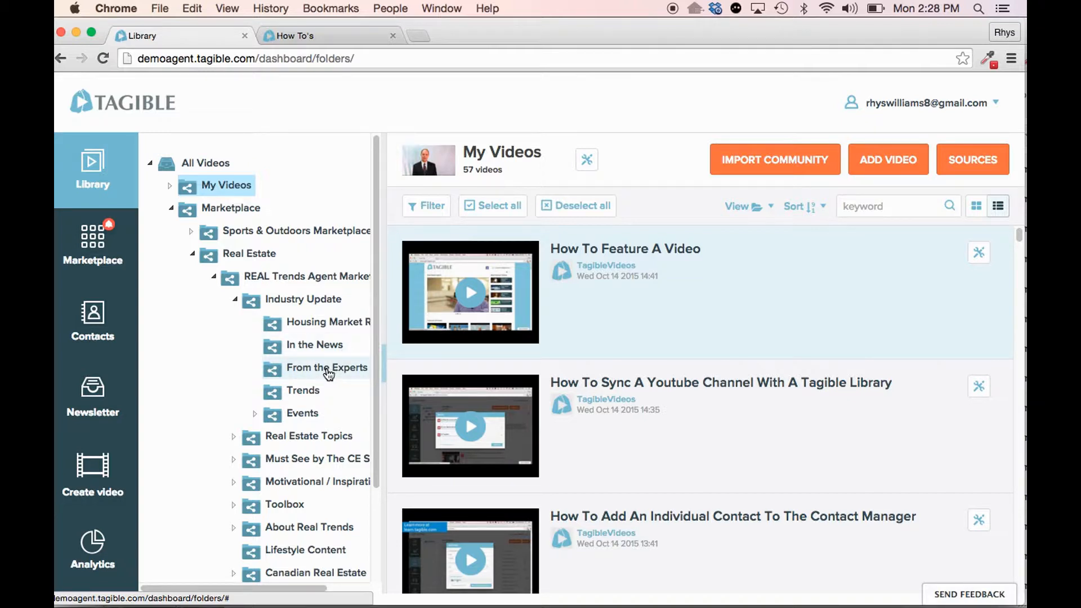
click(325, 369)
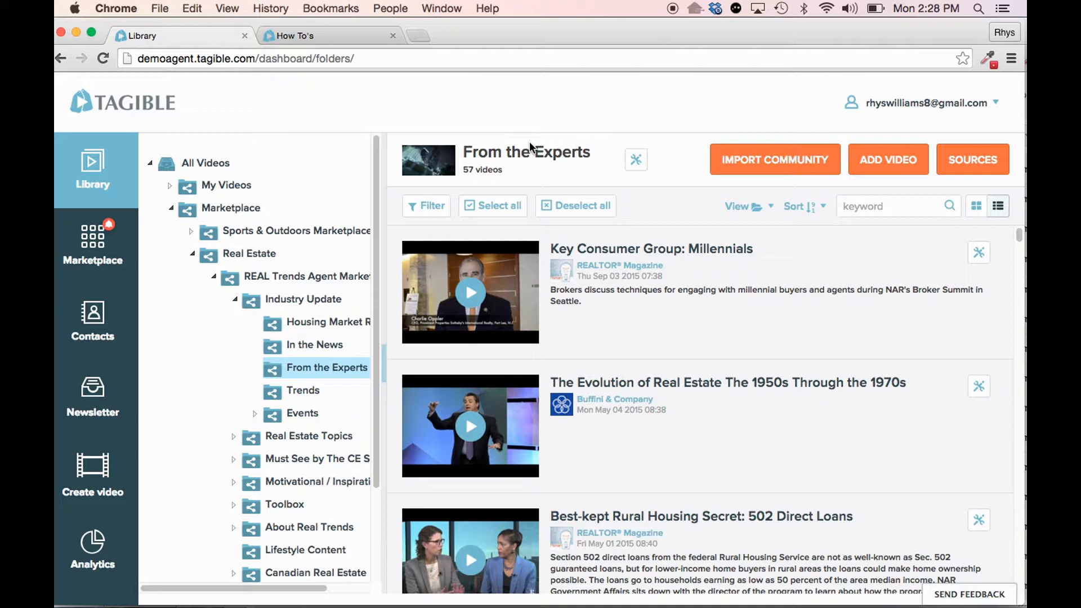
click(637, 163)
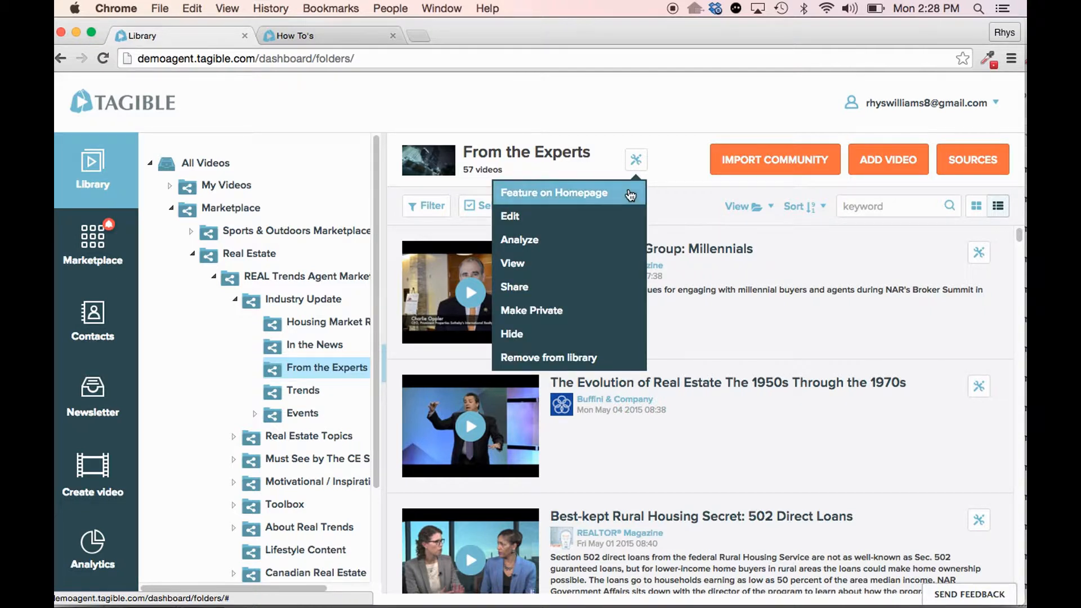
click(630, 193)
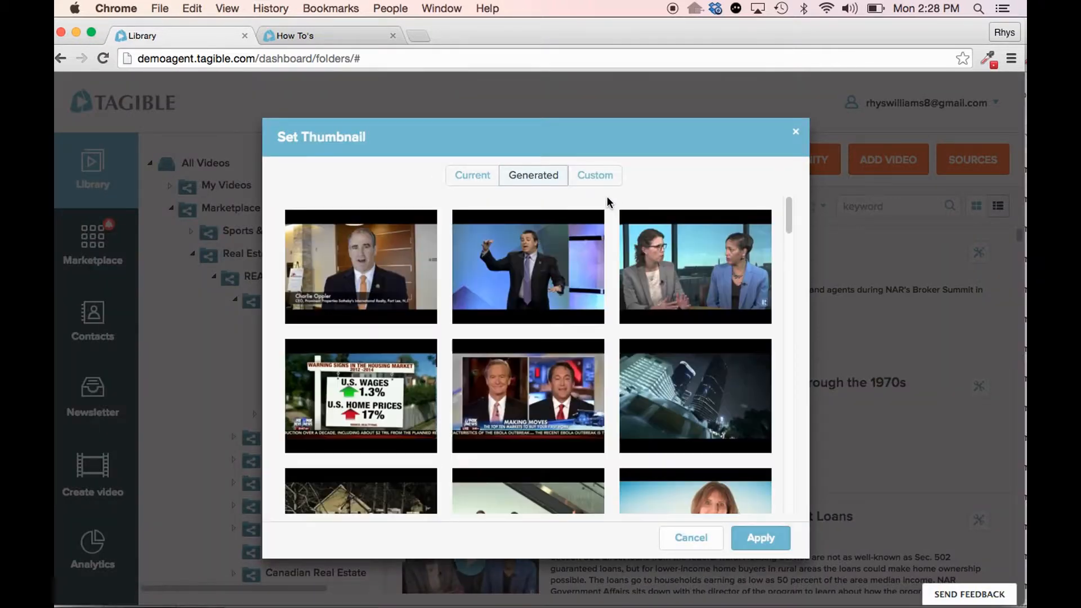
click(513, 255)
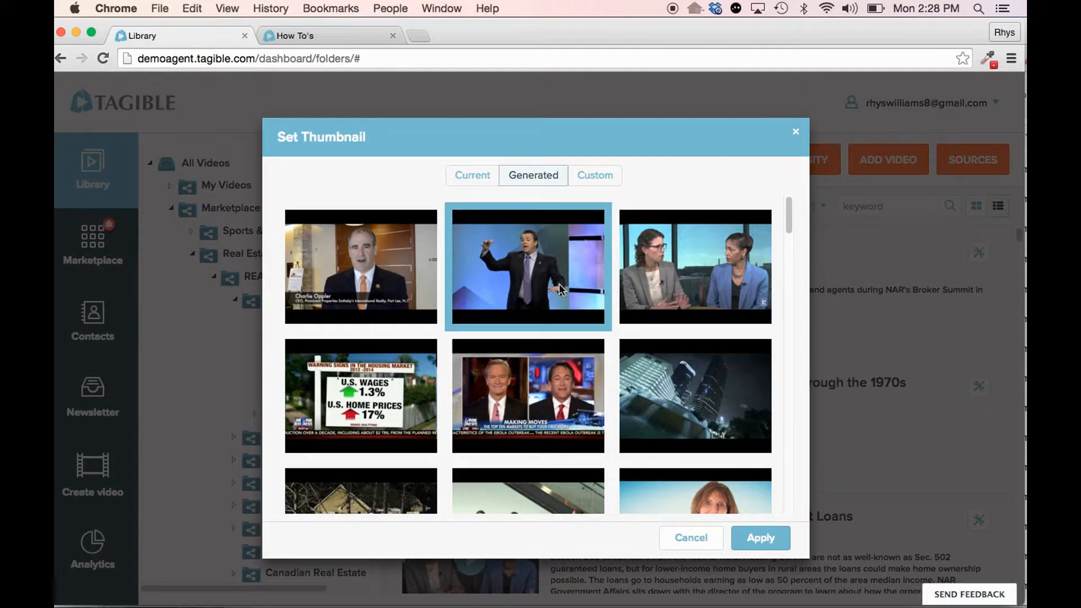
click(766, 539)
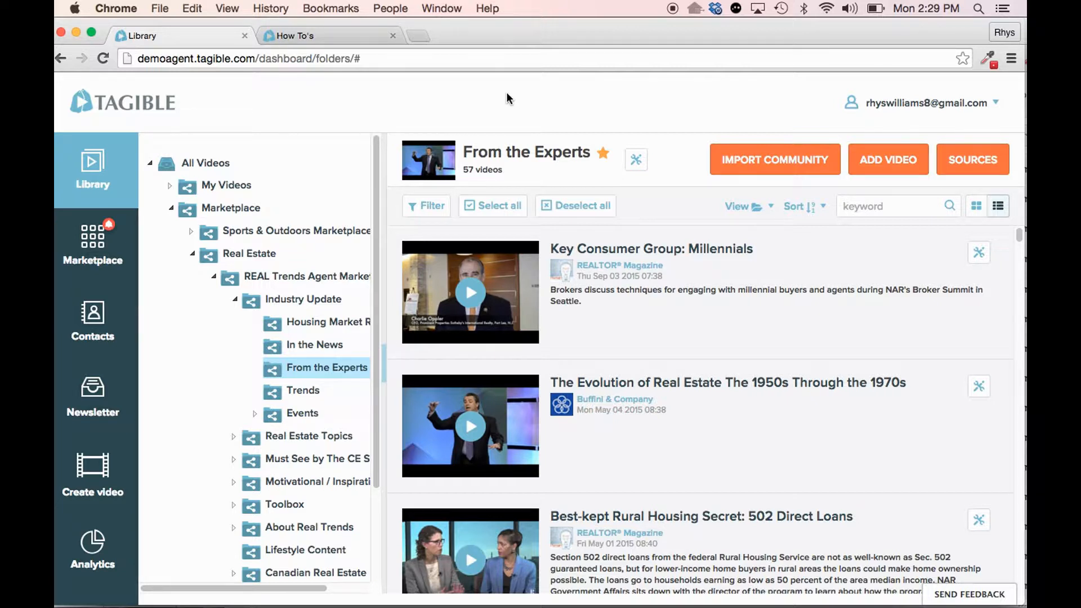
- Feature the Housing Market Reports folder on the homepage, keeping the preselected 9.7% US map thumbnail
click(314, 325)
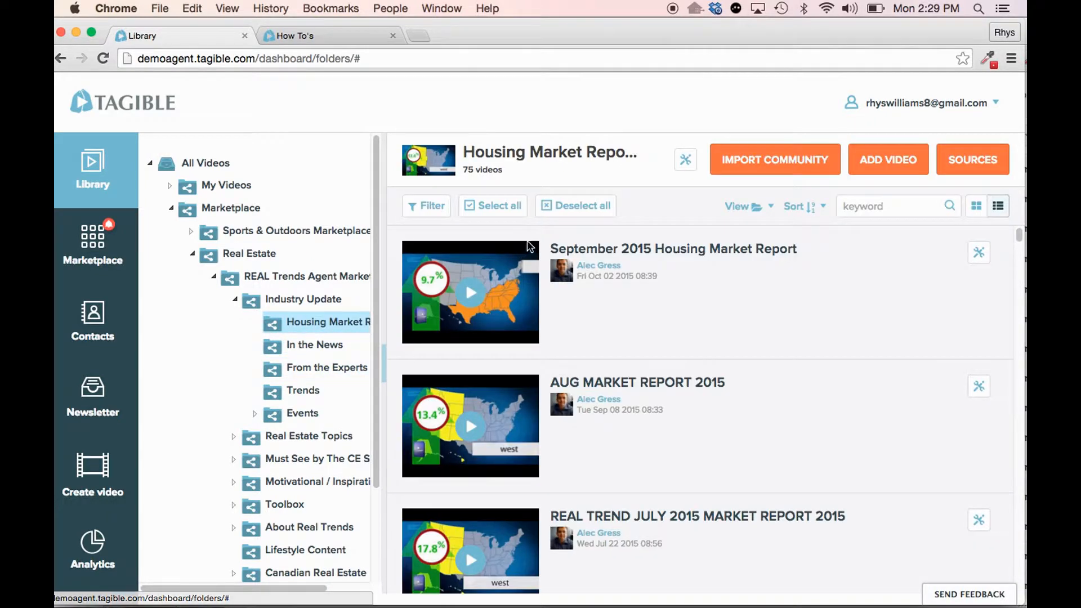
click(684, 164)
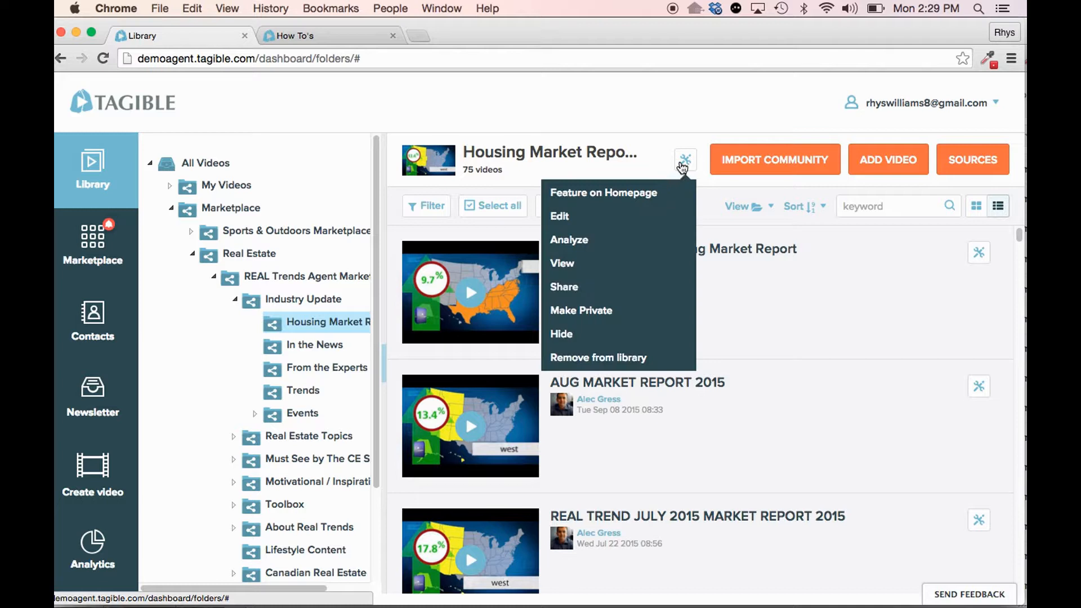
click(646, 195)
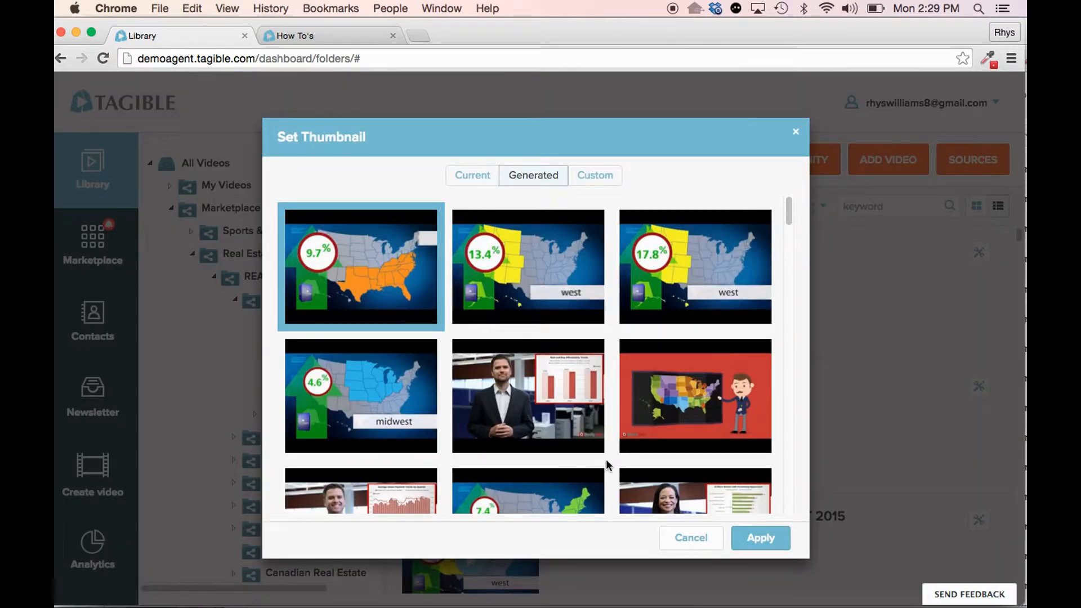
click(763, 545)
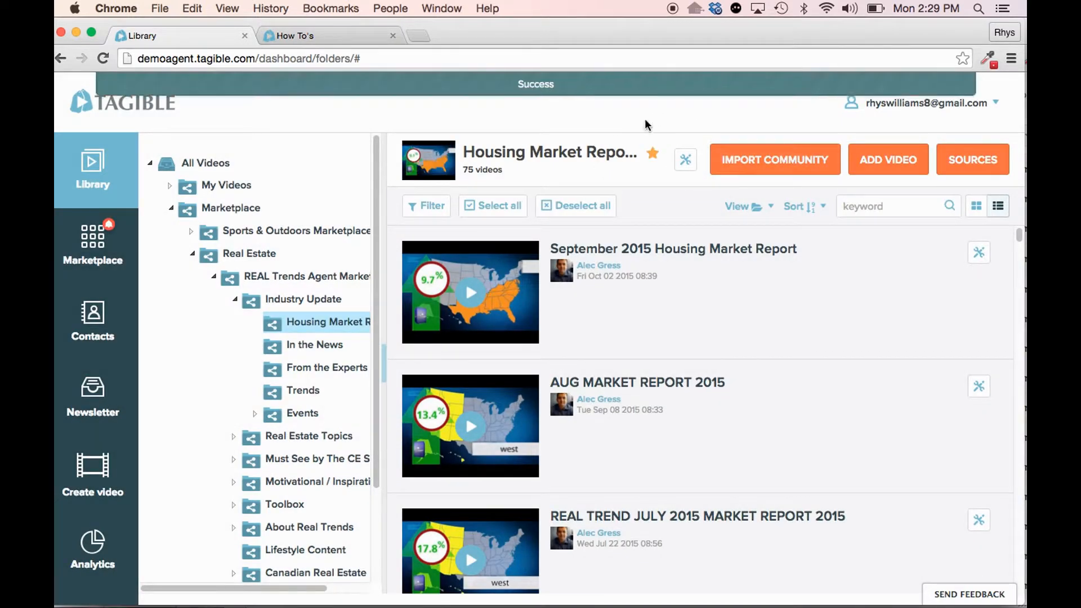
- Open the public homepage and check the Featured Channels for Housing Market Reports and From the Experts
click(123, 110)
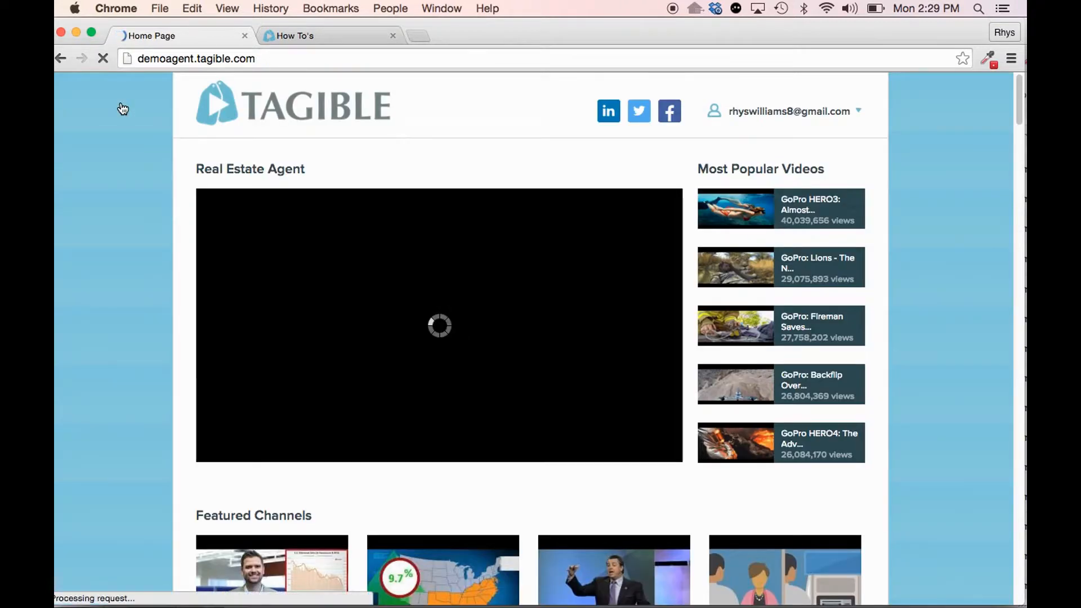
scroll(161, 203, down, 1)
scroll(161, 203, down, 5)
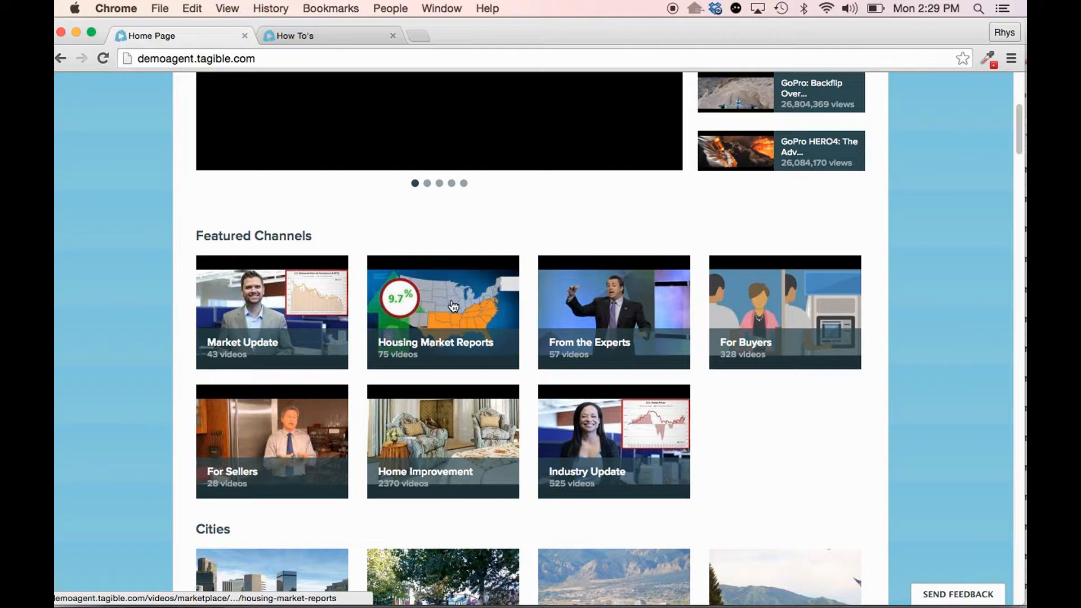
scroll(440, 301, up, 6)
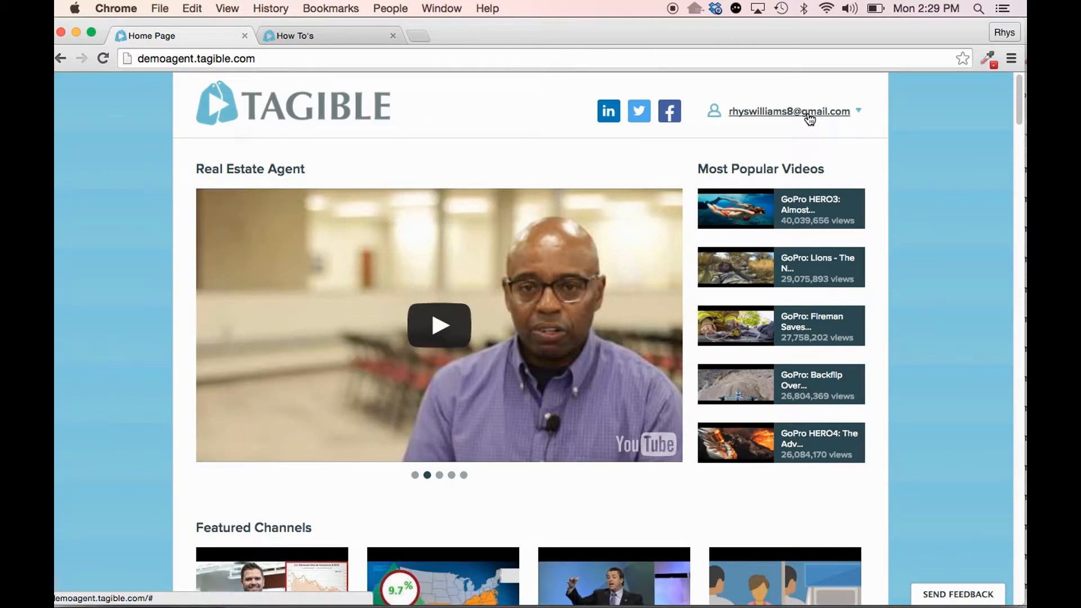
- Return to the Library from the account options, collapse the Real Estate folder and widen the folder tree
click(809, 113)
click(796, 140)
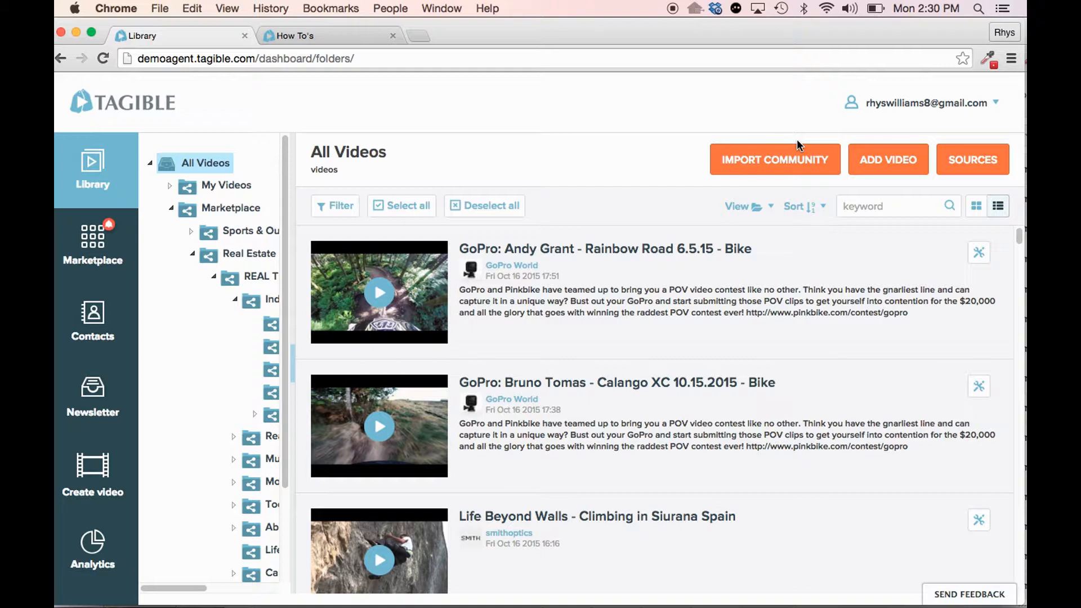
click(192, 255)
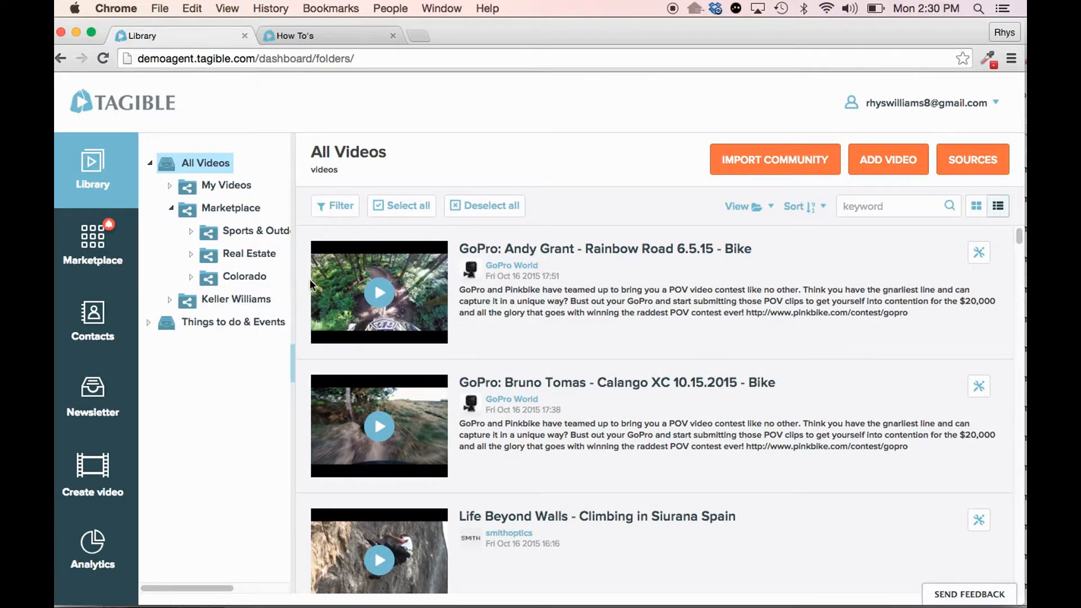
drag(310, 280, 390, 280)
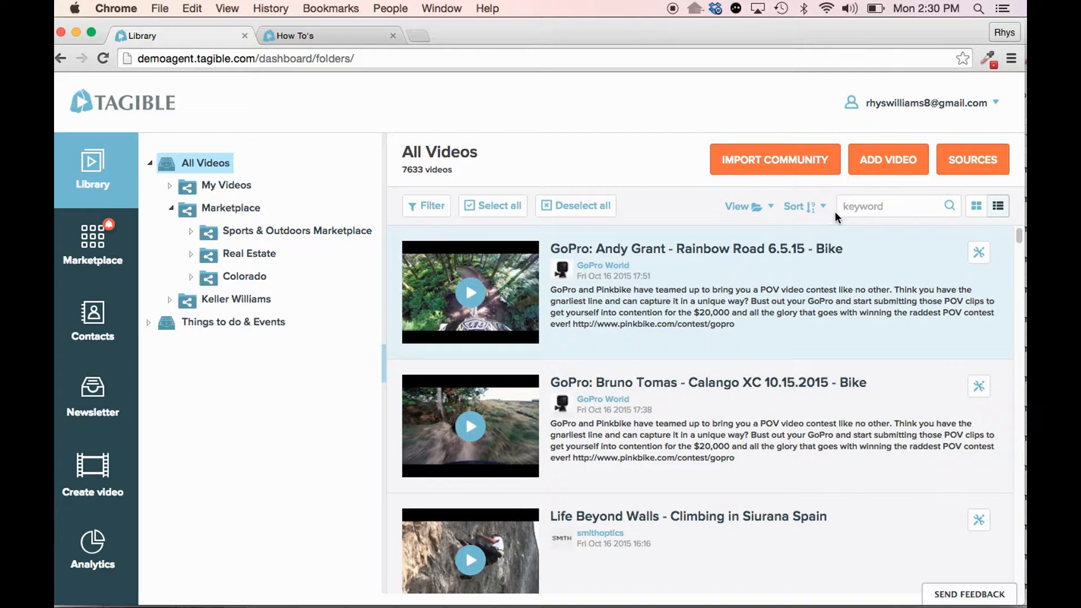
- Display the Real Estate folder's videos and view the available sort orders without changing the sorting
click(250, 259)
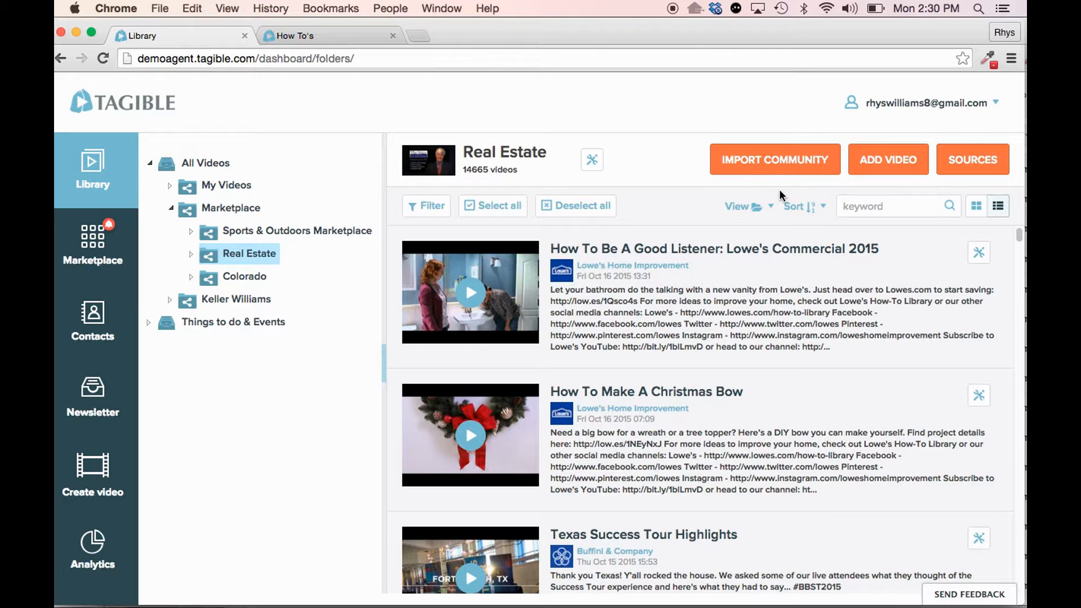
click(822, 217)
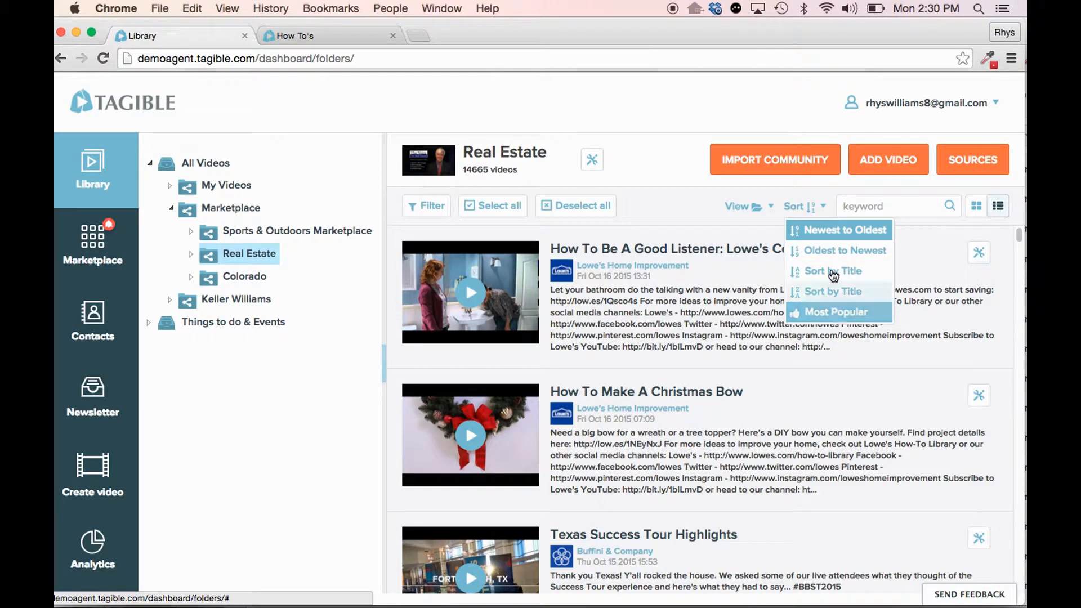
click(808, 178)
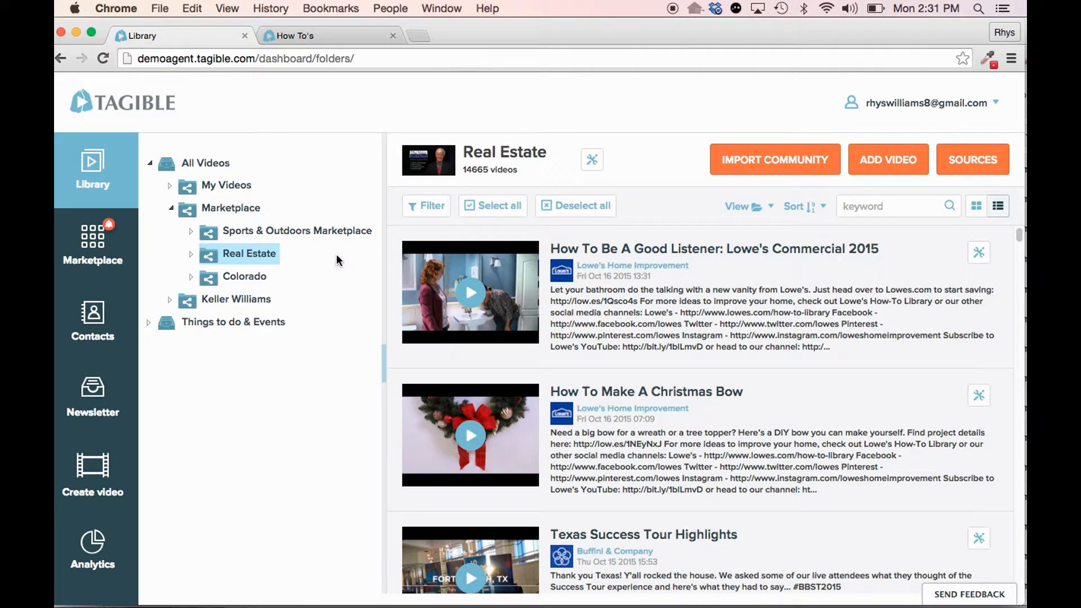
- Expand the Real Estate folder, collapse the REAL Trends Agent subfolders and display that Agent folder's videos
click(192, 254)
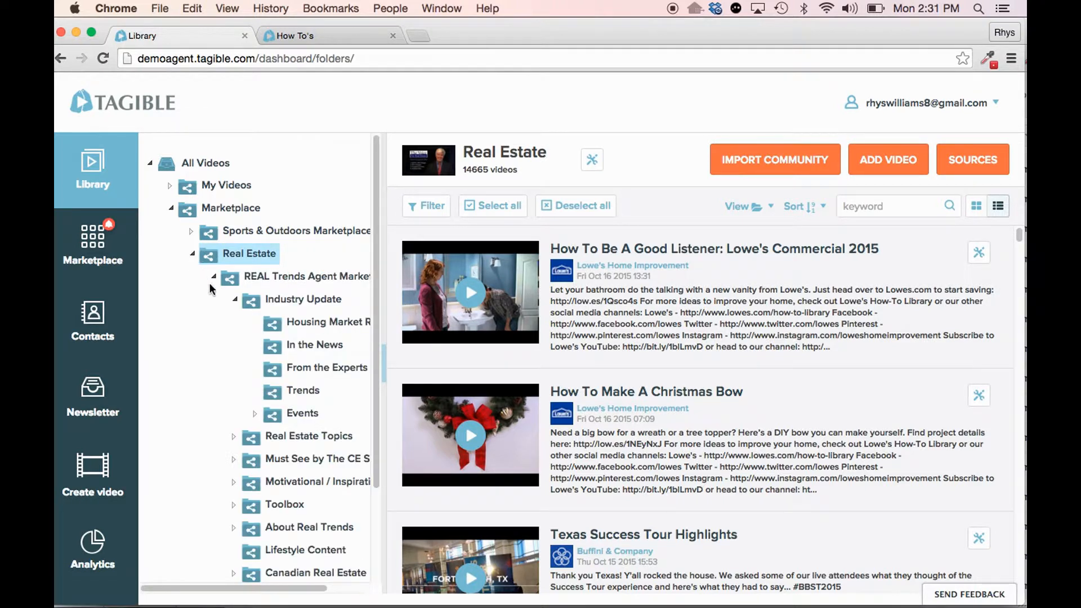
click(215, 275)
click(253, 304)
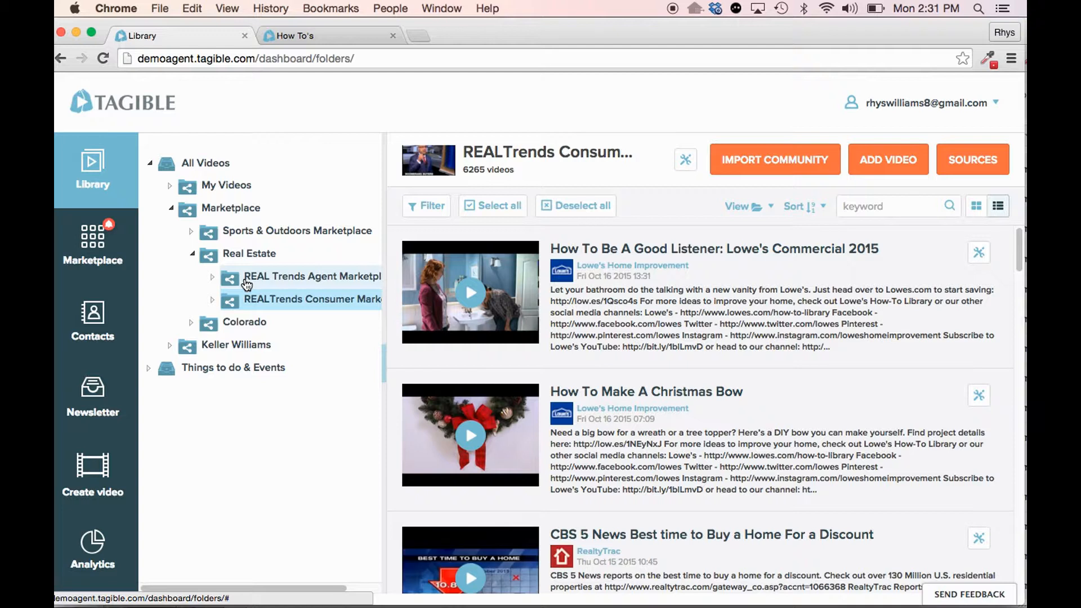
click(247, 282)
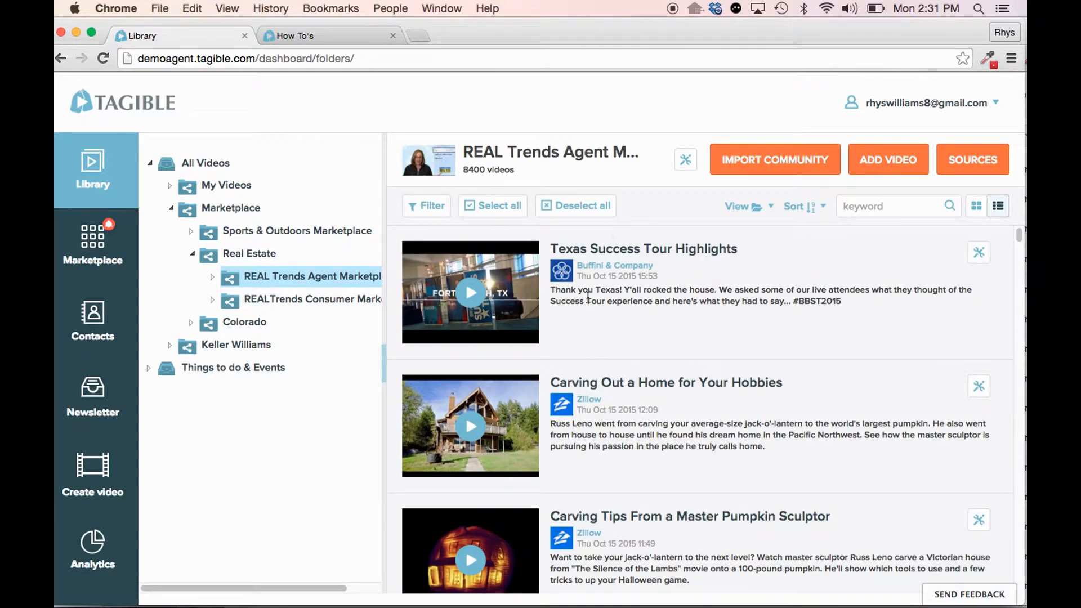
mouse_move(575, 600)
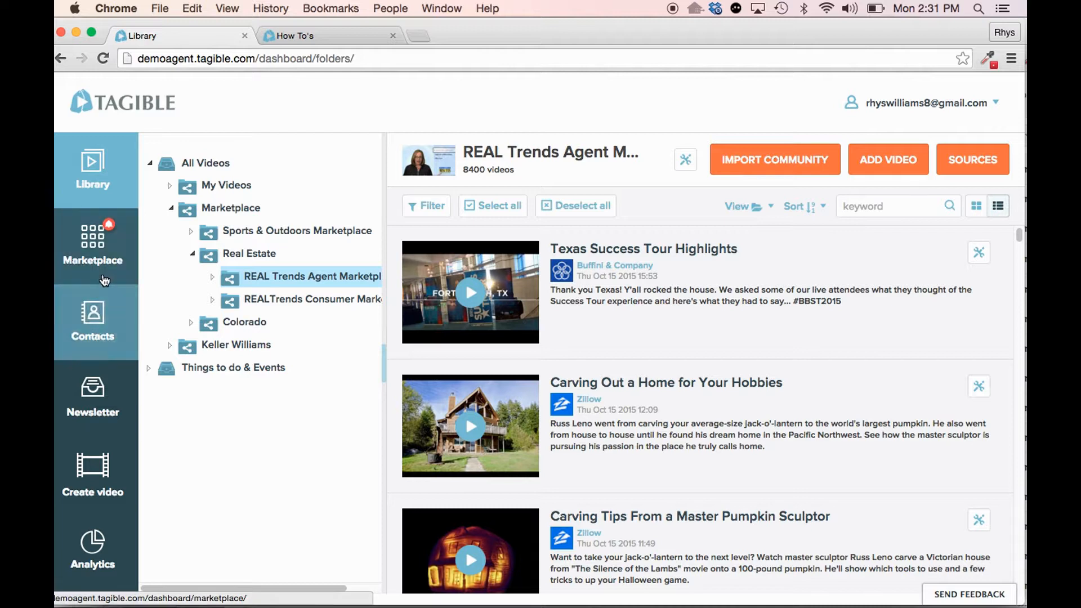
- Collapse the Real Estate folder, look inside Marketplace's Colorado folder, and expand Things to do & Events
click(193, 254)
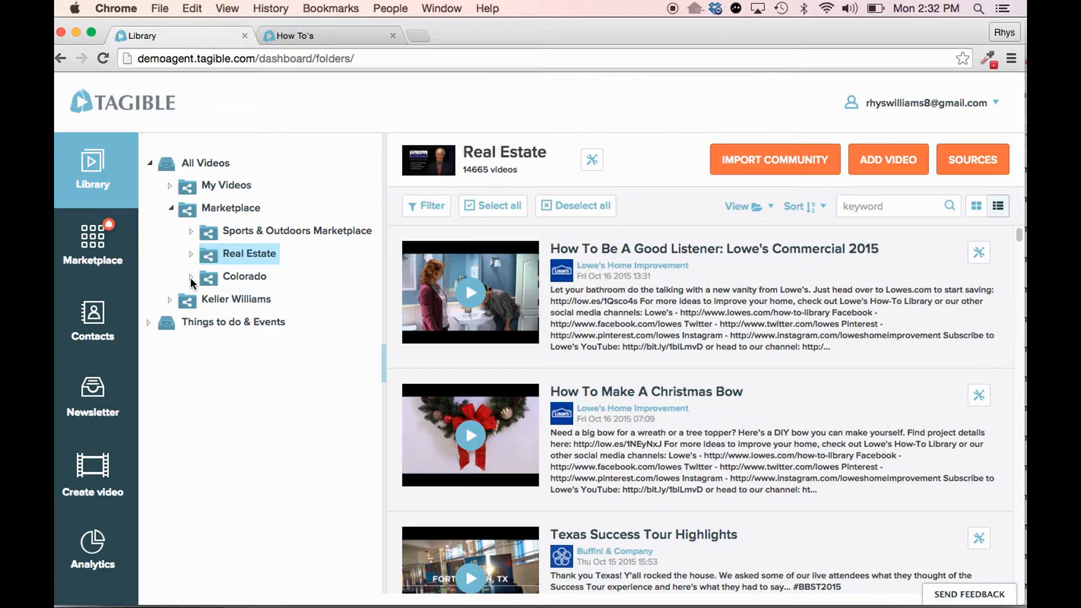
click(191, 277)
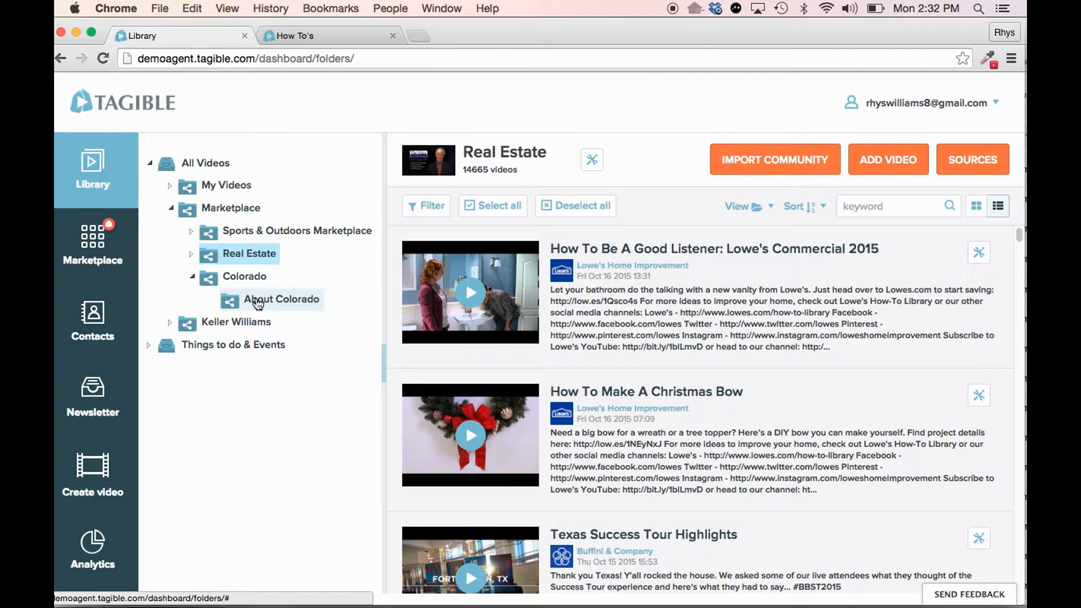
click(191, 276)
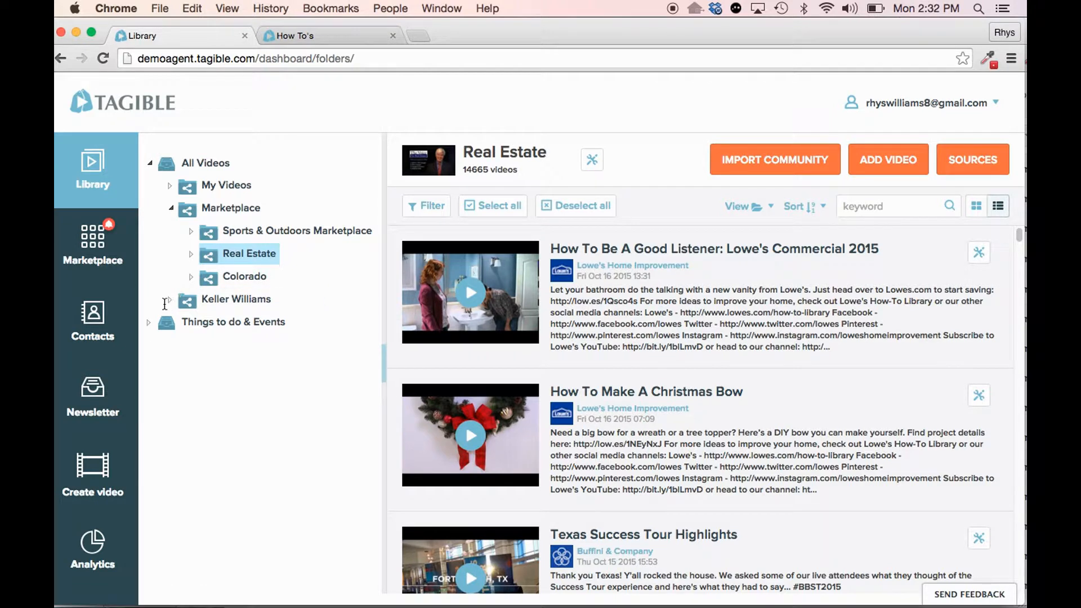
click(149, 323)
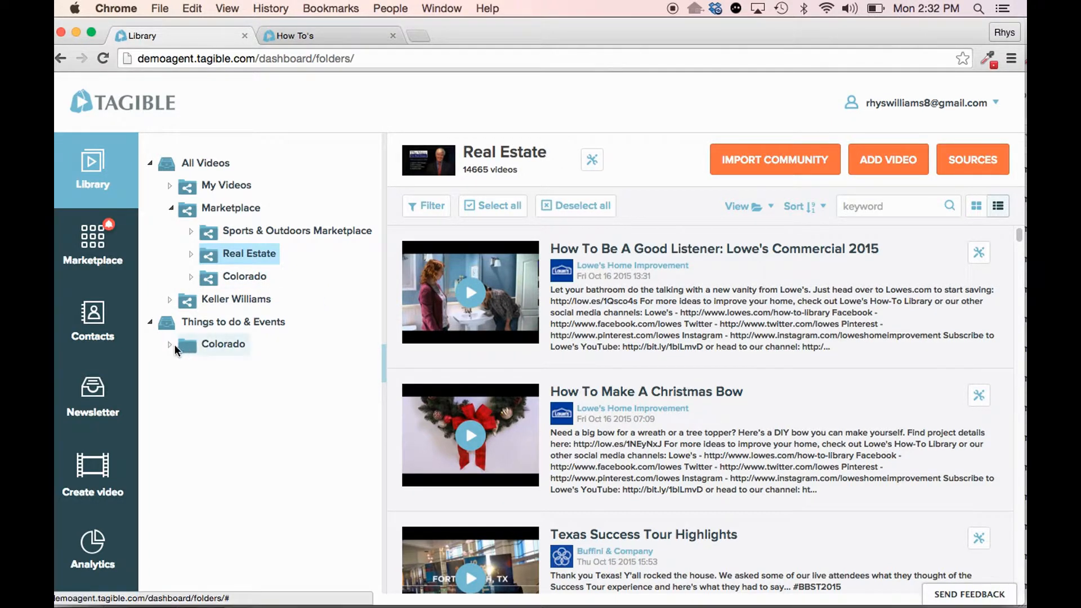
- Expand Colorado and Denver under Things to do & Events, display Denver's items, and collapse the Things to do & Events tree
click(170, 344)
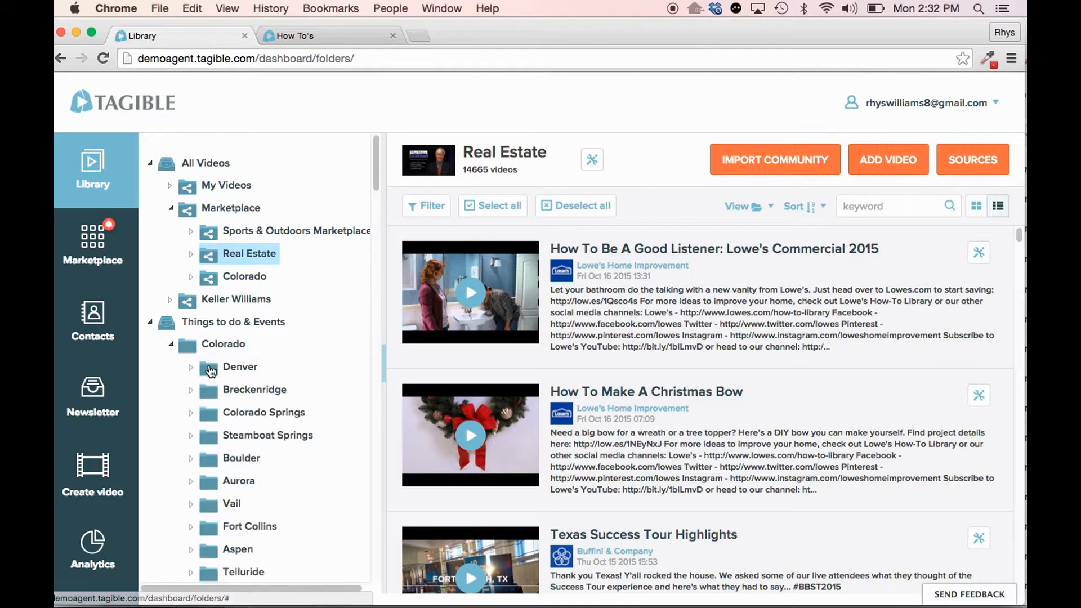
click(191, 367)
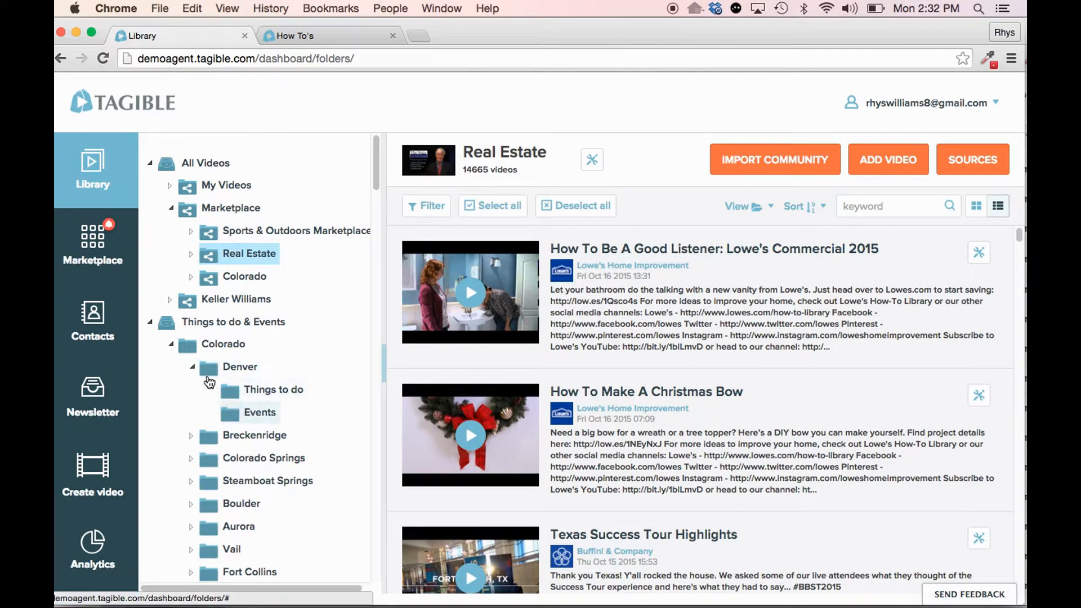
click(150, 322)
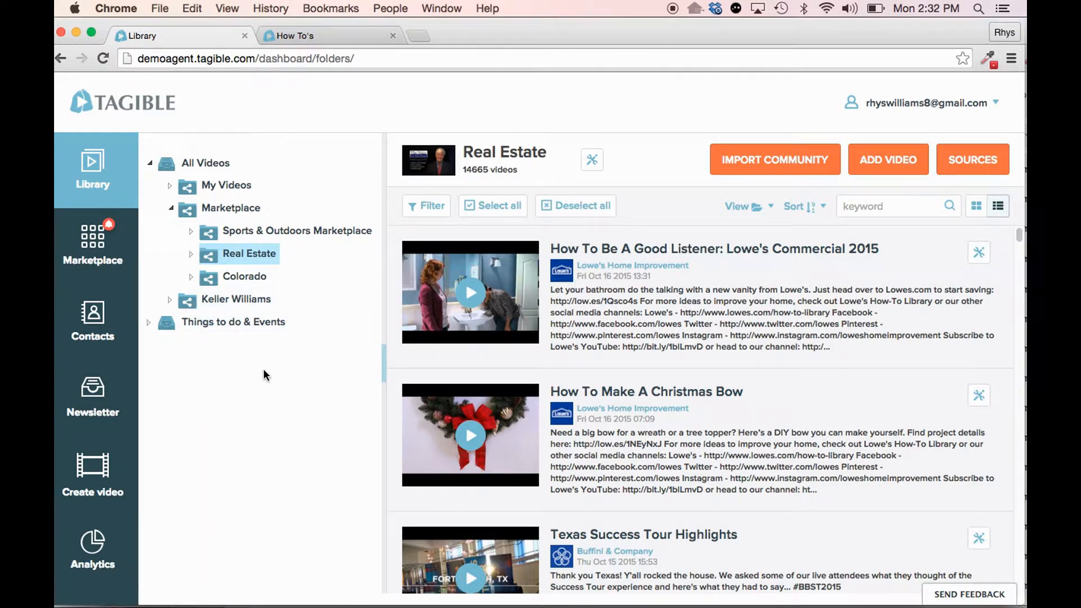
click(148, 322)
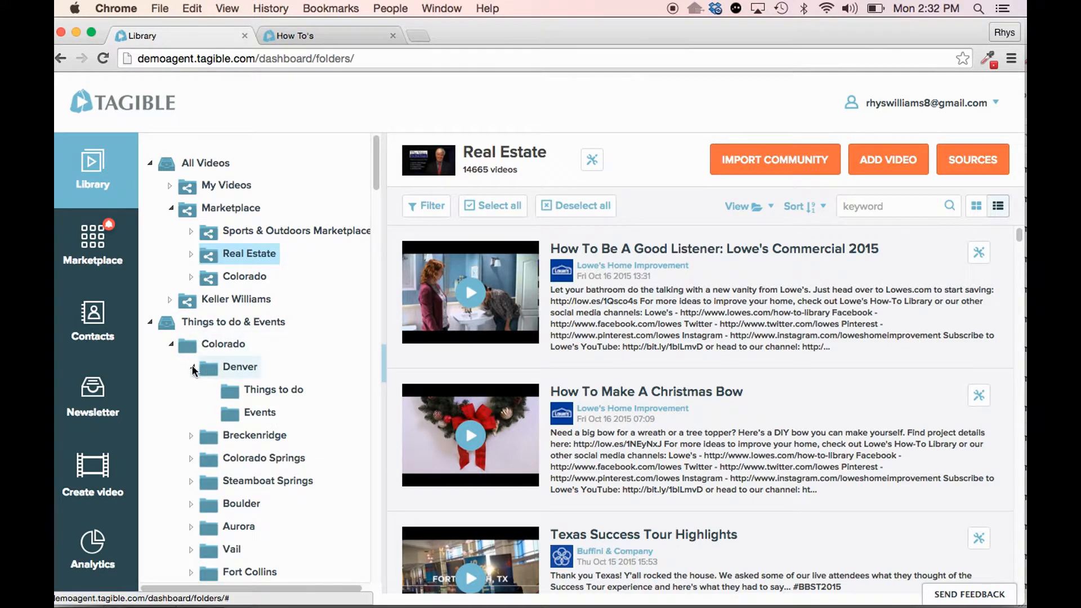
click(256, 374)
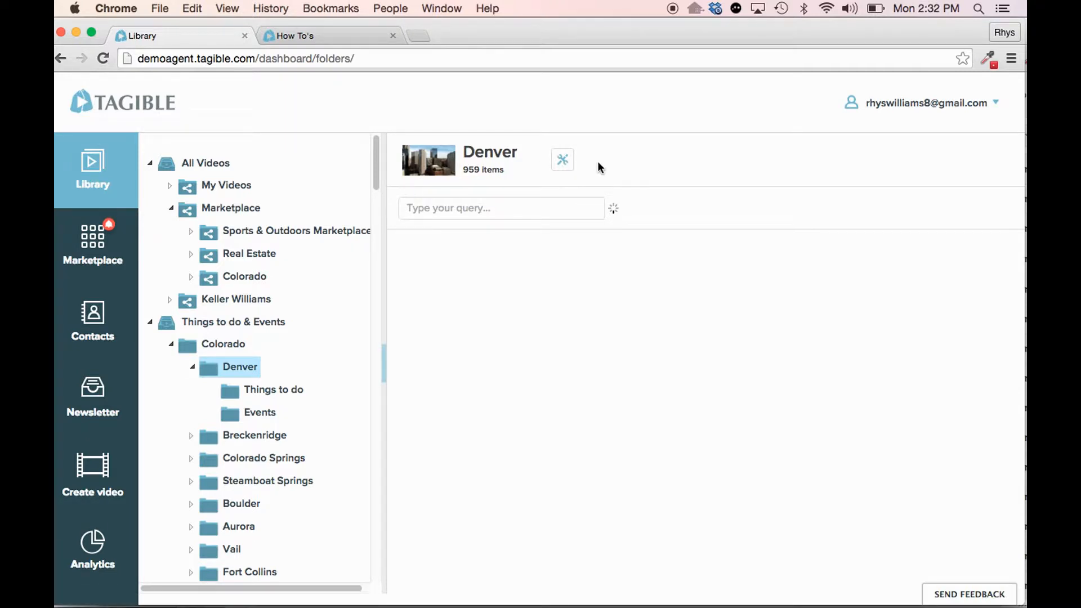
click(150, 323)
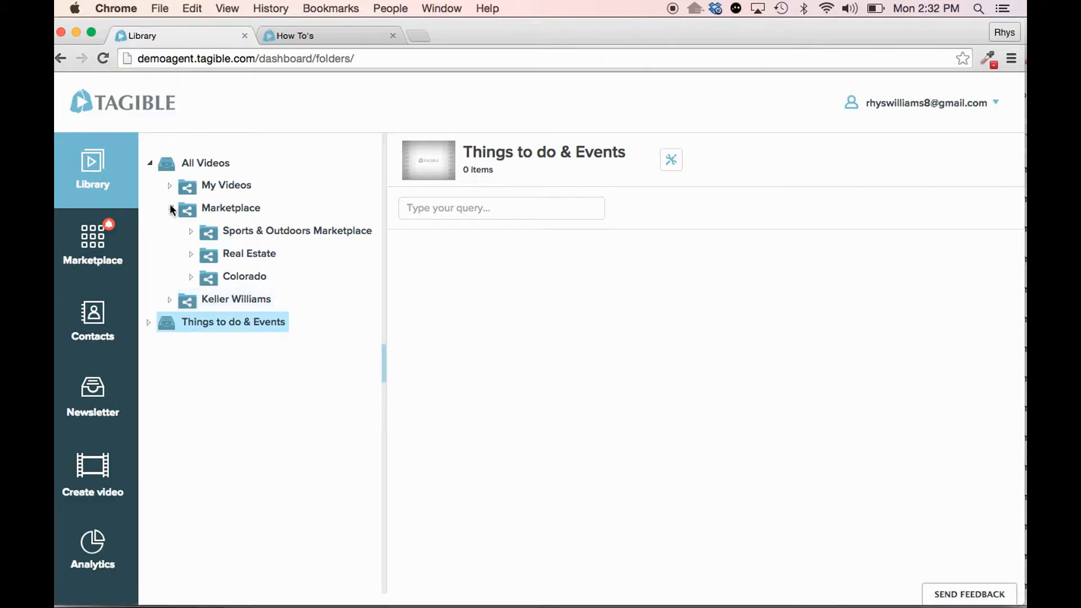
- Collapse the Marketplace folder and remove the Keller Williams folder from the library
click(171, 206)
click(215, 233)
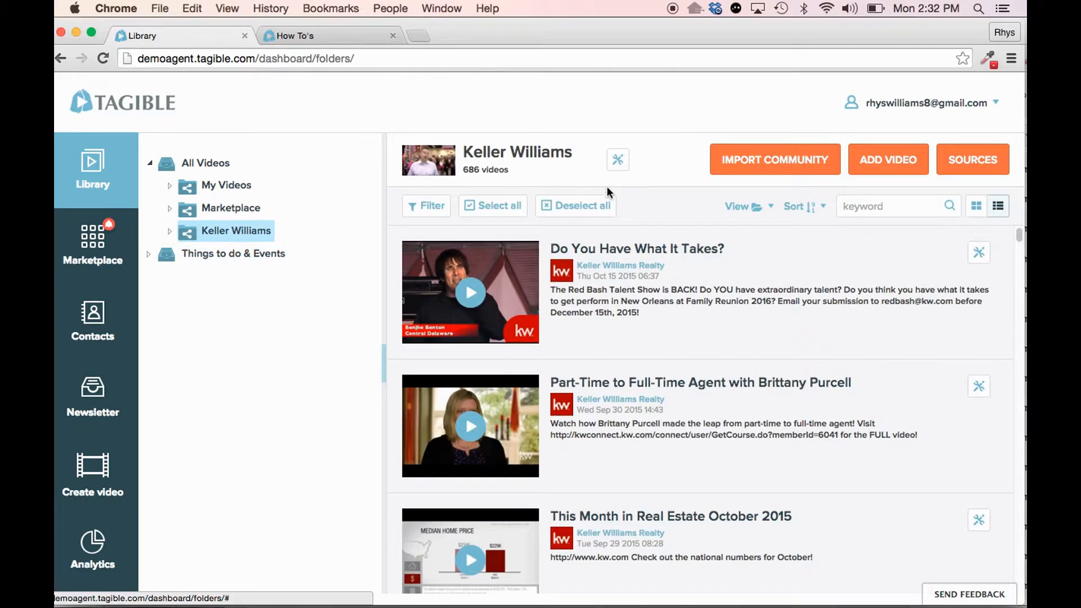
click(617, 166)
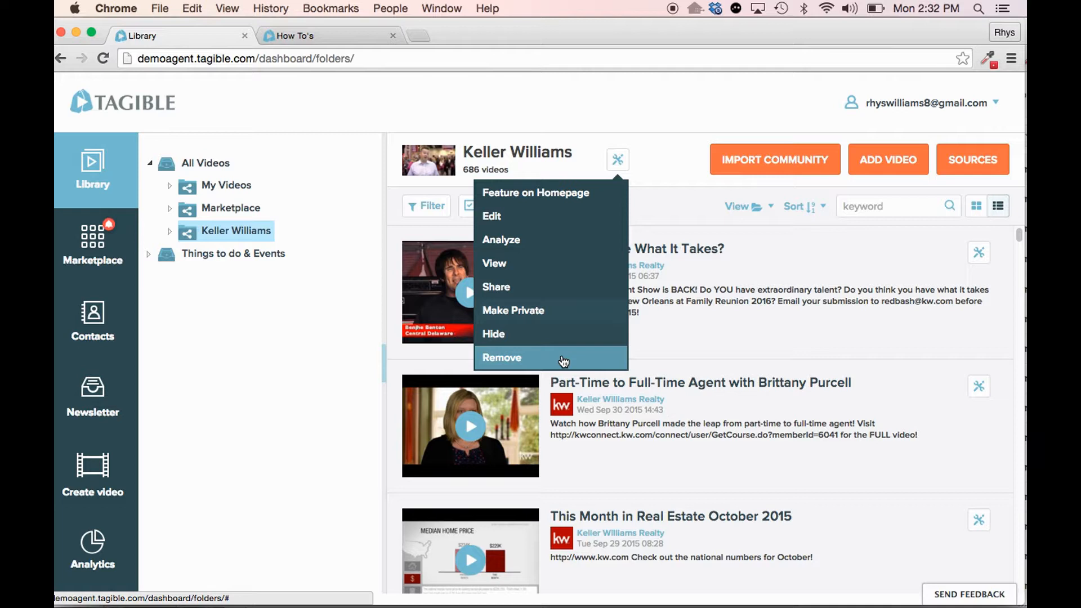
click(496, 357)
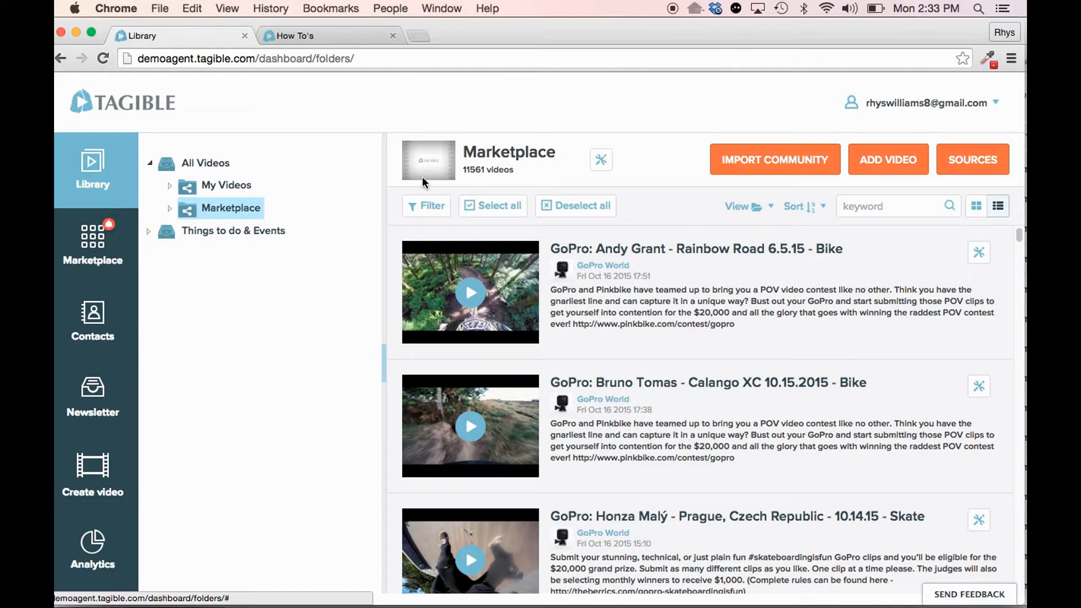
click(782, 160)
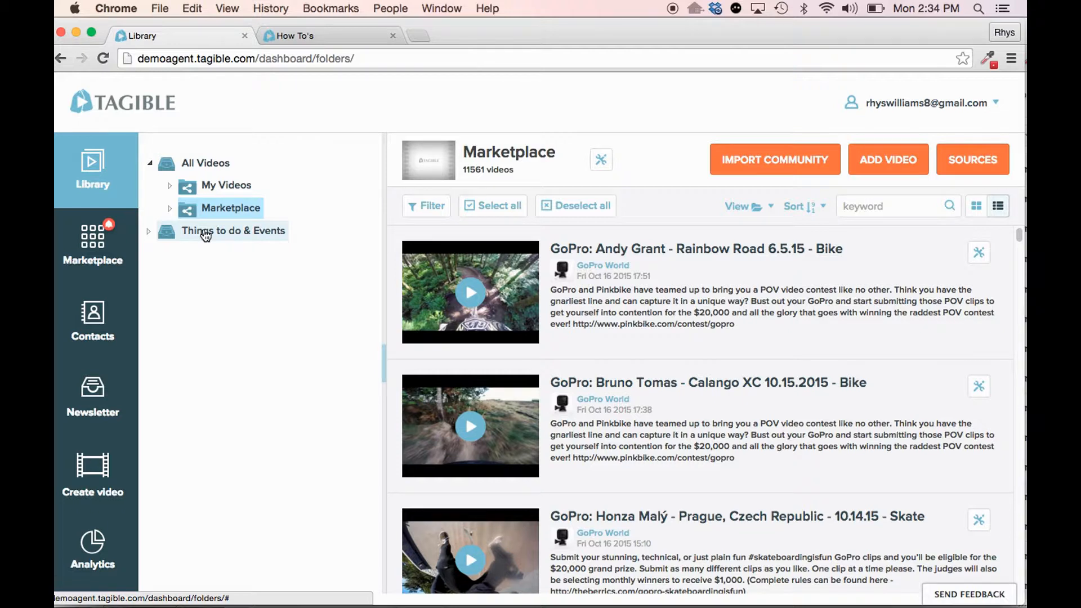
- Create a folder titled Denver Listings inside My Videos and display its contents
click(170, 185)
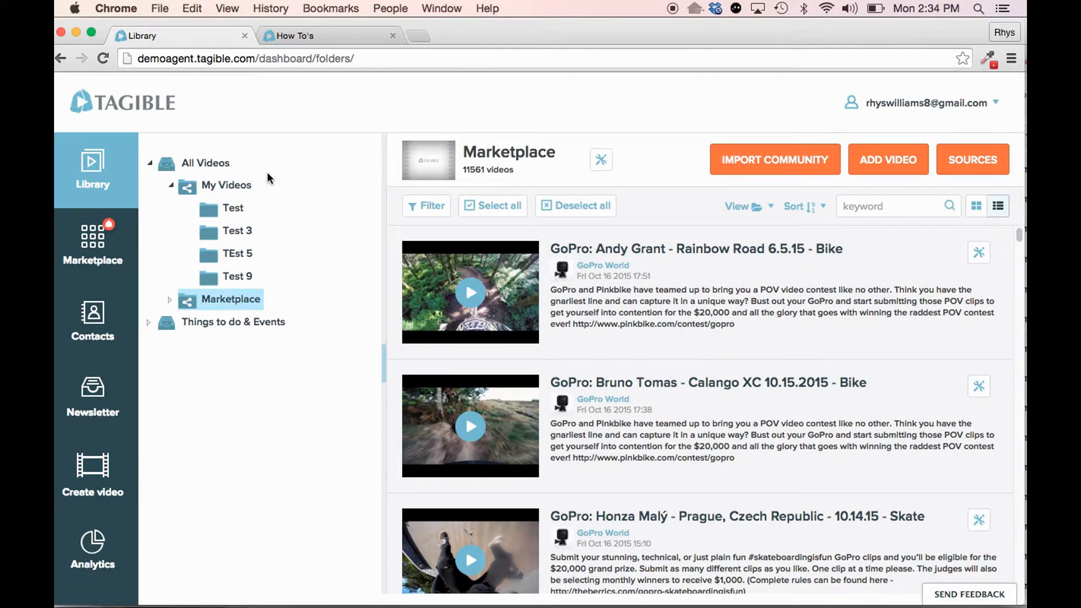
right_click(213, 187)
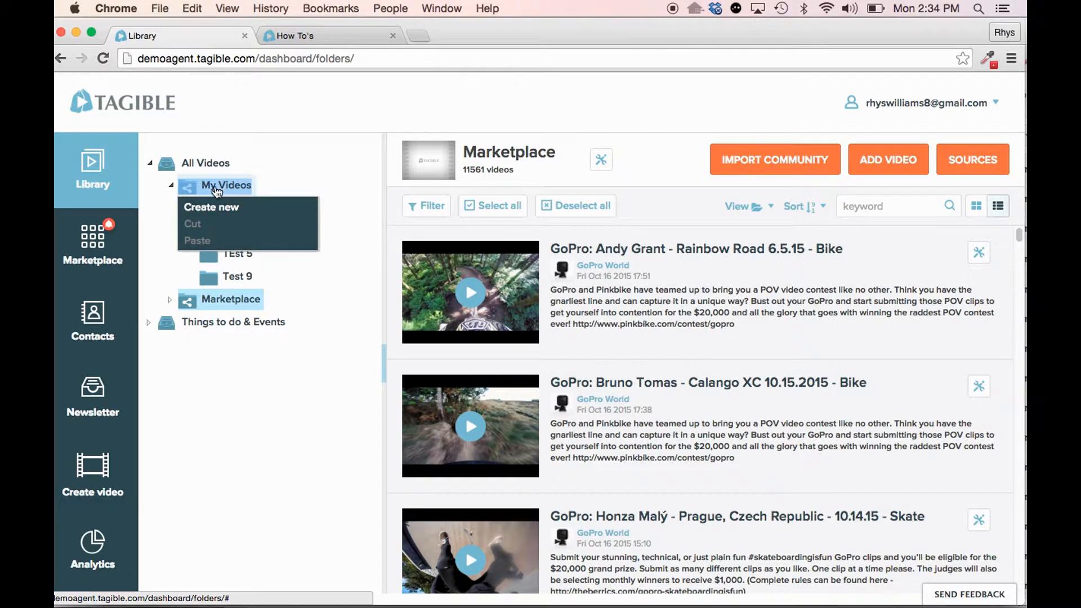
click(260, 210)
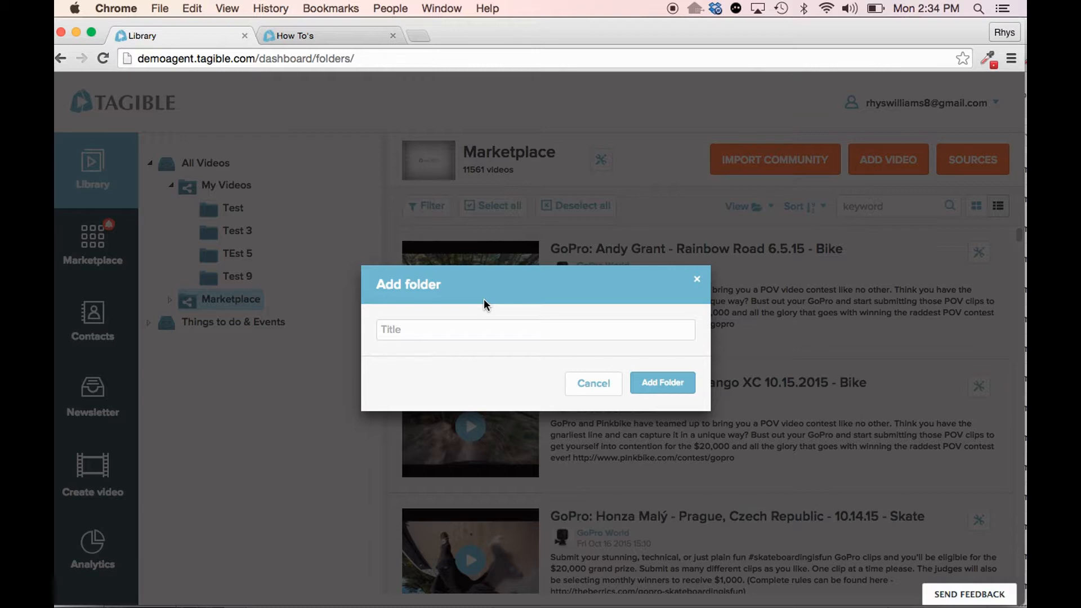
text(Denver Listings)
click(656, 387)
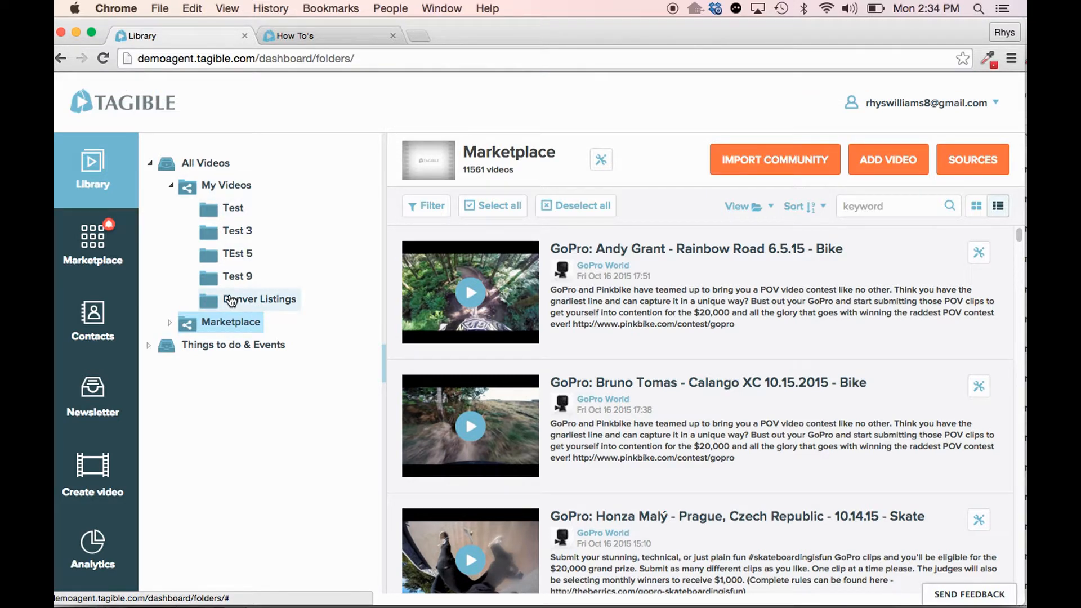
click(231, 302)
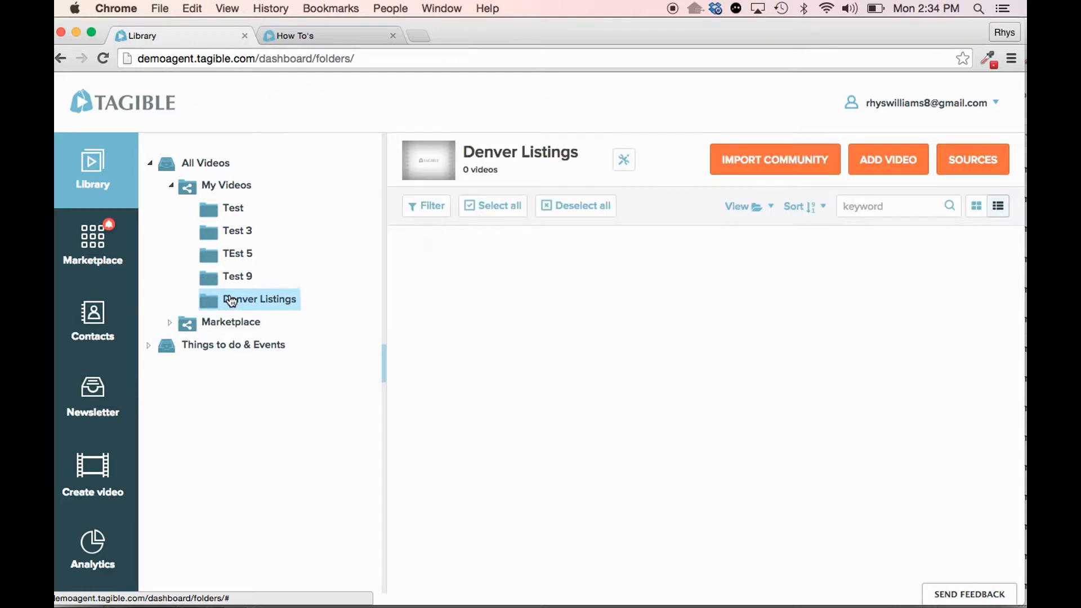
- Move the videos How To Feature A Video and How To Add An Individual Contact To The Contact Manager into Denver Listings; view that folder's options
click(246, 192)
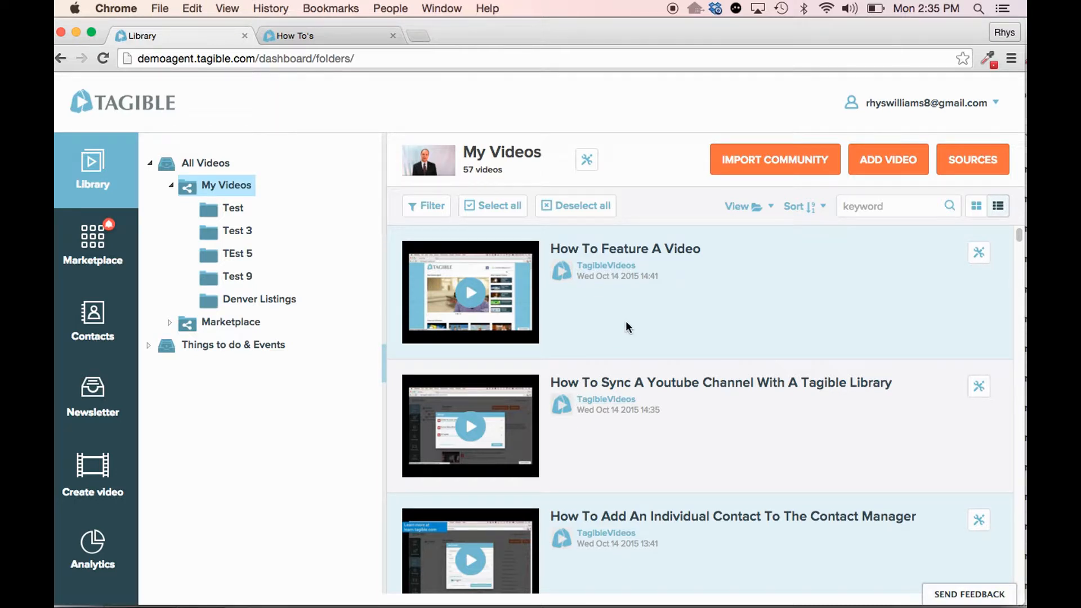
drag(623, 324, 271, 299)
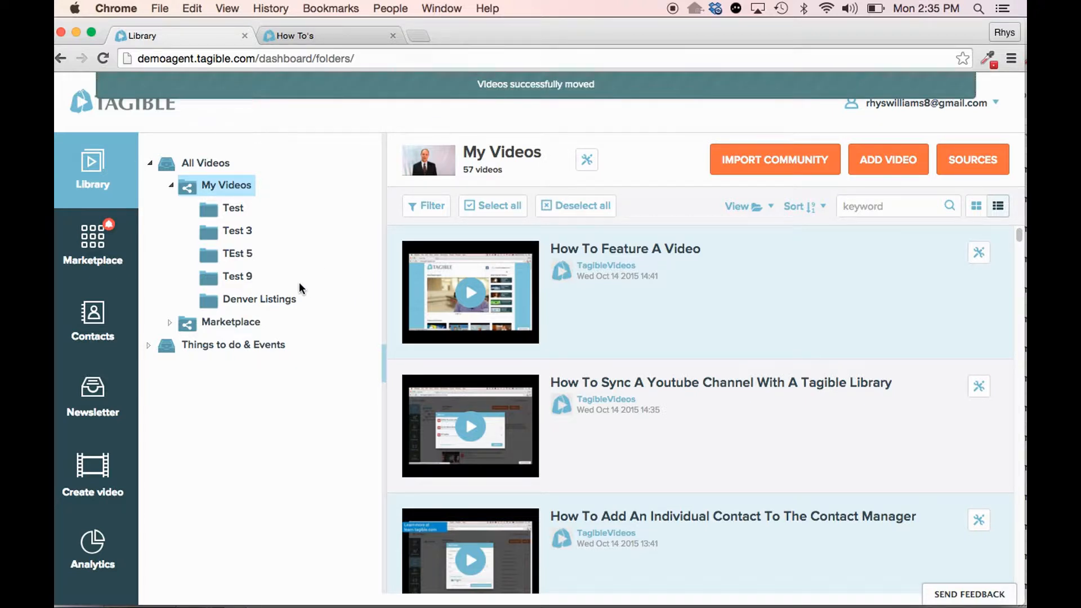
click(257, 305)
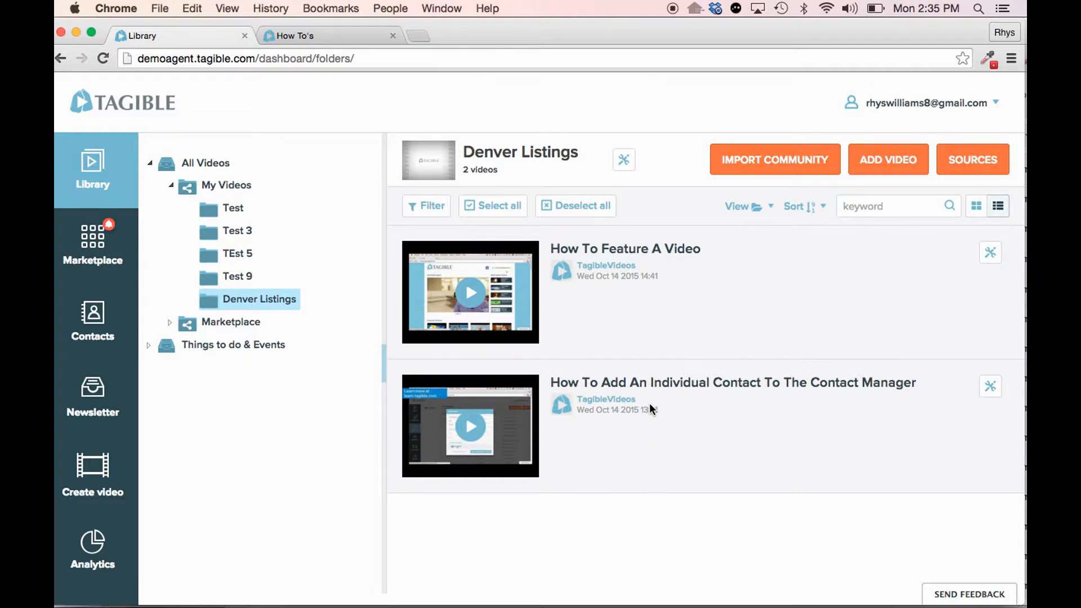
click(625, 162)
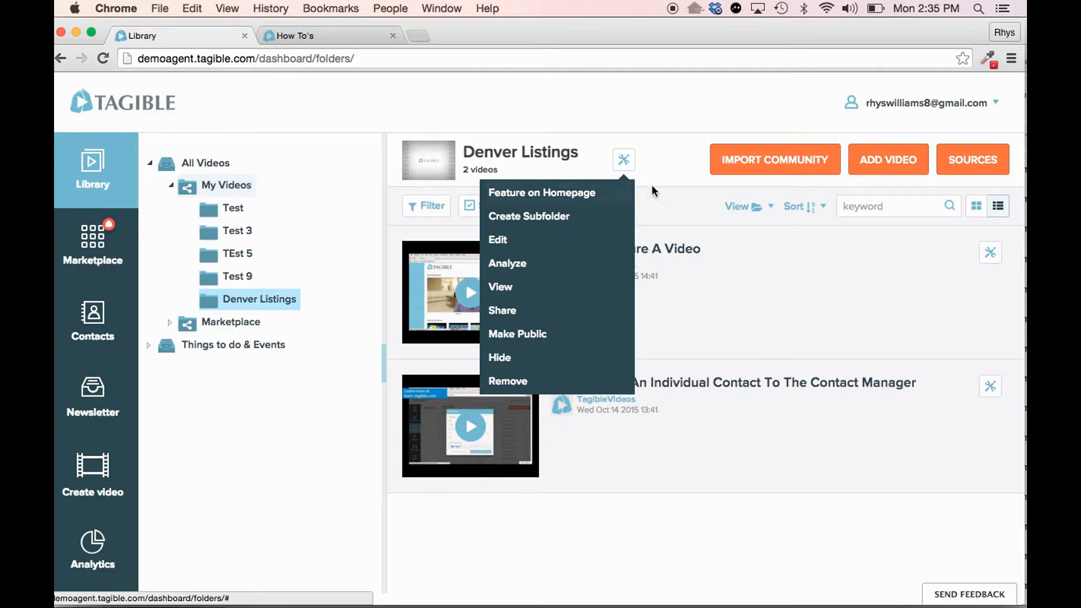
click(669, 163)
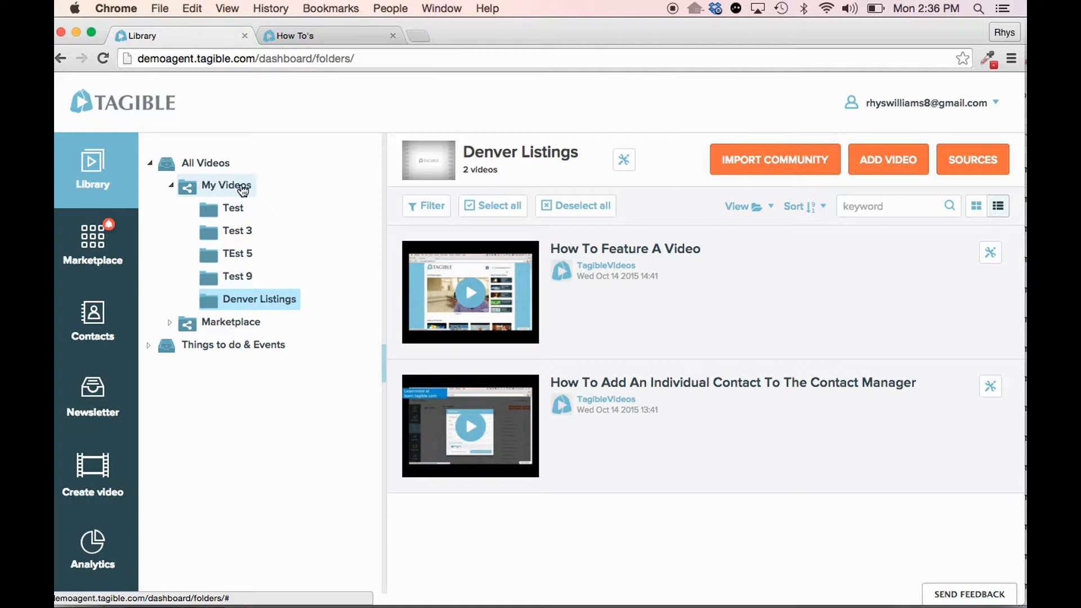
- Display All Videos and feature the GoPro Rainbow Road 6.5.15 bike video on the homepage
click(210, 165)
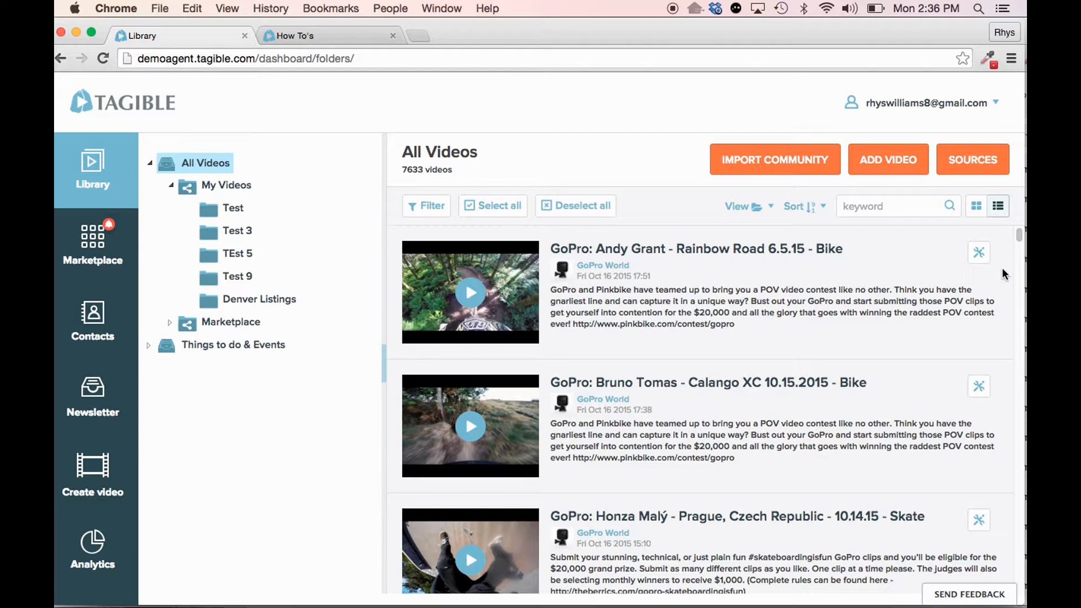
scroll(963, 352, down, 5)
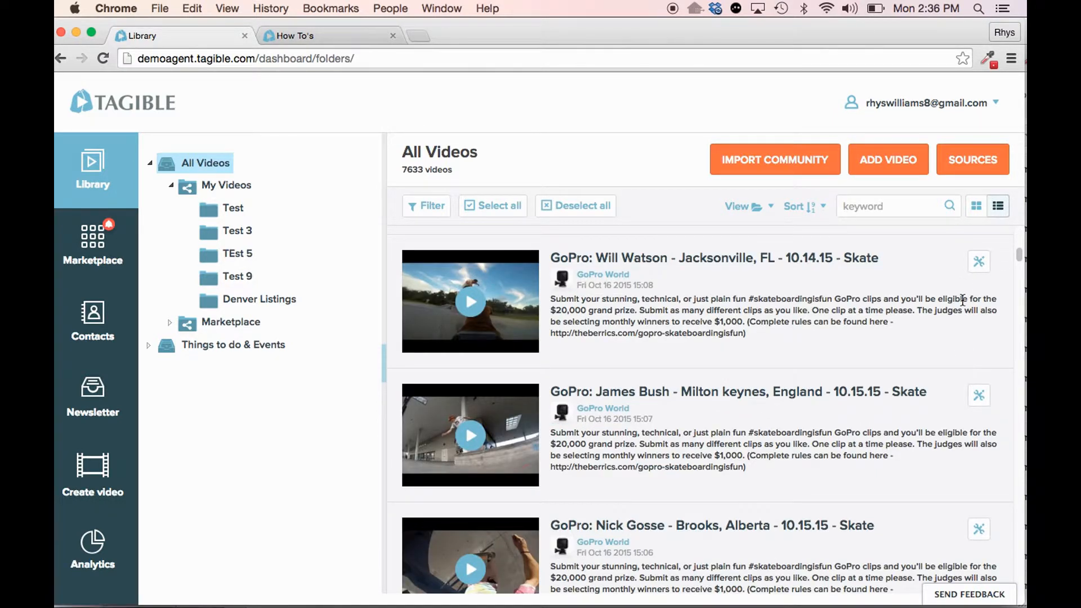
scroll(964, 293, up, 3)
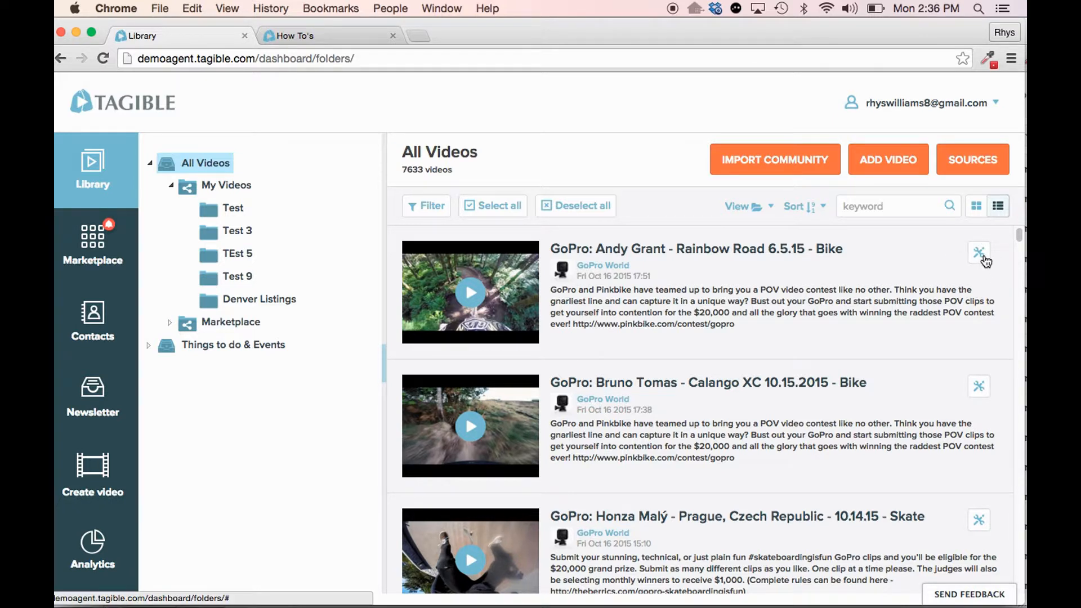
click(982, 258)
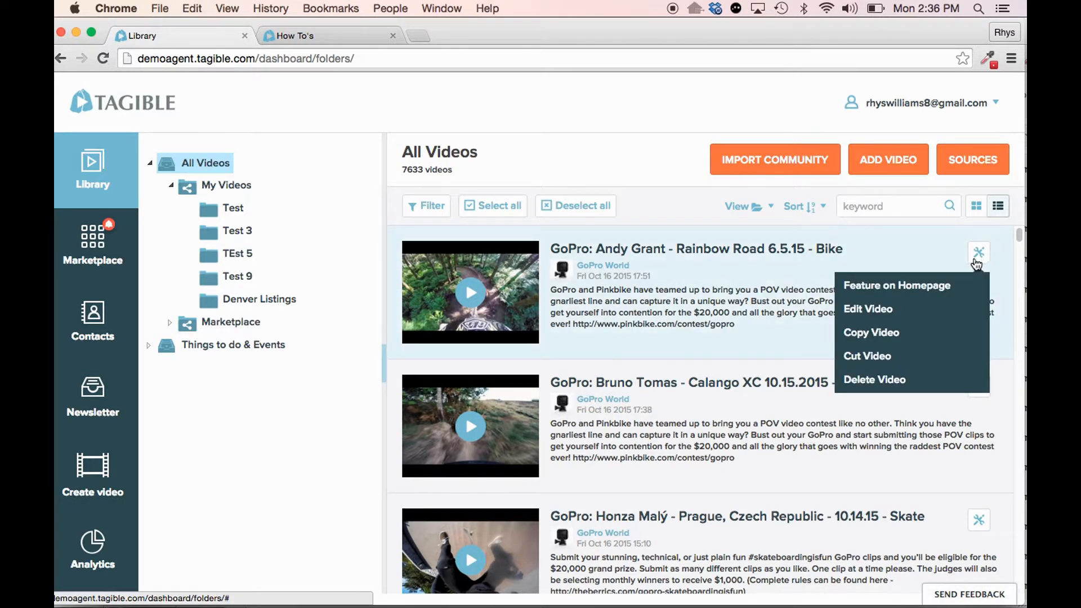
click(963, 285)
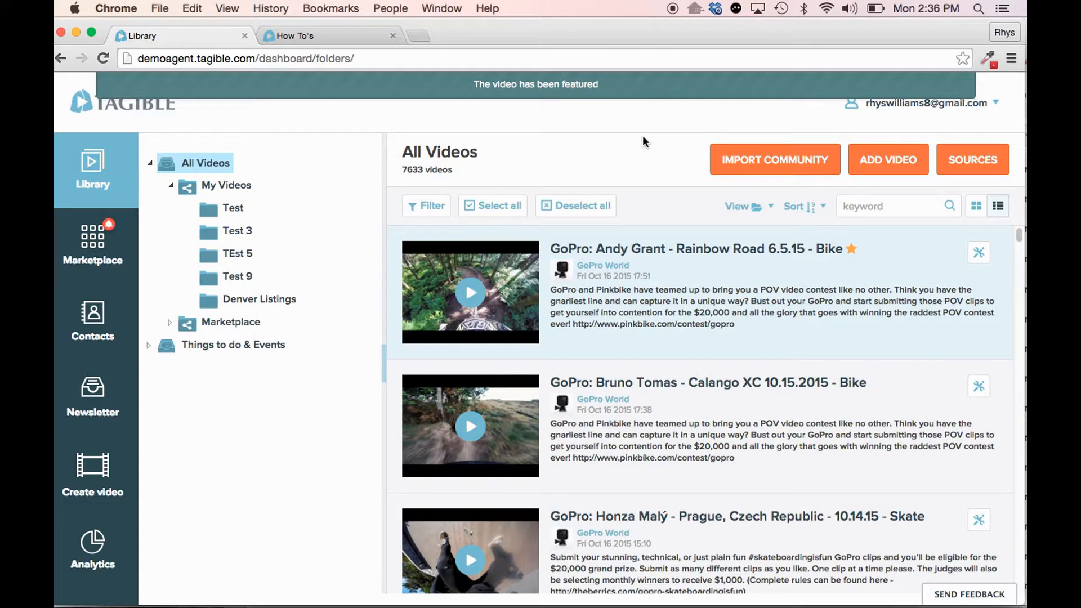
- Show the last featured video in the homepage carousel and return to the Library
click(146, 102)
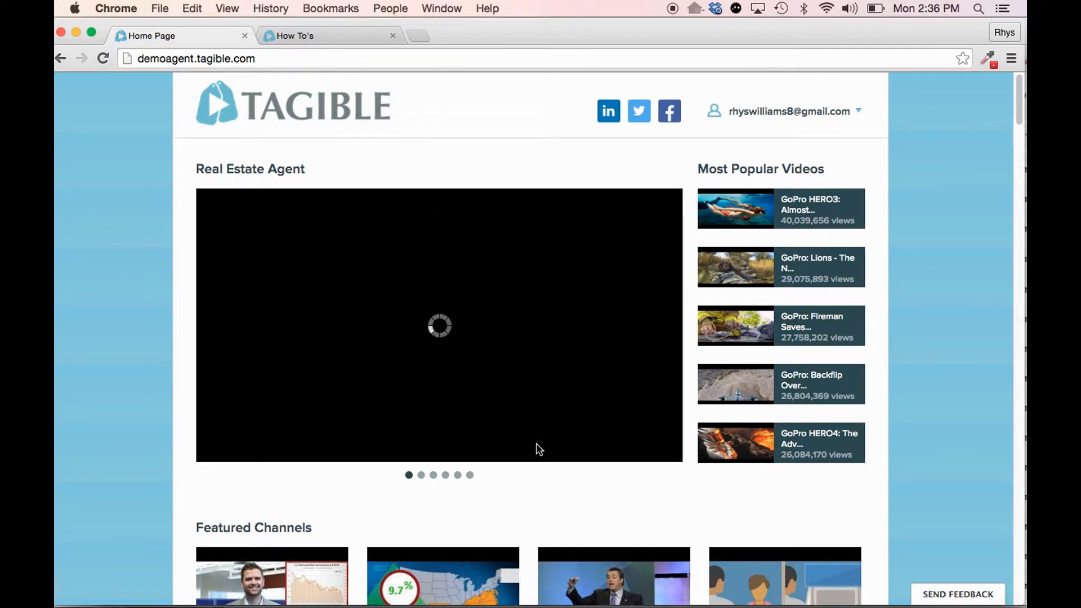
click(470, 475)
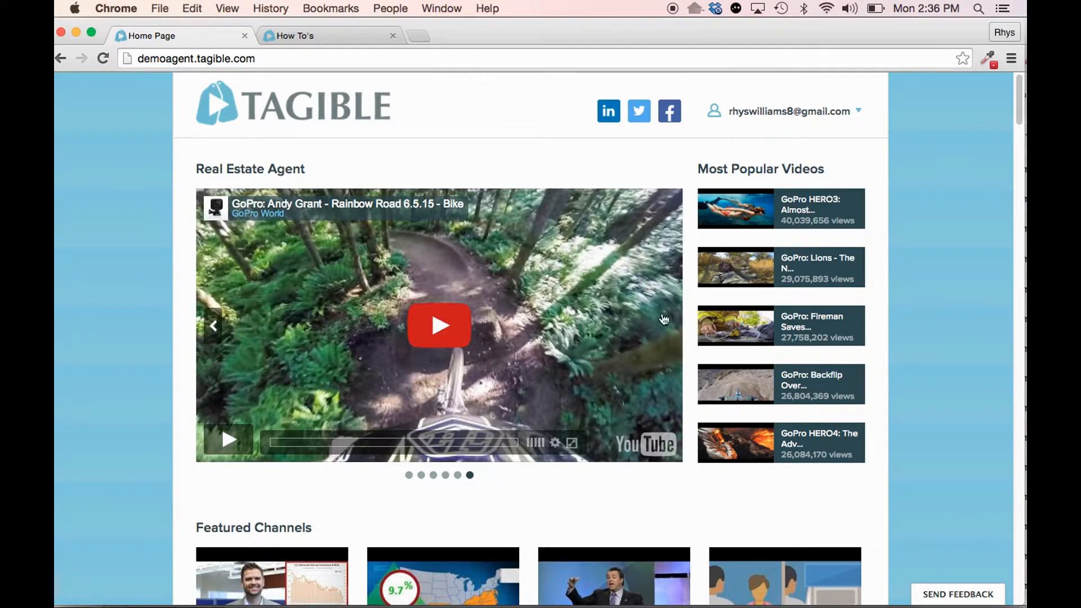
click(772, 113)
click(775, 134)
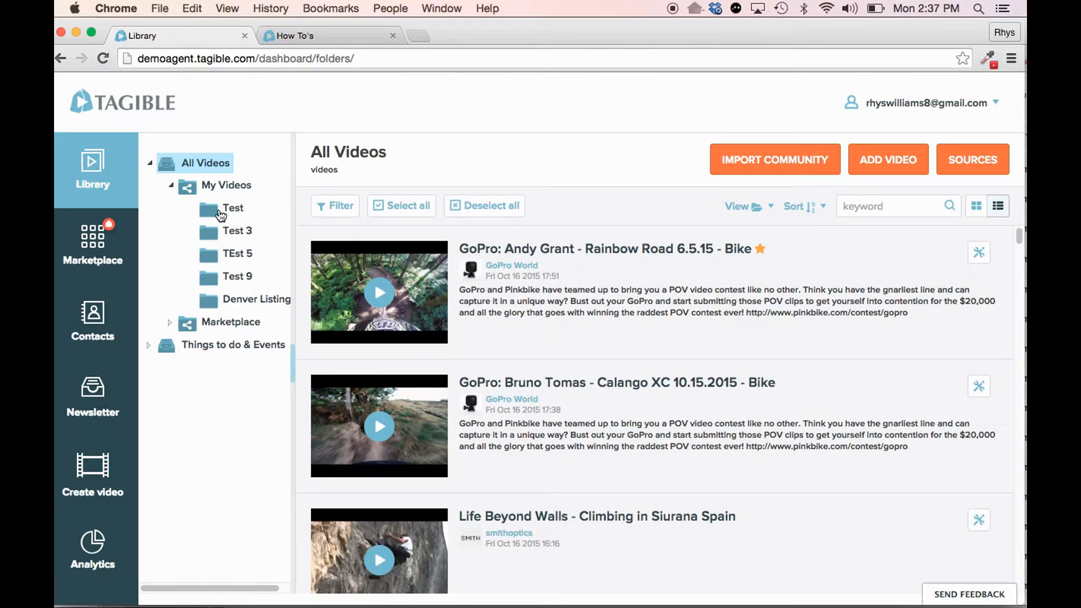
- Collapse My Videos, search All Videos for "Market Update" and "Market", and clear the keyword search
click(171, 184)
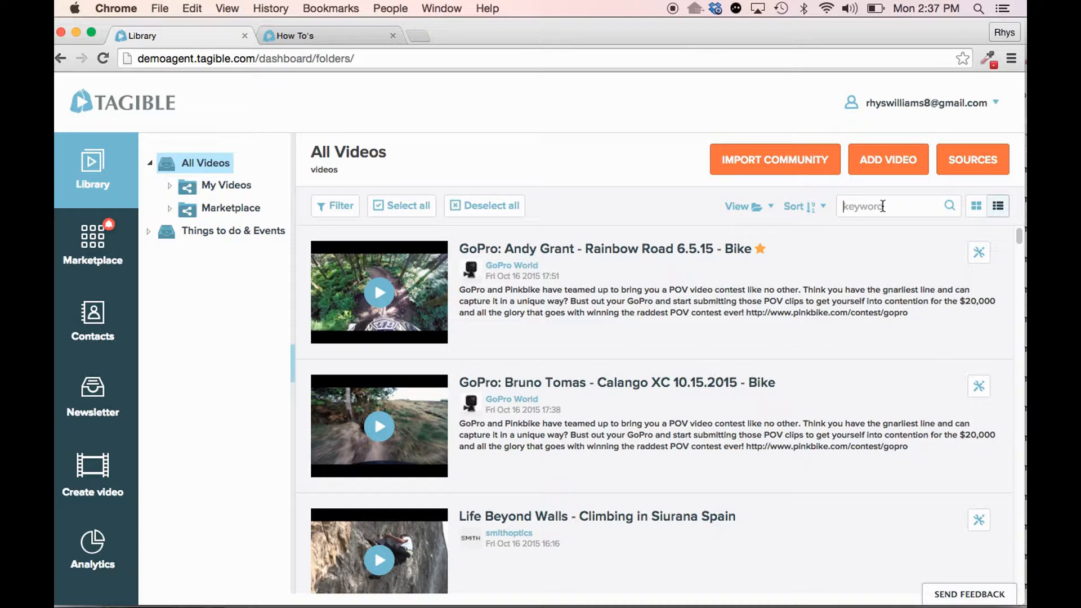
text(M)
text(arket Repo)
key(BackSpace)
key(BackSpace)
key(BackSpace)
key(BackSpace)
text(Update)
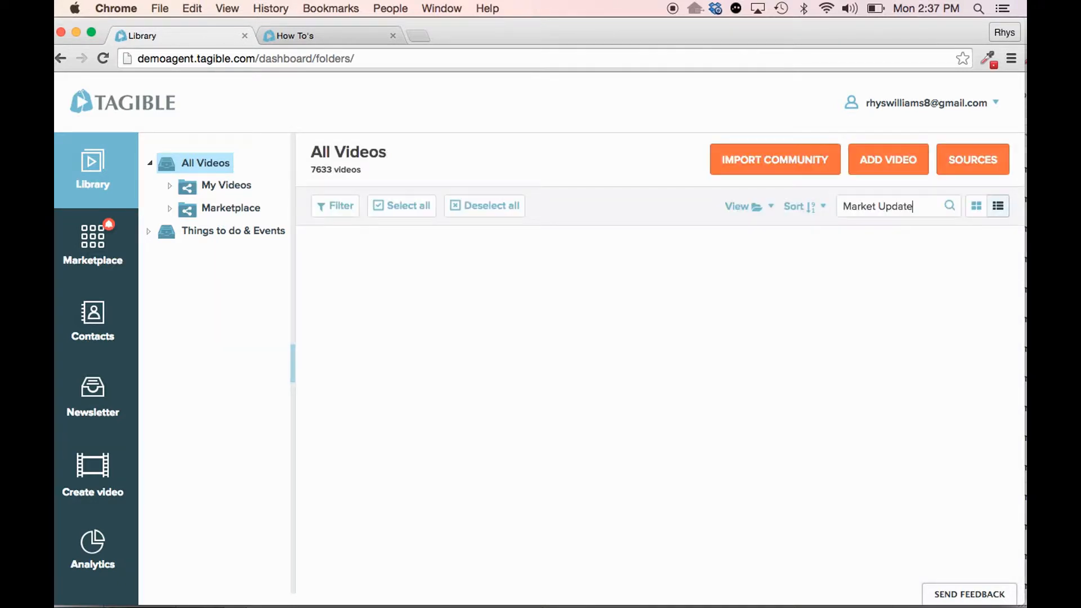
triple_click(895, 205)
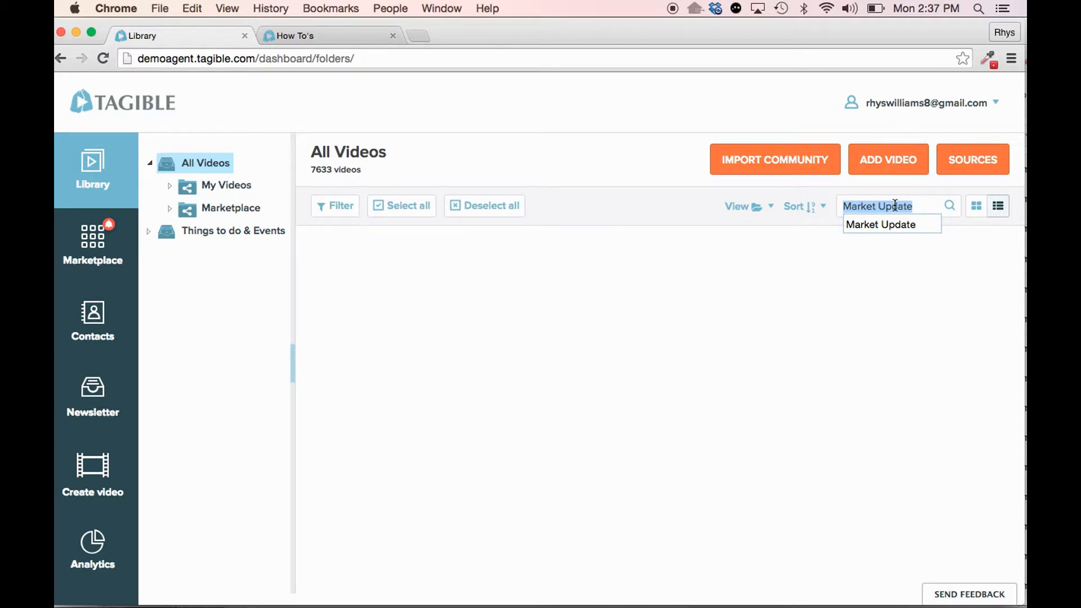
text(Market)
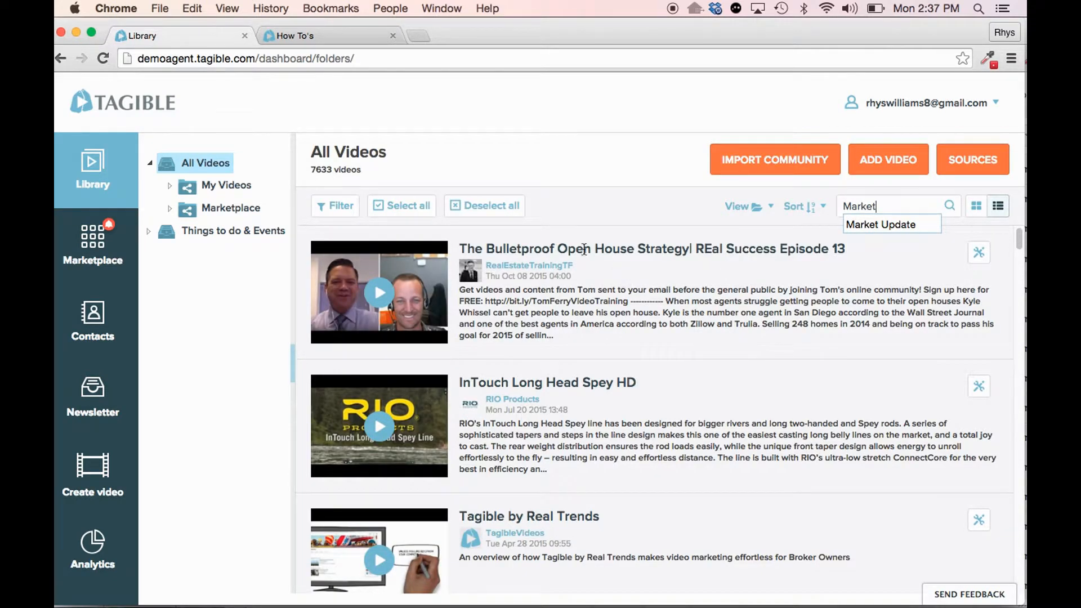
double_click(884, 205)
key(BackSpace)
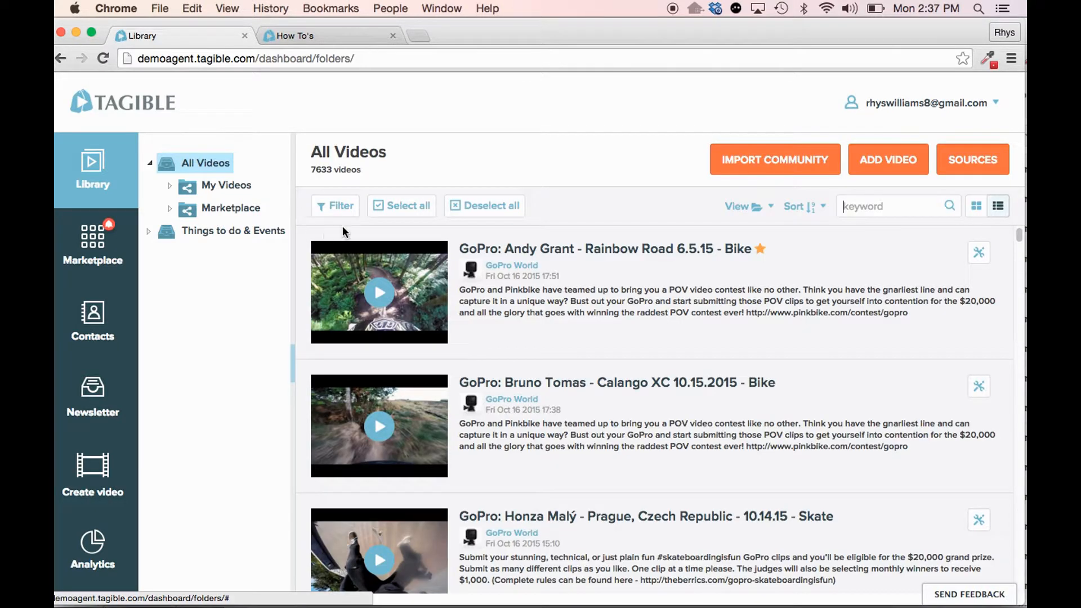
- Filter All Videos by the source 24k Real Estate and remove that source filter
click(339, 208)
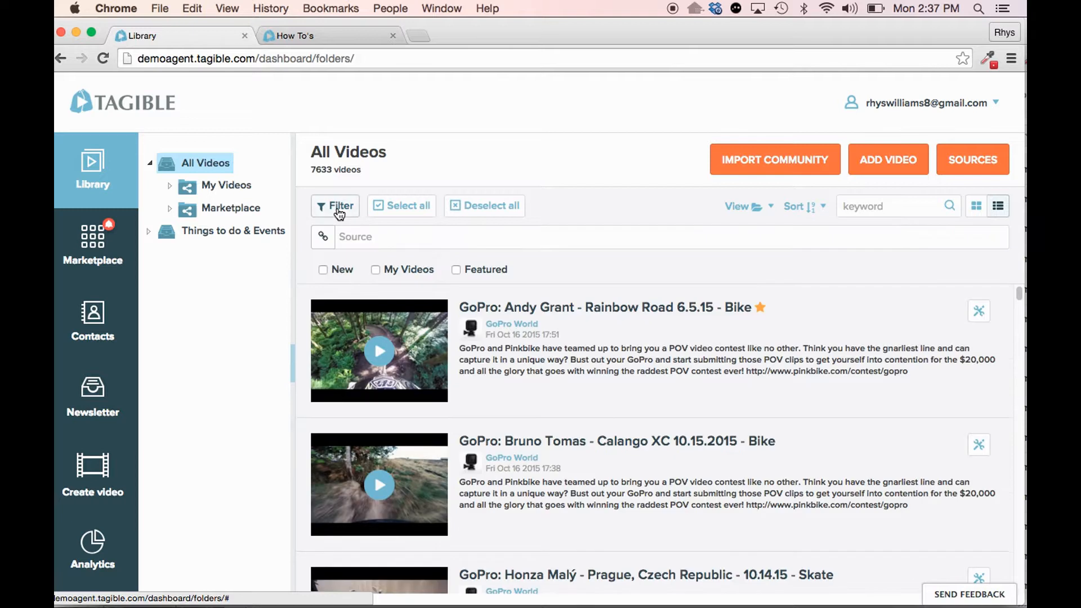
click(368, 237)
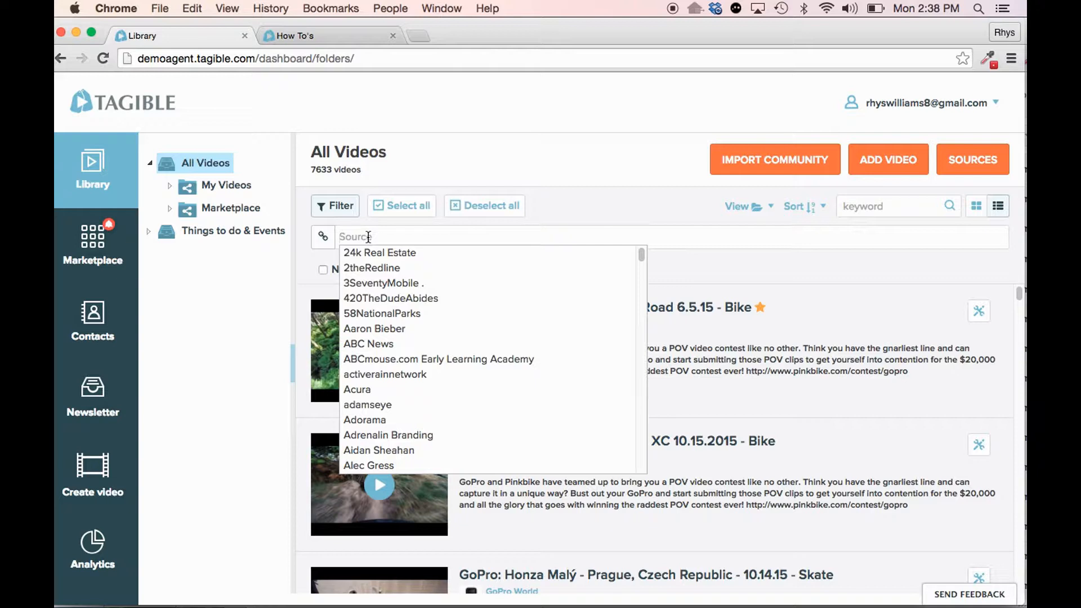
text(tom)
key(BackSpace)
key(BackSpace)
key(BackSpace)
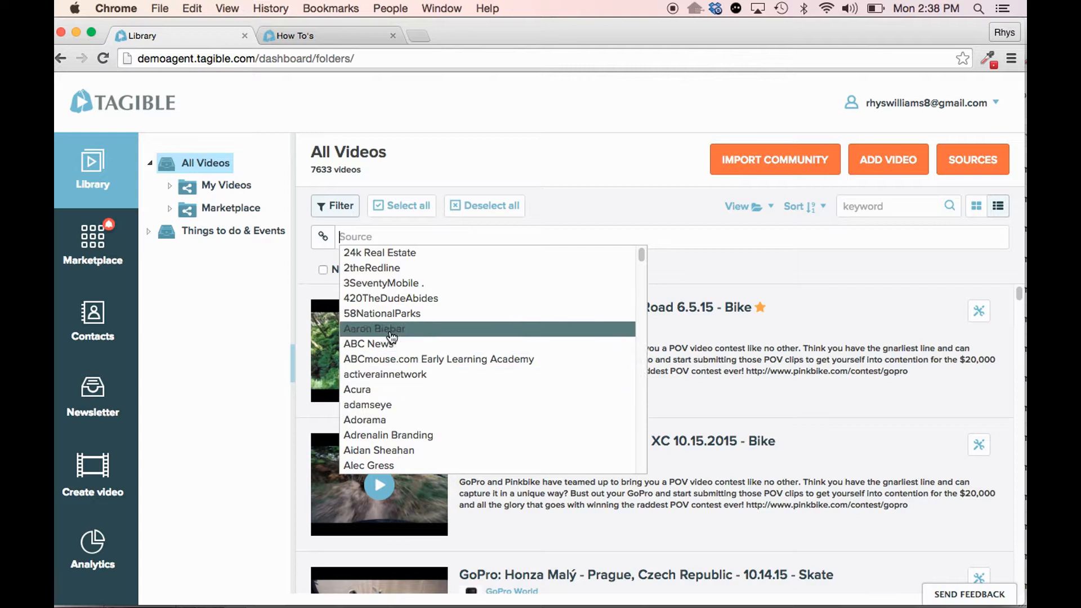
text(2)
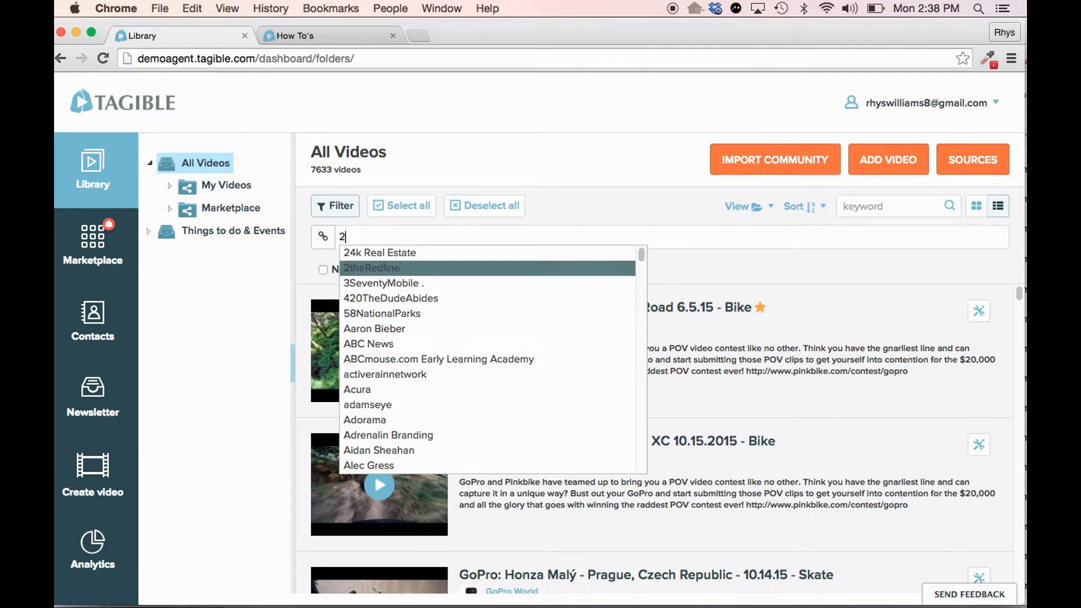
text(4k)
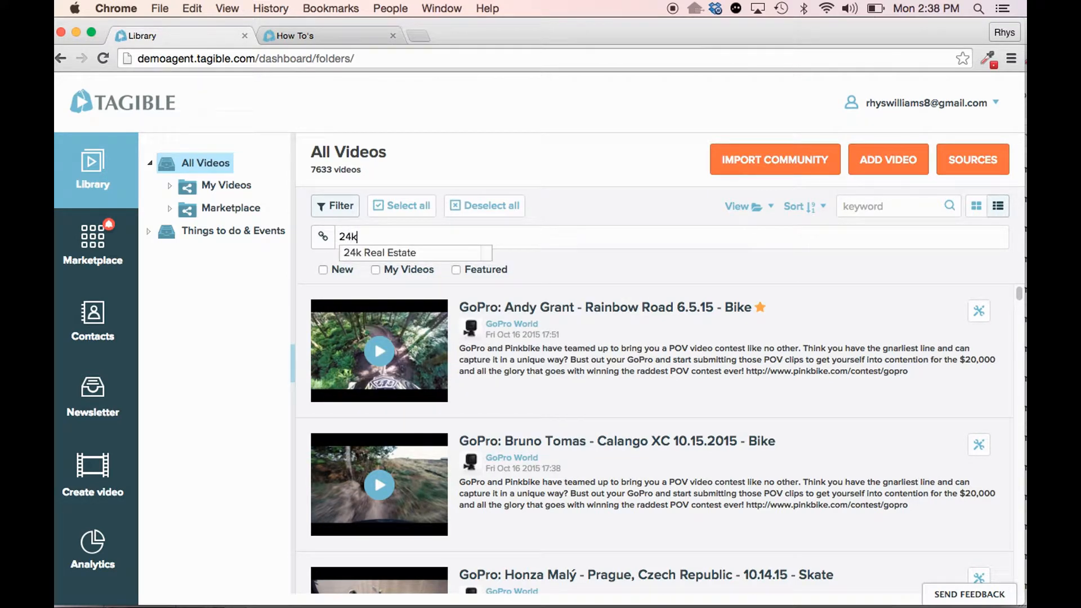
click(398, 252)
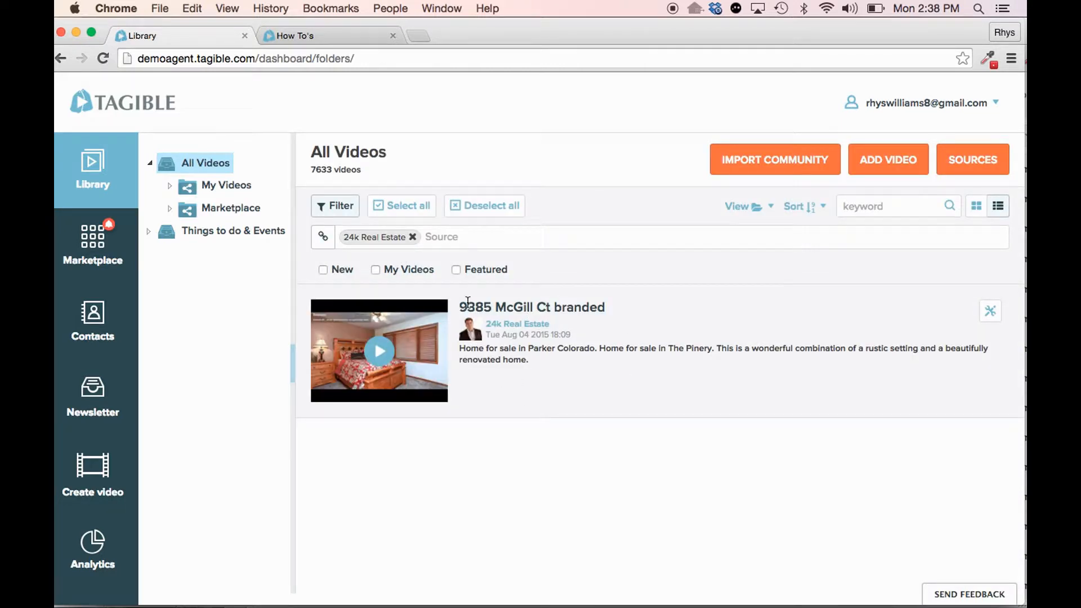
click(413, 237)
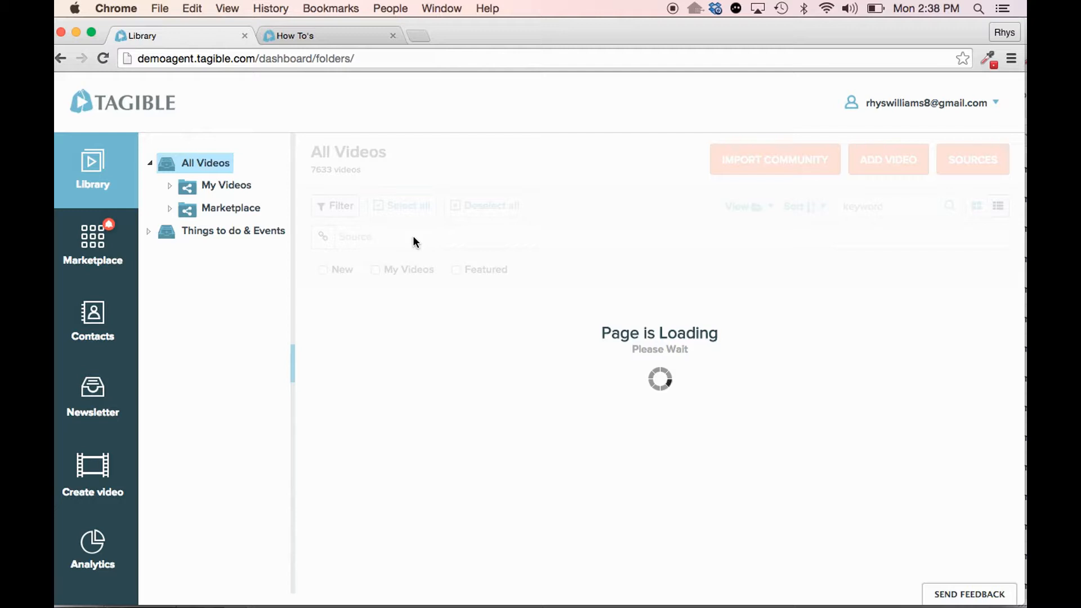
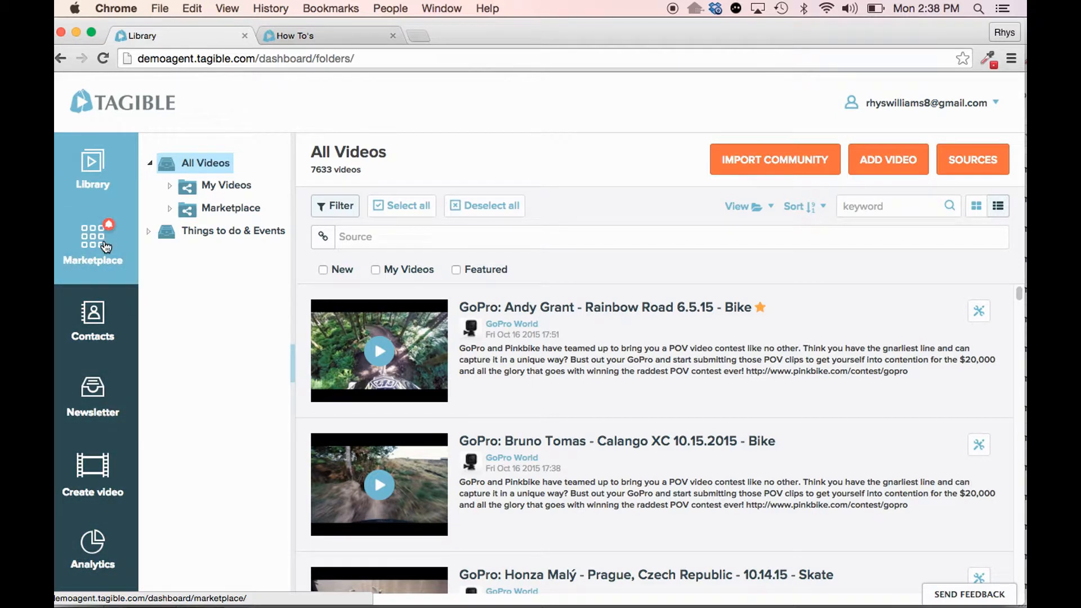
- Expand the Marketplace folder and its Real Estate subfolder in the Library, widening the folder pane to show their full names
click(171, 208)
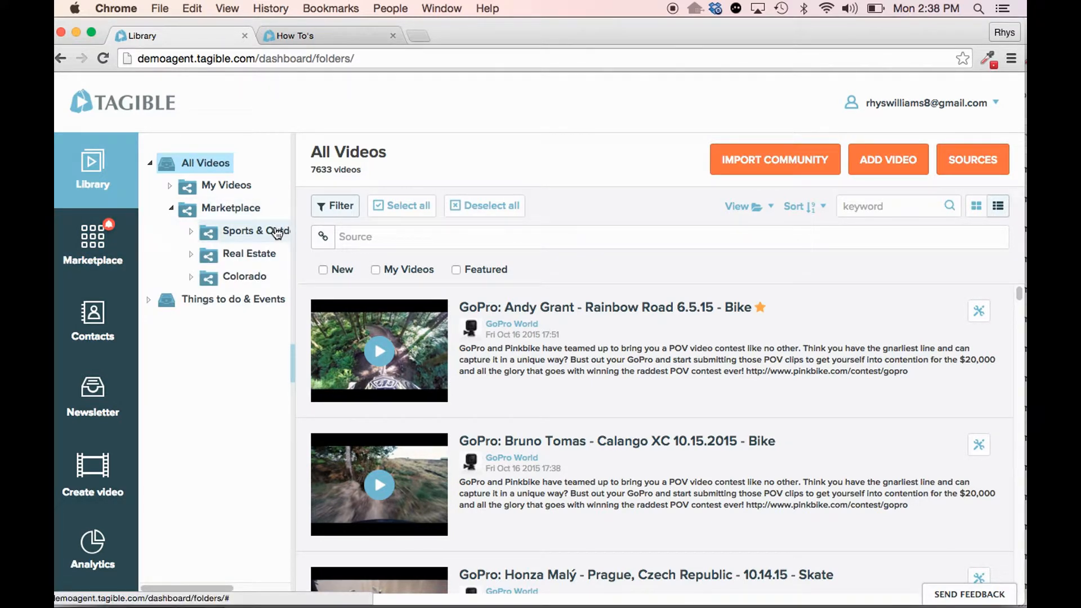
drag(292, 278, 342, 269)
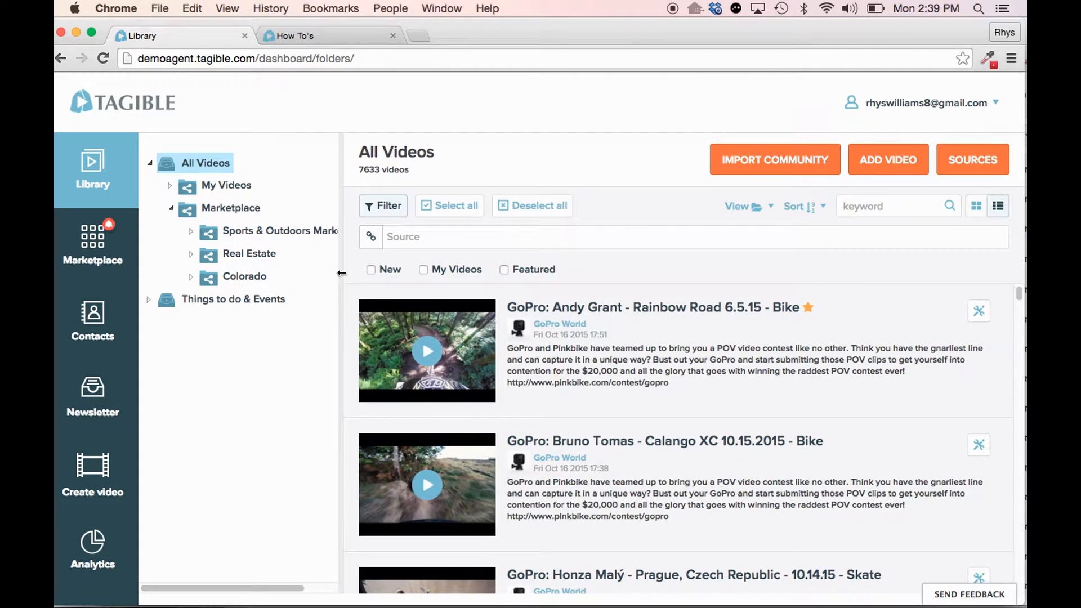
click(192, 253)
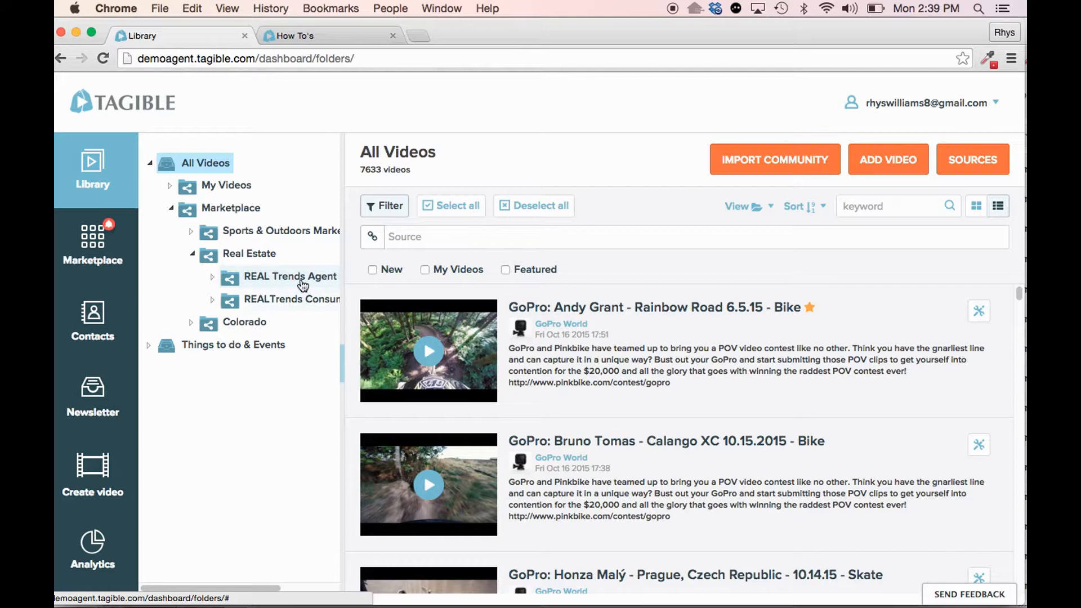
- Open the Marketplace and look through the featured carousel collections and the Channels list
click(112, 256)
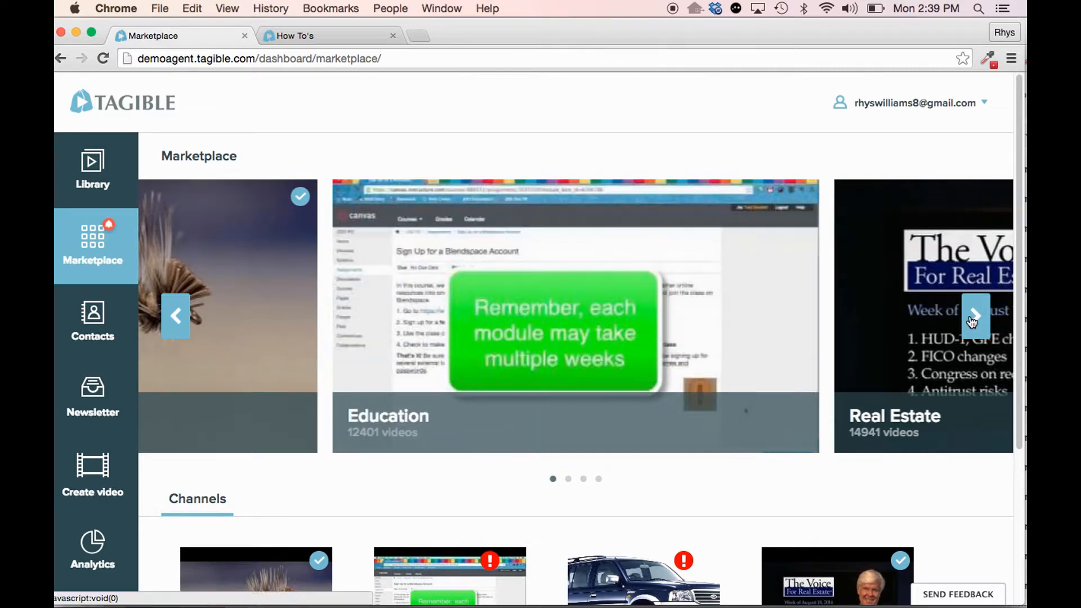
click(973, 317)
click(973, 317)
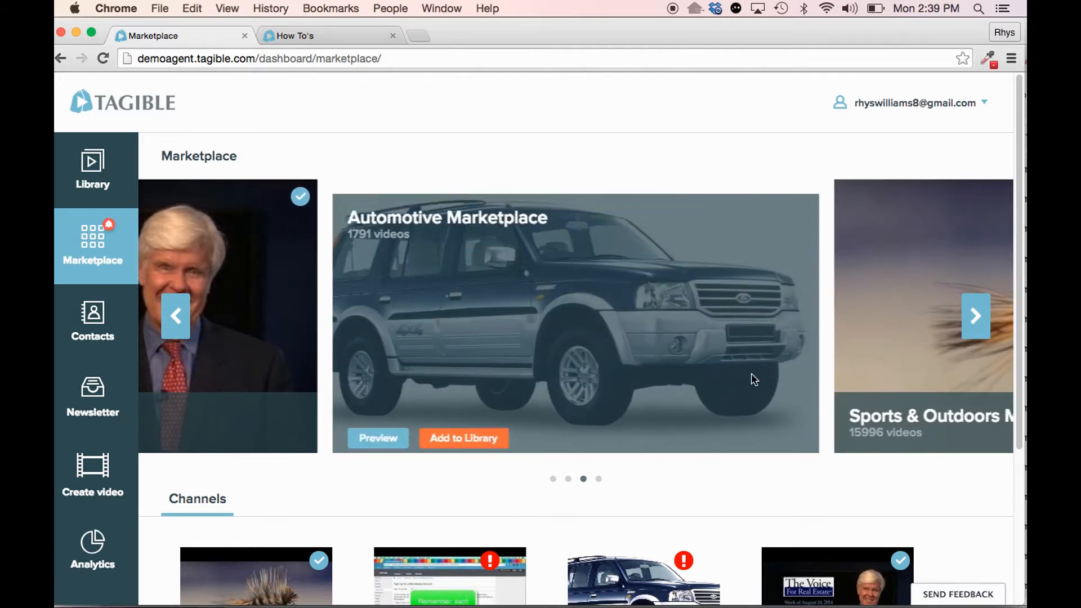
click(973, 315)
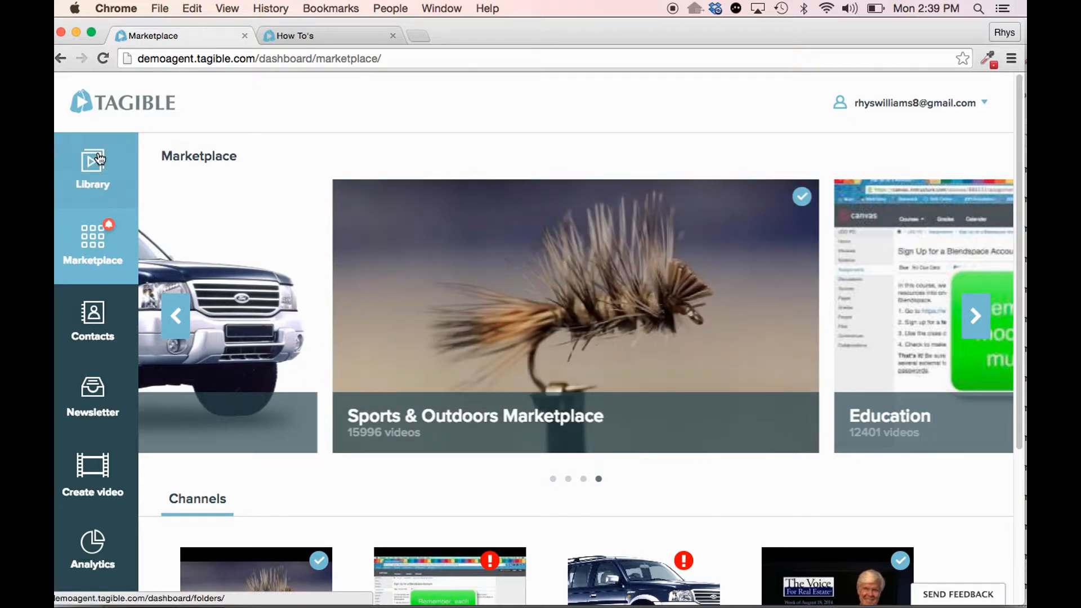
click(982, 308)
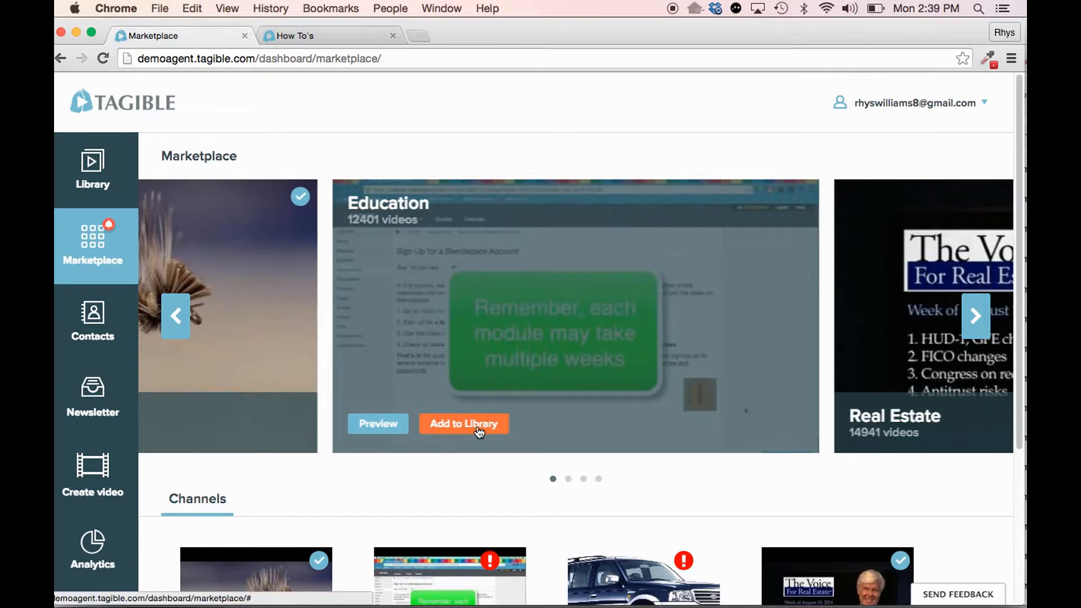
scroll(505, 377, down, 4)
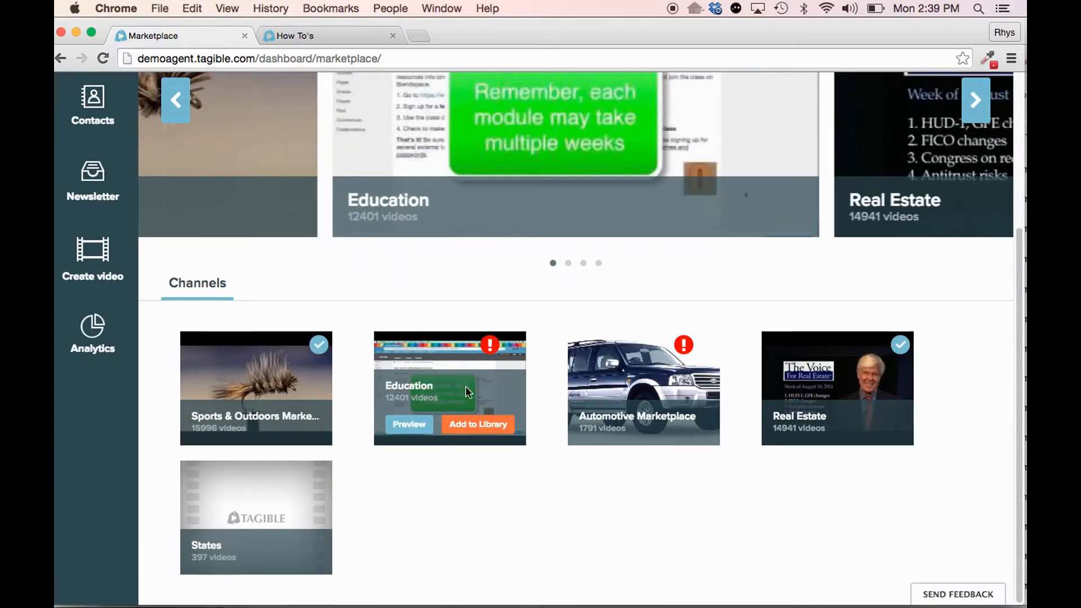
scroll(399, 399, up, 4)
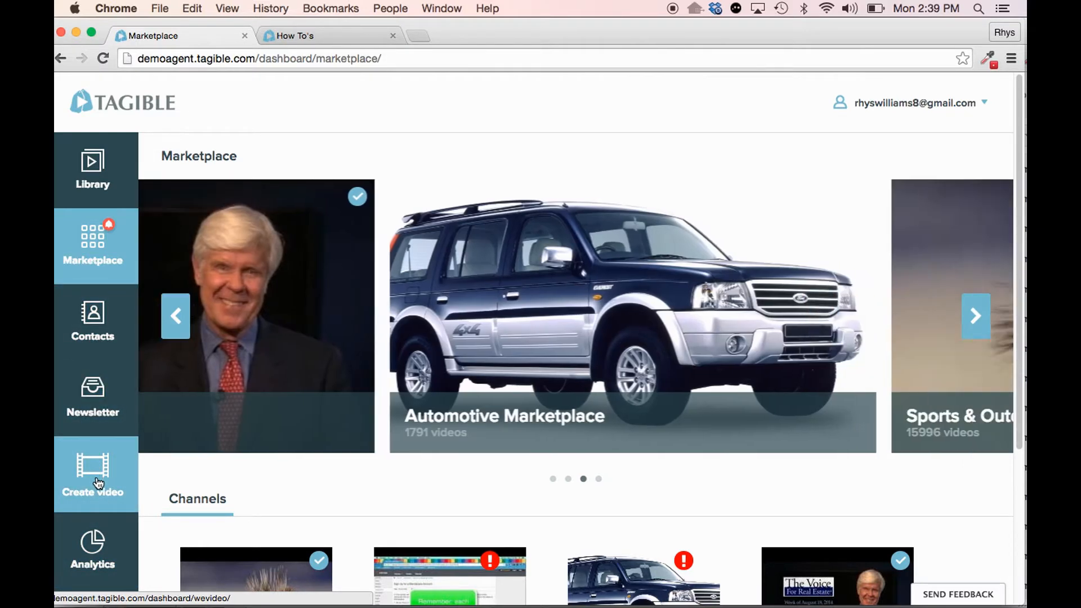
- Open the video creator, place the Tagible Intro 2 clip at the timeline start, and trim its end to about 11 seconds
click(98, 483)
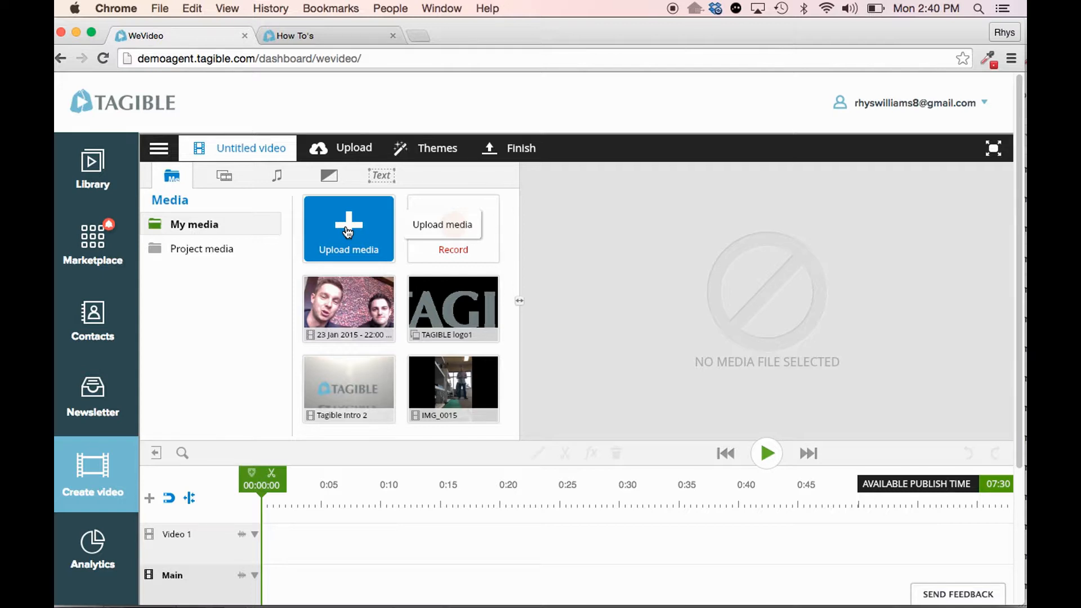
scroll(203, 282, down, 2)
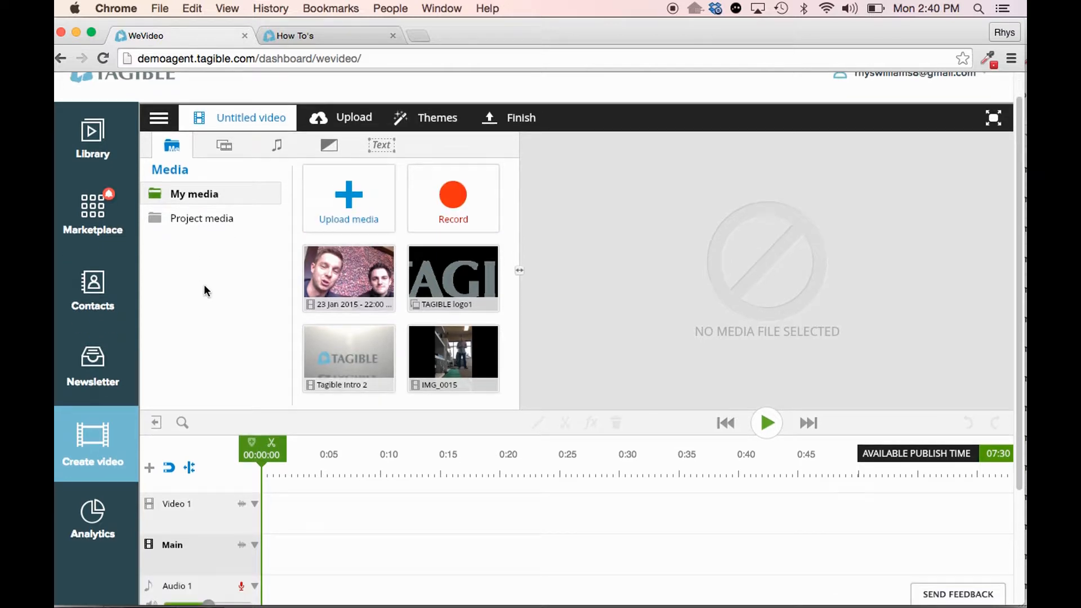
mouse_move(388, 306)
drag(387, 308, 319, 462)
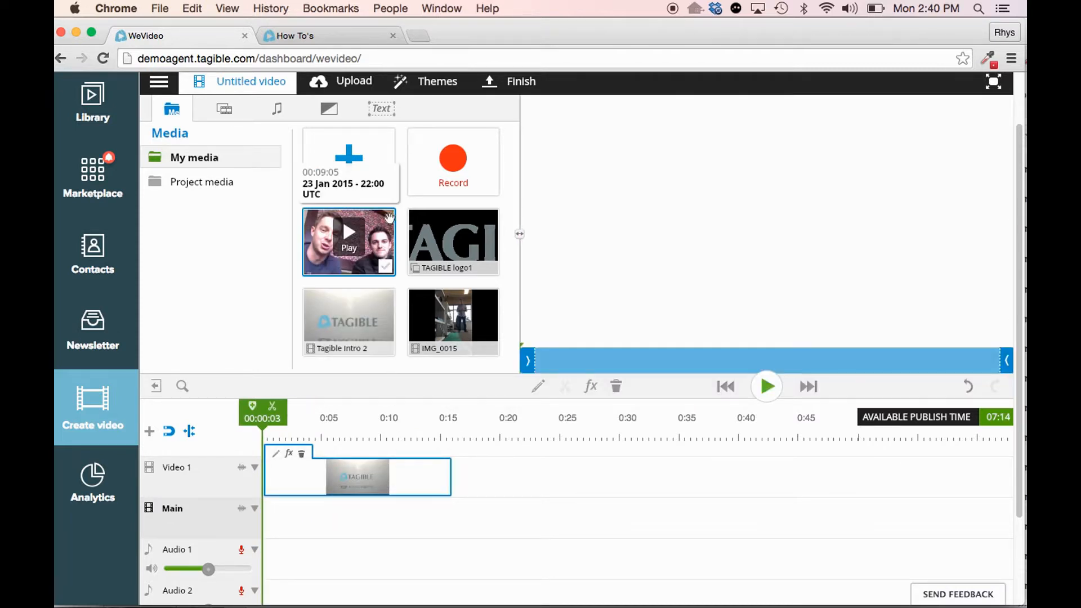
drag(448, 473, 393, 474)
- Add the 23 Jan 2015 clip from My media to the timeline after the Tagible intro clip
drag(389, 235, 505, 477)
scroll(393, 267, up, 1)
scroll(393, 268, up, 1)
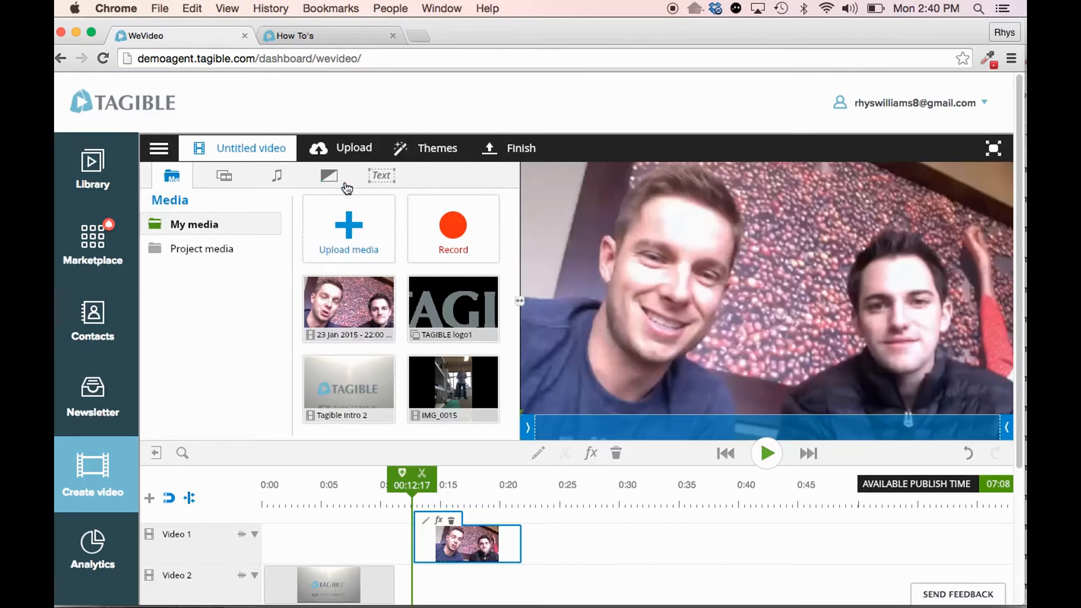
- Try to apply the Cross blur transition between the Tagible intro and the 23 Jan 2015 clip
click(329, 175)
mouse_move(445, 242)
drag(444, 242, 431, 549)
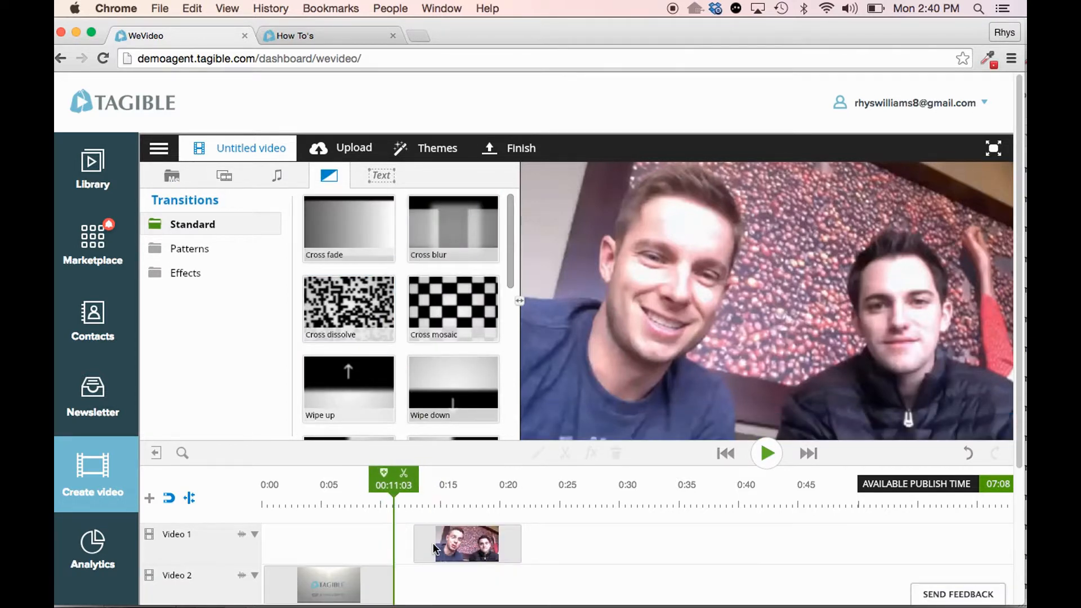
drag(425, 215, 439, 588)
- Move the 23 Jan 2015 clip onto the Video 2 track just after the intro and play back the change between clips
scroll(428, 538, down, 4)
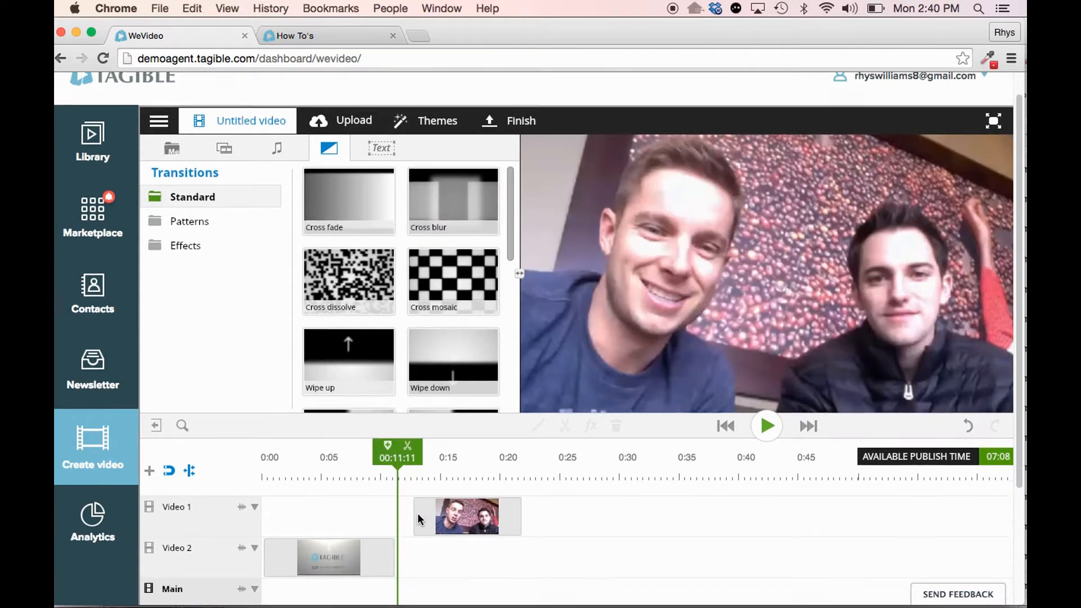
drag(418, 438, 415, 474)
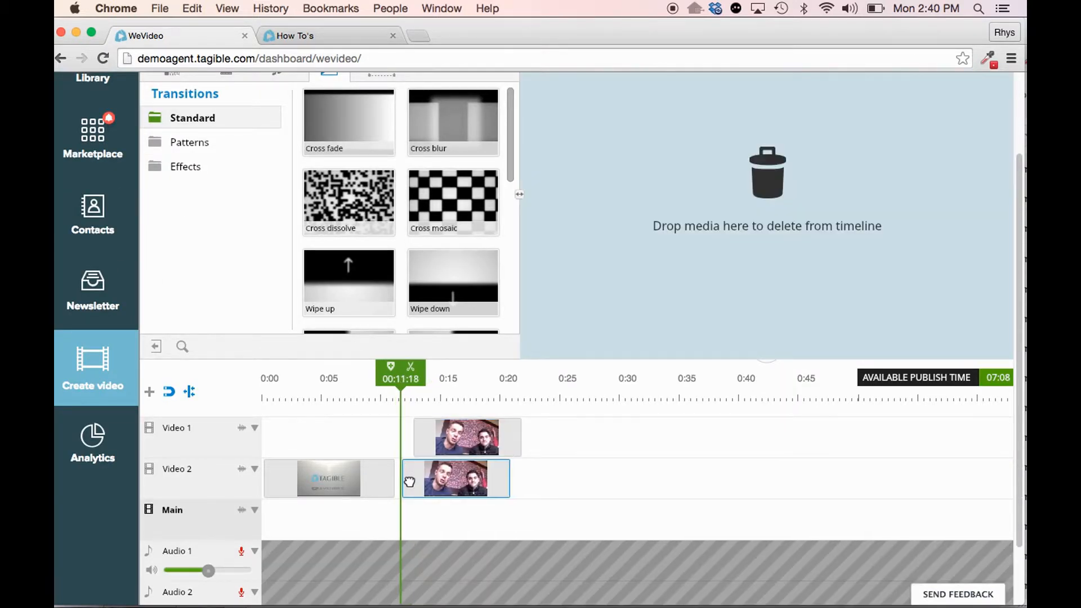
drag(412, 378, 386, 379)
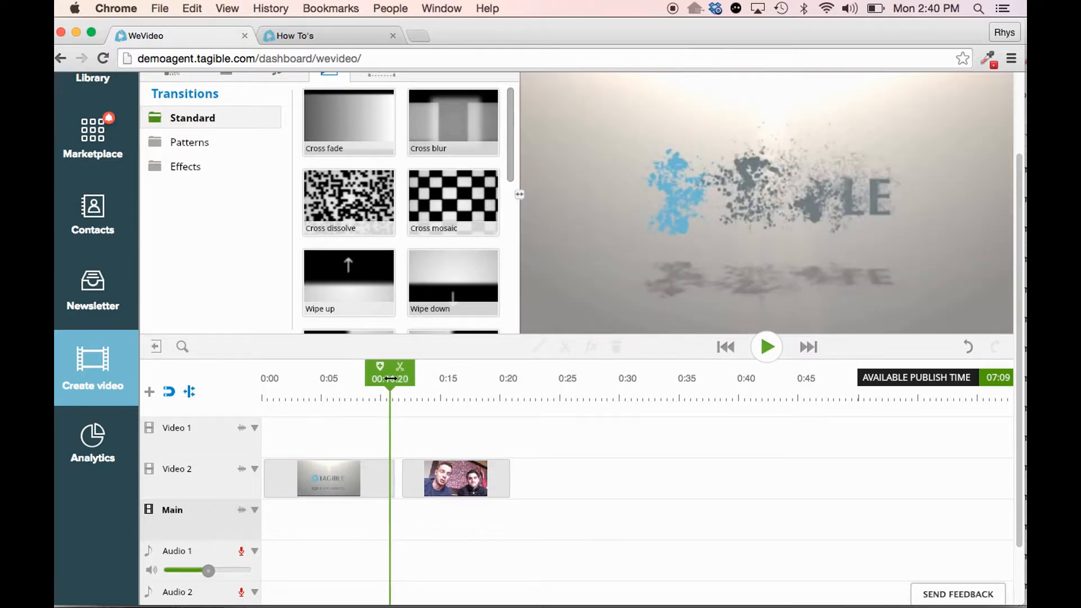
click(456, 478)
click(780, 350)
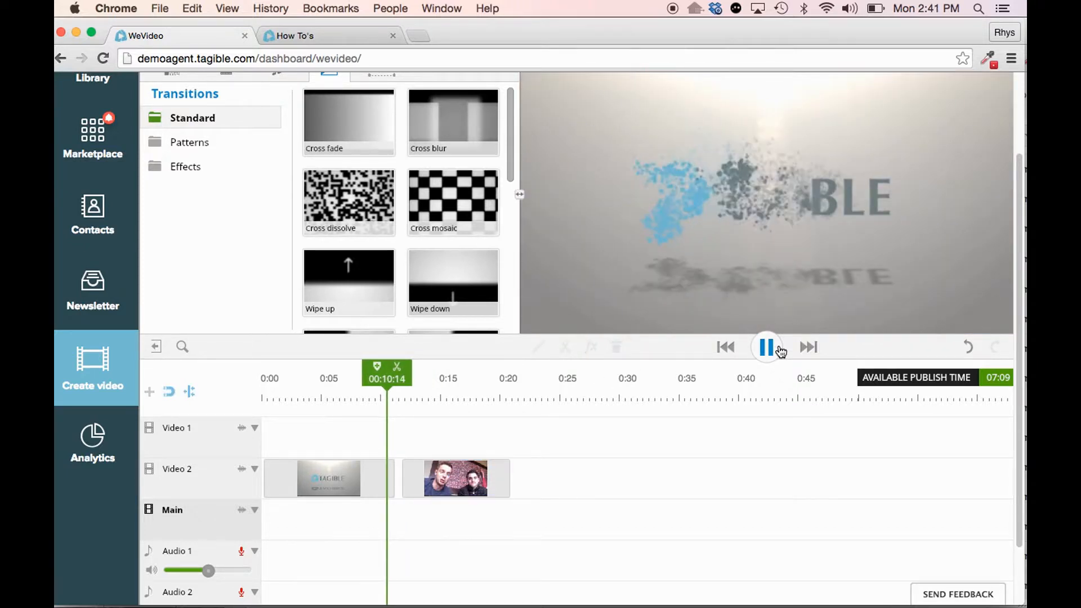
click(767, 347)
- View the media upload dialog and the video title dialog for finishing, closing each without uploading or setting anything
scroll(704, 364, up, 3)
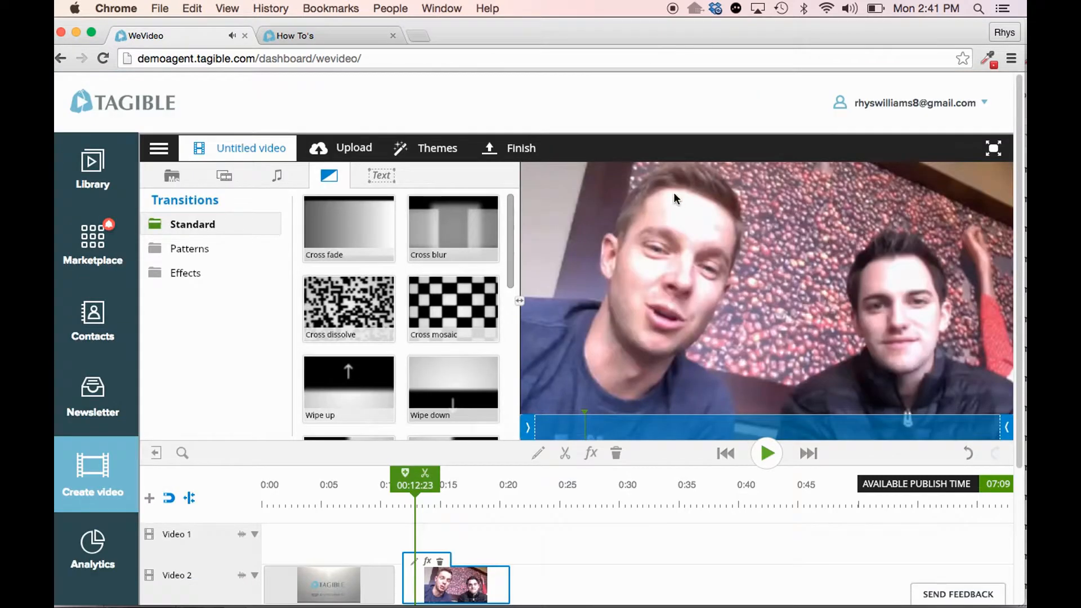
click(350, 145)
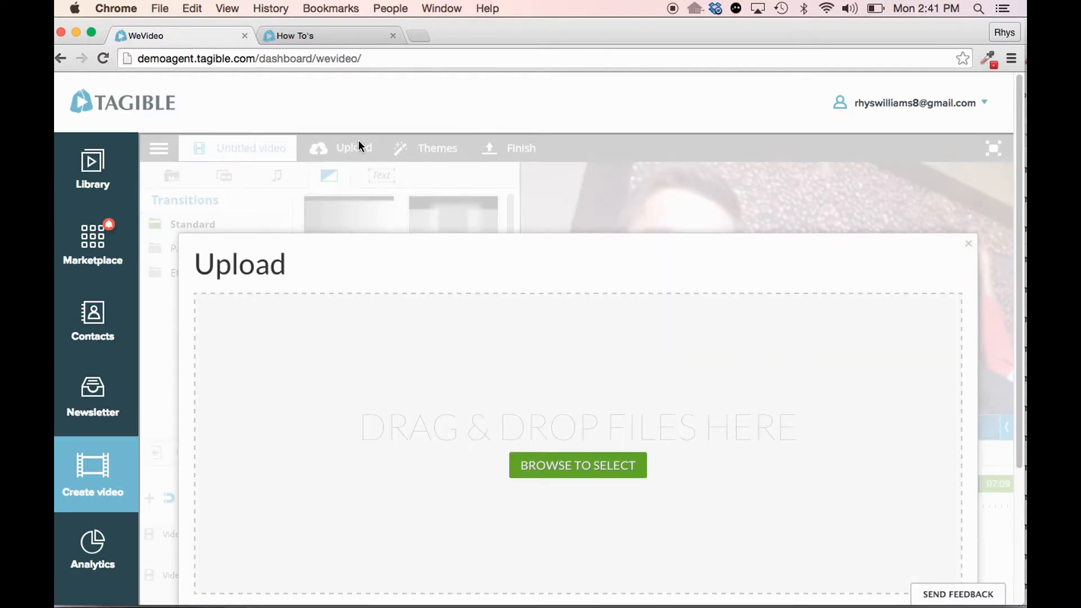
scroll(572, 268, down, 5)
click(967, 91)
scroll(437, 161, up, 5)
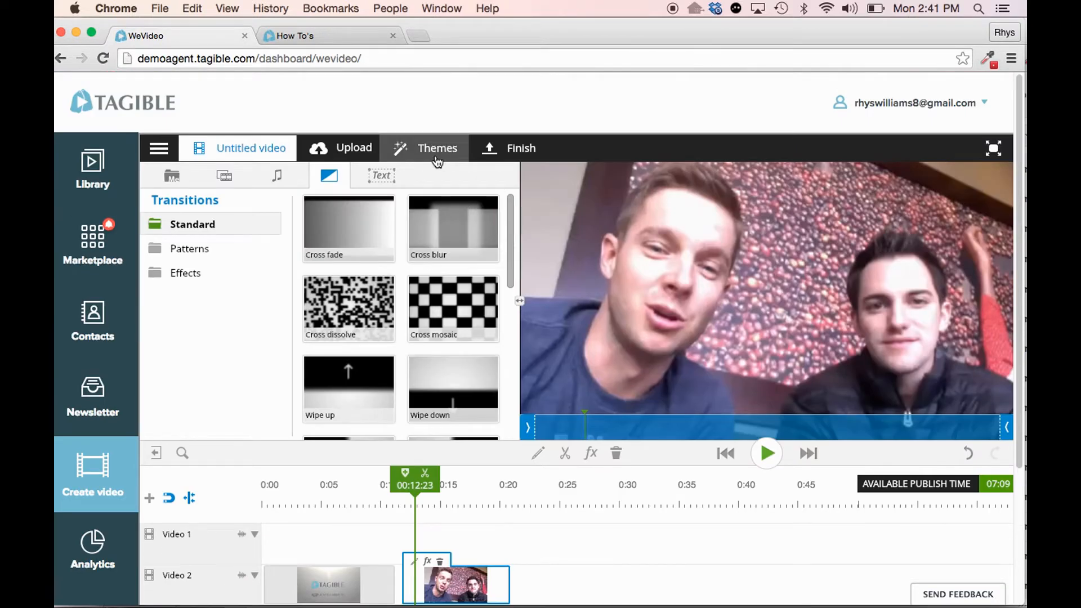
click(502, 153)
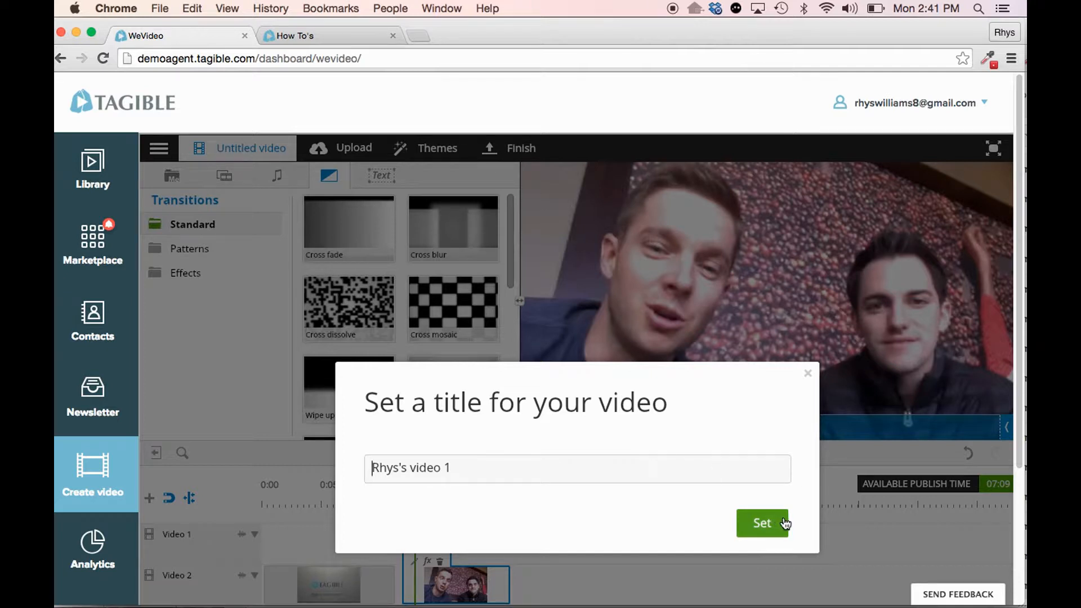
click(808, 374)
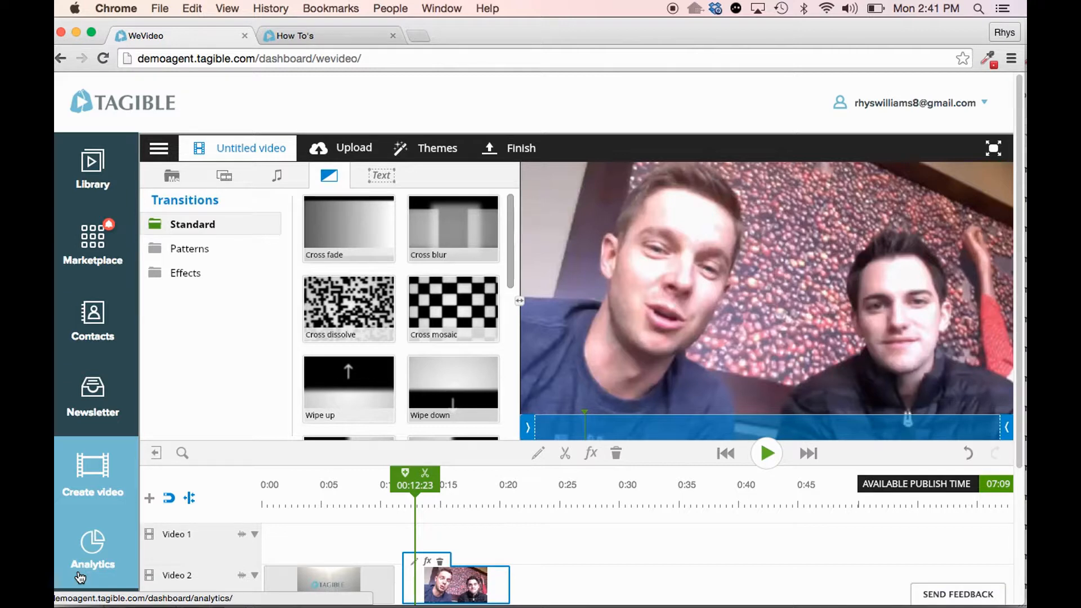
- Display the editor's text templates and the free music library
click(395, 176)
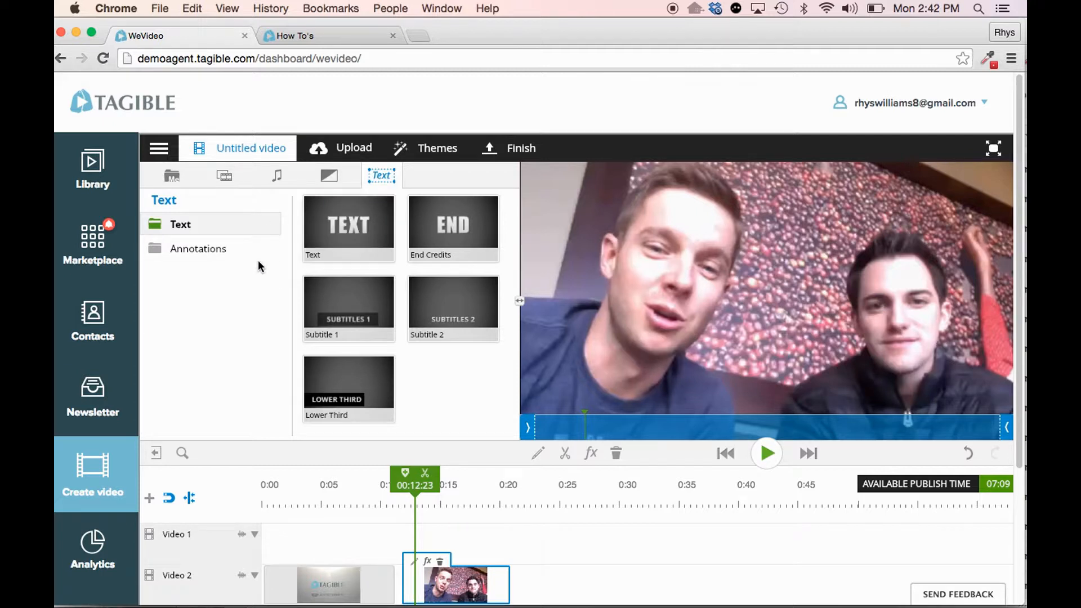
click(277, 178)
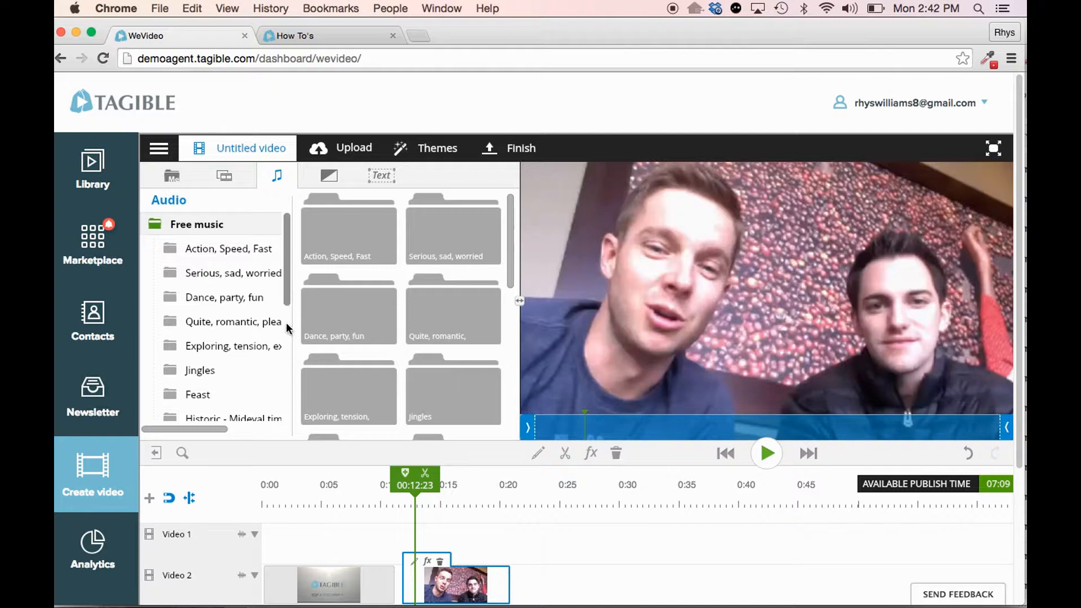
- Open Analytics, review the all-time Site, Channels and Videos statistics, and generate the analytics report
click(99, 552)
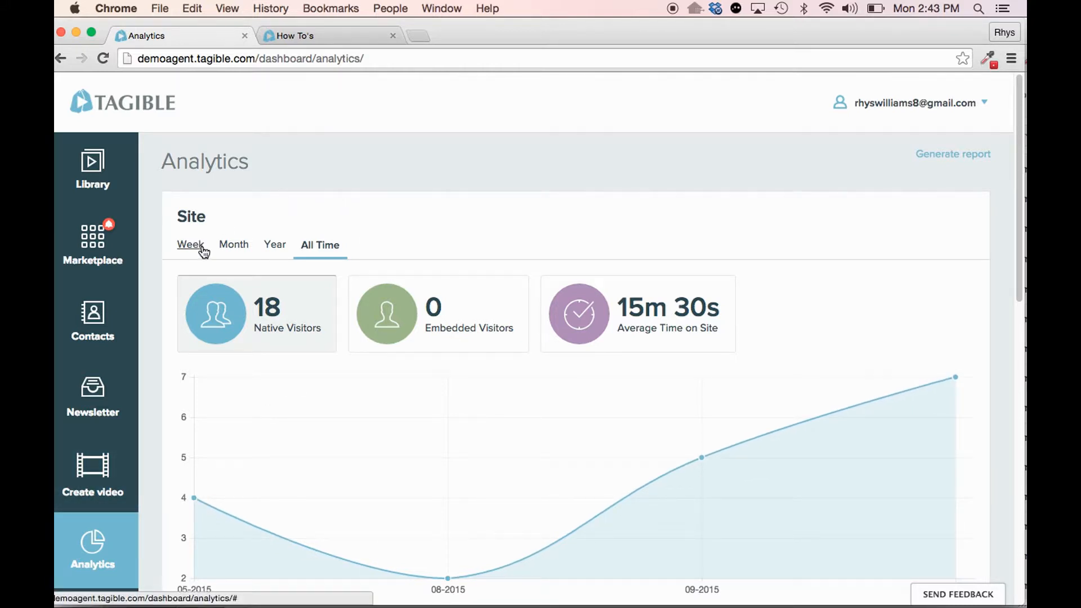
scroll(275, 316, down, 3)
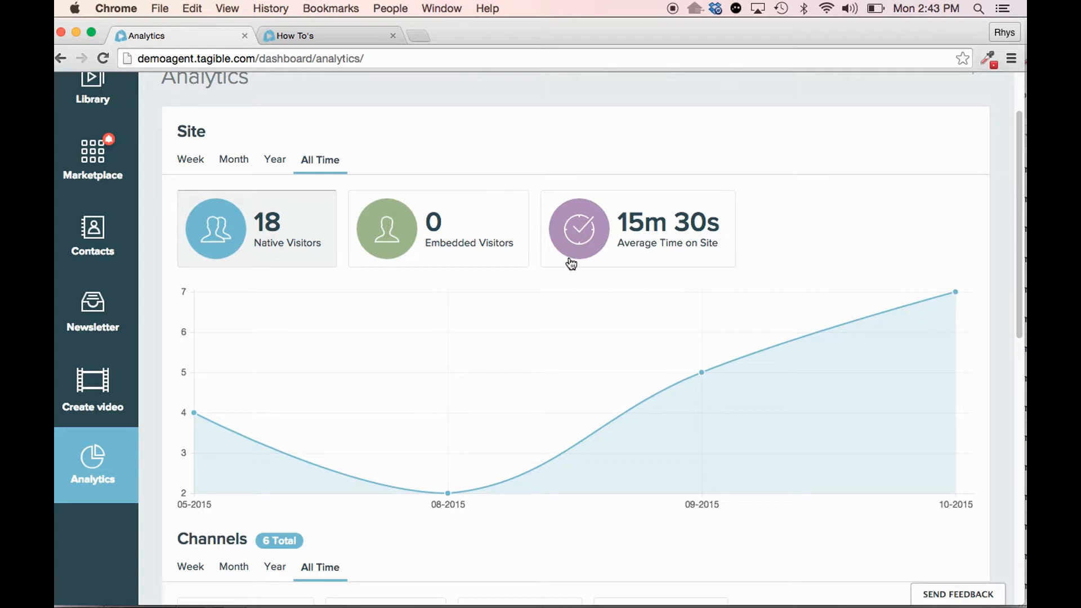
scroll(571, 265, down, 10)
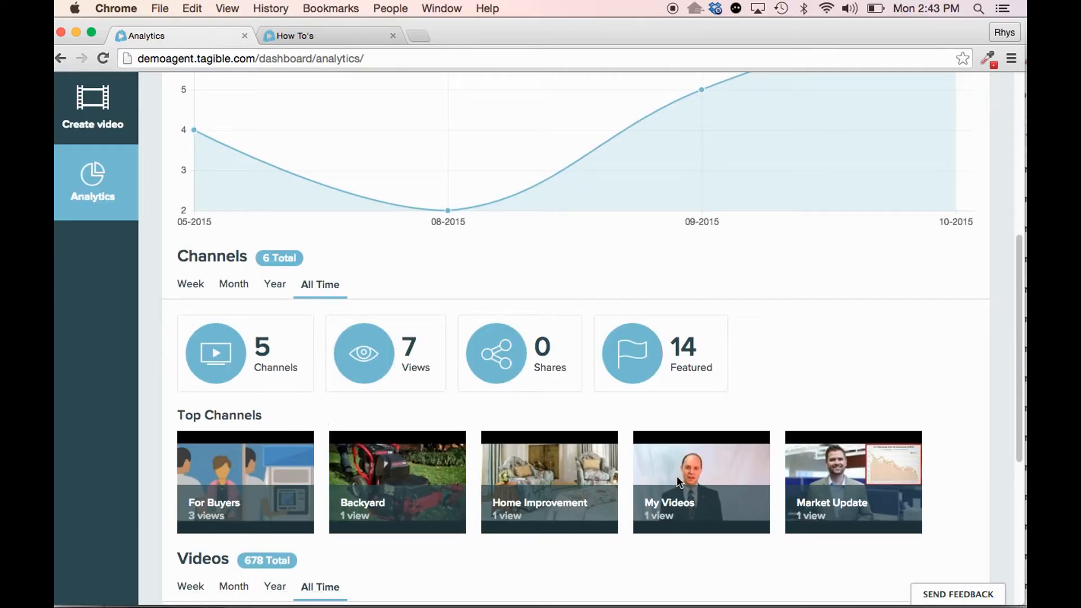
scroll(673, 475, down, 11)
scroll(317, 474, up, 15)
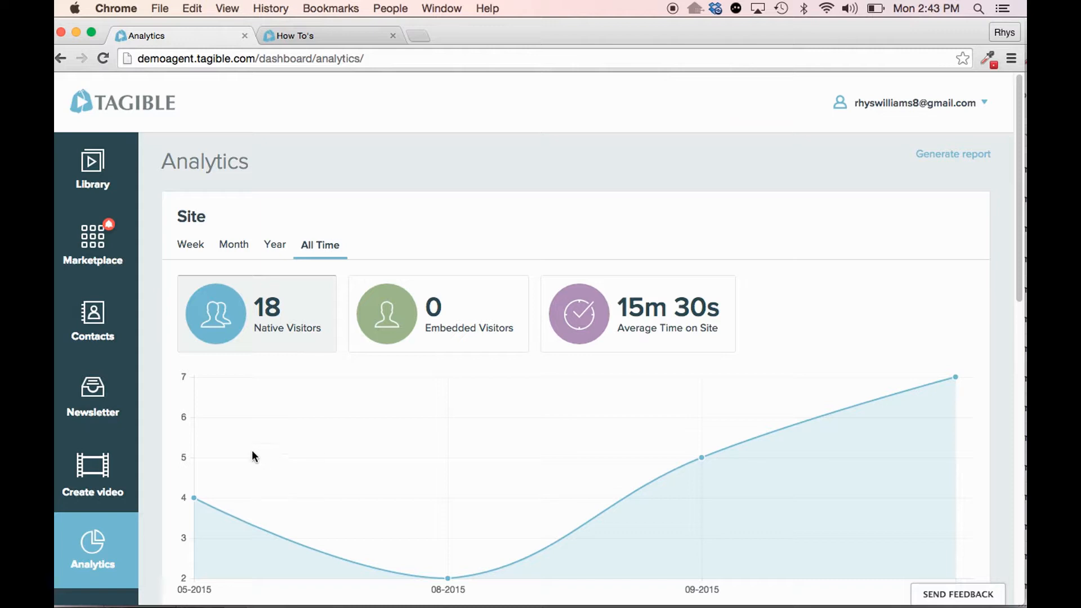
mouse_move(192, 373)
click(957, 162)
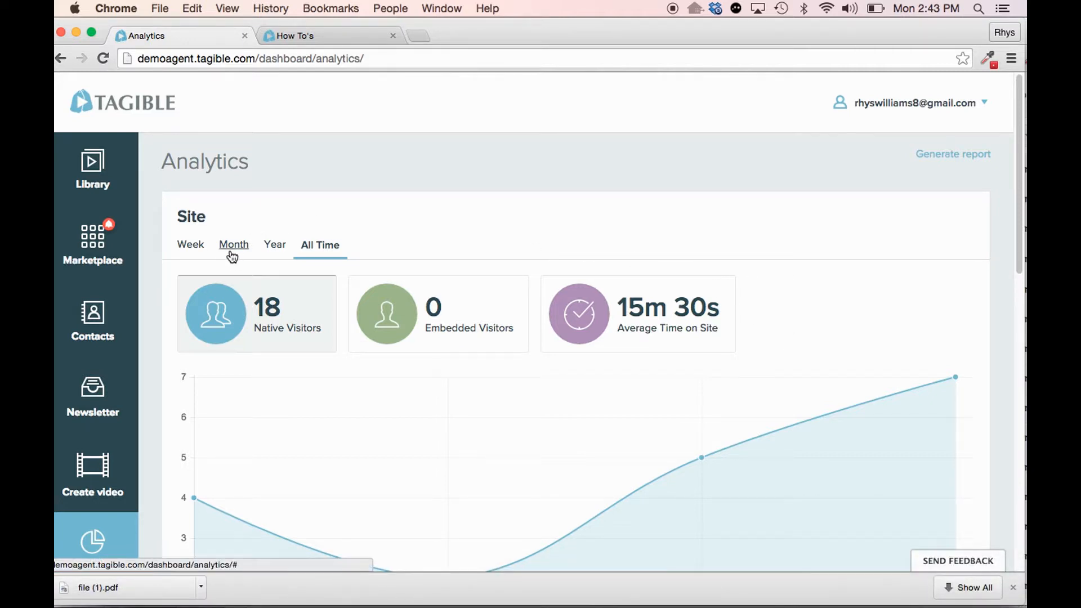
- Open Contacts, start a new contact, and enter the contact's email address
click(109, 329)
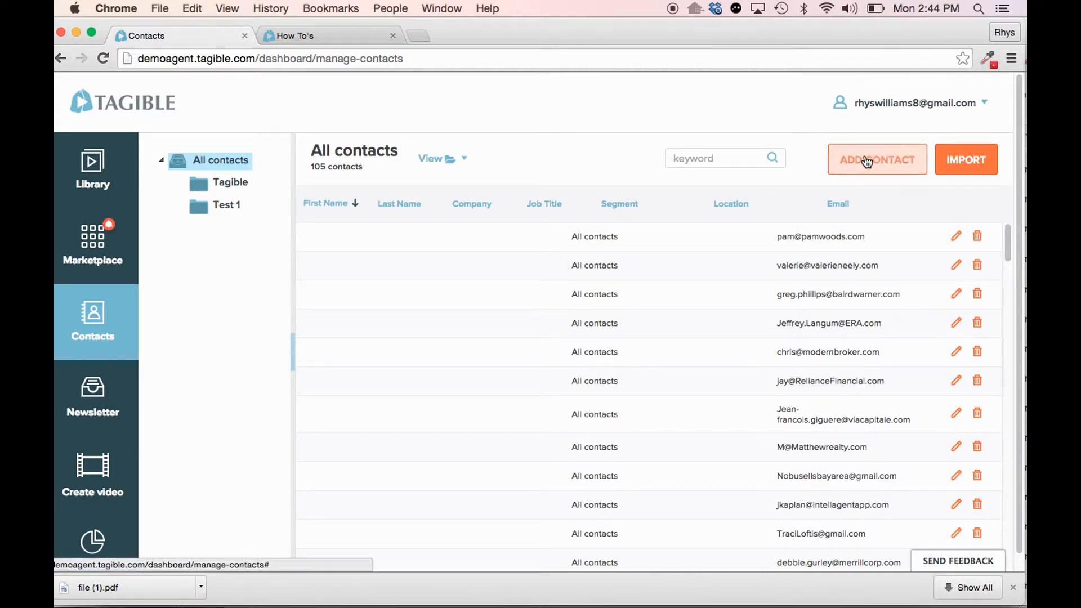
click(881, 163)
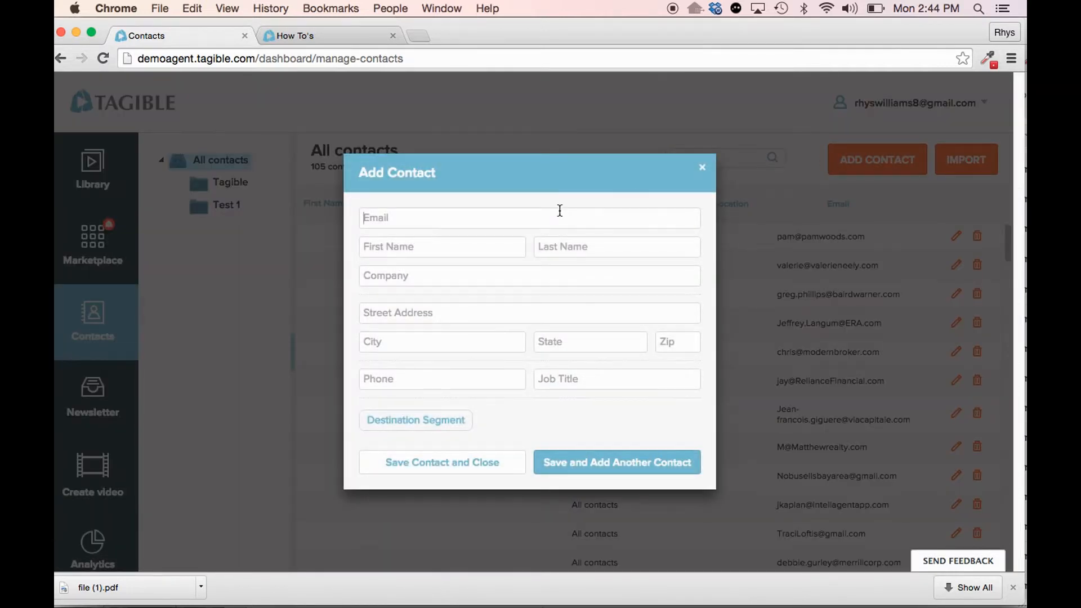
- Fill in the contact's first and last names, set the company to Tagible, and save the contact
key(Tab)
key(Tab)
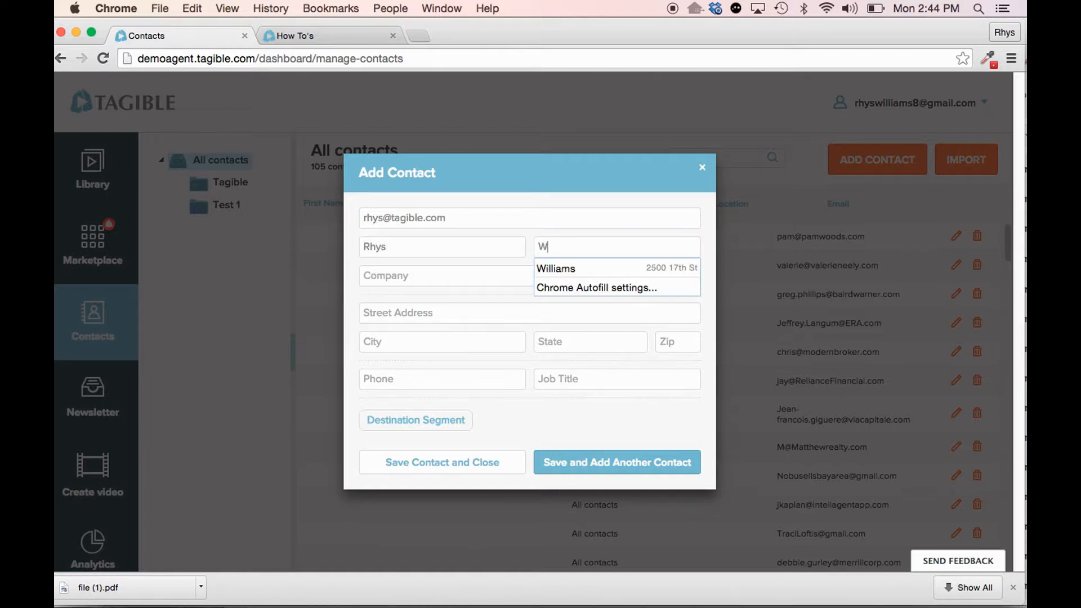
key(Tab)
text(Tagible)
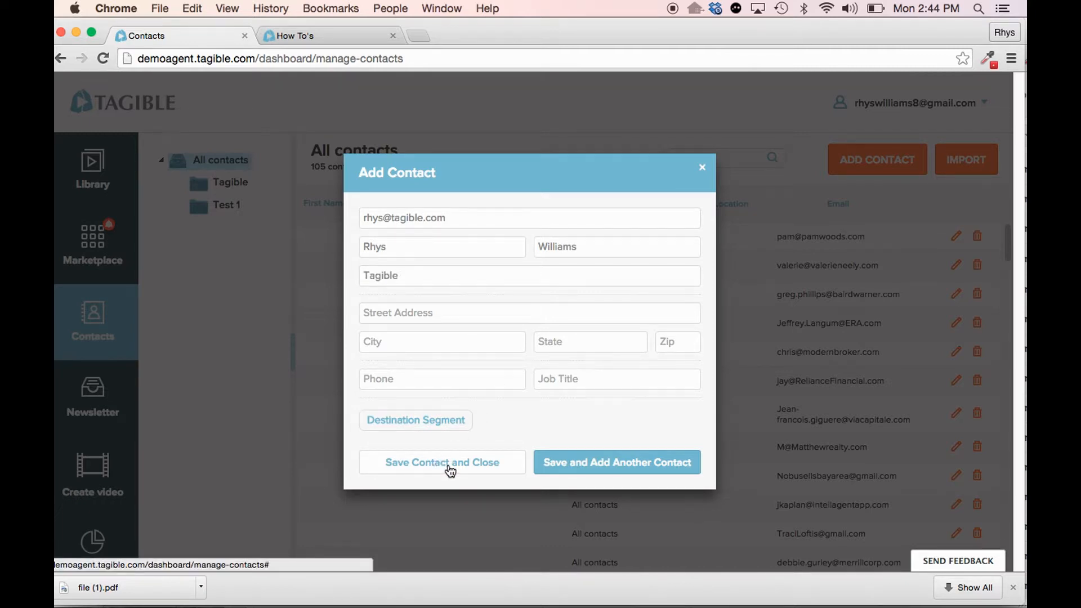
click(486, 463)
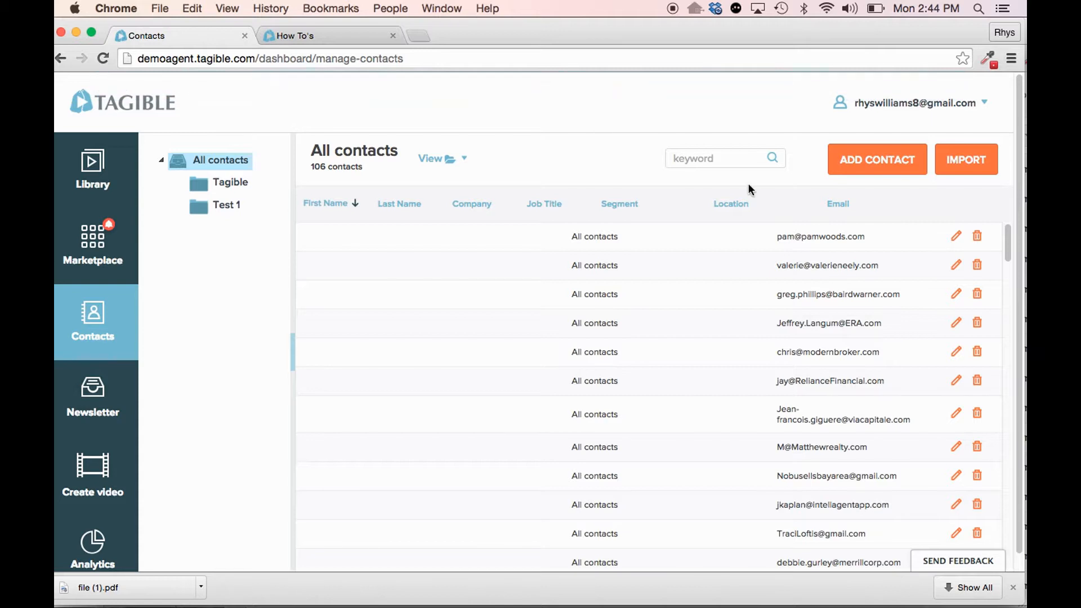
- Search the contacts by first name, delete the matching contact in the Tagible segment, and clear the search
click(675, 159)
text(rhys)
key(Return)
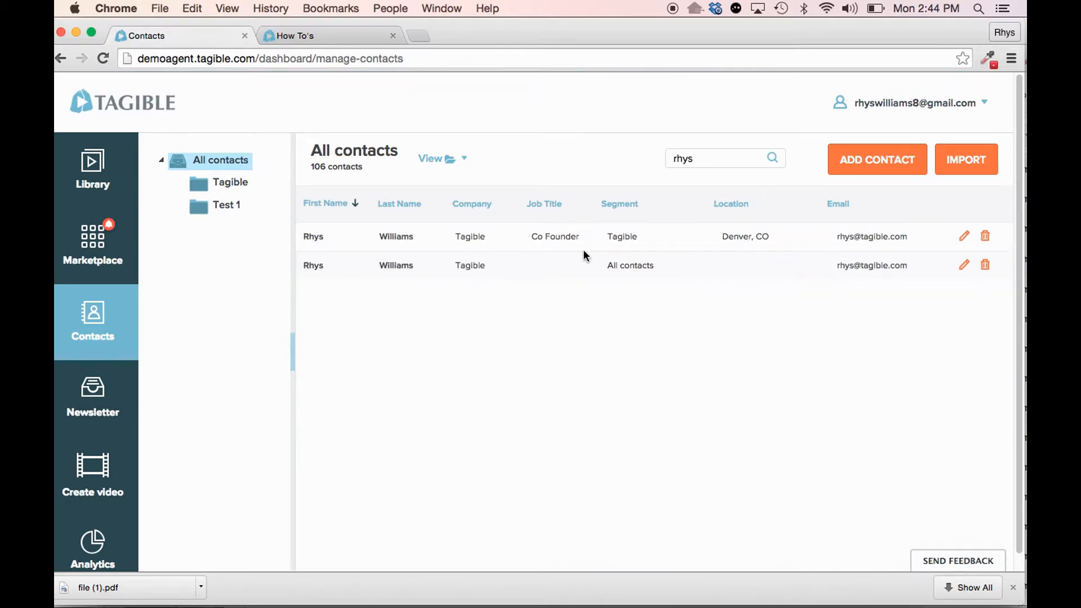
click(983, 240)
click(400, 413)
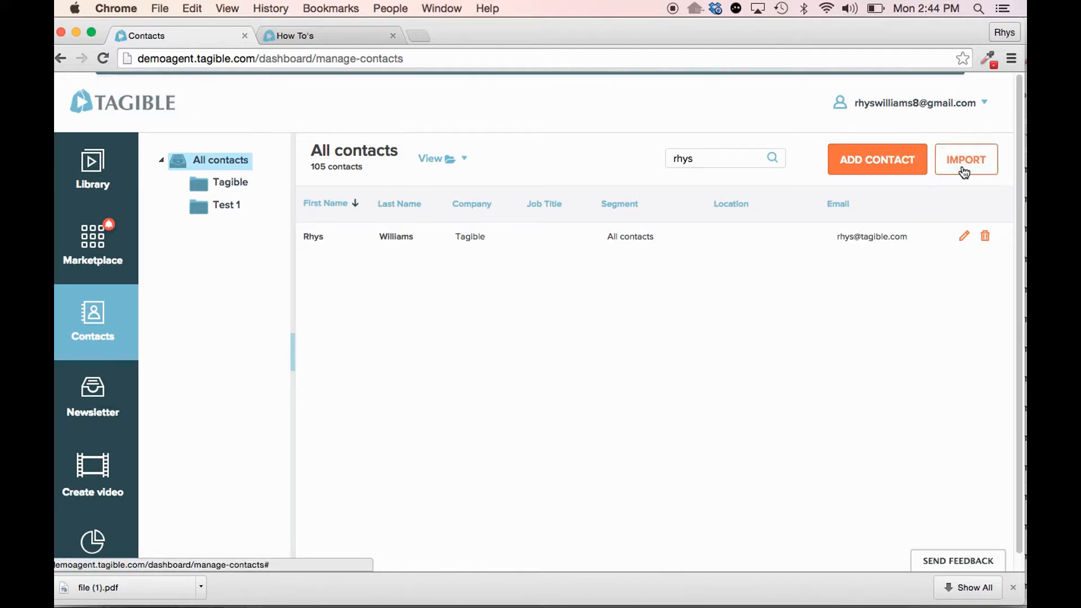
double_click(742, 159)
key(BackSpace)
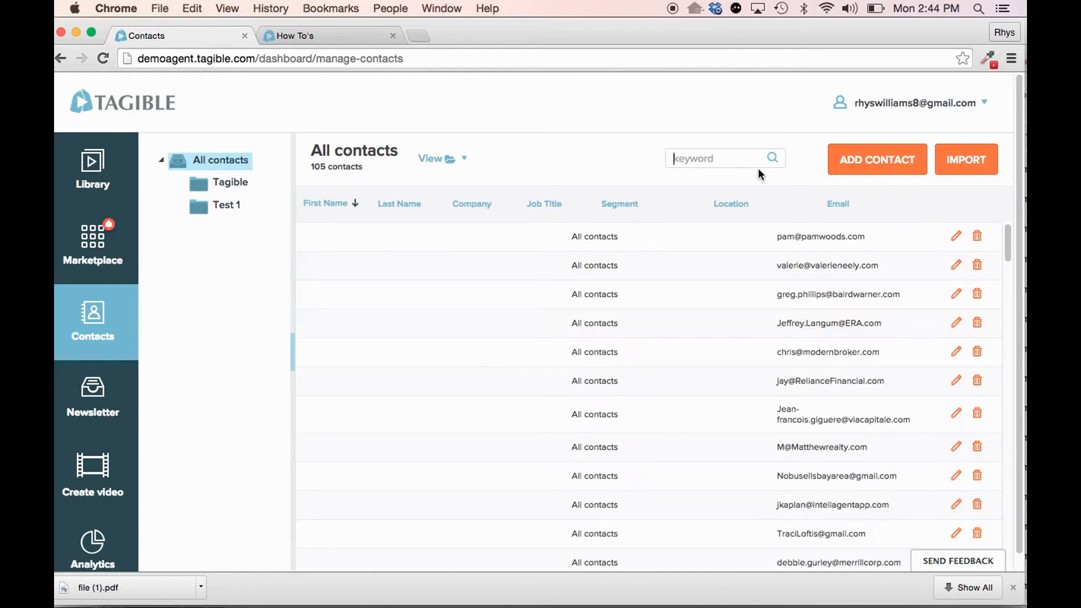
- Open the contact import dialog, read the CSV file requirements, and close it without importing
click(980, 166)
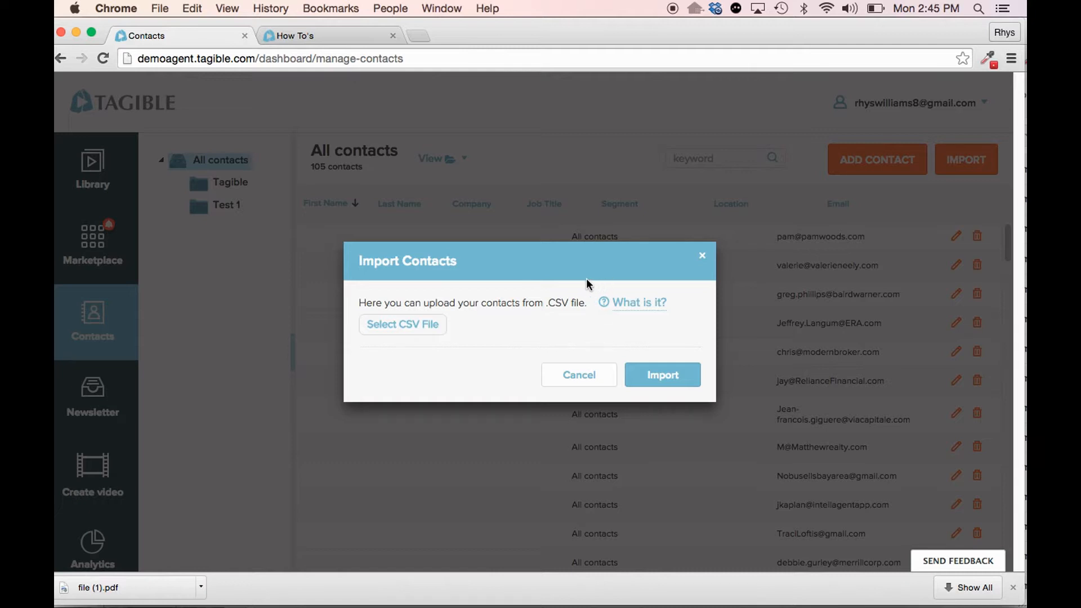
click(633, 309)
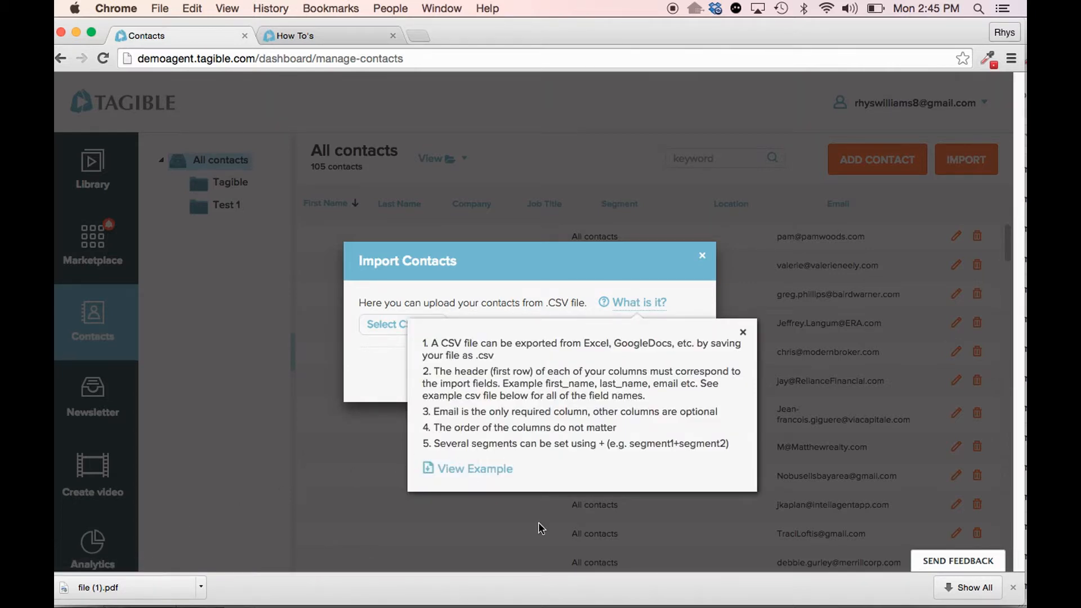
click(742, 333)
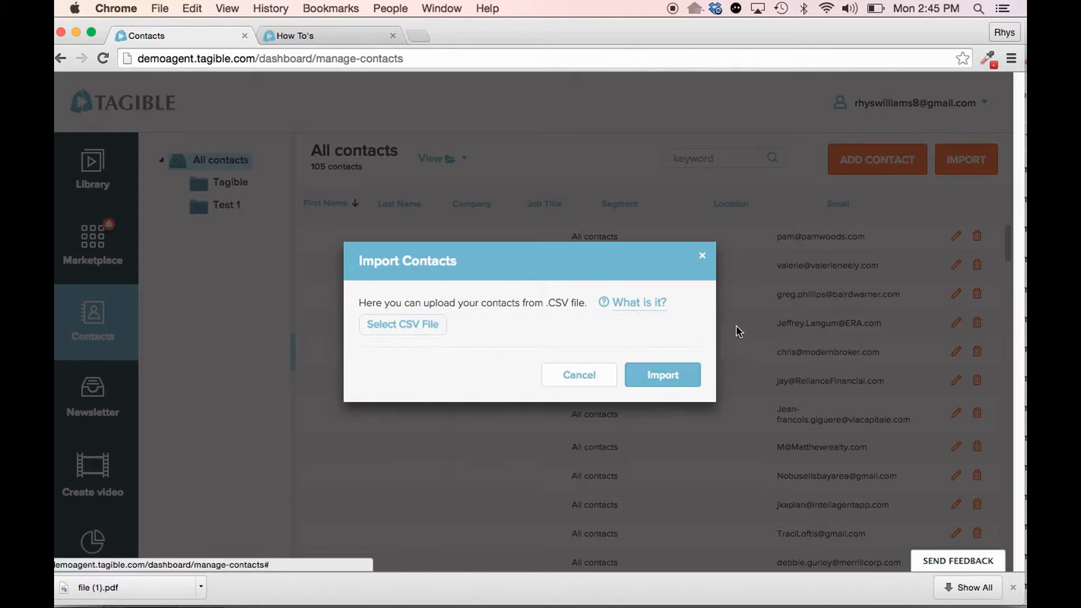
click(703, 260)
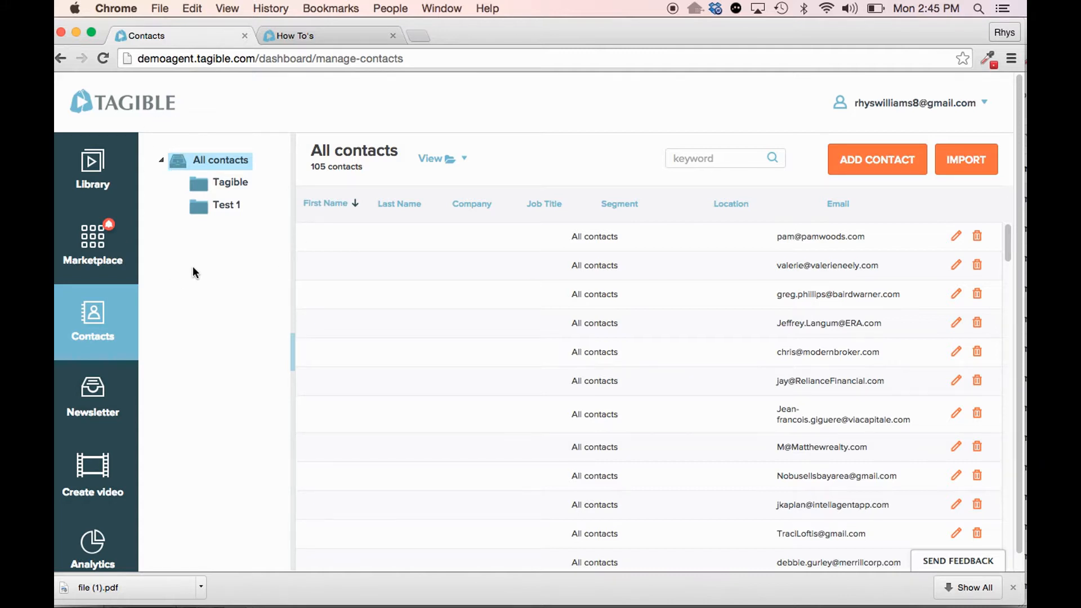
- Create a new segment named Test under All contacts
right_click(218, 168)
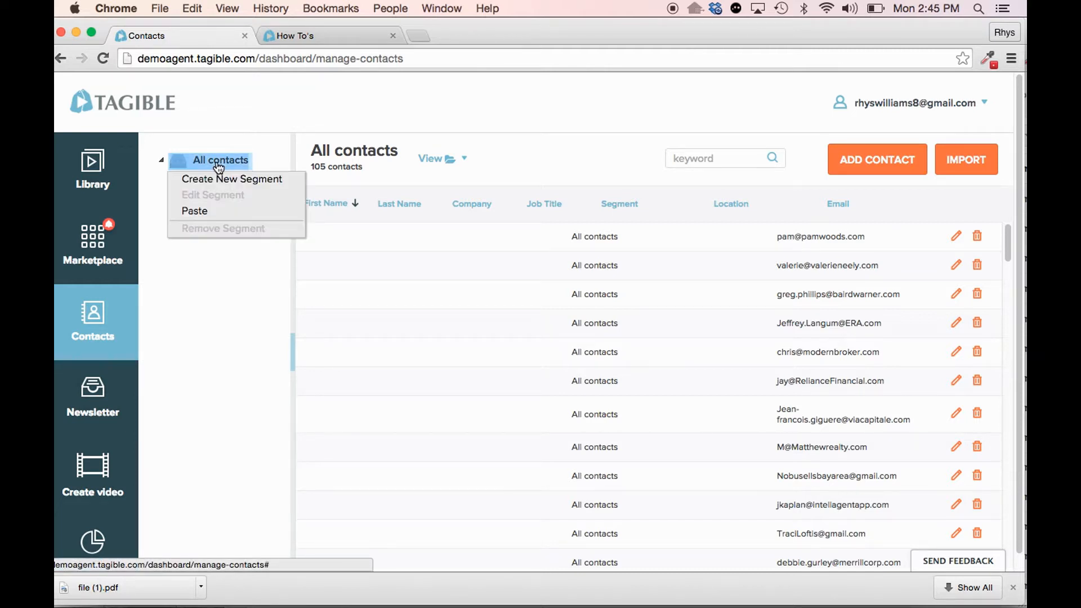
click(280, 188)
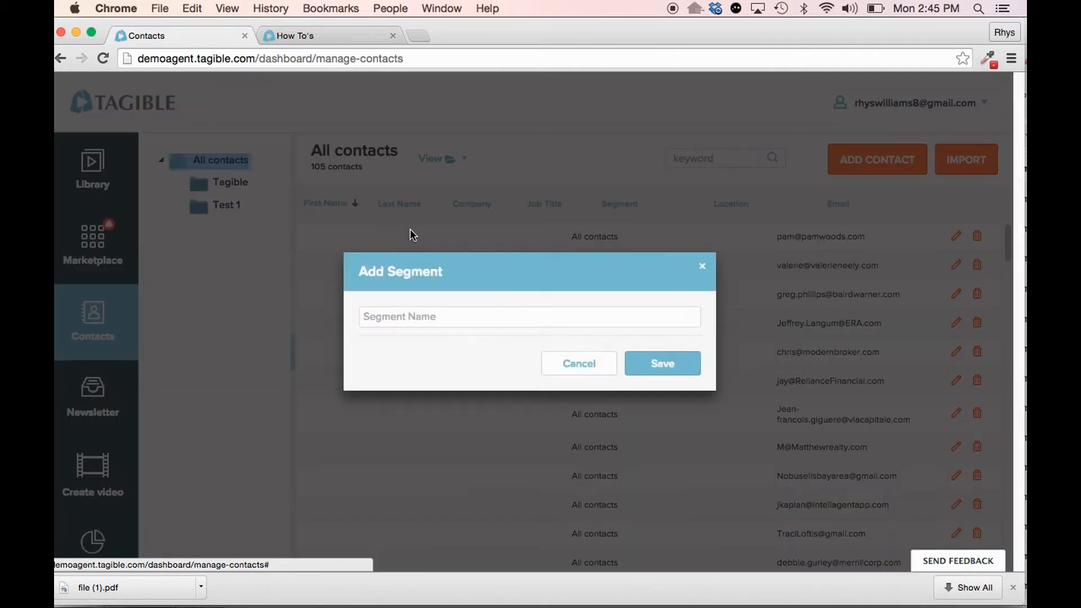
text(Test)
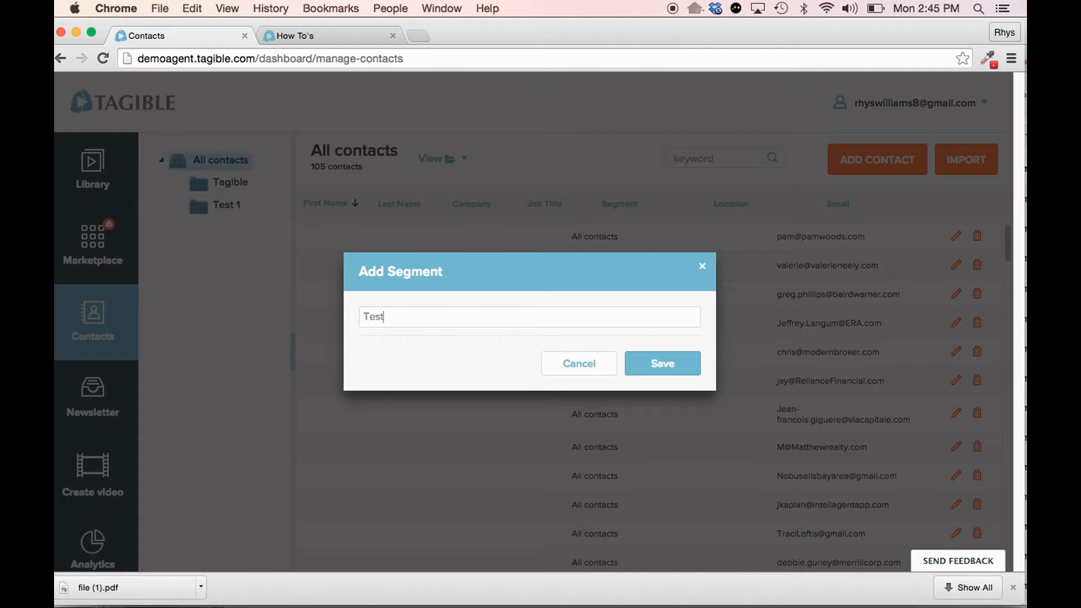
click(649, 369)
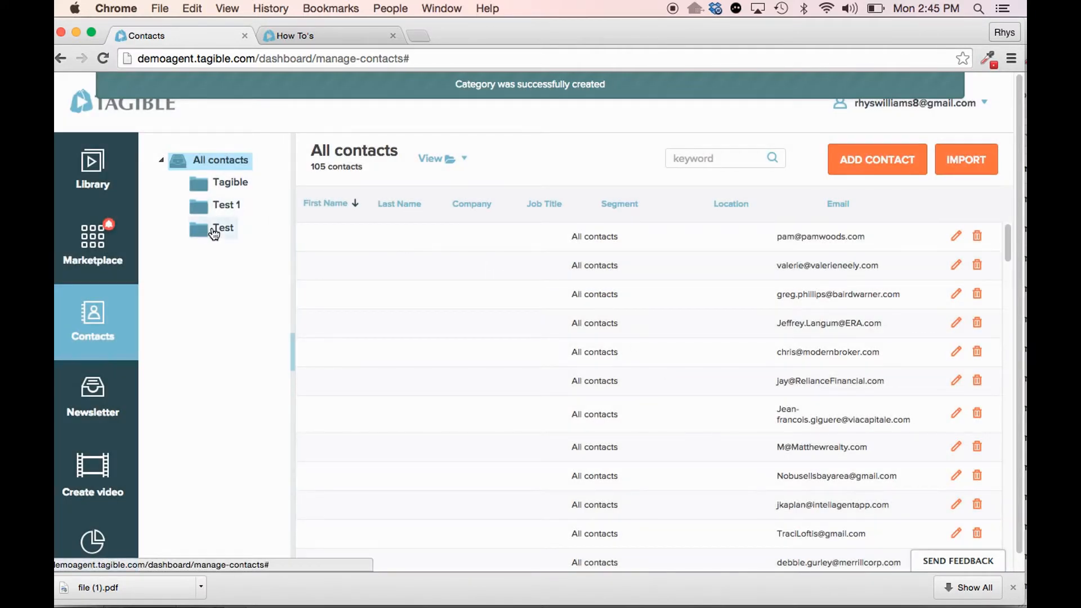
- Search for the remaining contact by first name and move it into the Test segment
click(717, 159)
text(rhyts)
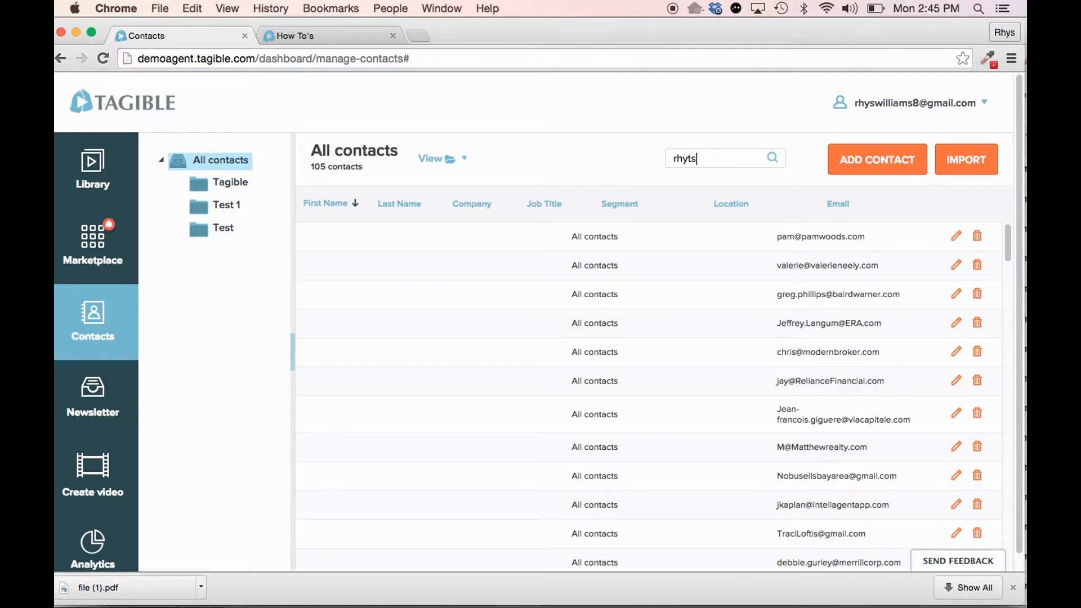
key(BackSpace)
key(BackSpace)
text(s)
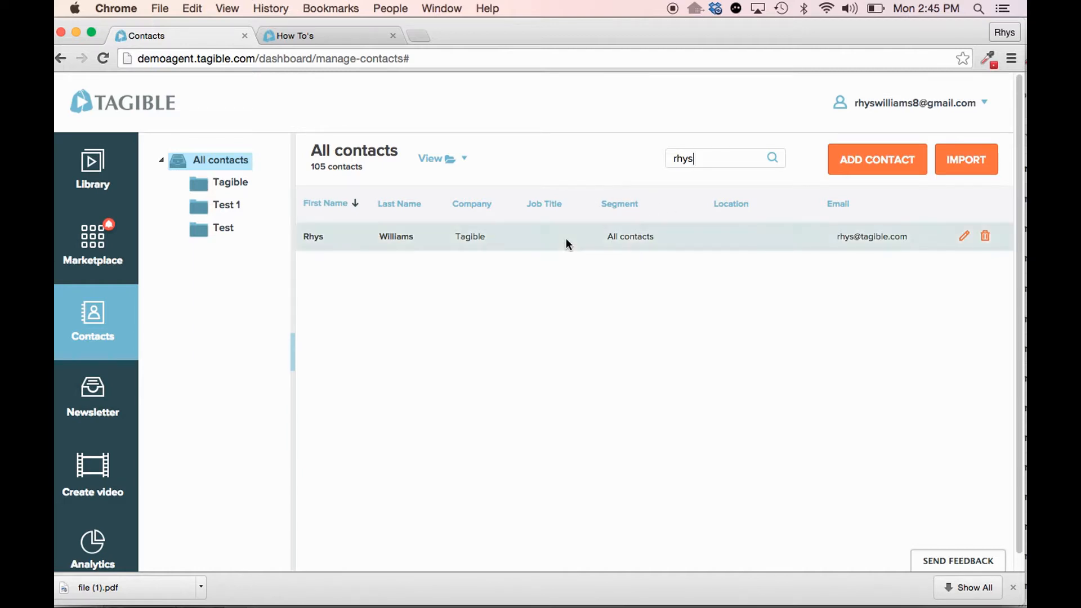
drag(565, 237, 209, 238)
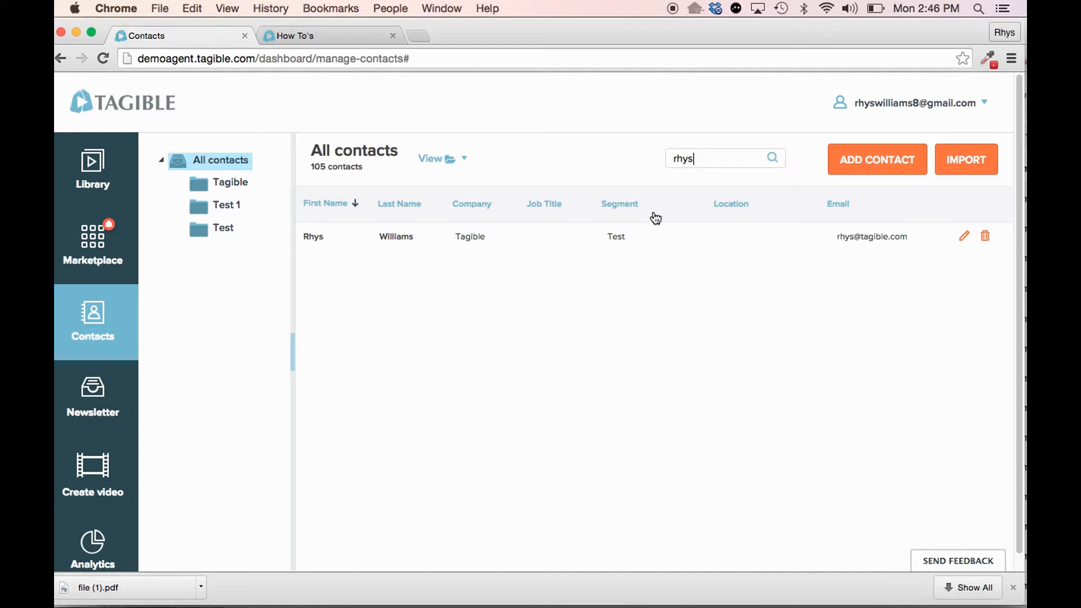
- Delete the contact in the Test segment and clear the contact search
click(986, 241)
click(390, 396)
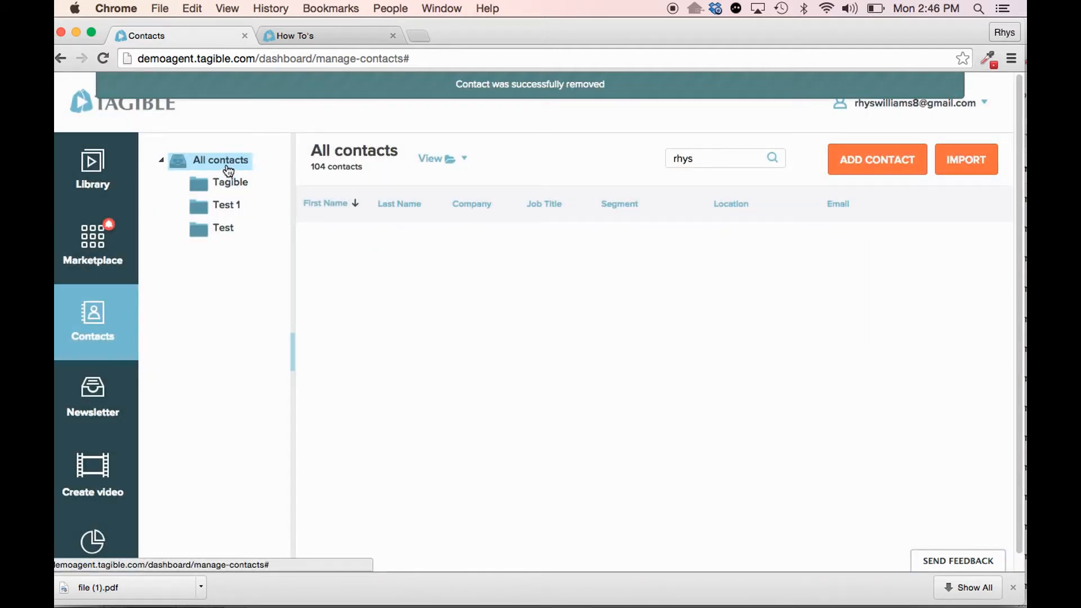
double_click(690, 159)
key(BackSpace)
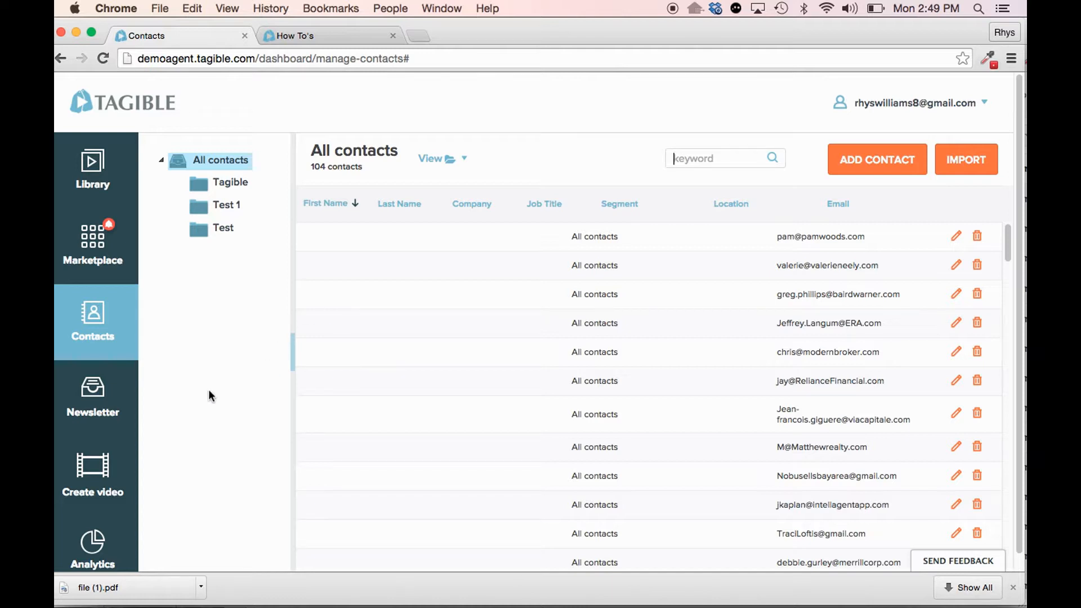
- Open Newsletter, review the existing emails, and create a Custom template email titled with a person's first name in the possessive plus "Email"
click(101, 407)
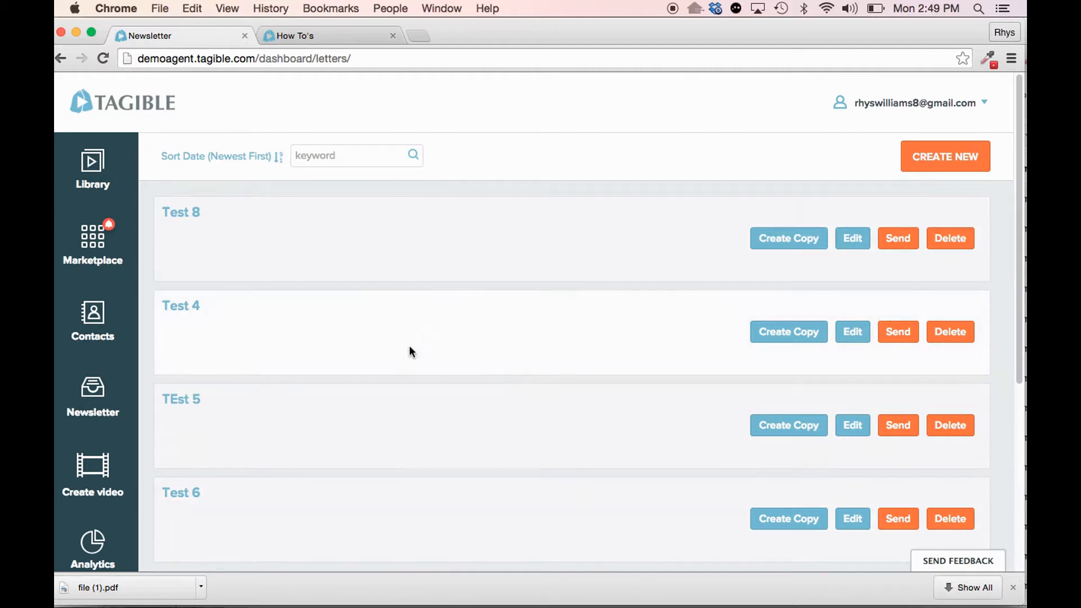
scroll(408, 345, down, 5)
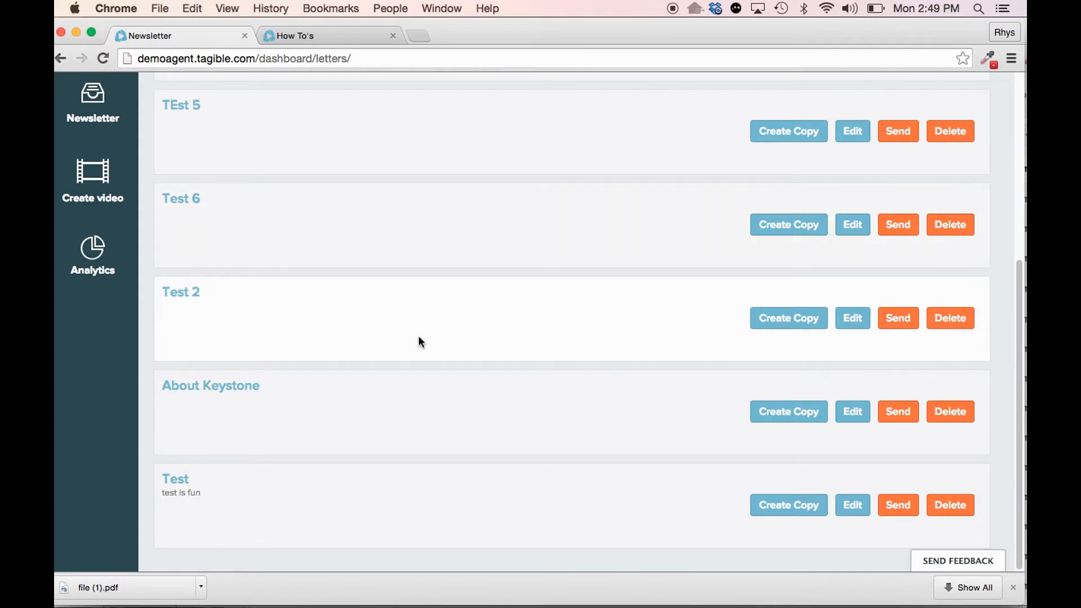
scroll(422, 342, up, 5)
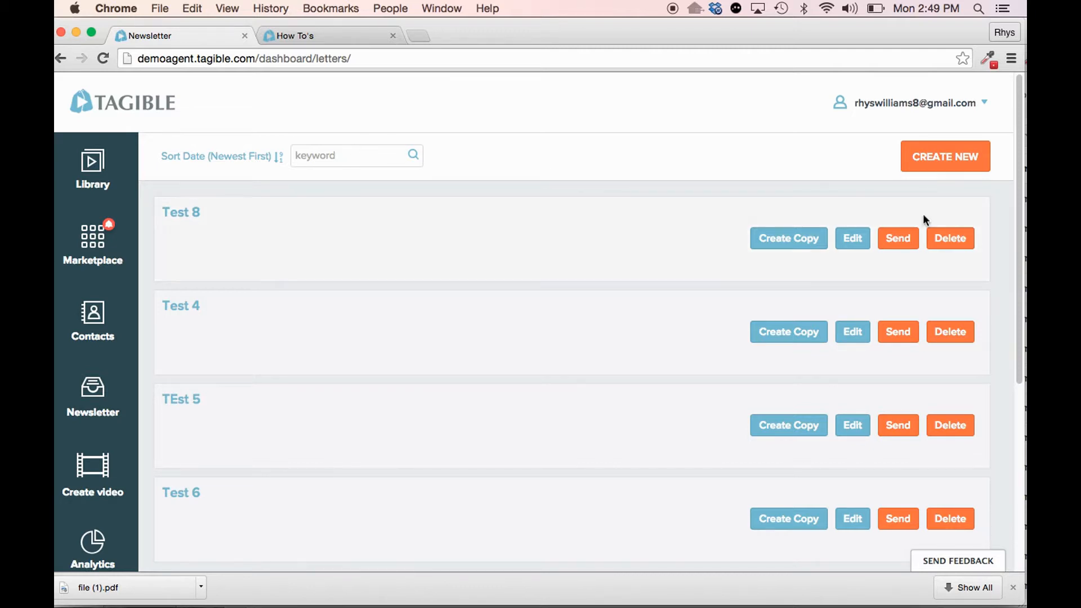
click(944, 163)
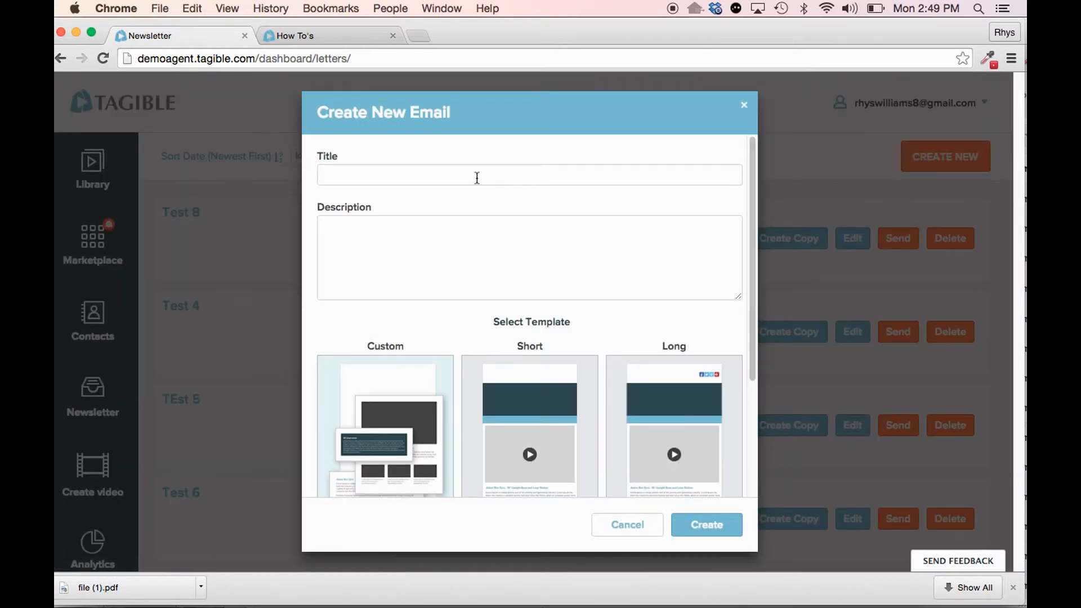
click(446, 175)
text(Alec's Email)
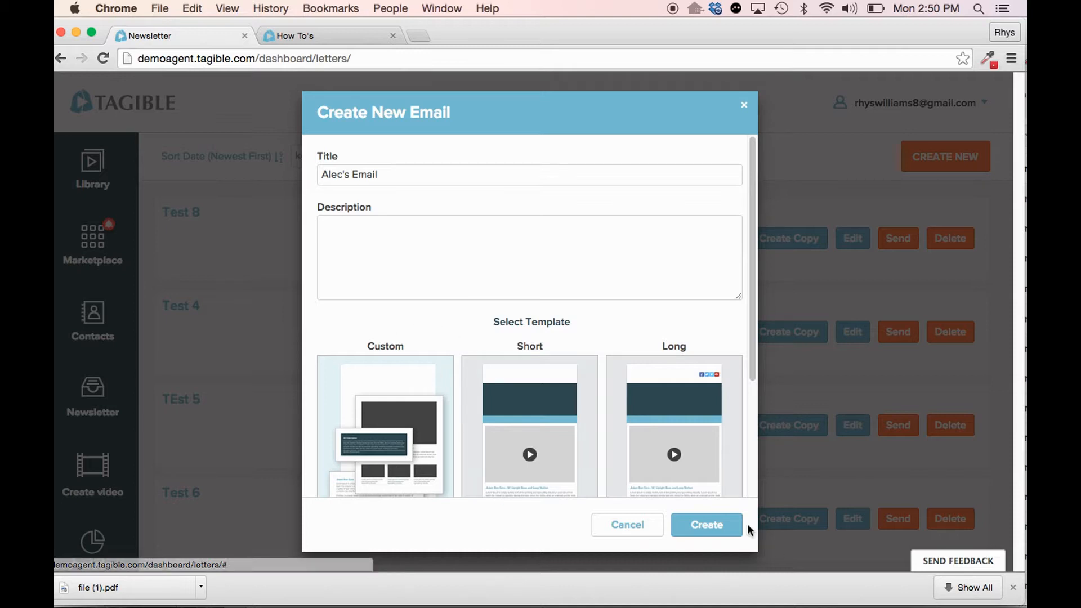
click(719, 525)
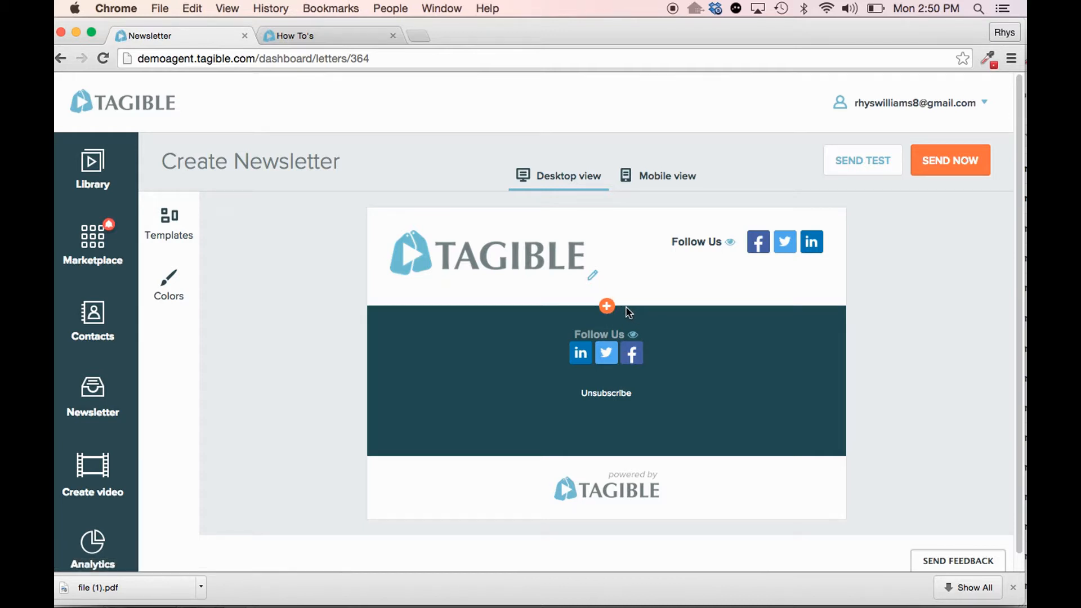
- Add a text-only block below the newsletter header and enter a "Hey" greeting addressed to the named person's network
click(608, 308)
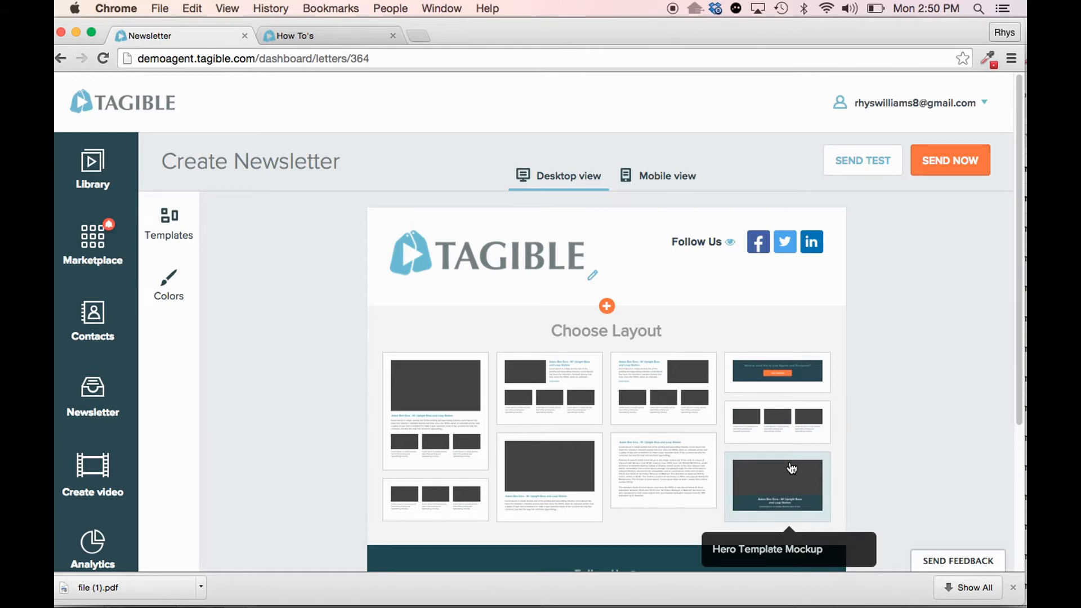
click(647, 461)
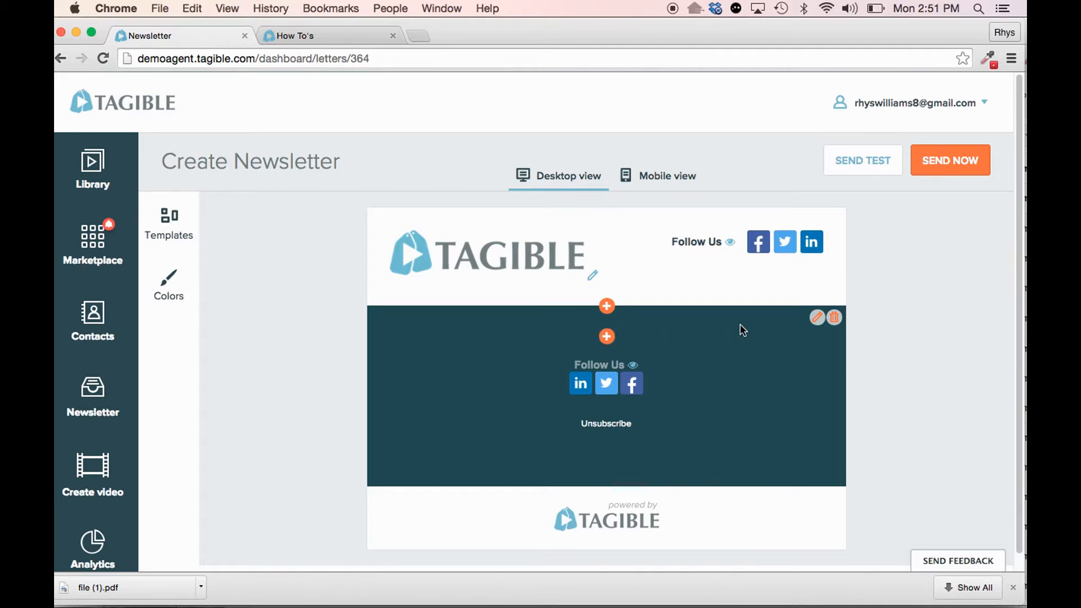
click(817, 318)
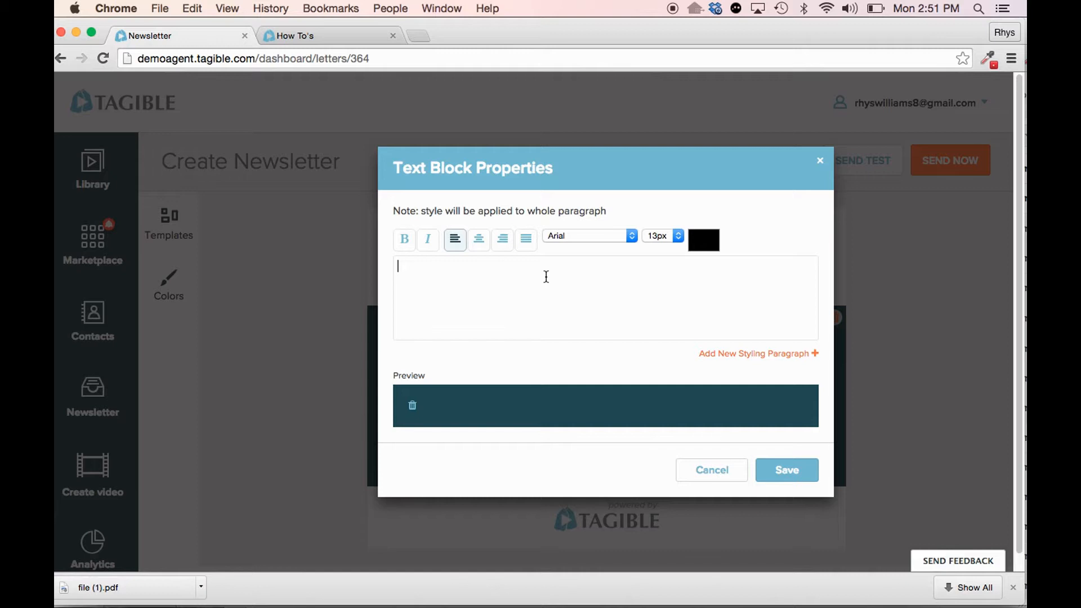
text(Hey Alec's )
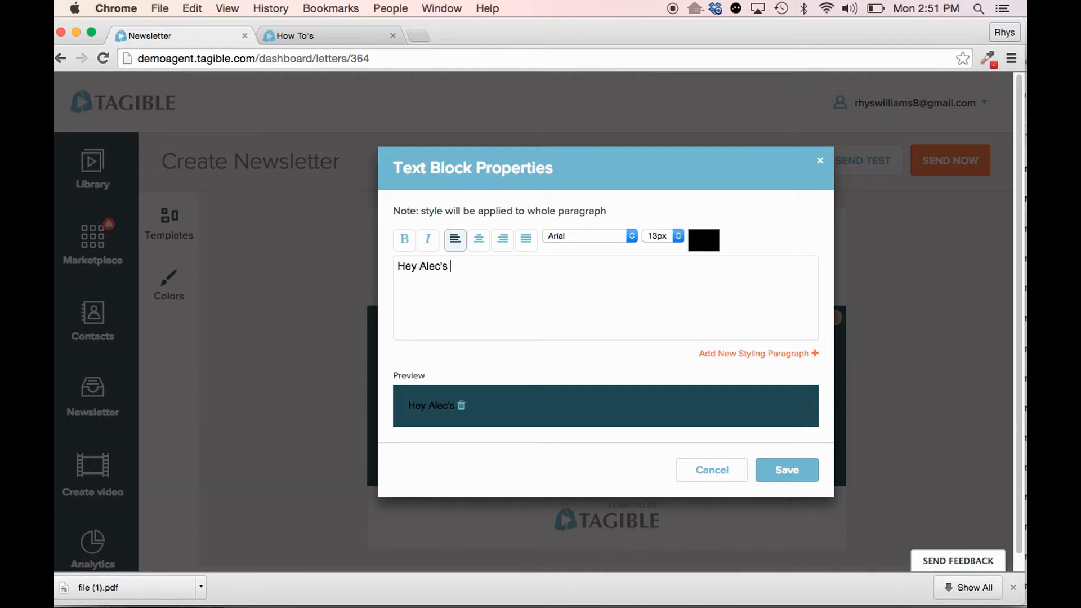
text(network....)
- Try out the text block's colour, size and font choices, centre alignment and bold styling
click(704, 239)
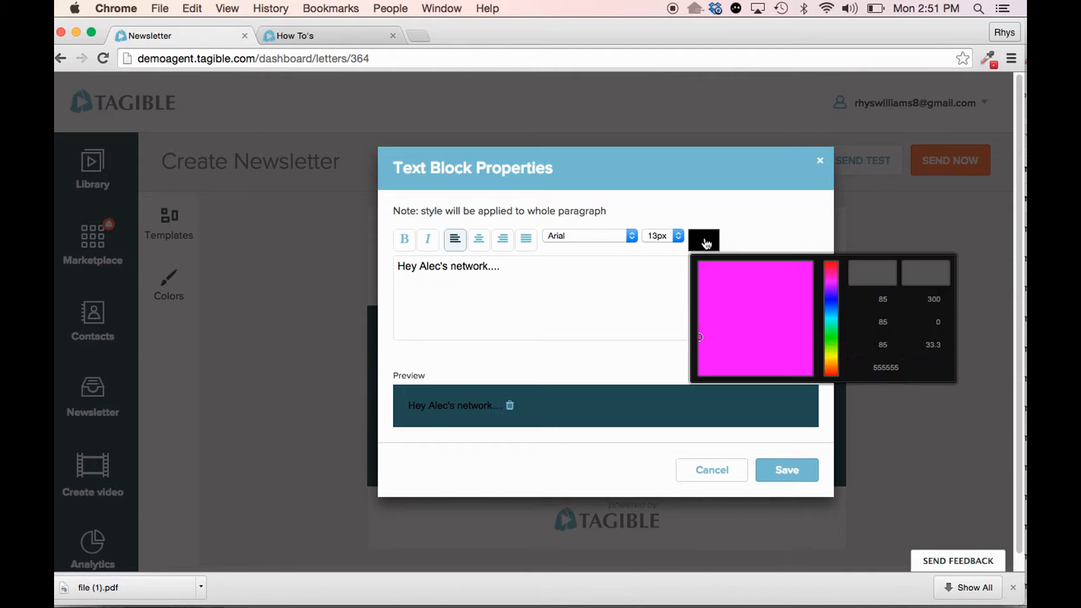
click(745, 224)
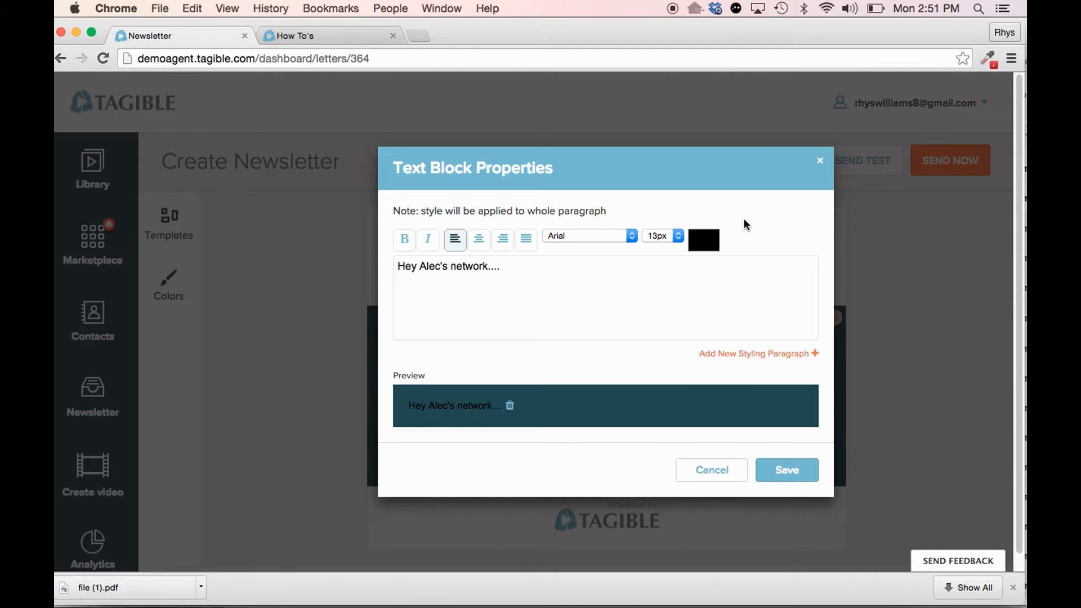
click(680, 237)
click(709, 218)
click(628, 234)
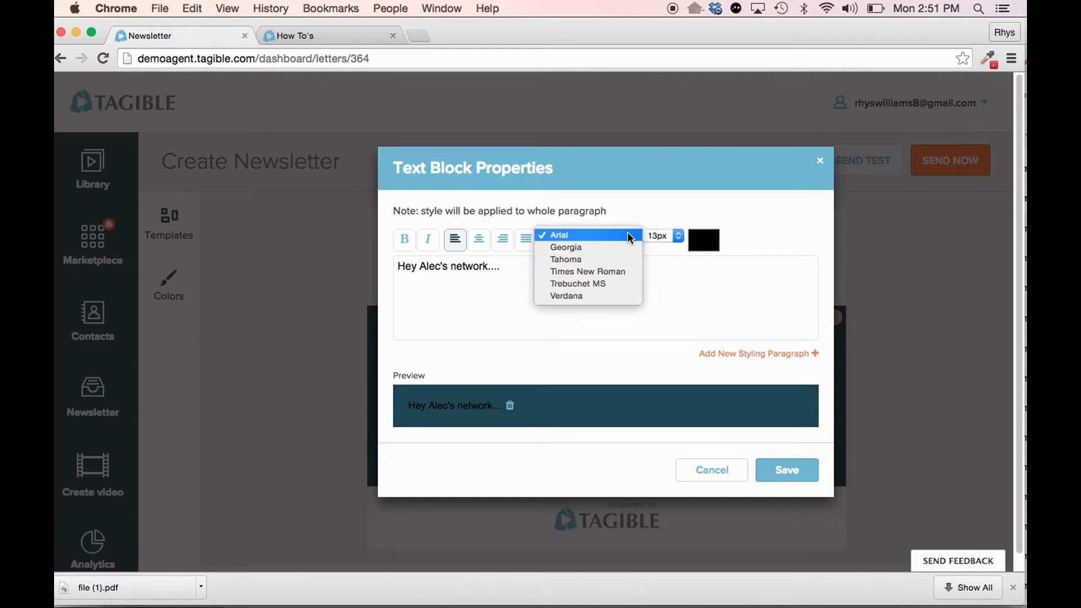
click(670, 216)
click(479, 239)
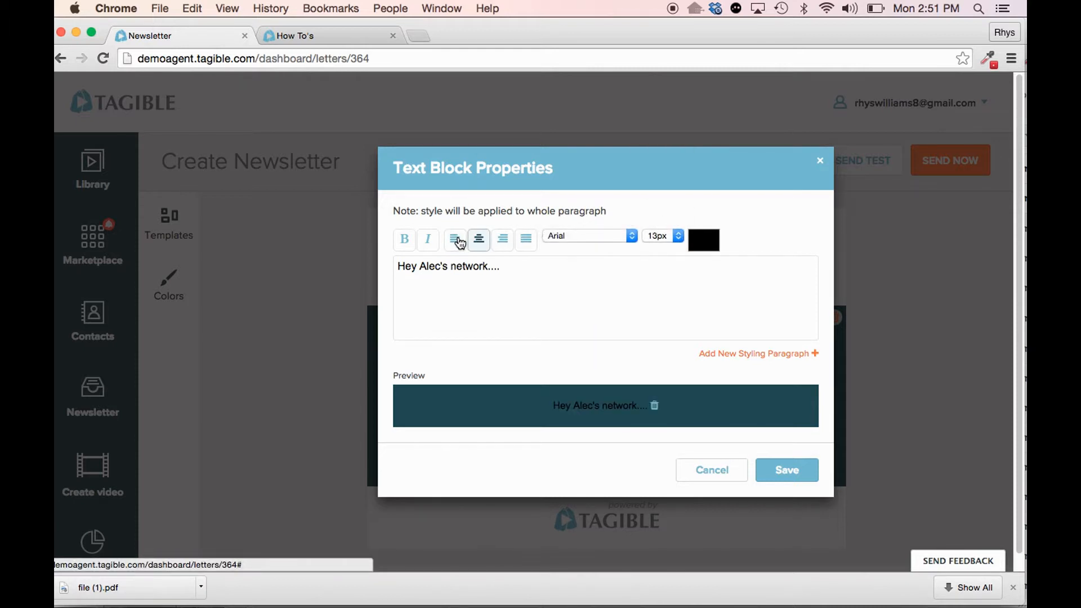
click(460, 242)
click(405, 241)
click(405, 241)
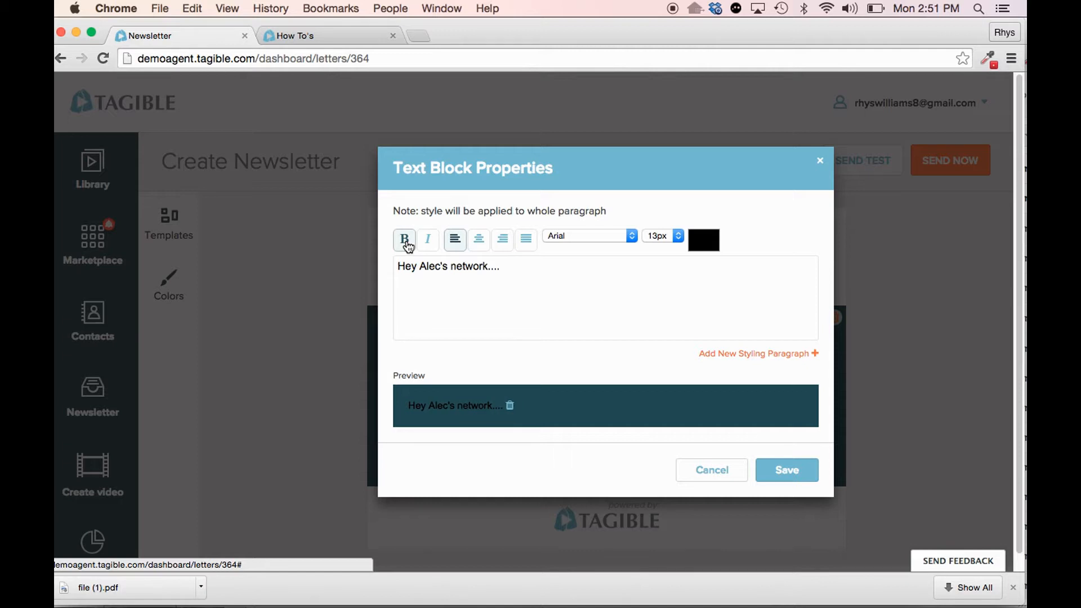
- Save the text block and add a Big Short Template Mockup layout directly below it
click(788, 473)
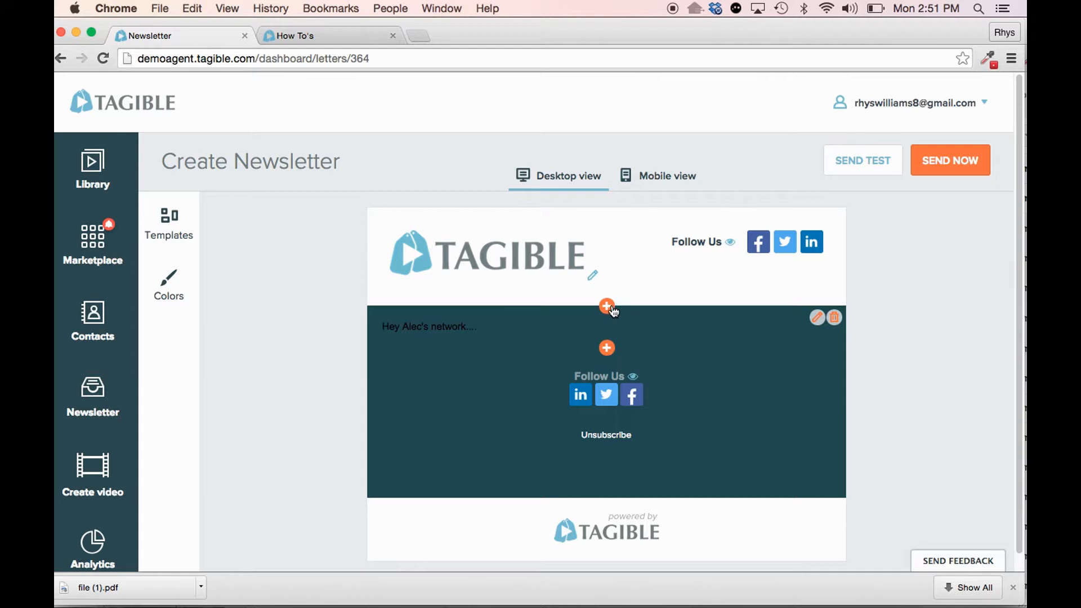
click(609, 352)
scroll(642, 422, down, 2)
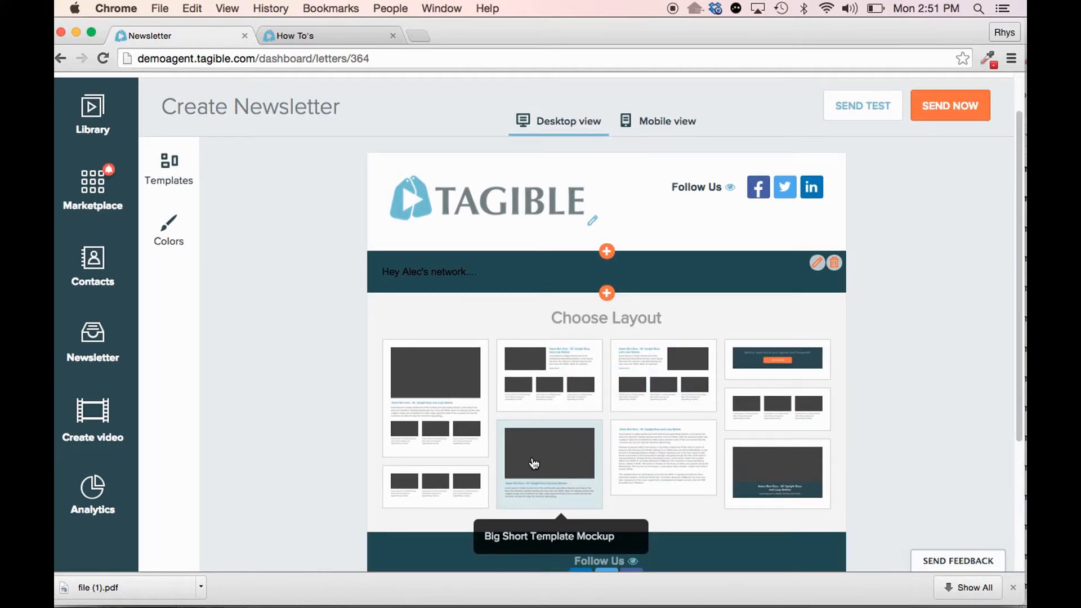
click(554, 478)
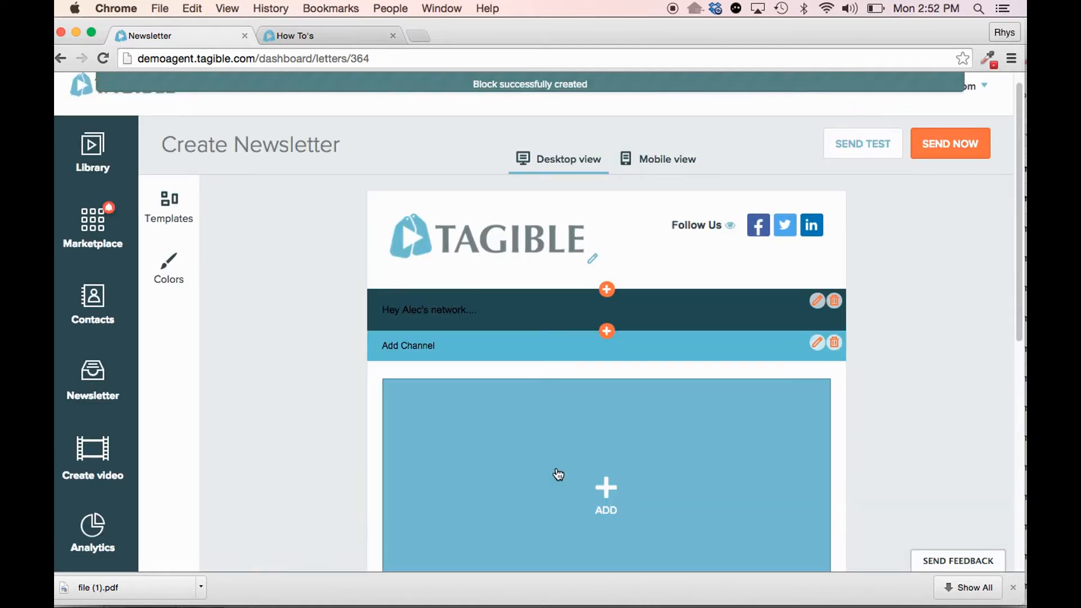
scroll(597, 458, down, 8)
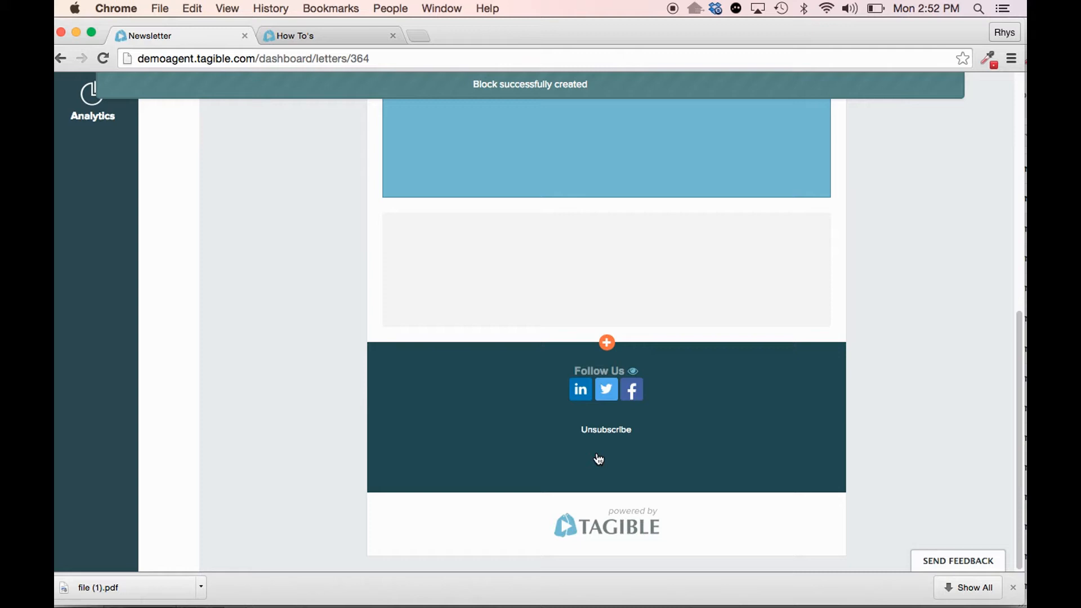
- Assign the Denver Listings channel from My Videos to the newsletter's new video block
scroll(595, 429, up, 8)
scroll(592, 428, down, 2)
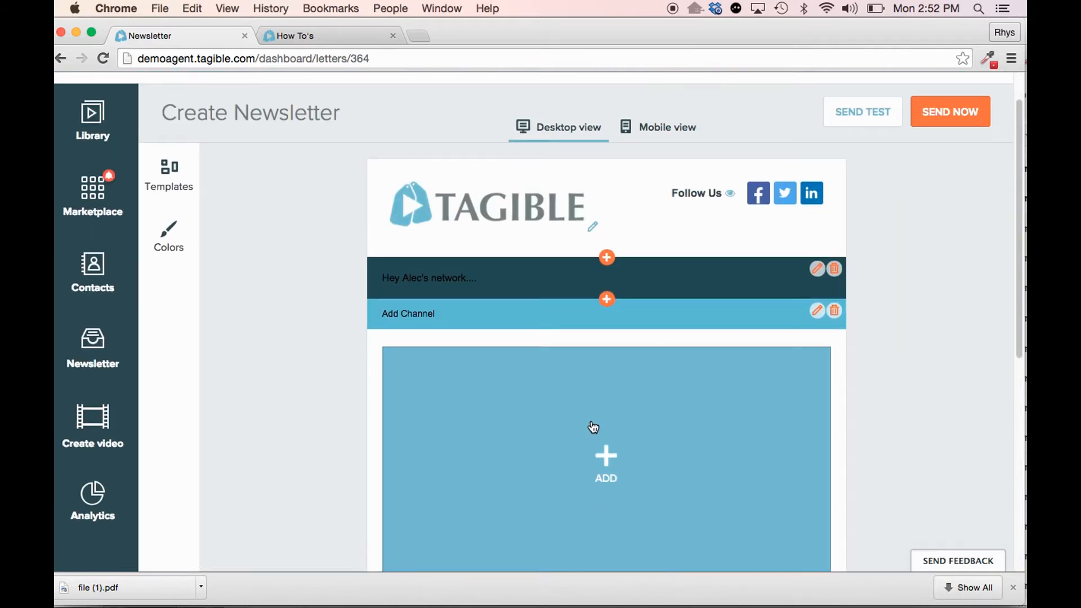
click(611, 461)
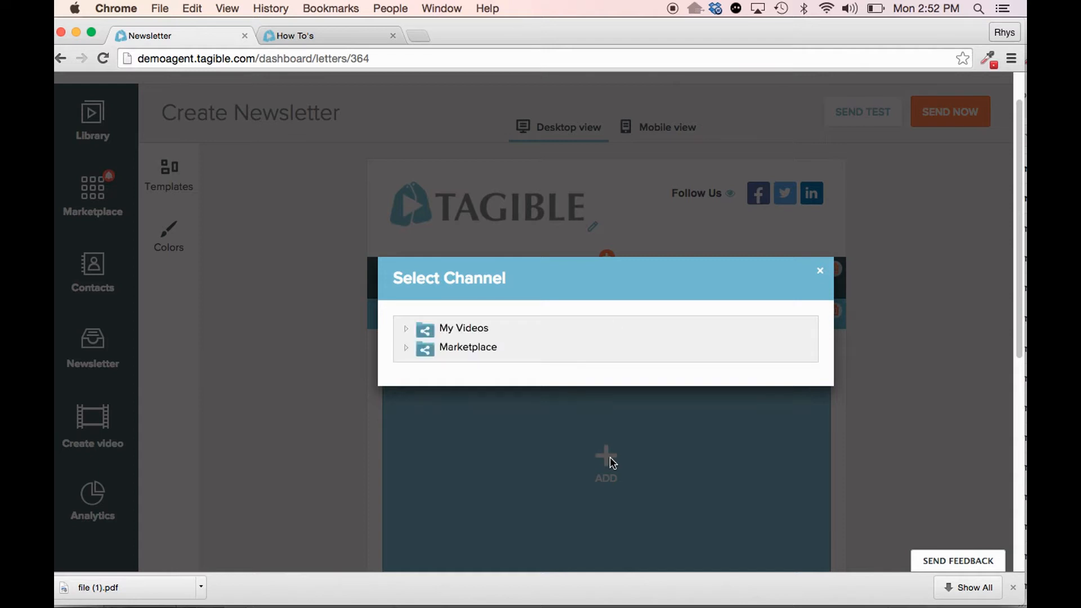
click(407, 328)
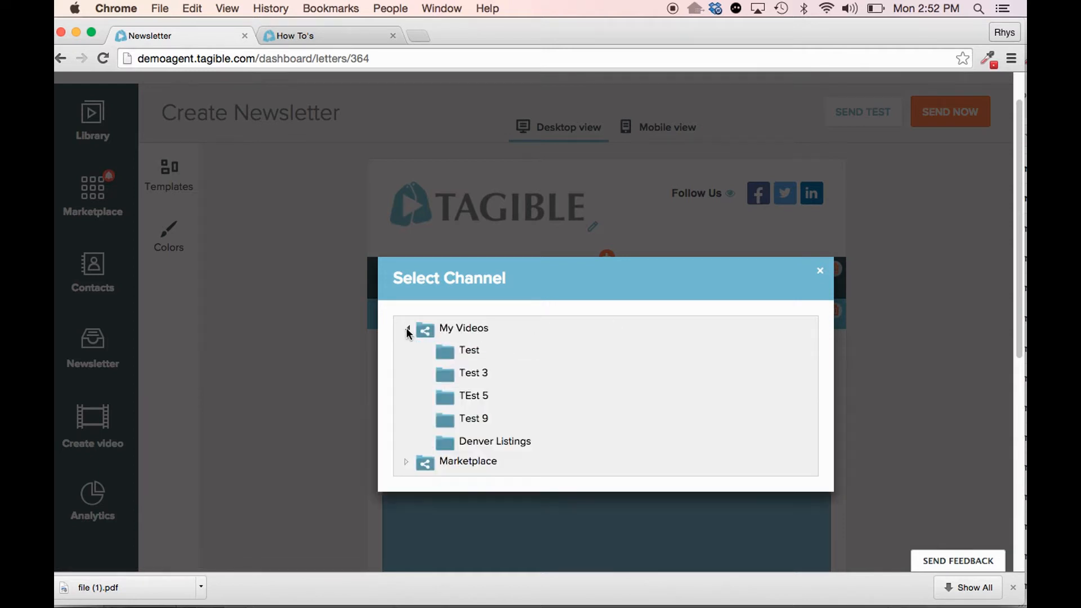
click(453, 445)
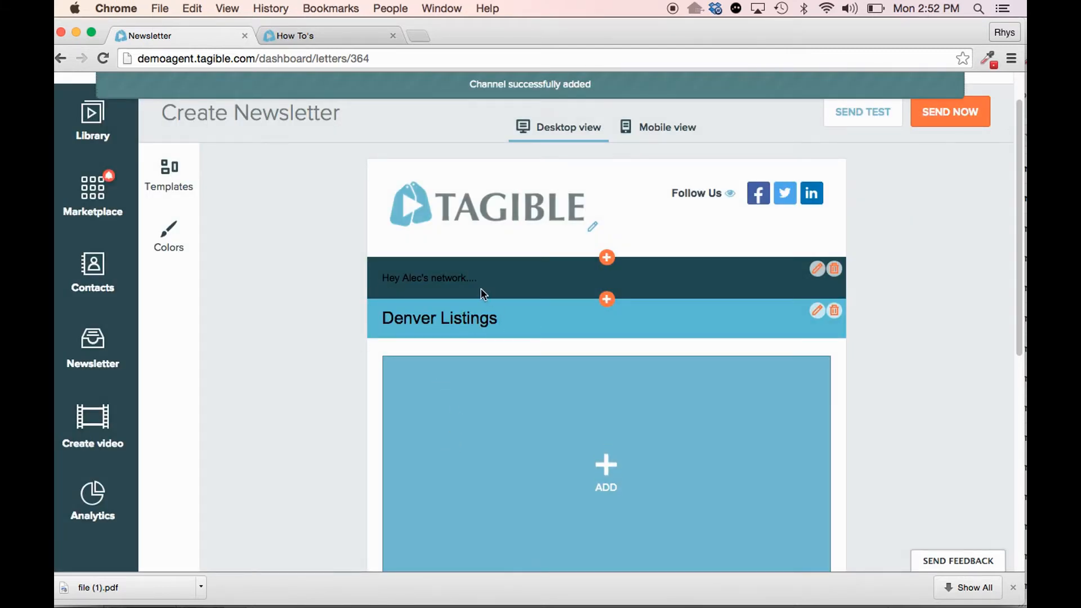
- Add the How To Feature A Video clip to the Denver Listings block
scroll(588, 476, down, 2)
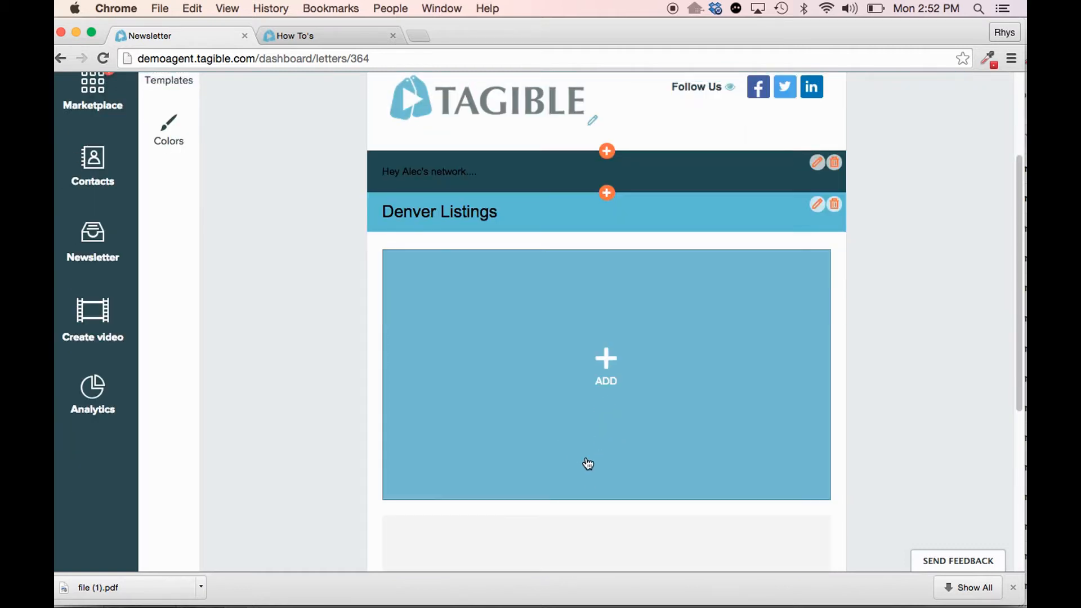
click(606, 358)
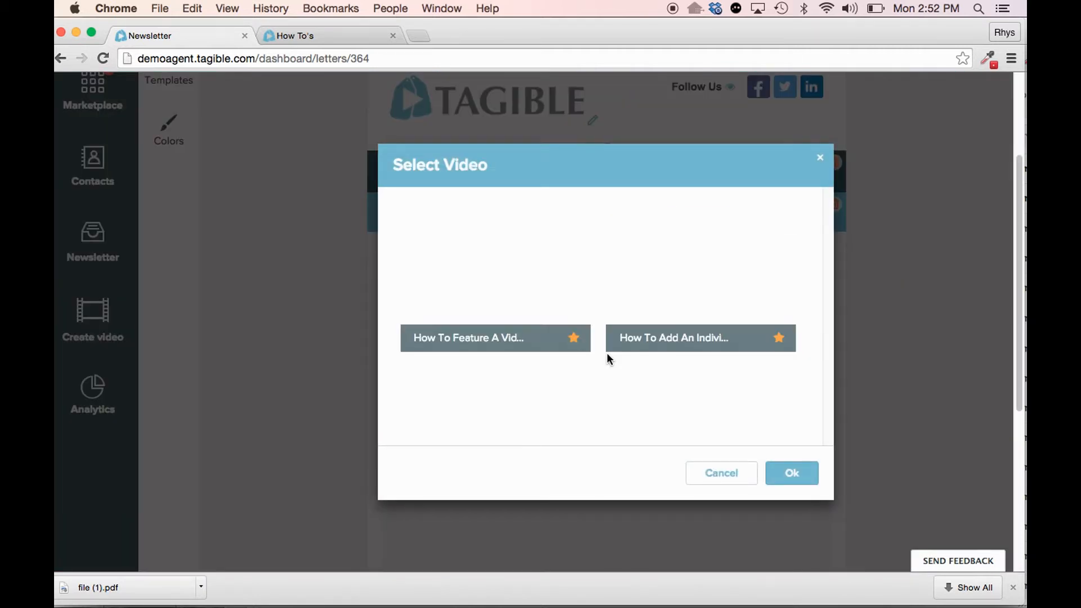
click(607, 354)
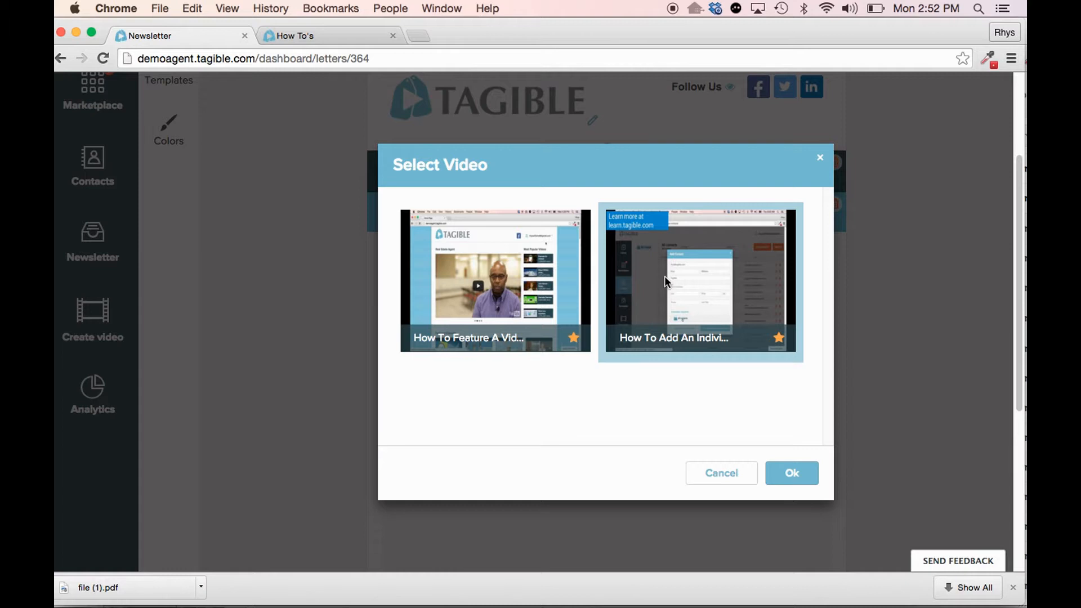
click(568, 270)
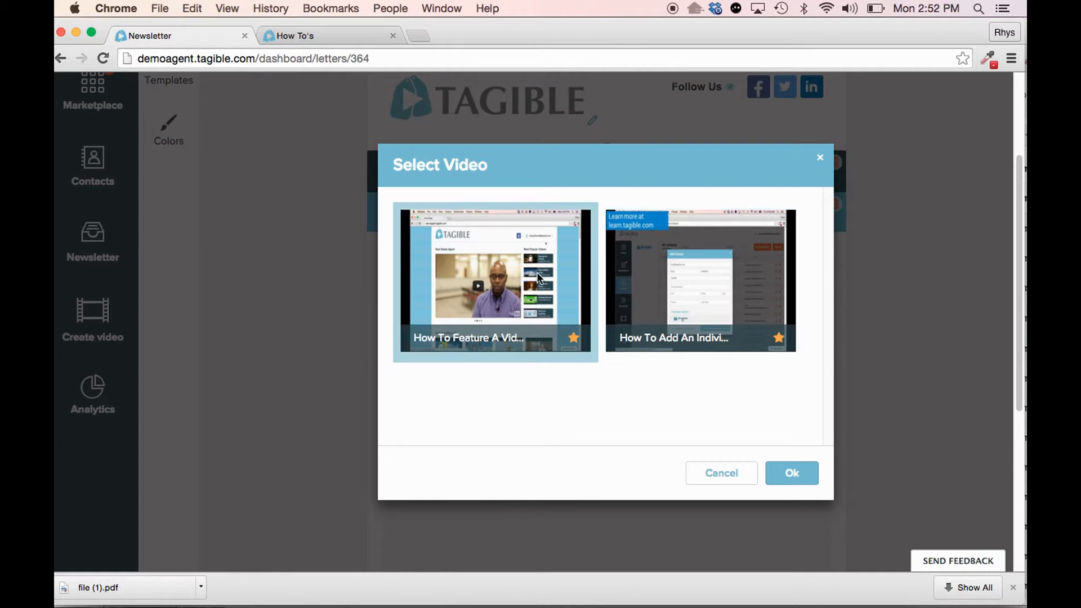
click(791, 475)
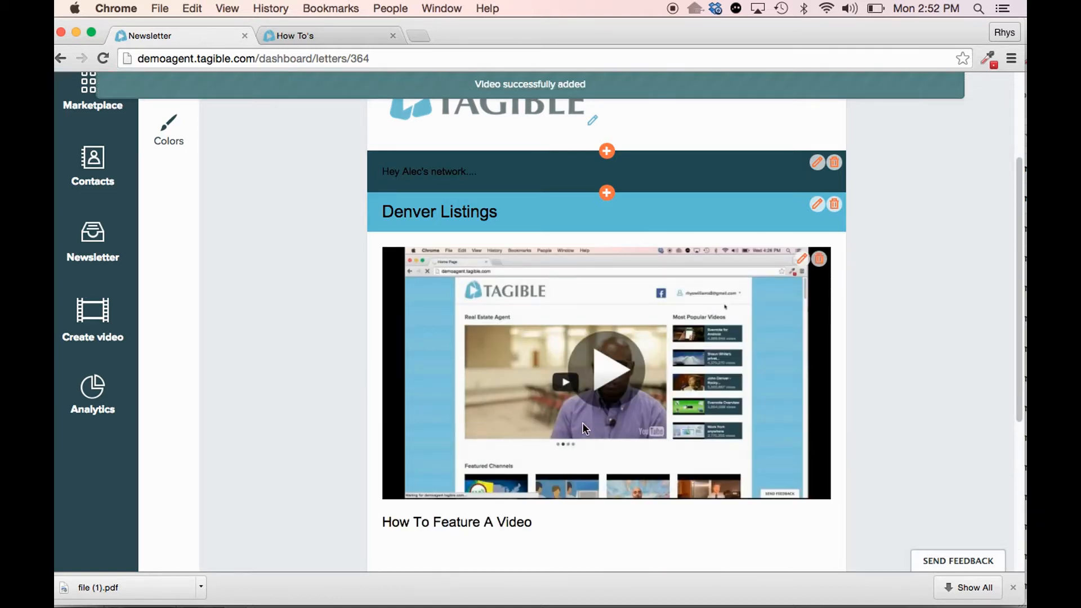
- Insert a Call To Action Template Mockup block between the video block and the newsletter footer
scroll(583, 427, down, 4)
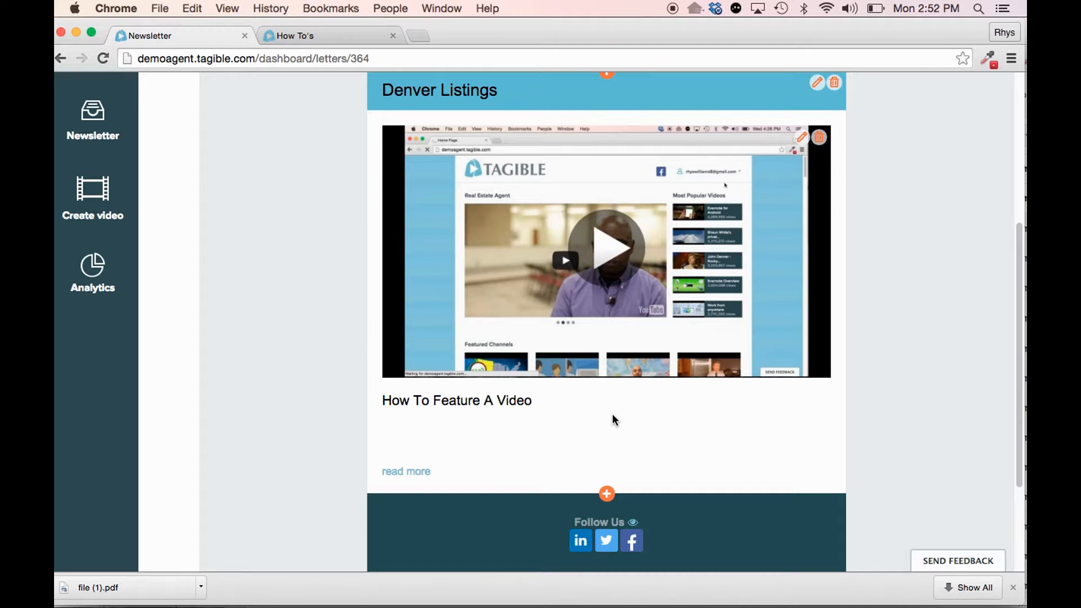
scroll(727, 443, up, 5)
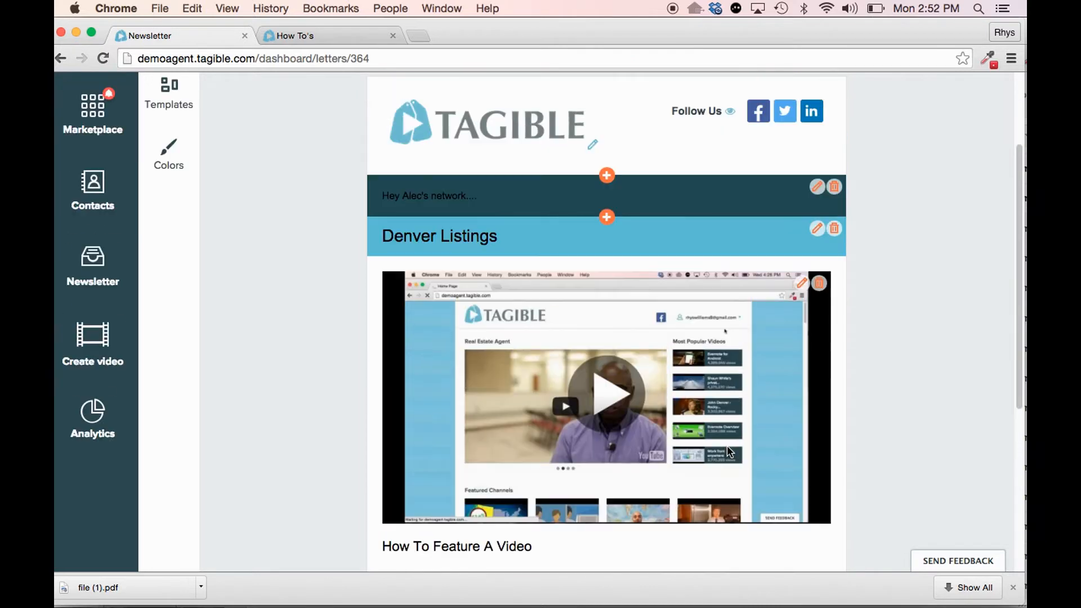
scroll(727, 445, down, 1)
scroll(728, 445, down, 6)
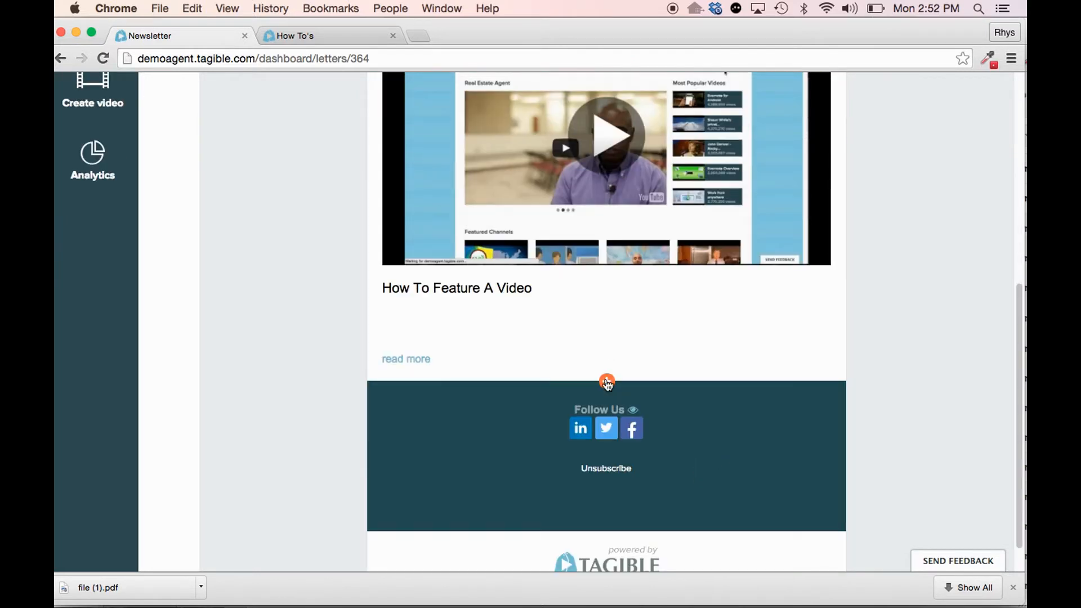
scroll(616, 378, up, 9)
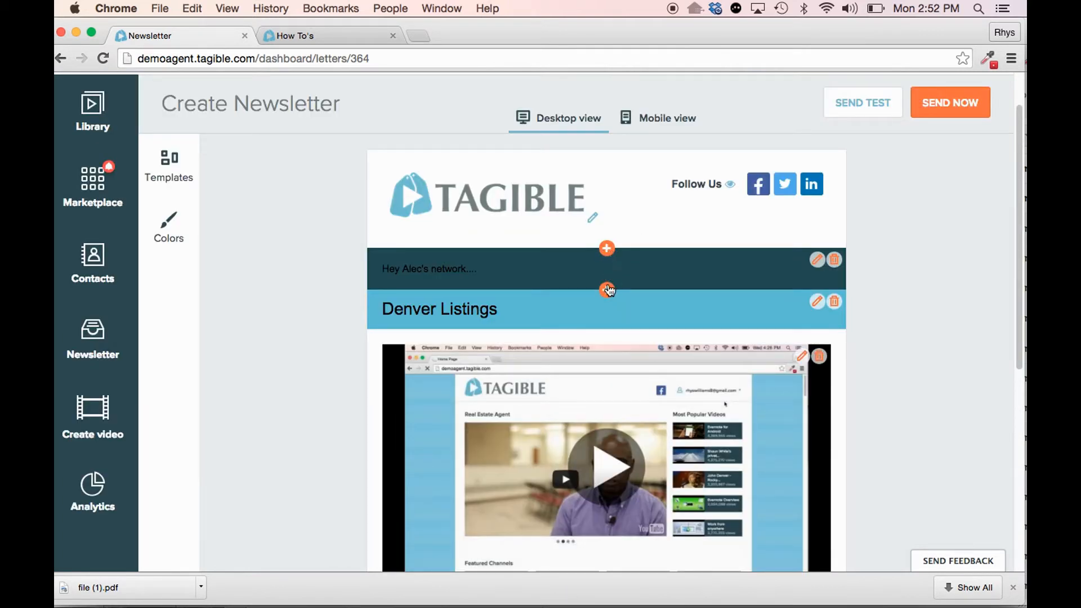
scroll(617, 363, down, 10)
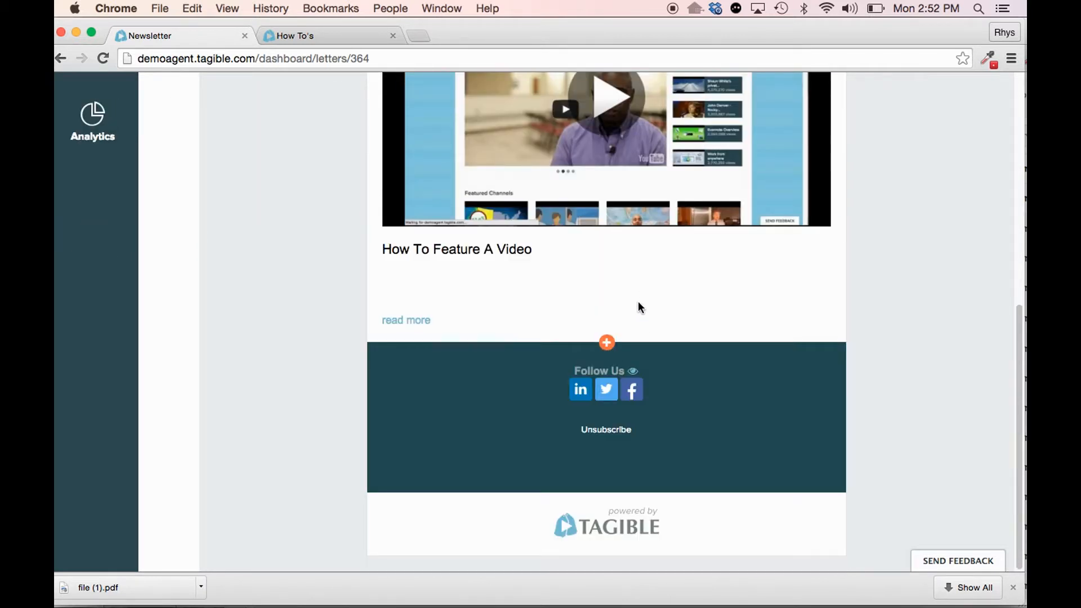
click(607, 343)
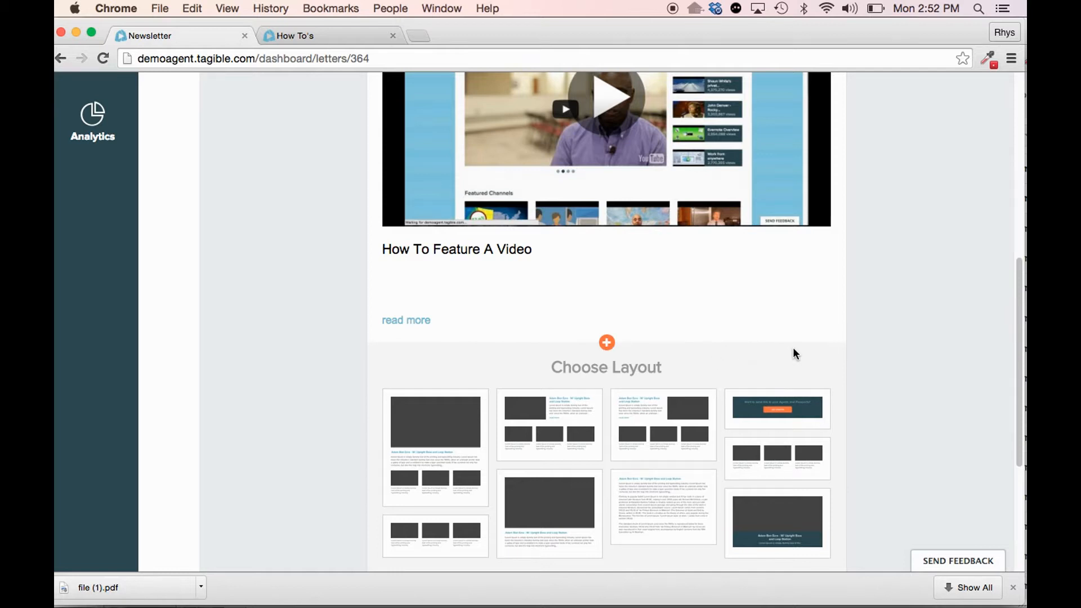
scroll(812, 340, down, 1)
scroll(811, 344, down, 1)
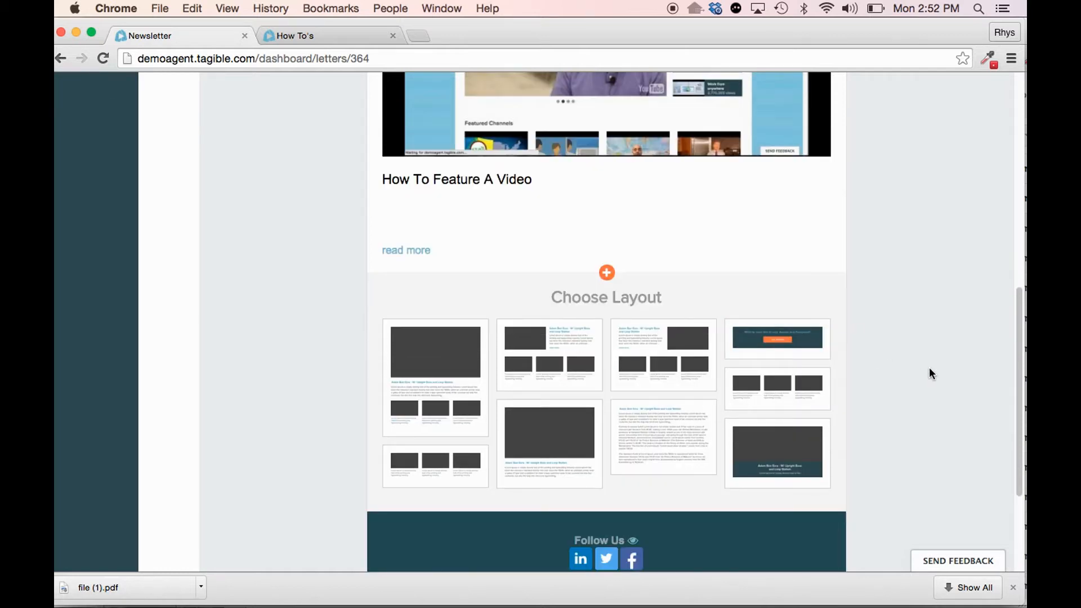
click(805, 348)
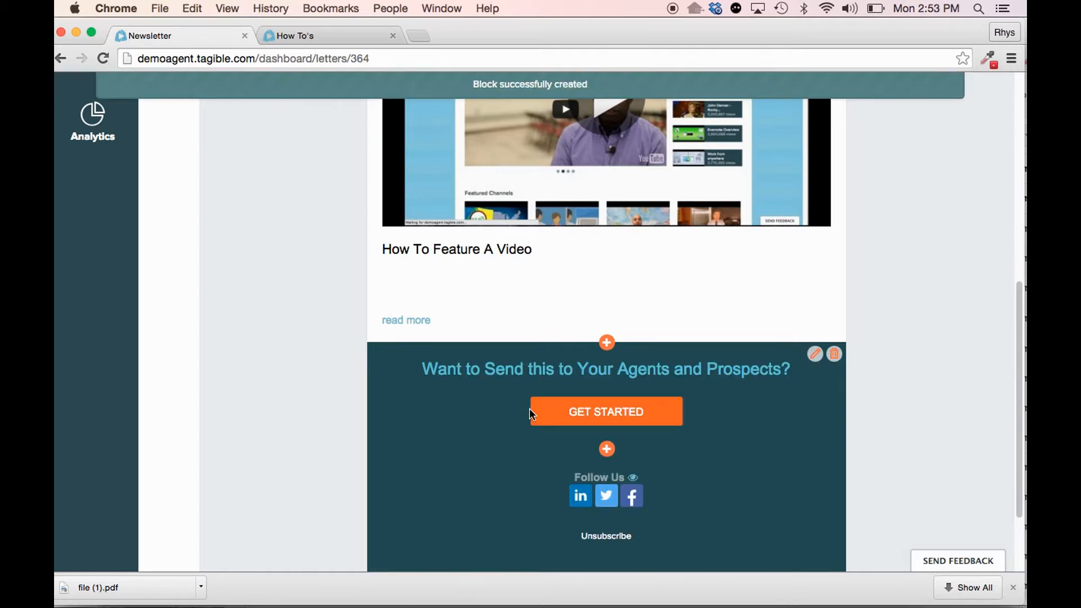
- Set the call-to-action block's text to "Sign Up for a Home Tour Today"
click(815, 355)
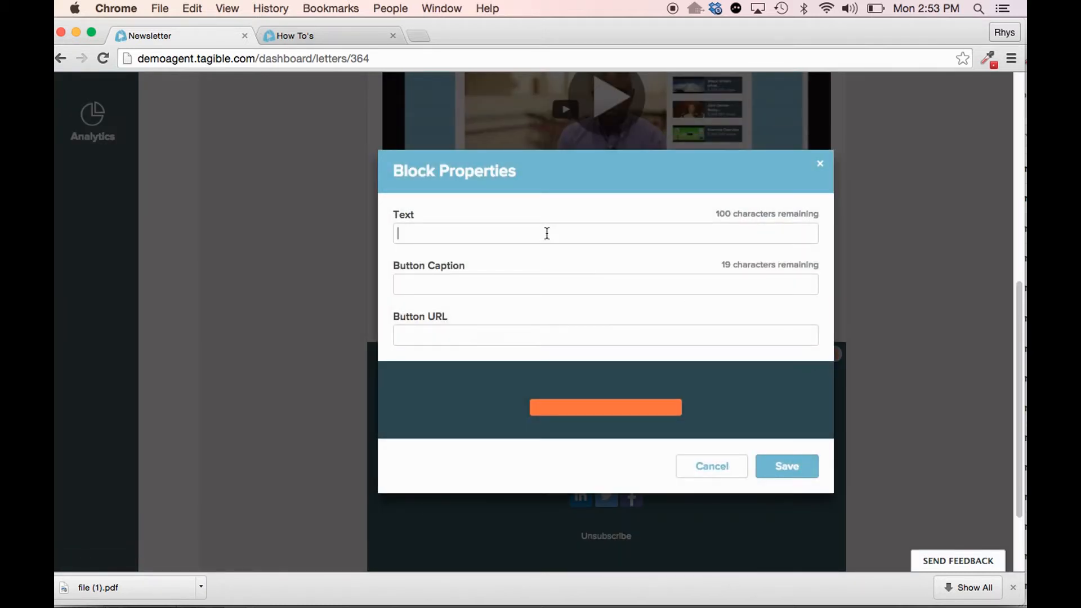
text(Sign )
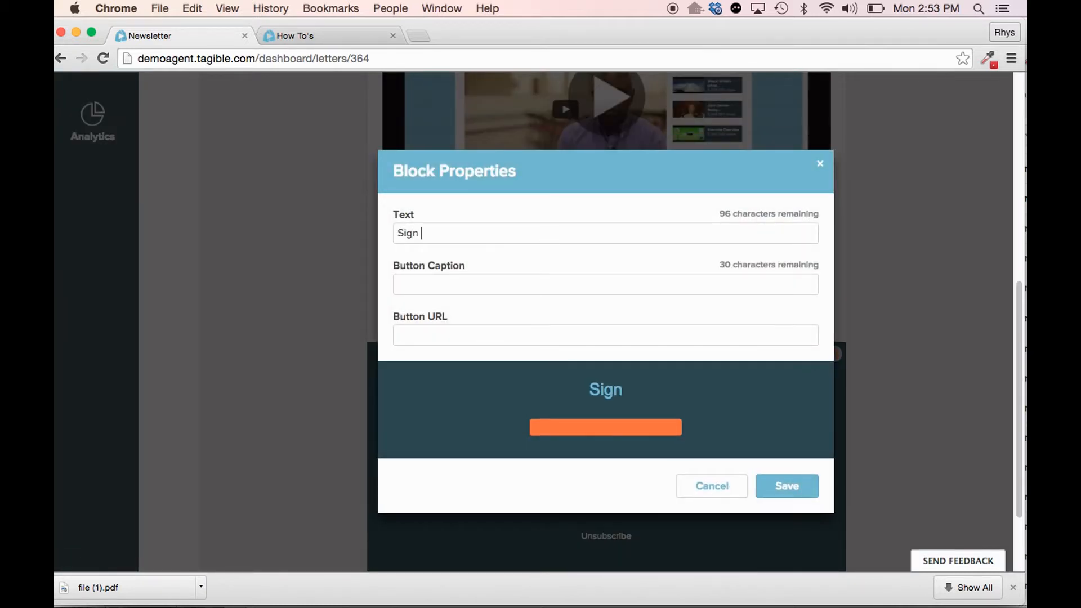
text(Up for a )
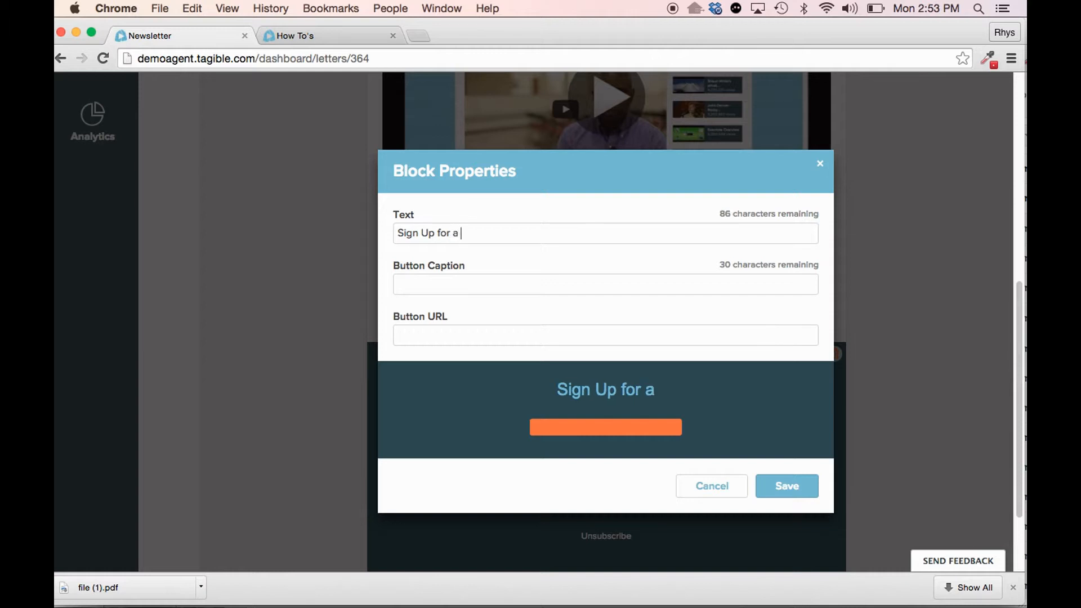
text(Home T)
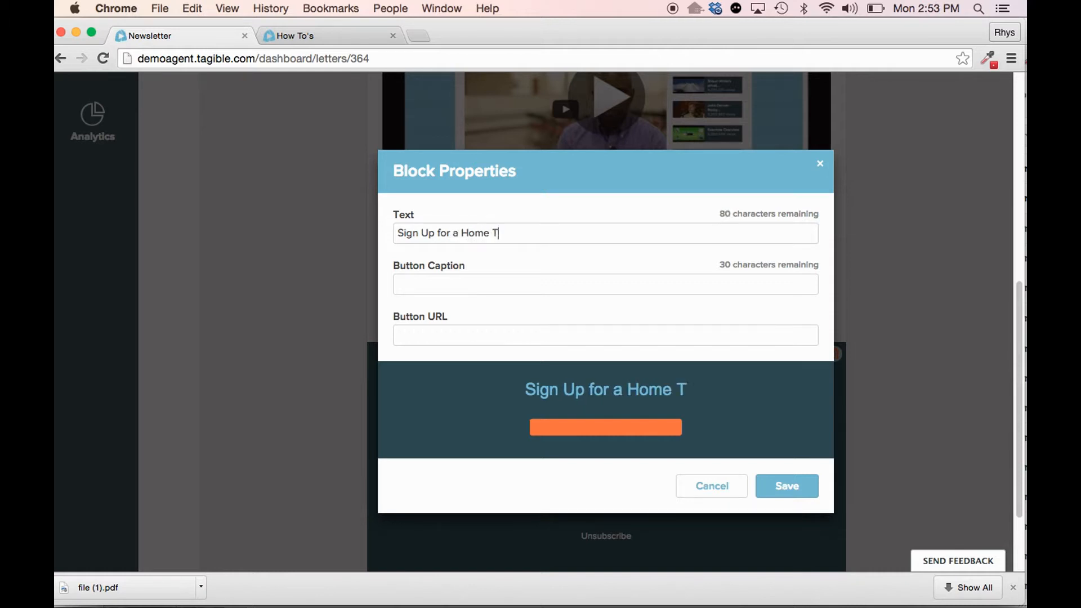
text(our Today)
key(Tab)
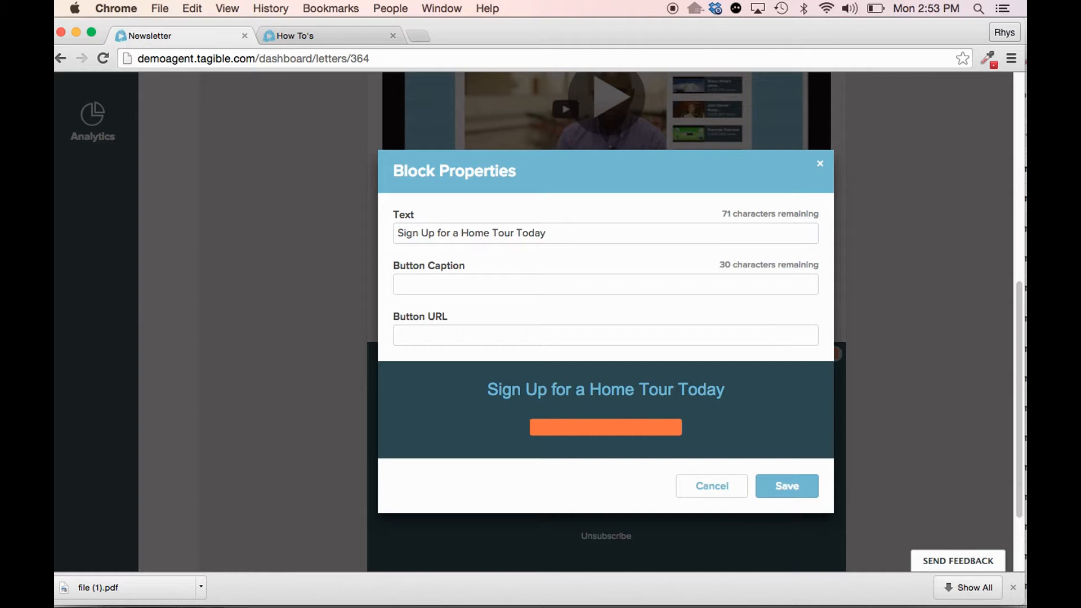
- Caption the call-to-action button "Sign Up", link it to the agent's personal website address, and save the block
text(Sign Up)
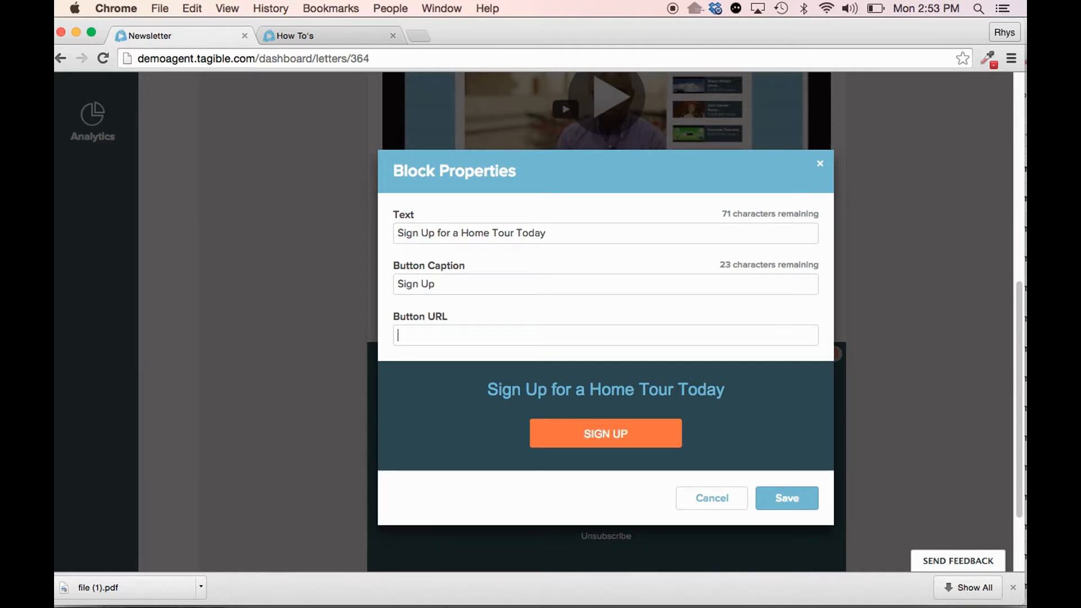
text(www.alecgress.com)
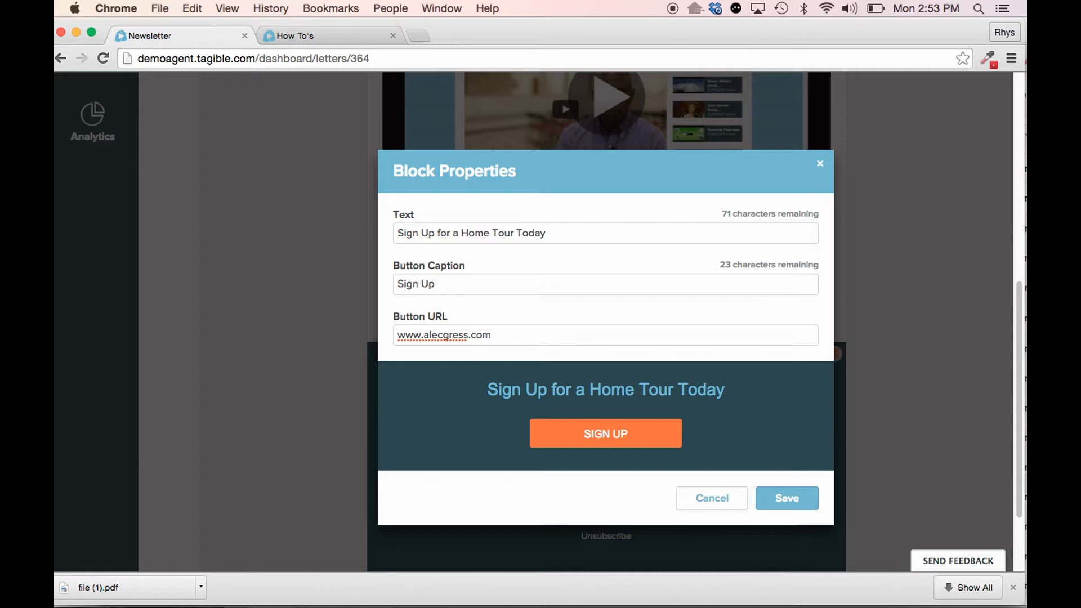
click(788, 495)
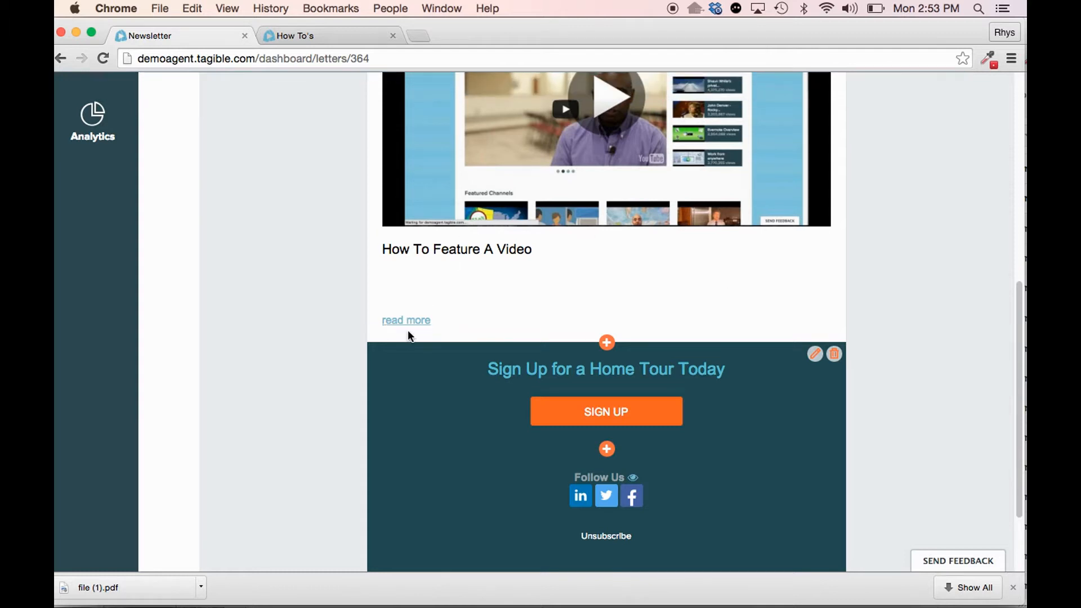
- Change the newsletter's text block background colour to white (ffffff) and save it
scroll(475, 357, up, 10)
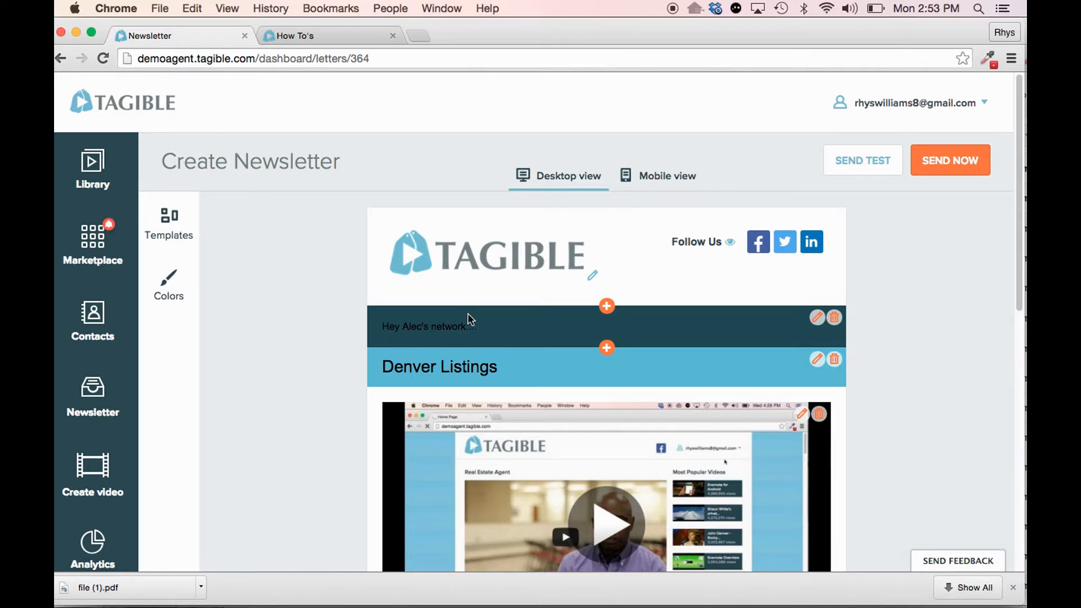
scroll(467, 323, down, 10)
scroll(449, 355, up, 10)
click(178, 292)
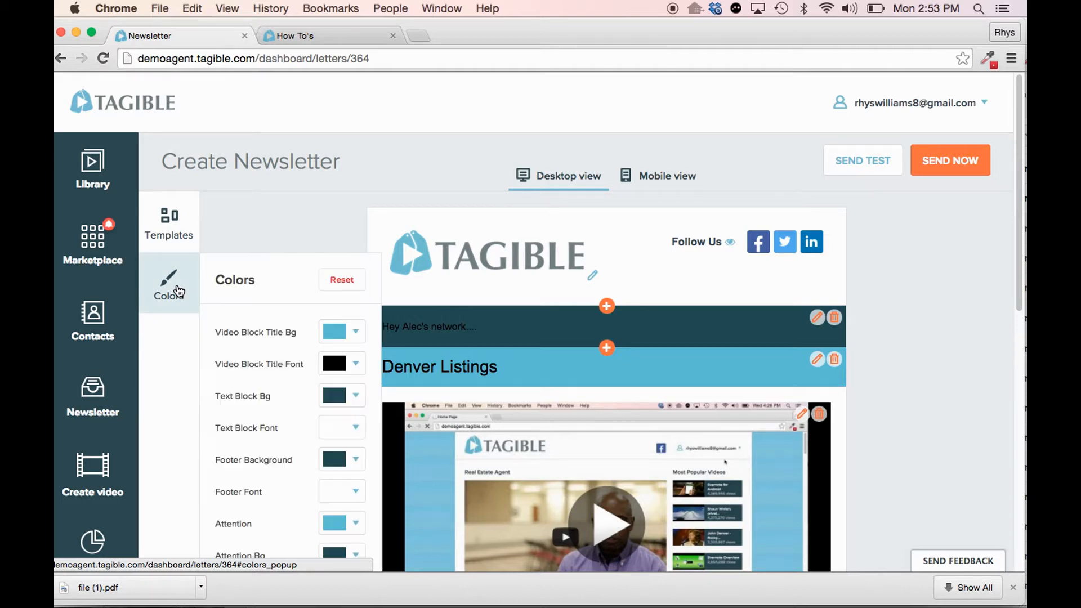
scroll(304, 370, down, 2)
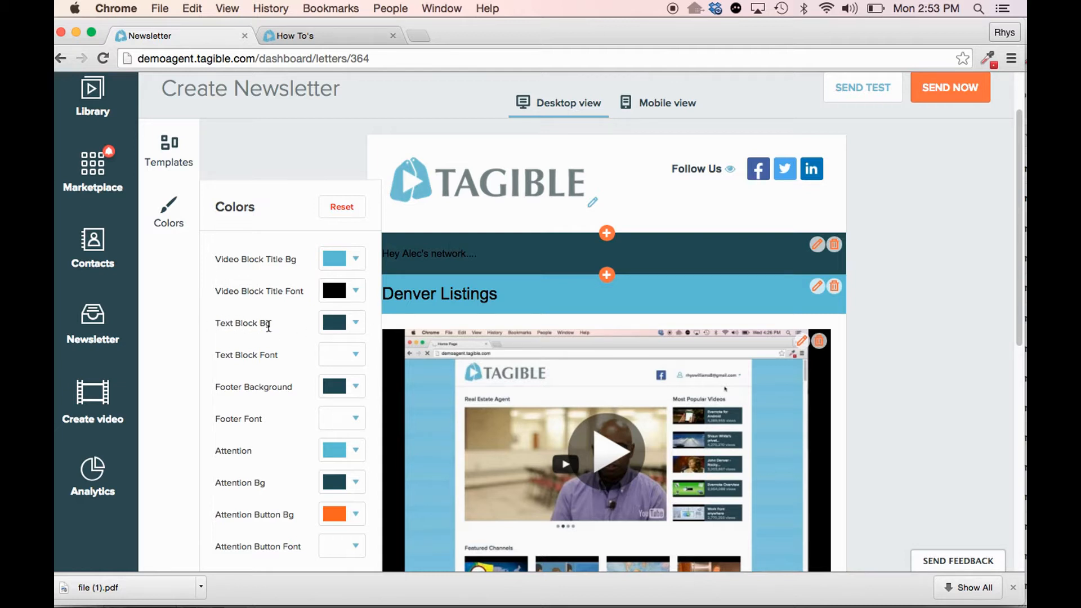
click(352, 328)
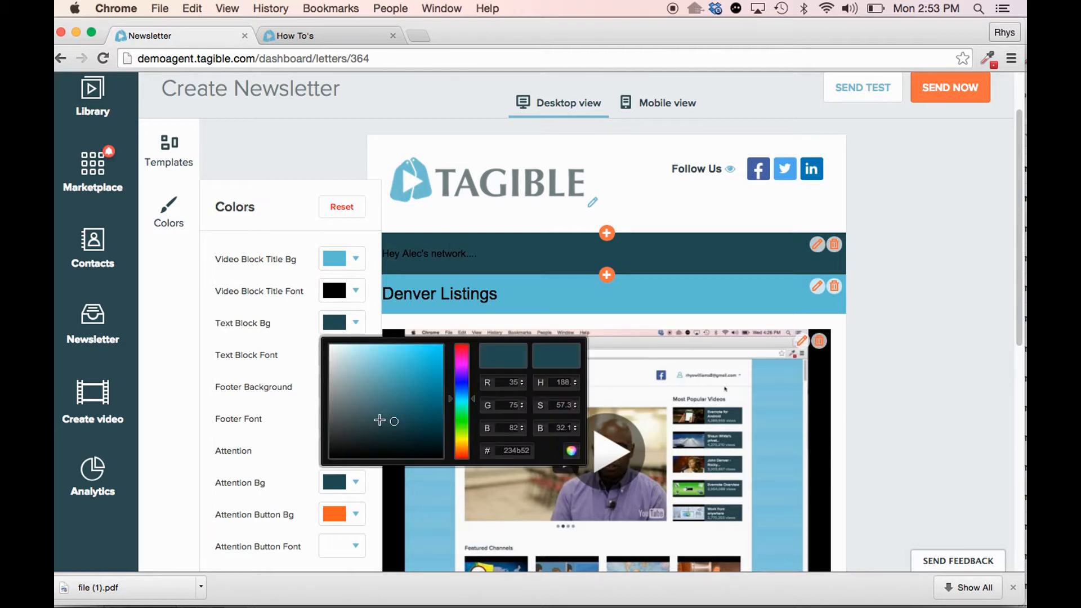
drag(393, 422, 318, 338)
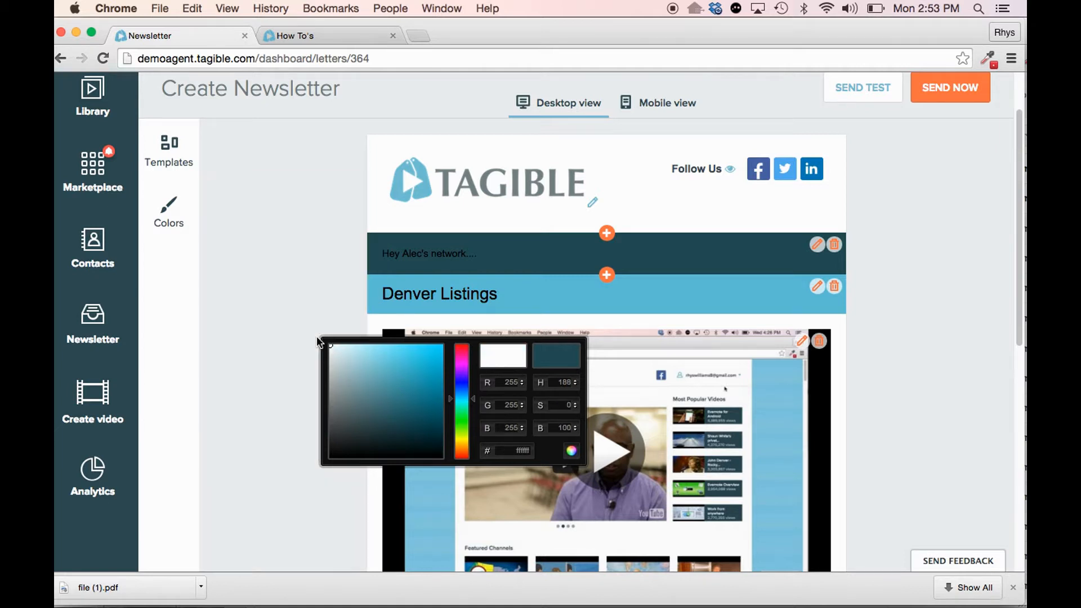
click(572, 451)
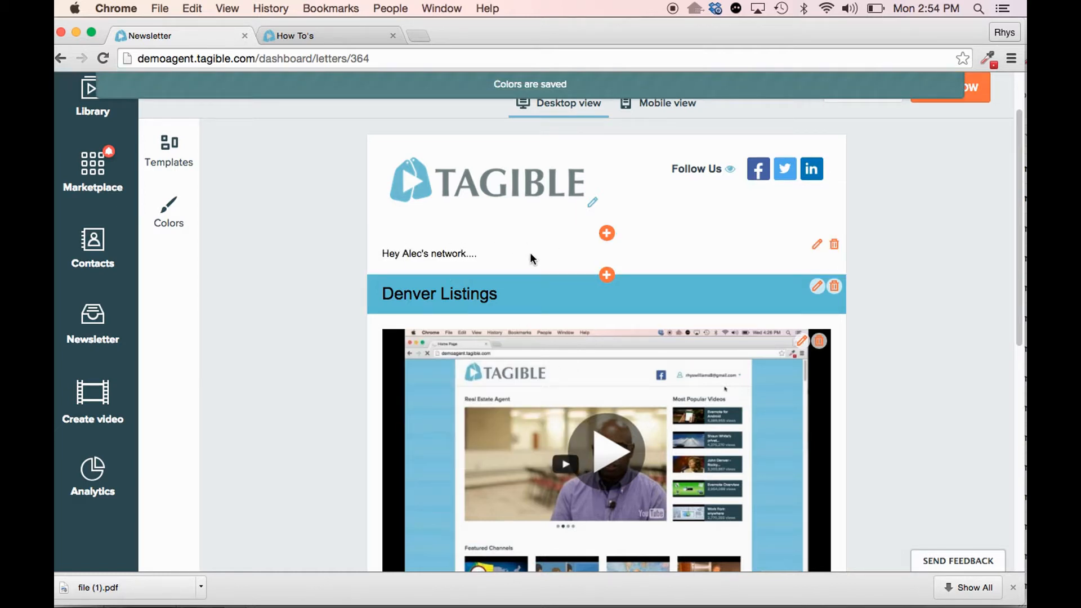
- Reset the newsletter's colours to their defaults and close the colour settings
click(169, 211)
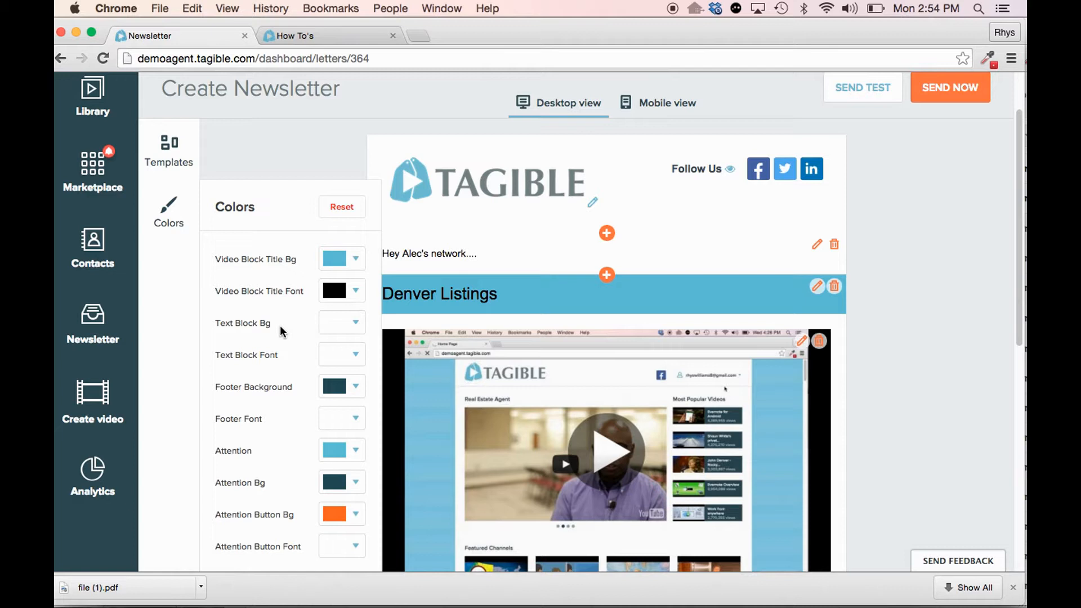
click(348, 212)
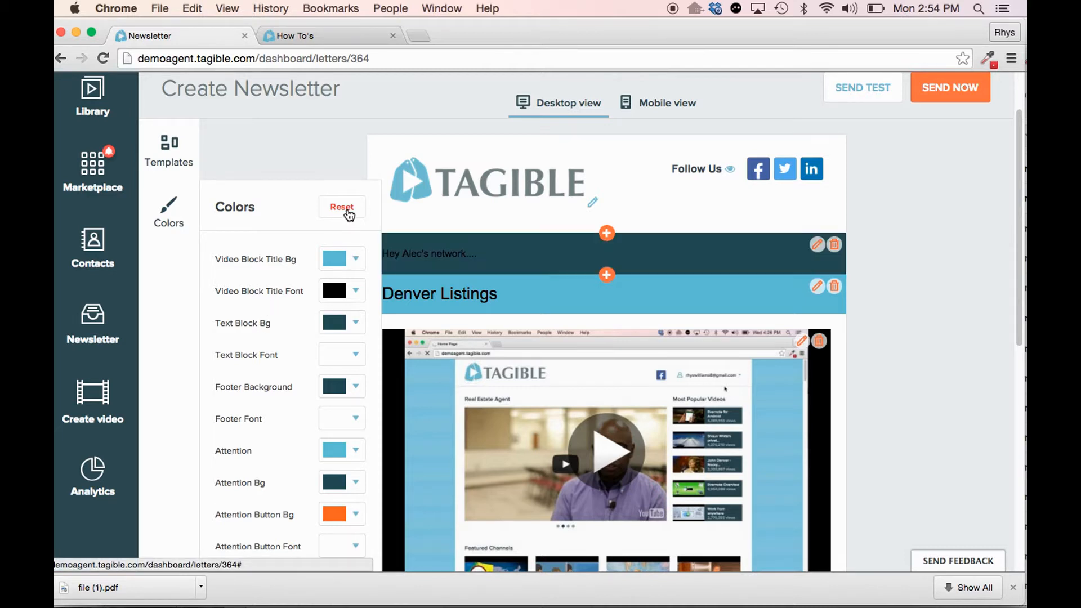
click(324, 135)
scroll(323, 288, down, 9)
scroll(322, 287, up, 10)
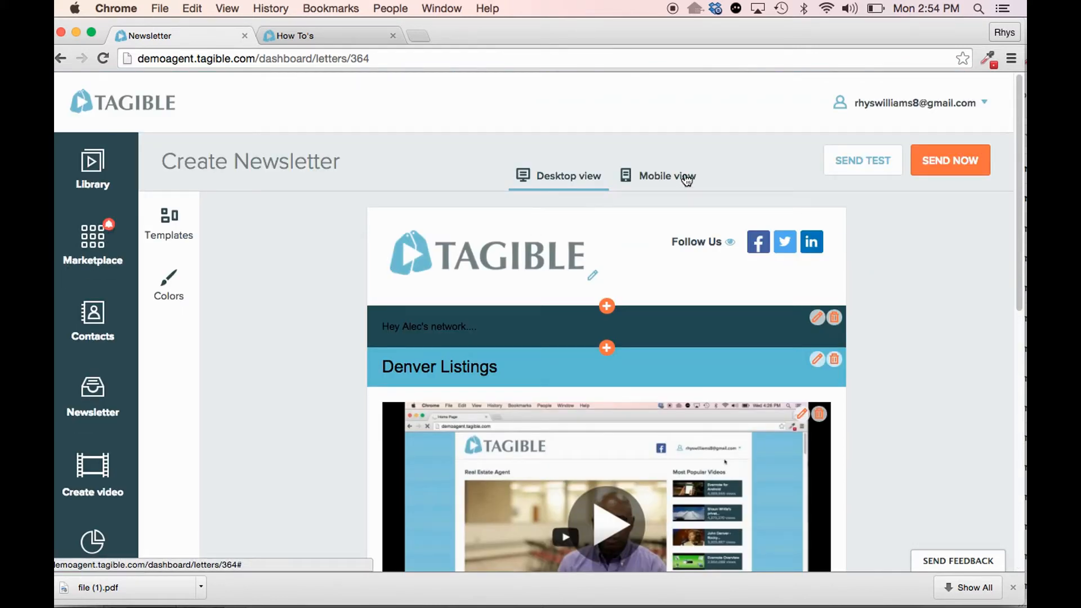
scroll(615, 343, down, 3)
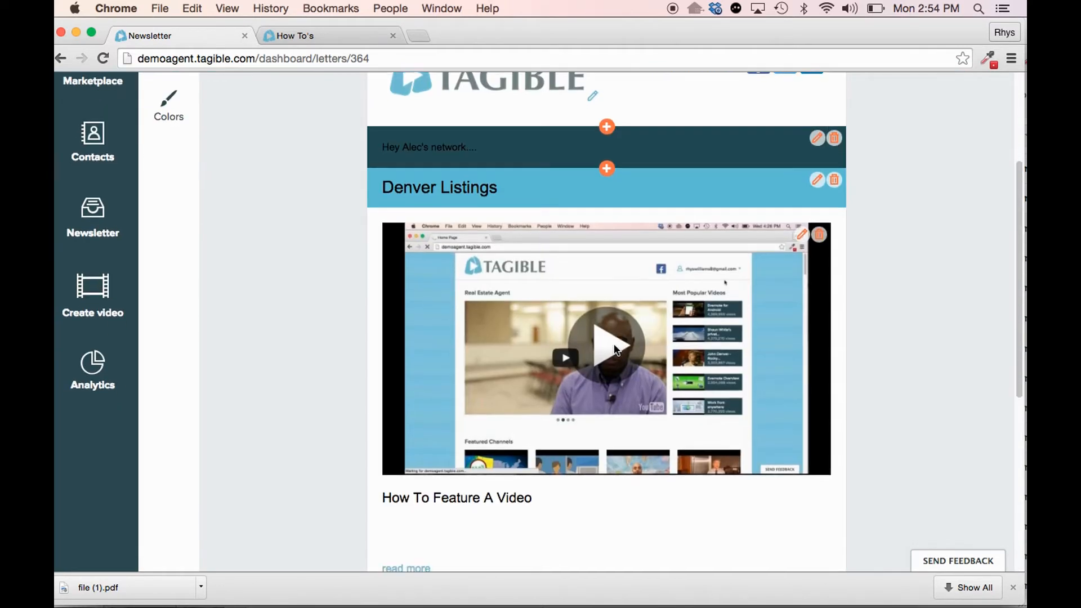
- Preview the whole newsletter in mobile view down to its footer, and return to desktop view
scroll(615, 349, up, 3)
click(658, 180)
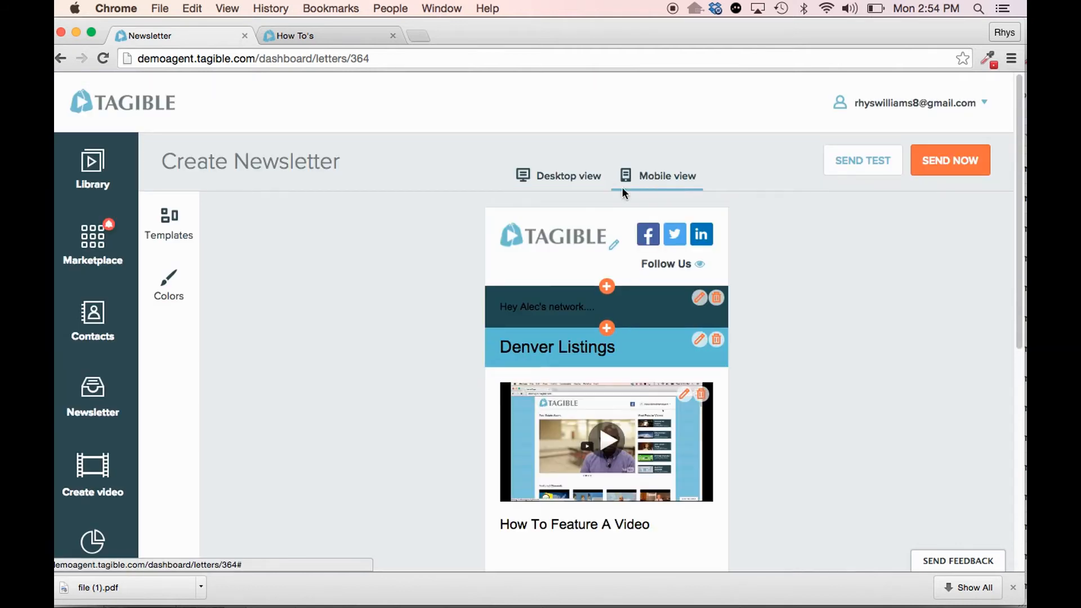
scroll(447, 299, down, 5)
scroll(445, 307, down, 3)
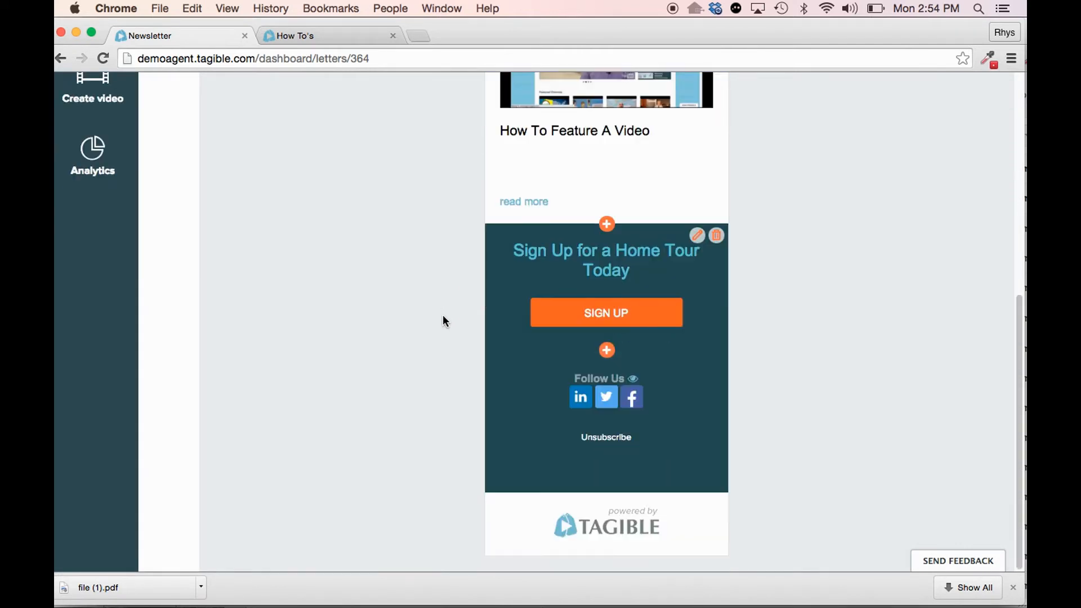
scroll(442, 318, up, 7)
click(561, 183)
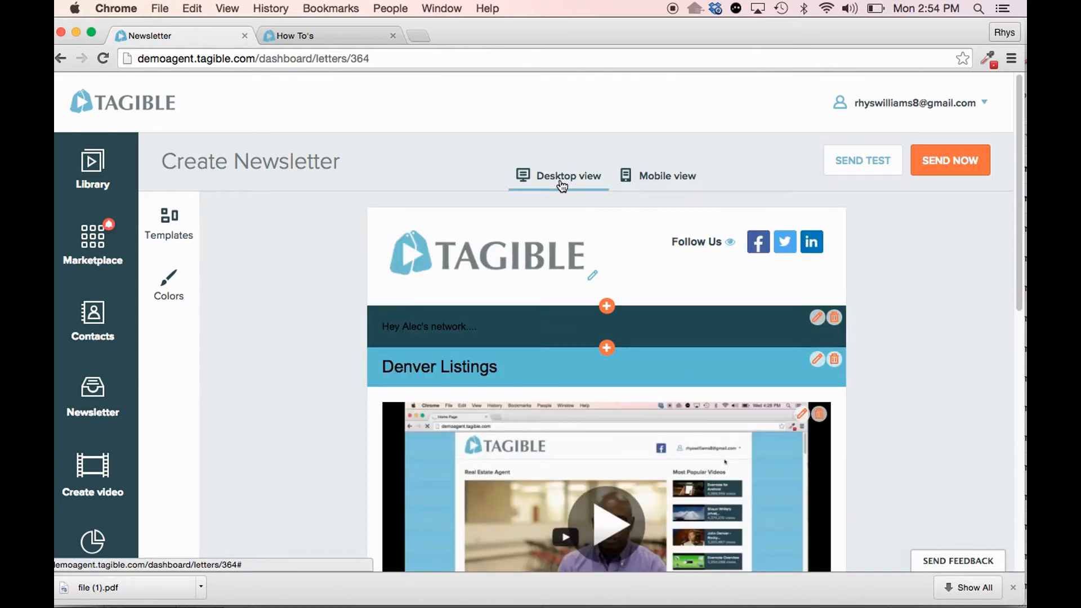
click(861, 163)
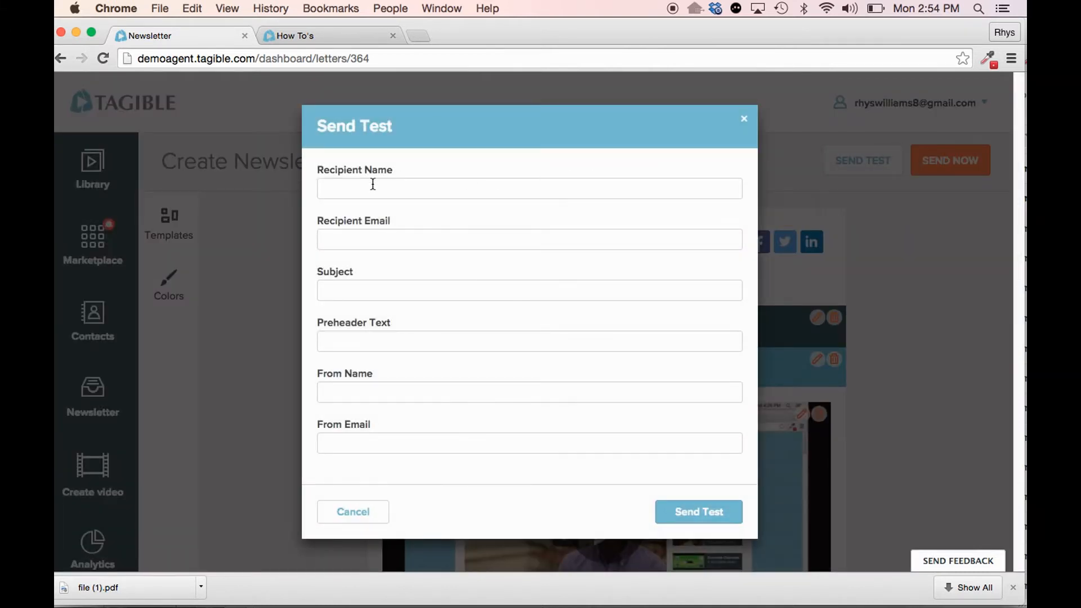
text(Alec)
key(Tab)
click(354, 513)
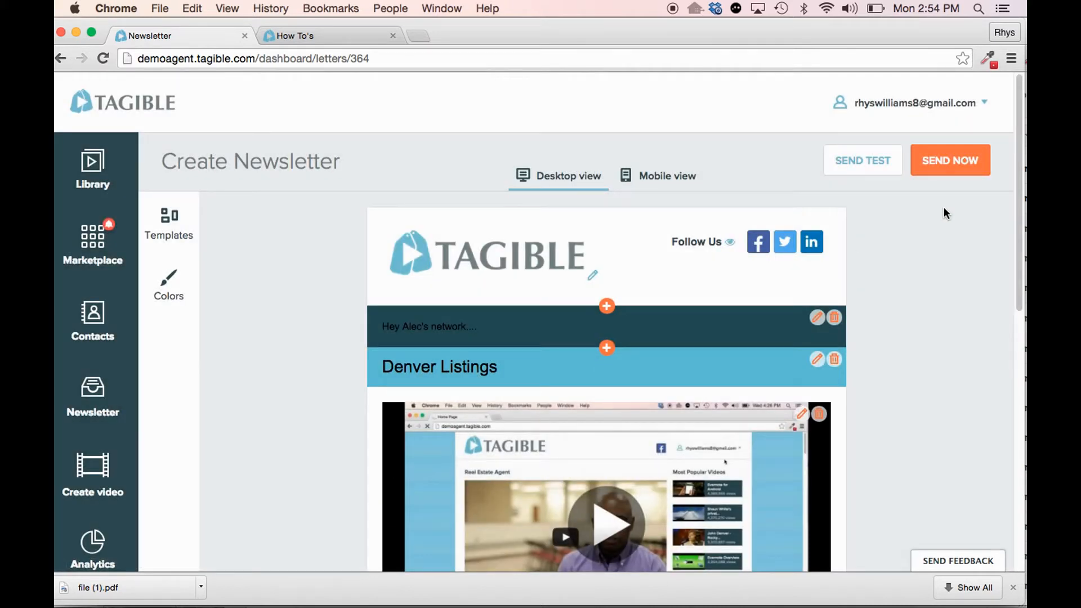
- Start sending the newsletter, choose All contacts as the recipients, and proceed to the email setup
click(953, 164)
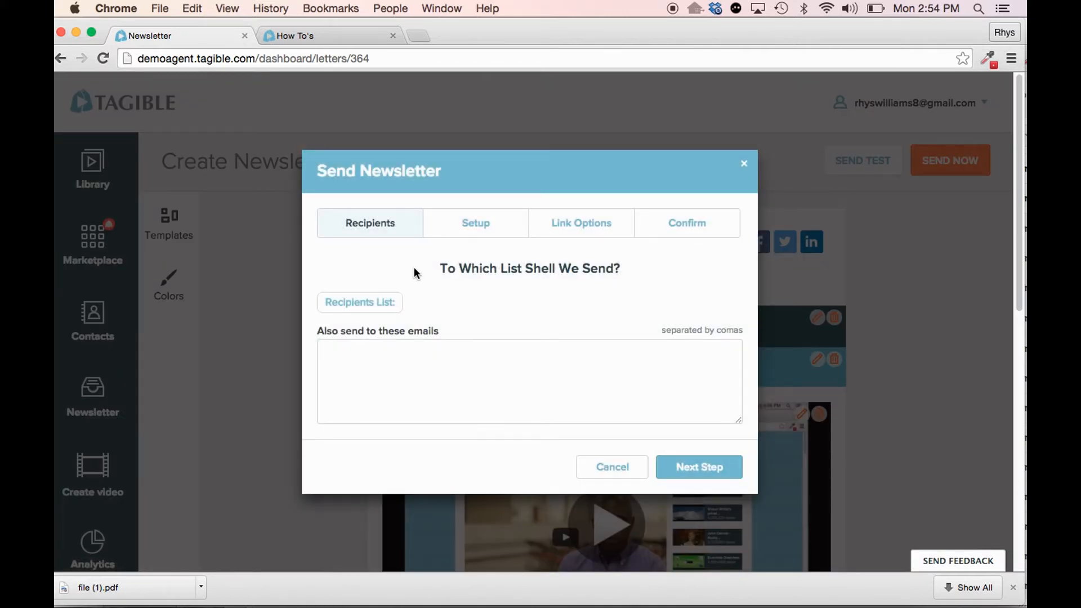
click(366, 307)
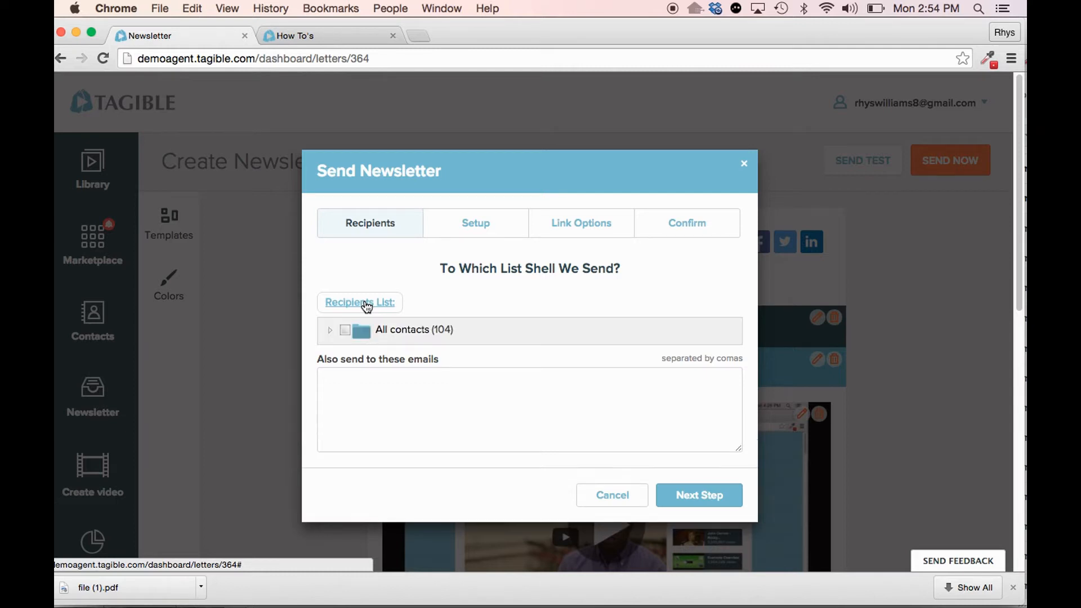
click(330, 332)
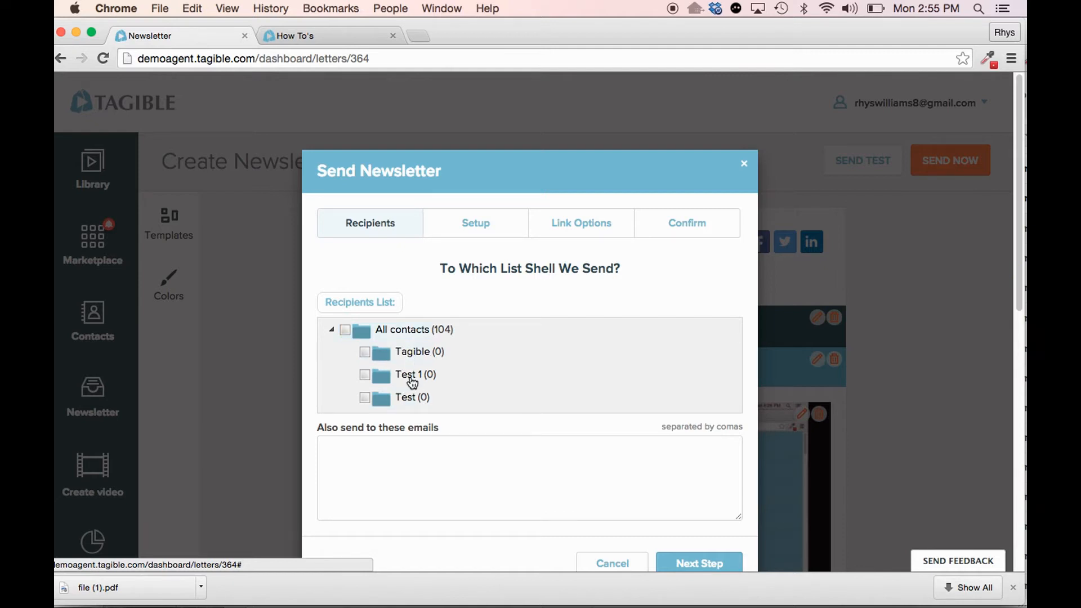
click(346, 332)
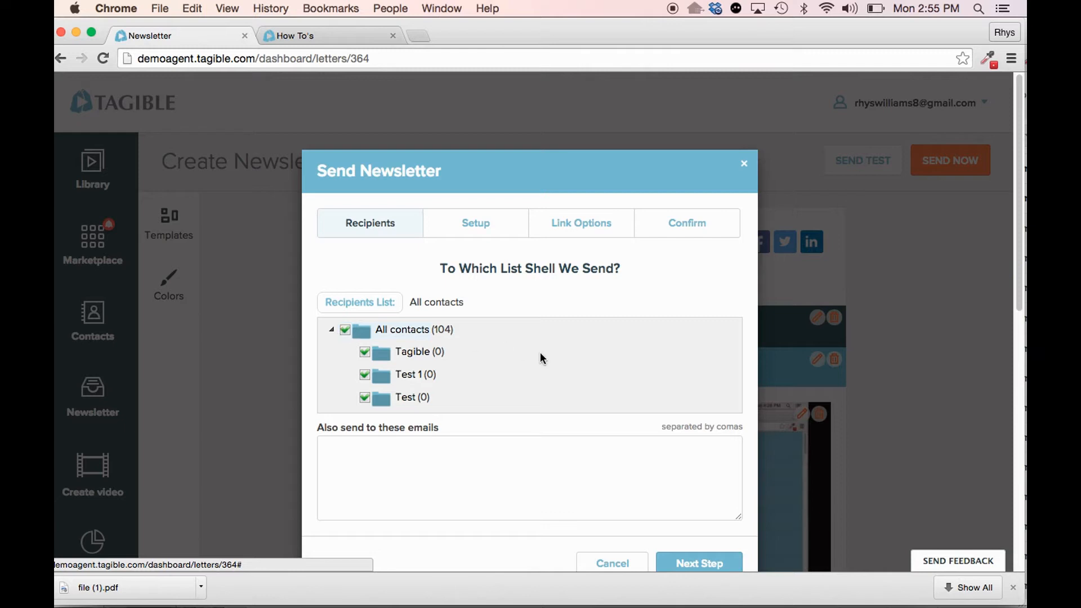
scroll(542, 358, down, 2)
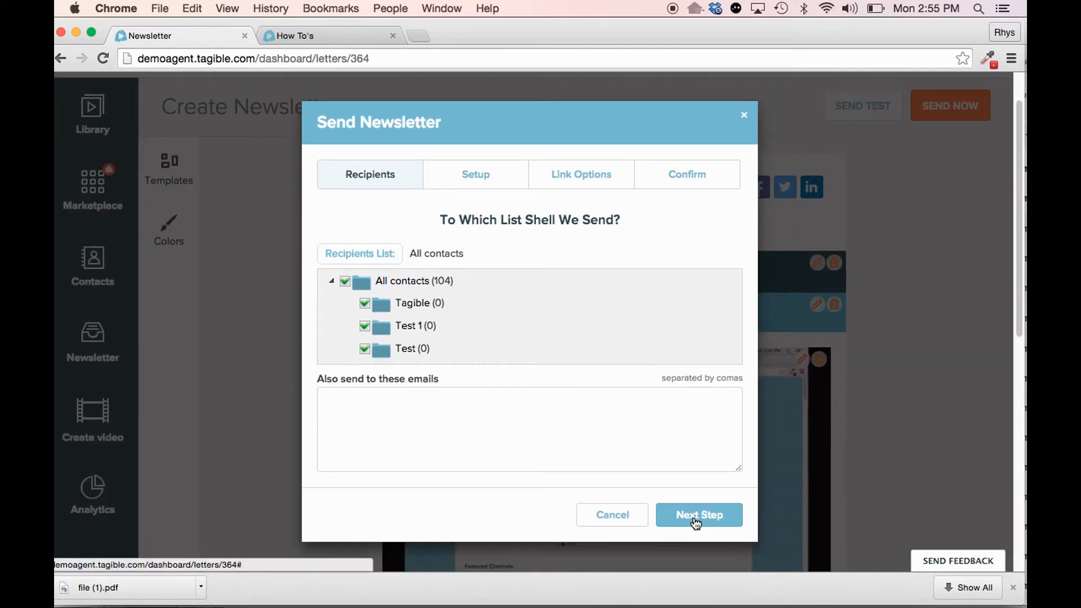
click(696, 515)
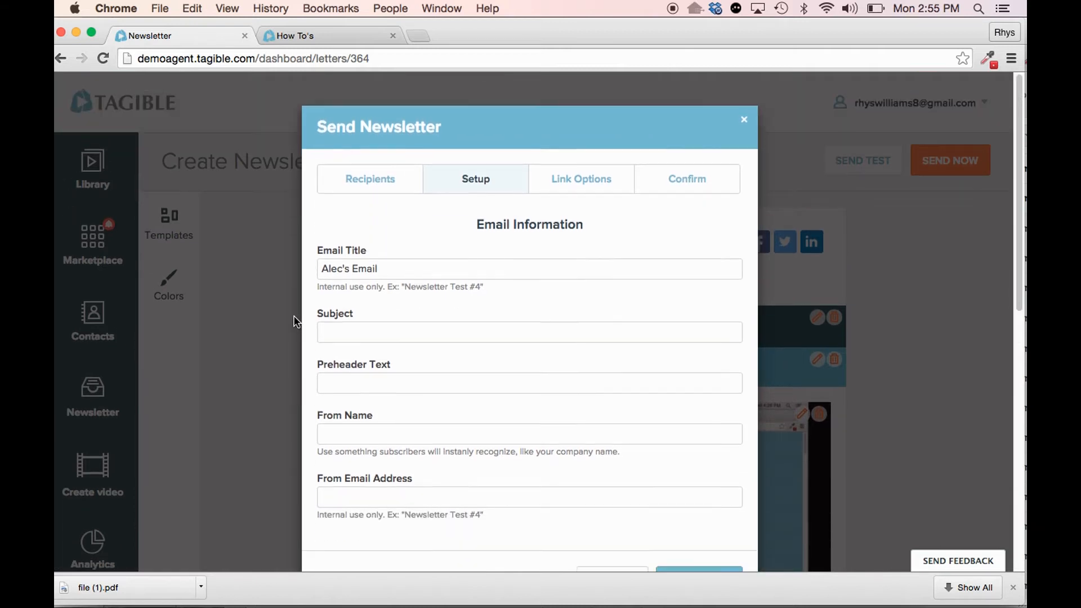
- Set the email's subject to "Whats going on in Denver" and its preheader text to "Hey guys..."
click(357, 314)
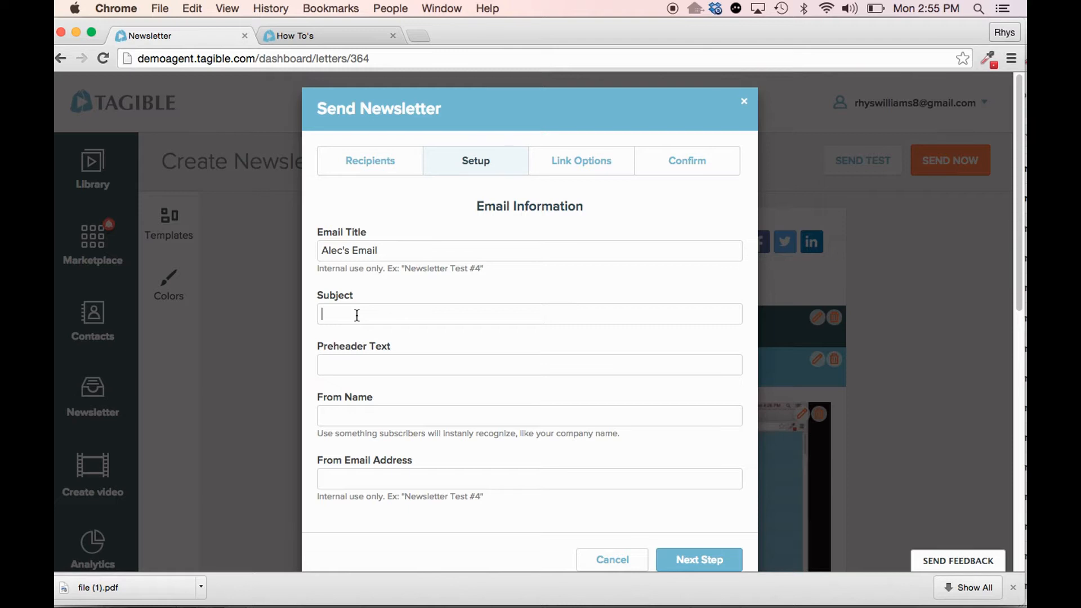
text(Whats going on in Denver)
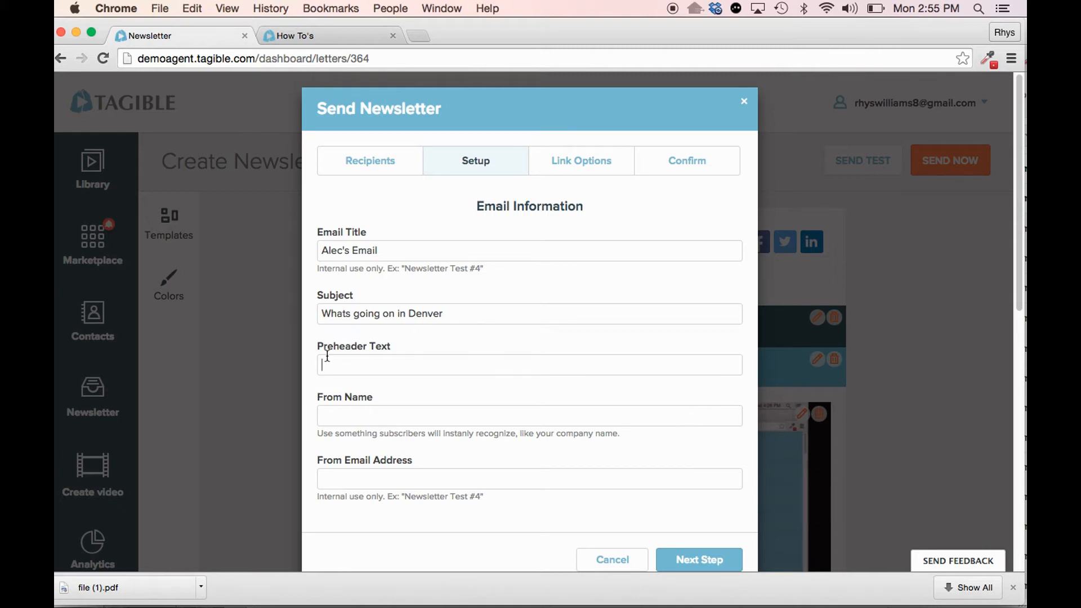
text(Hey t)
key(BackSpace)
text(guys...)
- Fill in the sender's name and from email address, and proceed to the link options
text(Alec)
key(Tab)
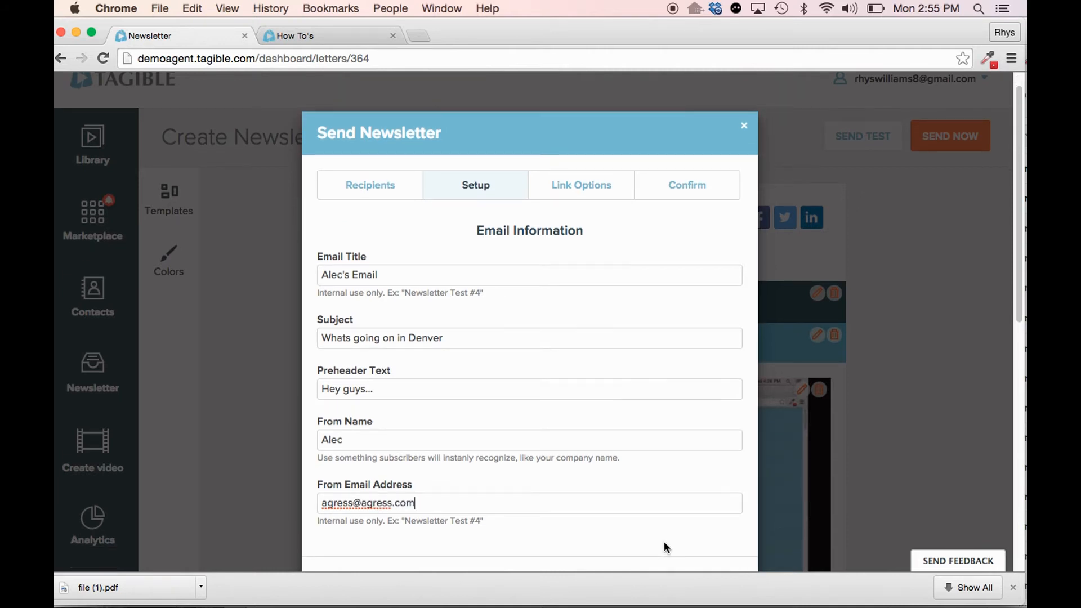
click(688, 560)
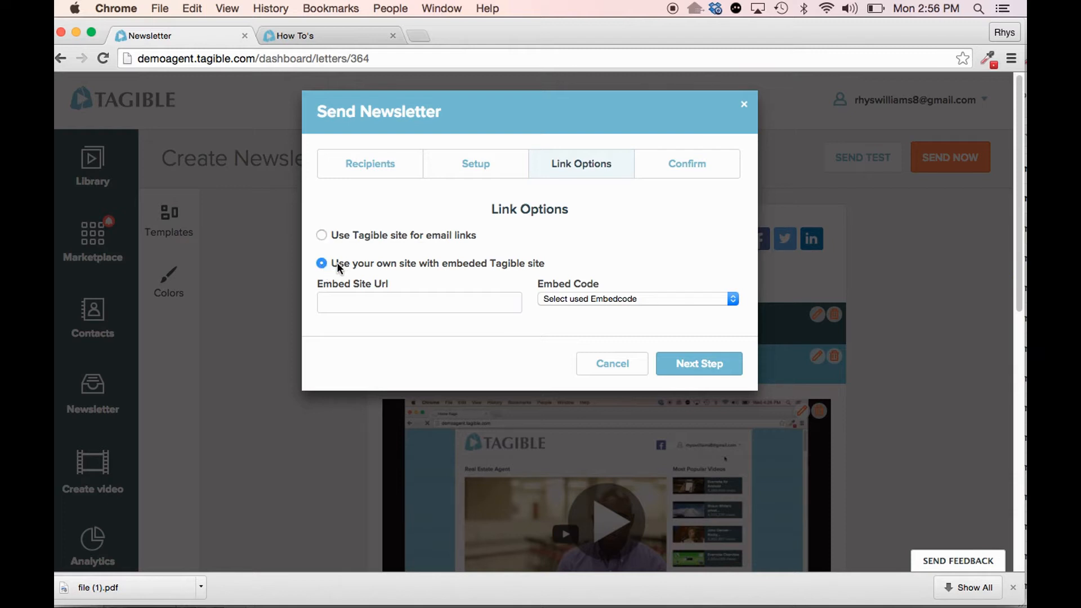
- Check the embed codes offered for linking to your own site, and proceed to the send confirmation
click(686, 298)
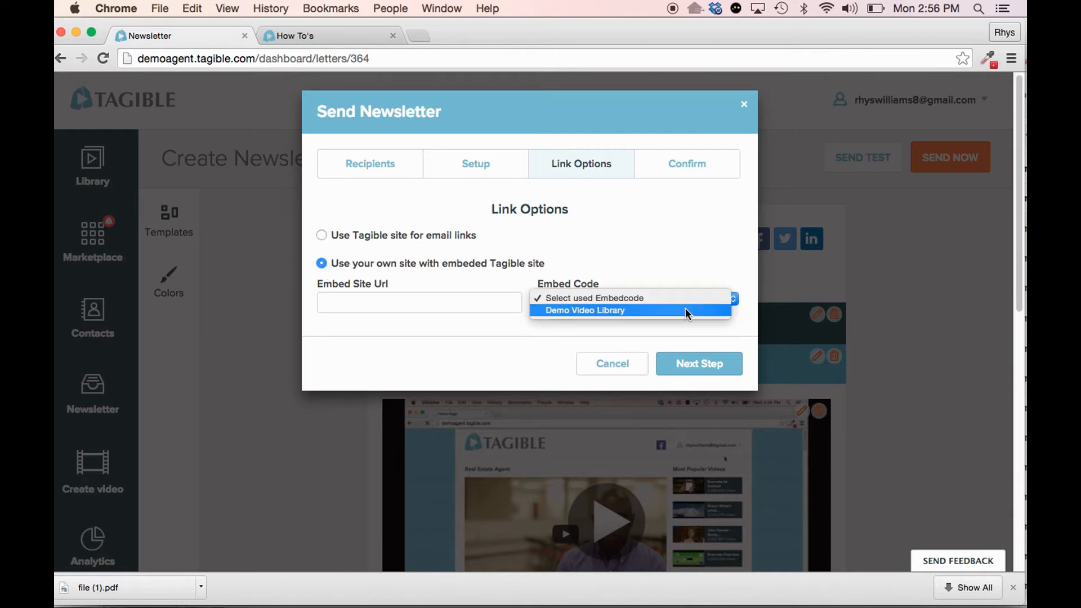
click(620, 311)
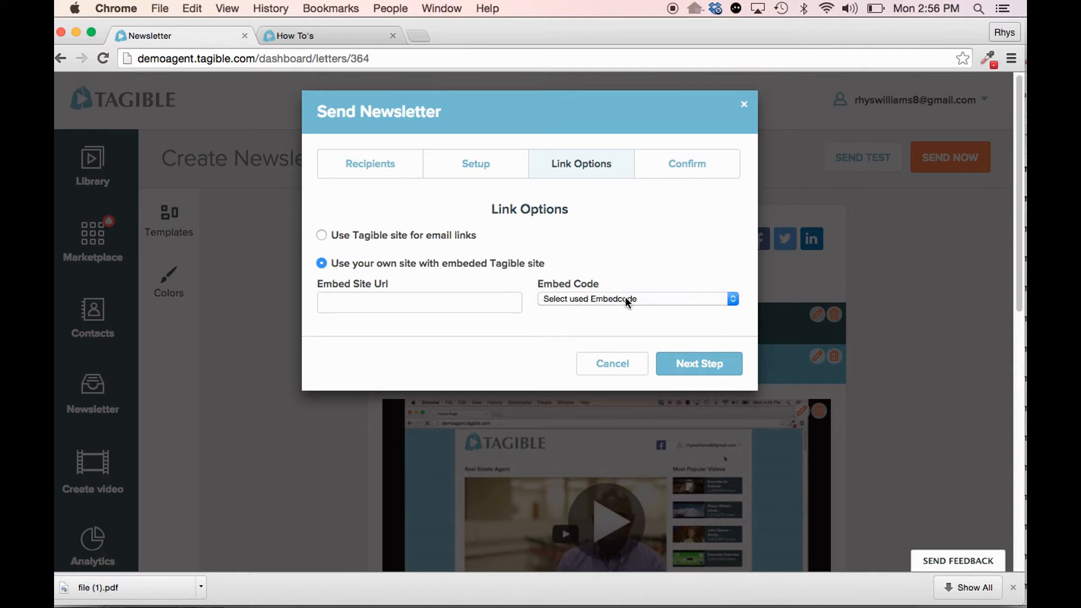
click(698, 366)
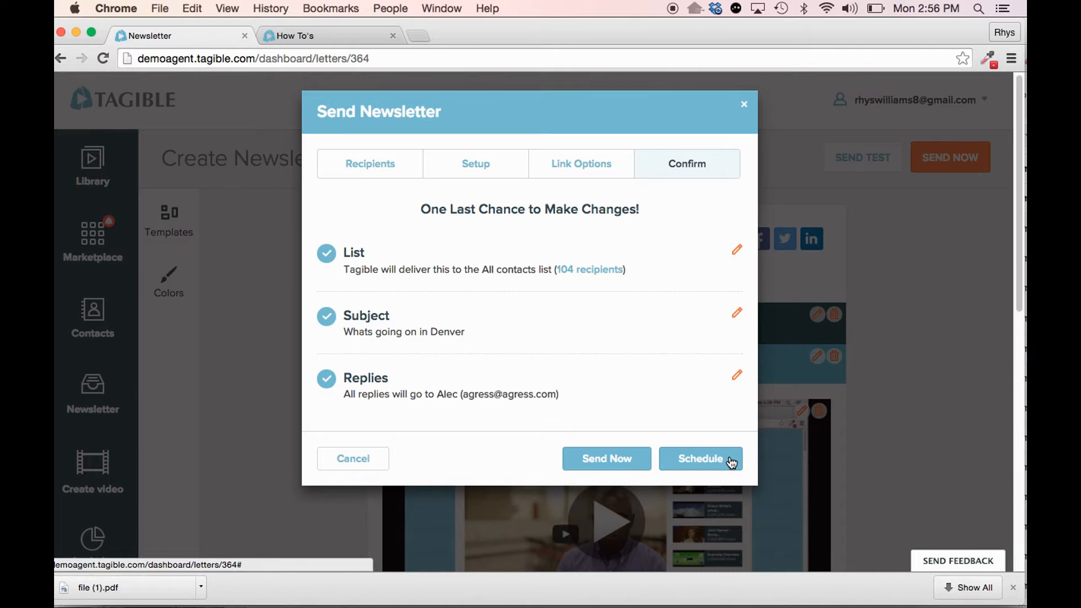
- View the calendar for scheduling the newsletter, and close the sending process without sending or scheduling it
click(731, 463)
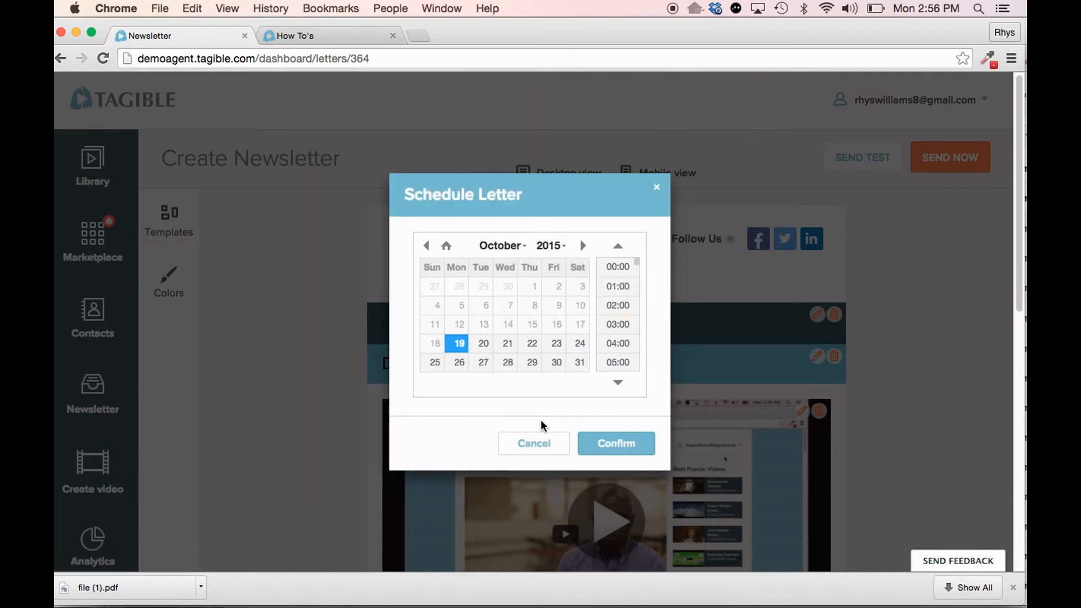
click(535, 446)
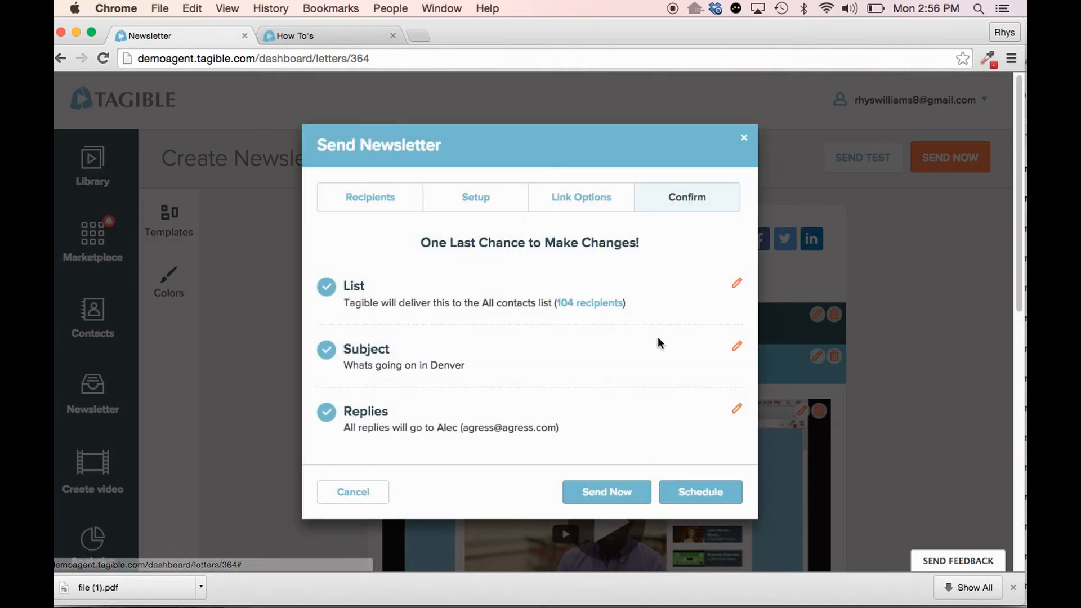
click(745, 139)
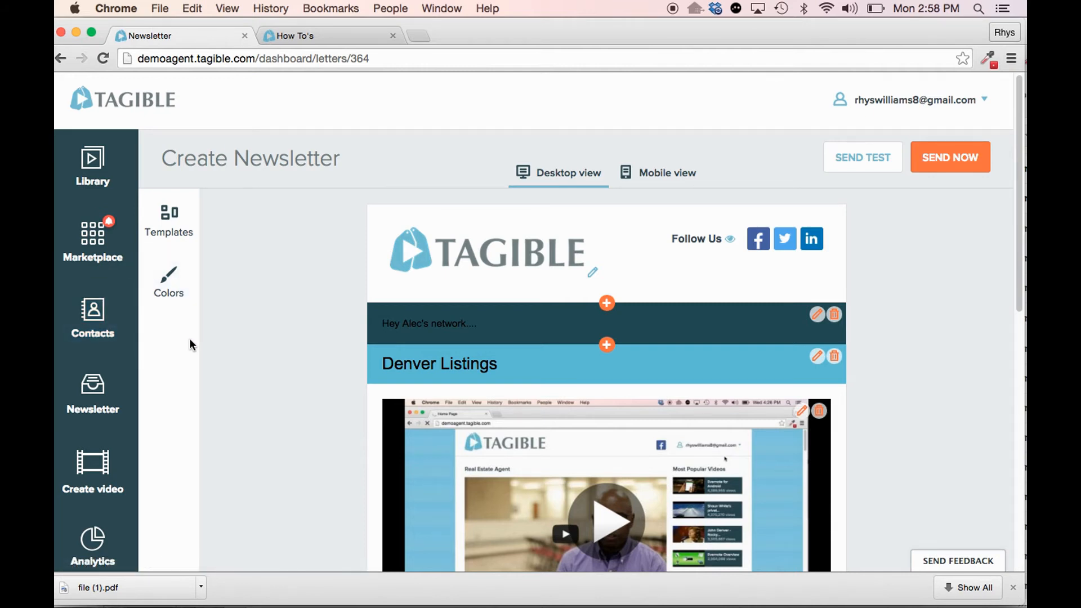
- Open the list of saved newsletters and look through its entries
click(96, 396)
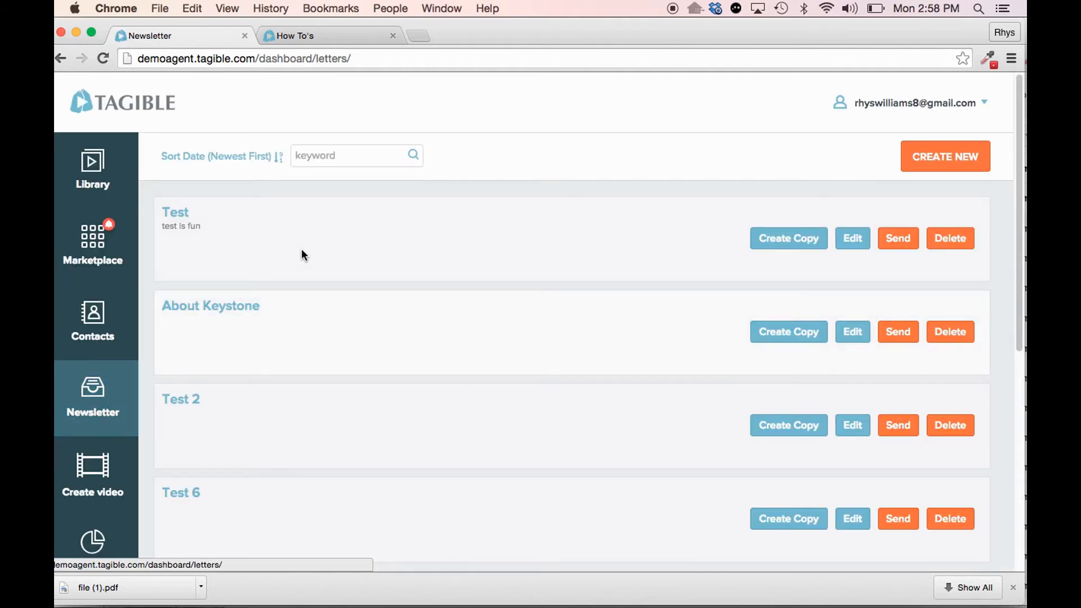
scroll(281, 326, down, 10)
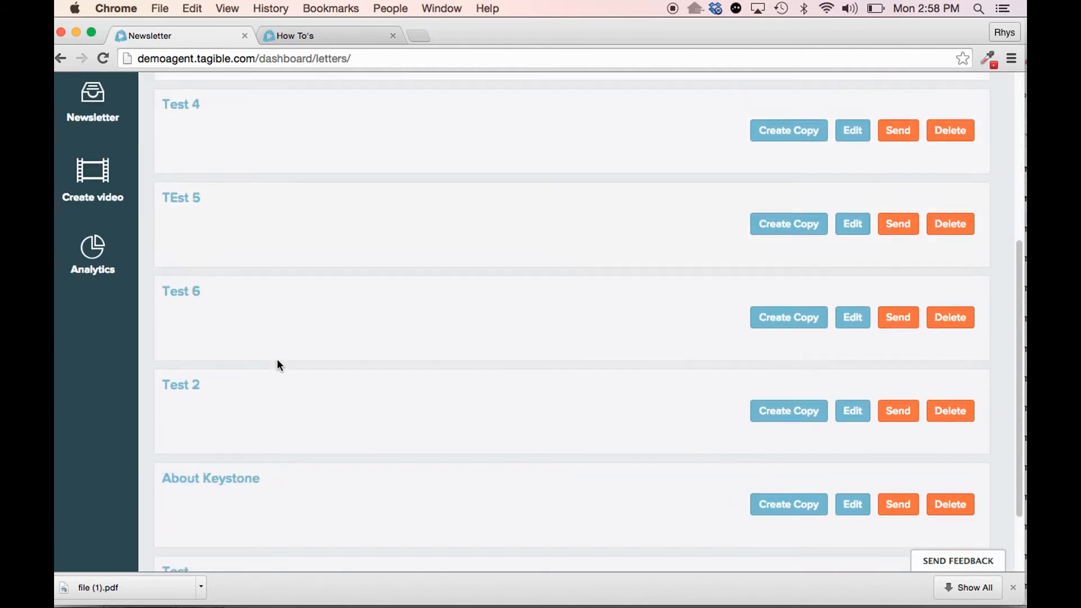
scroll(272, 387, up, 10)
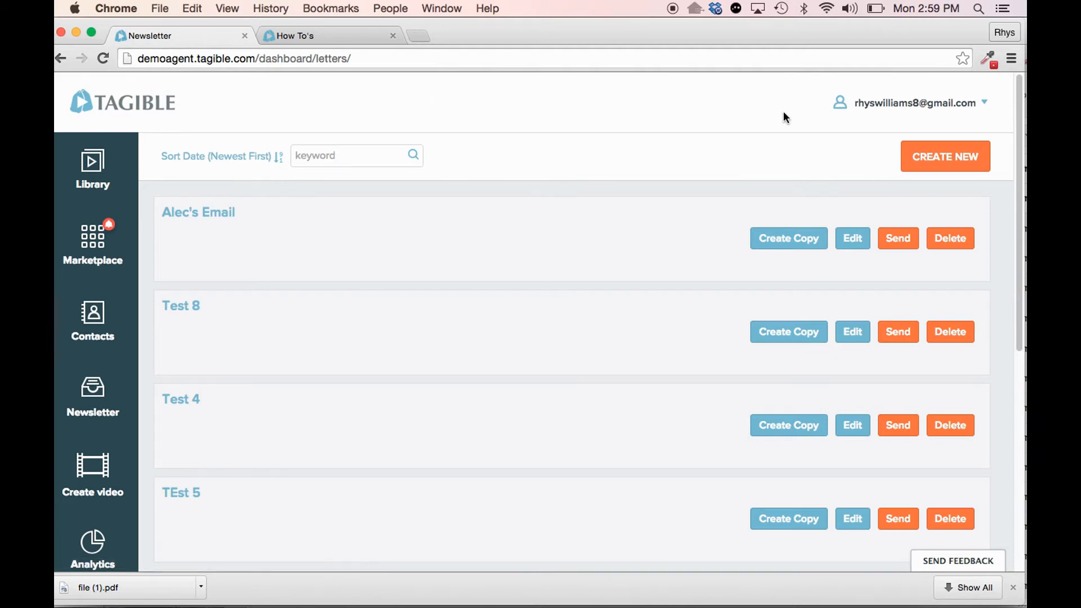
- Open the community customization page and examine its colour, logo, favicon and background design options
click(887, 106)
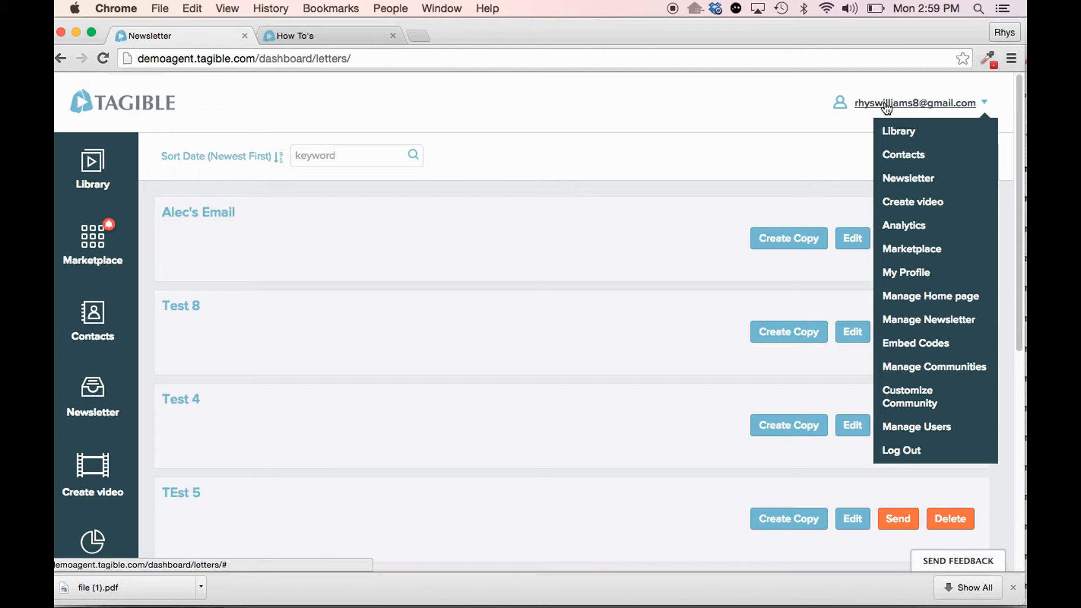
click(911, 403)
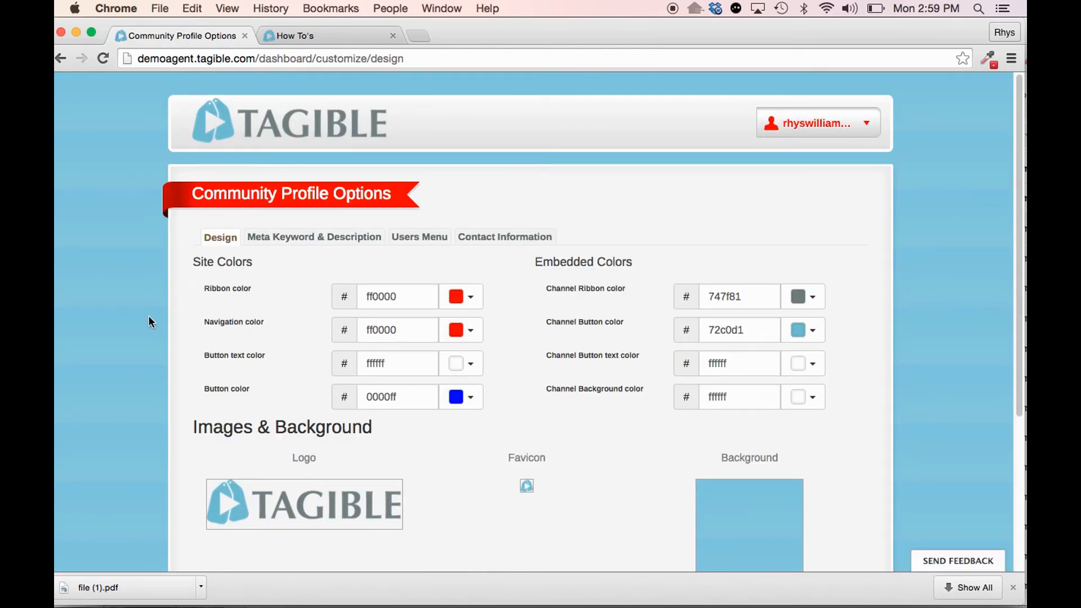
scroll(149, 319, down, 2)
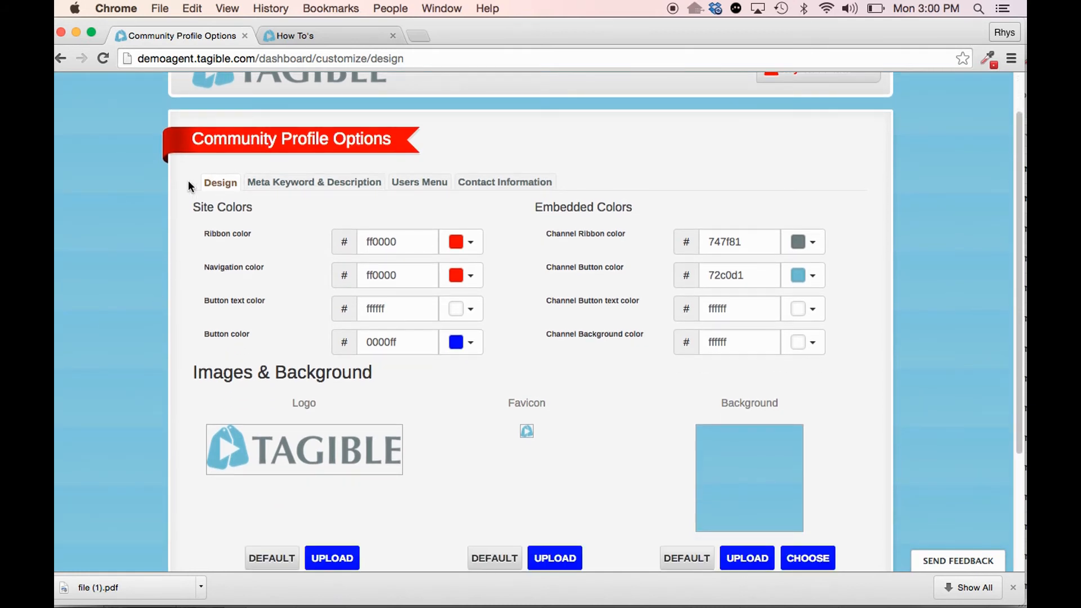
scroll(146, 276, down, 5)
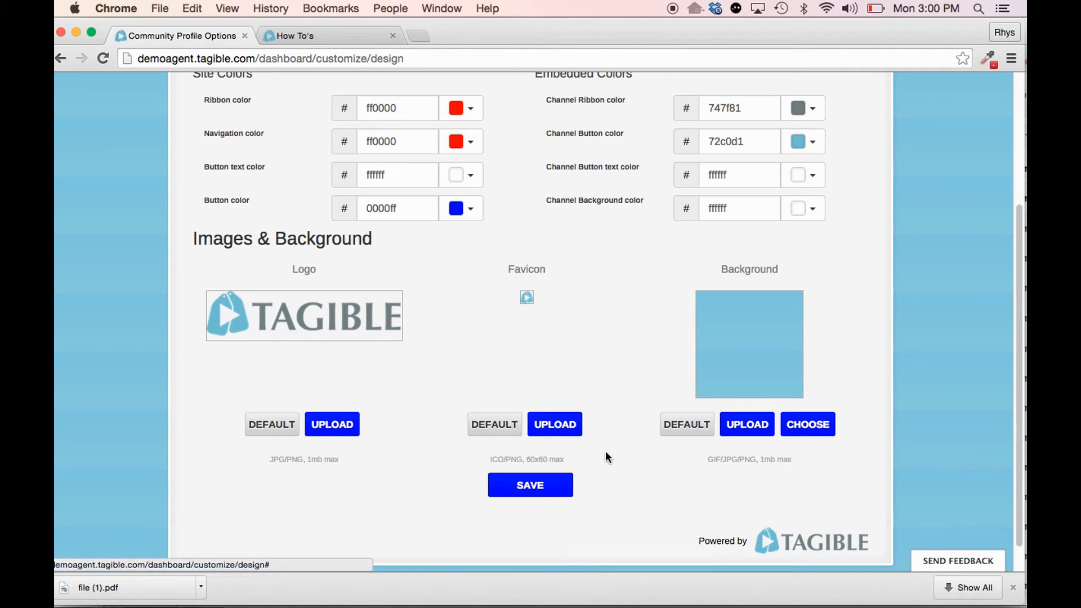
- Browse the ready-made background images for the community, and close the selection without choosing one
click(799, 425)
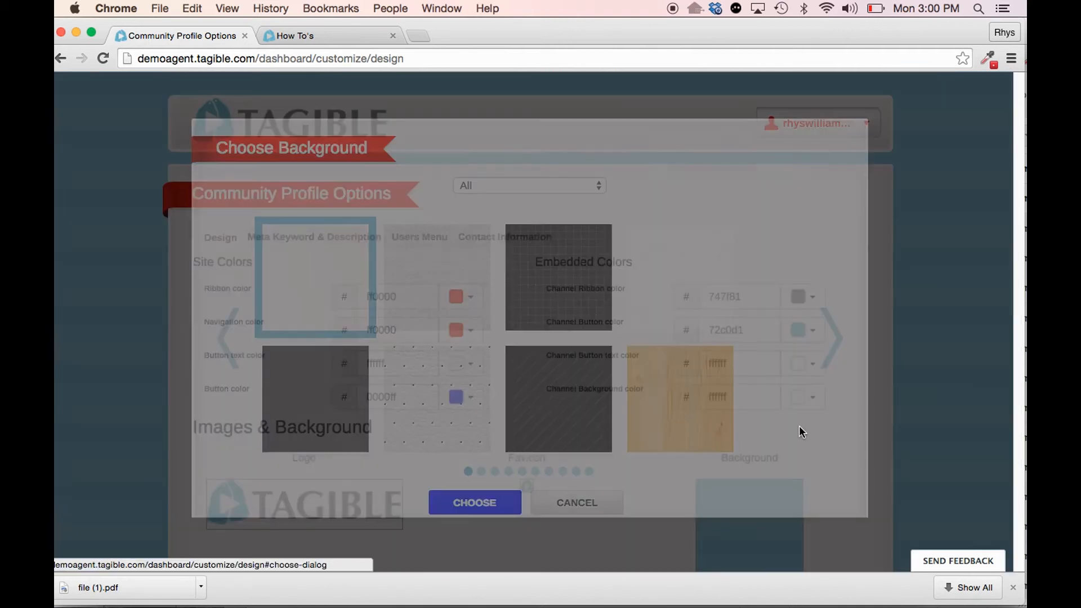
click(843, 349)
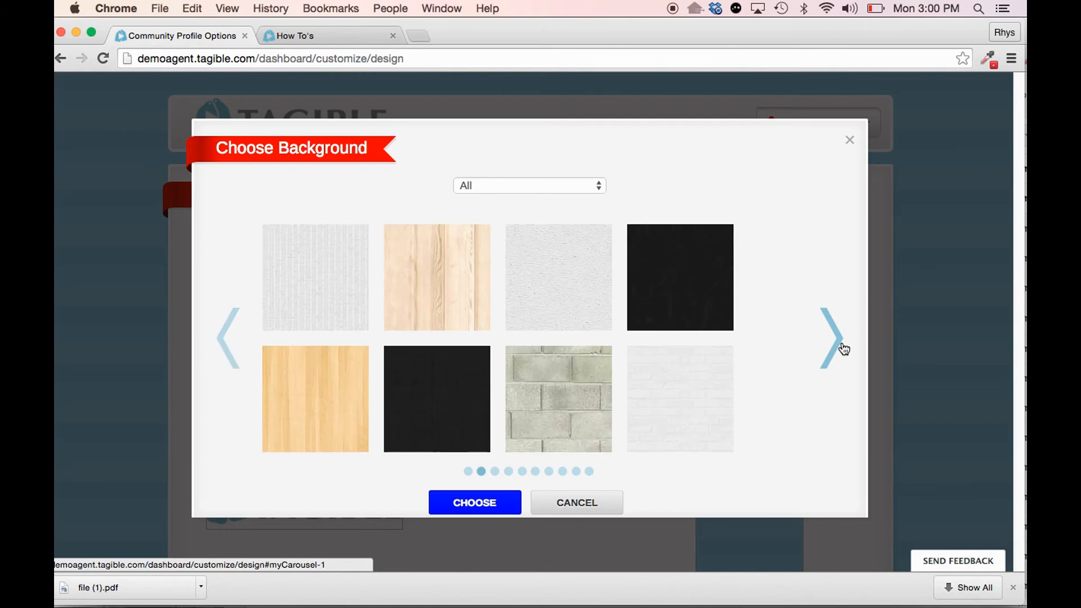
click(850, 141)
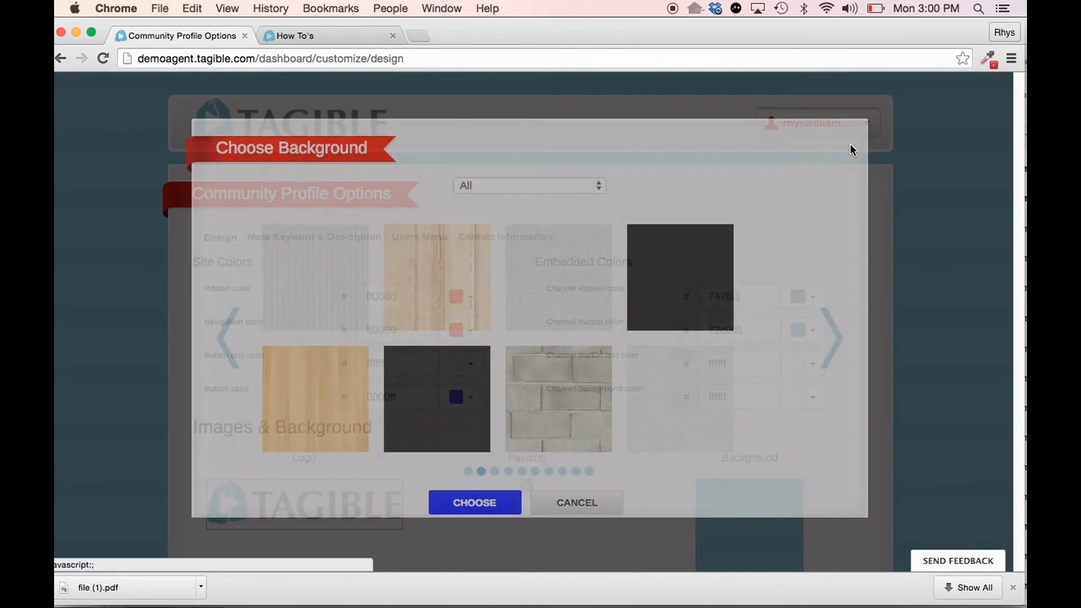
- Review the community's contact information, and its meta keyword and description settings
click(494, 244)
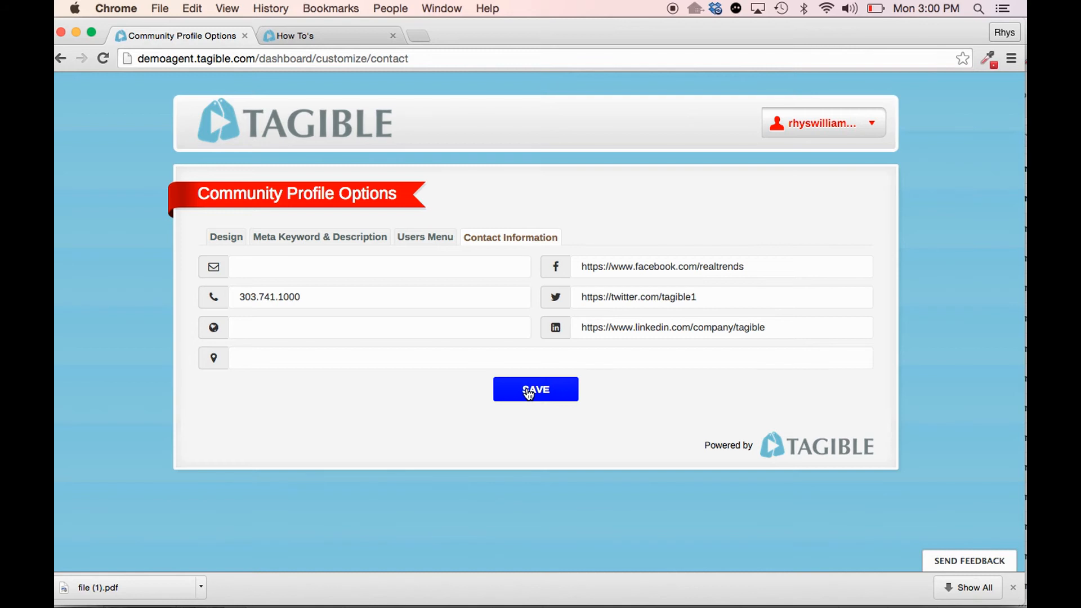
click(323, 239)
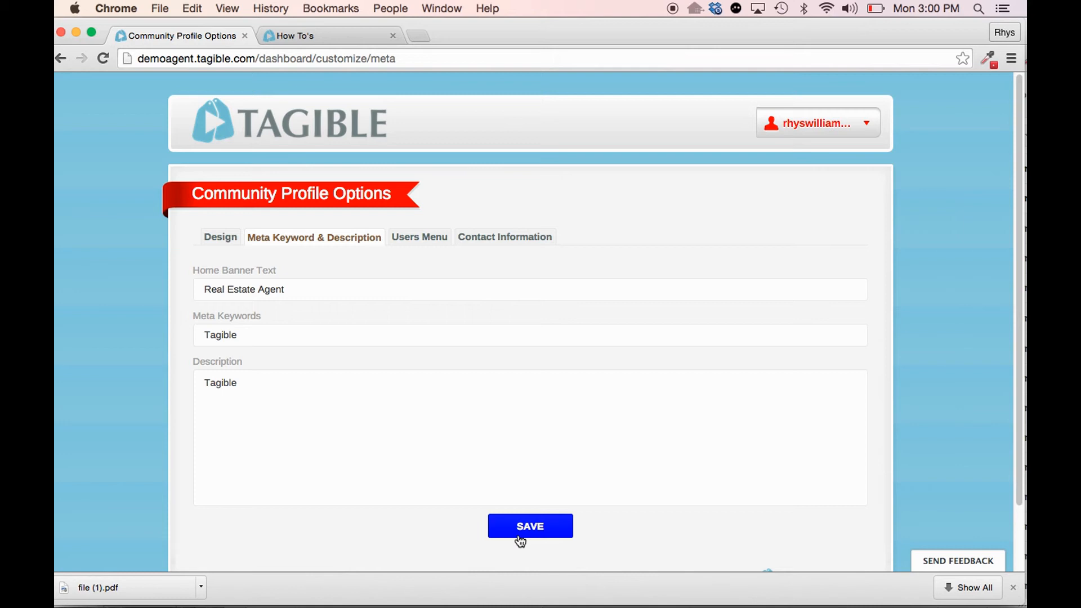
- Open the home page management page to view its channels and popular videos
click(858, 115)
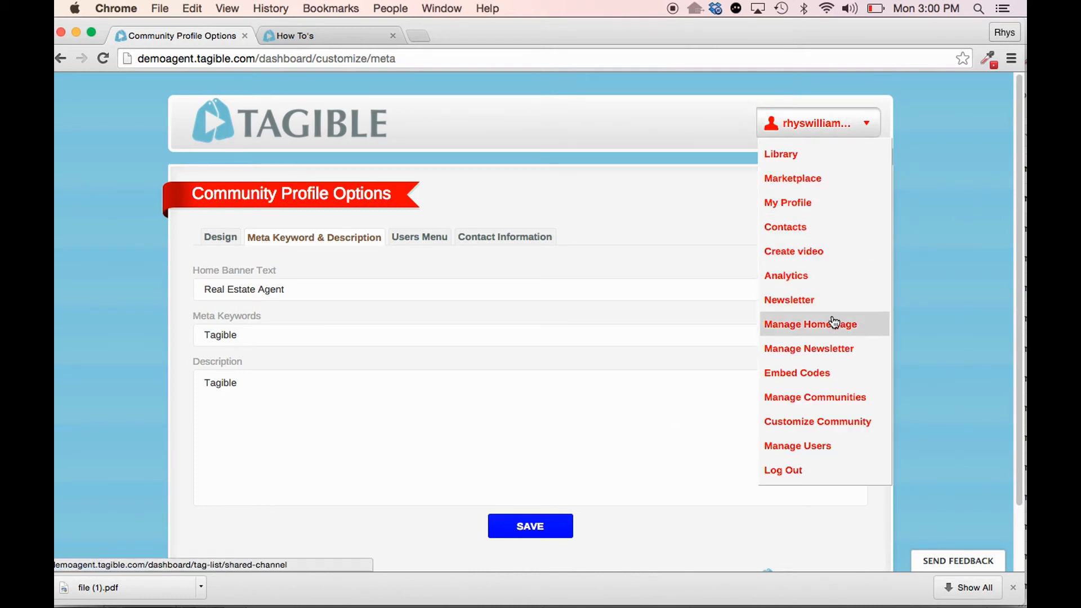
click(858, 329)
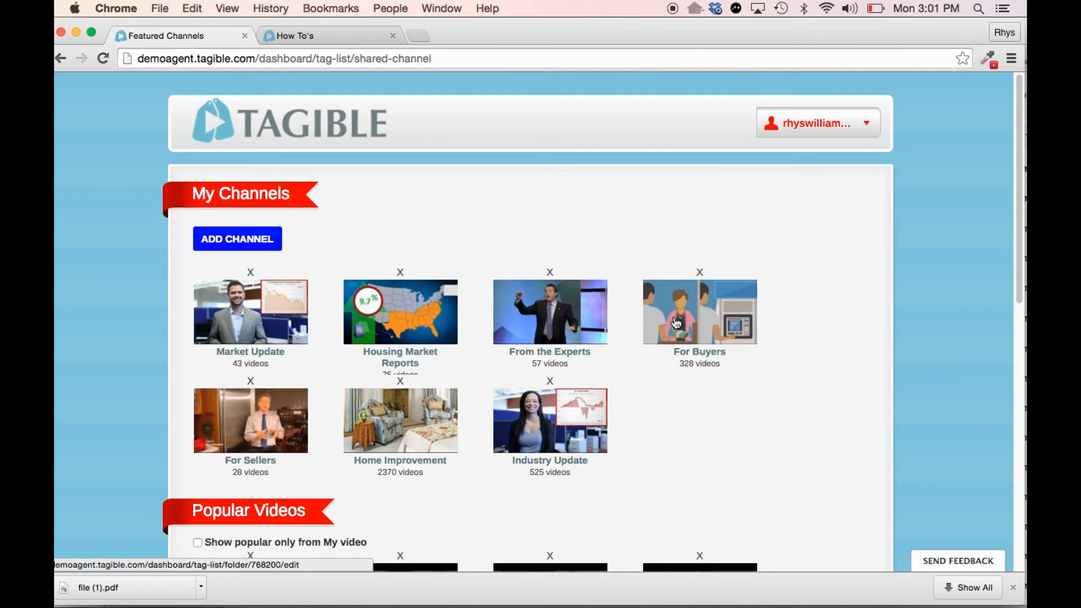
- Move the For Buyers channel ahead of From the Experts in My Channels and save the new order
drag(647, 327, 500, 325)
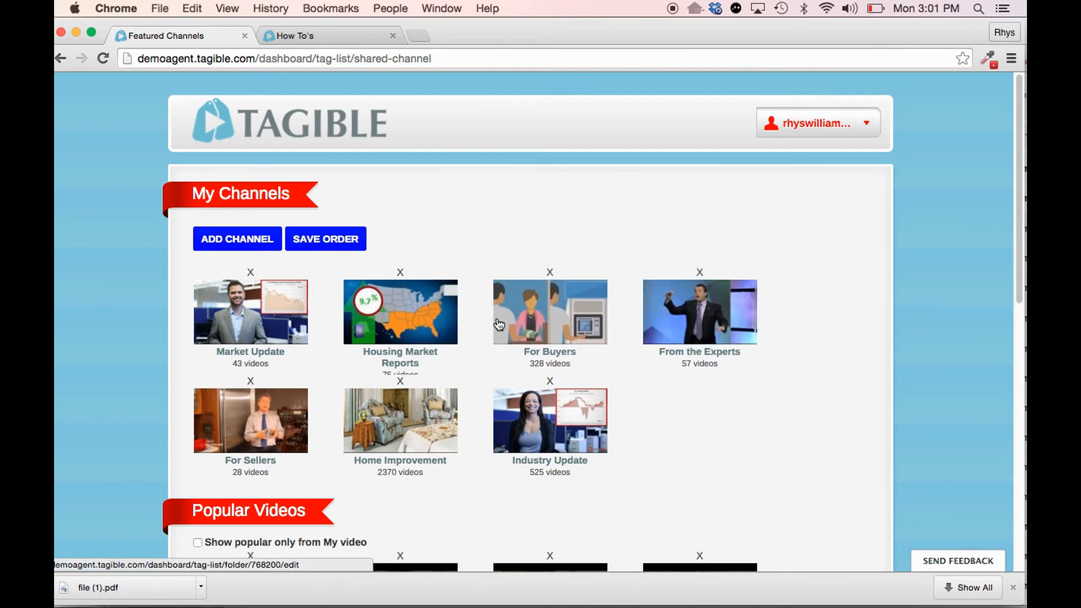
click(331, 248)
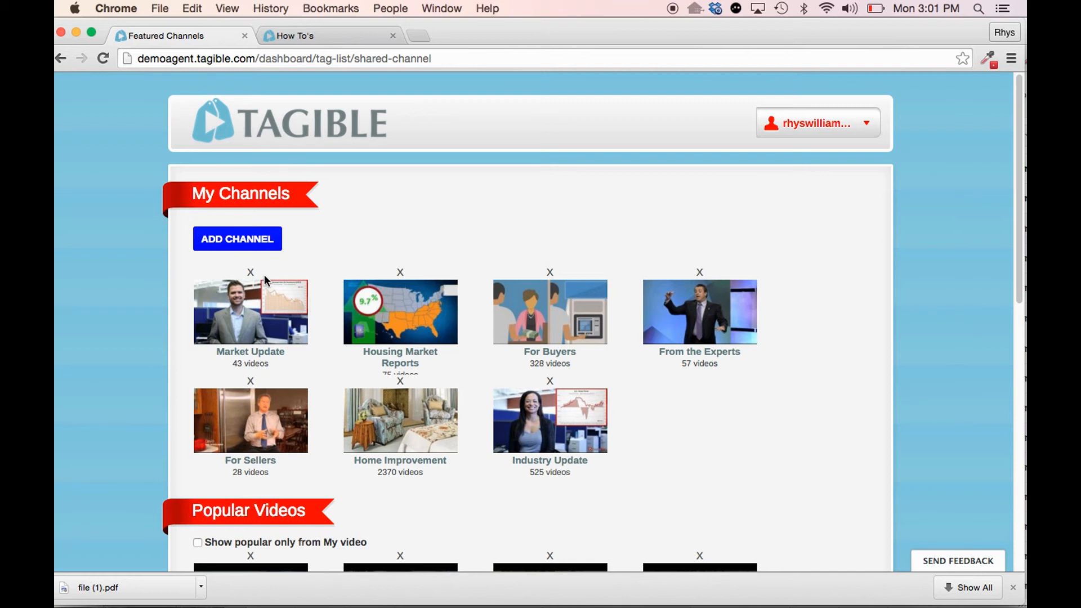
- Move the GoPro: Andy Grant - Rainbow Road video to second place in the Featured Slider and save the order
scroll(273, 289, down, 4)
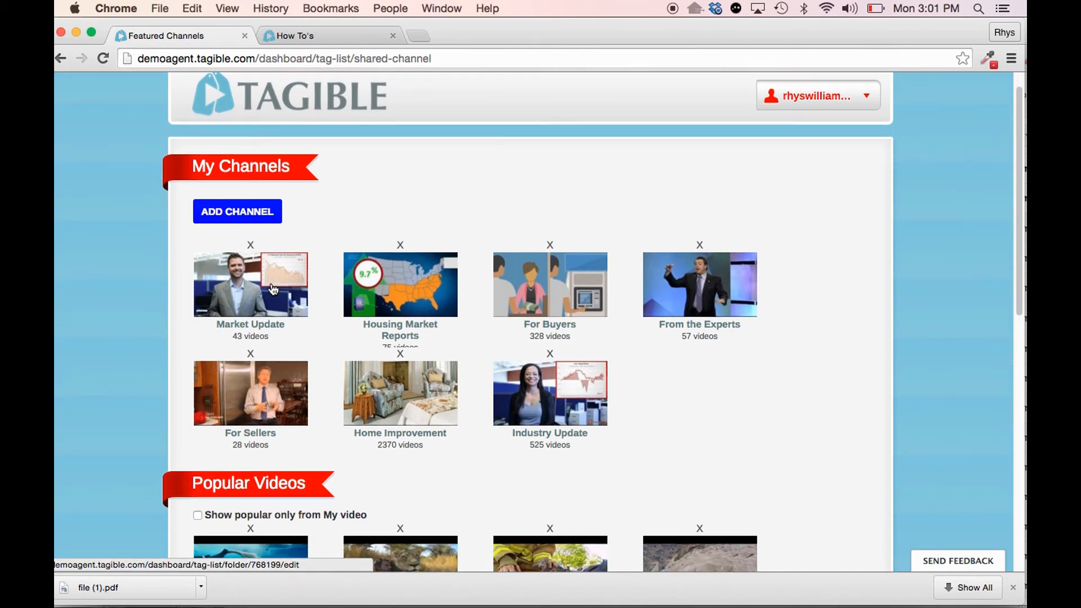
scroll(273, 289, down, 15)
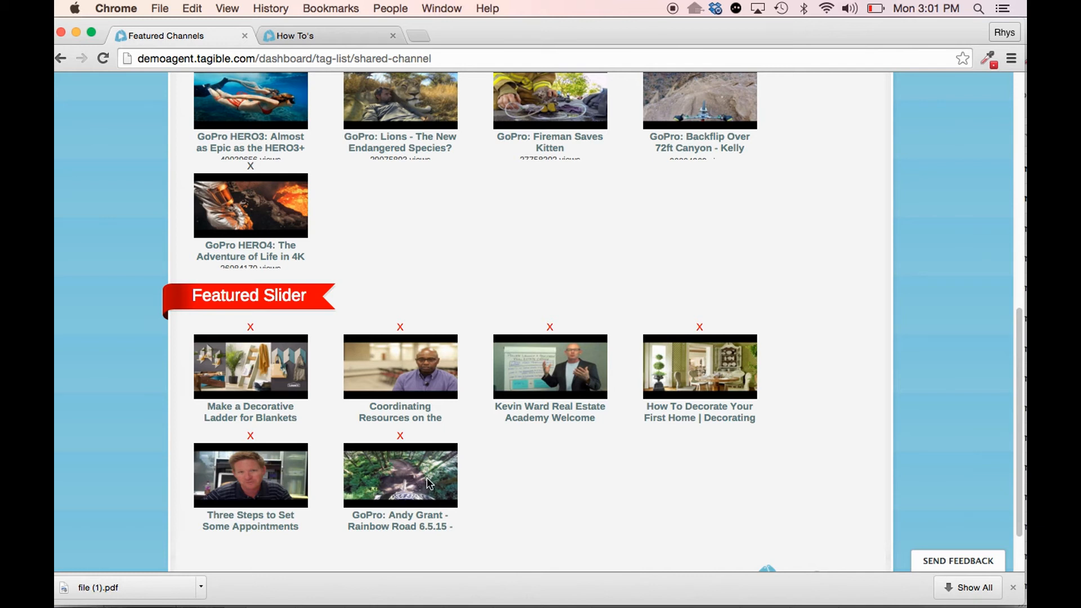
drag(429, 482, 274, 356)
click(232, 341)
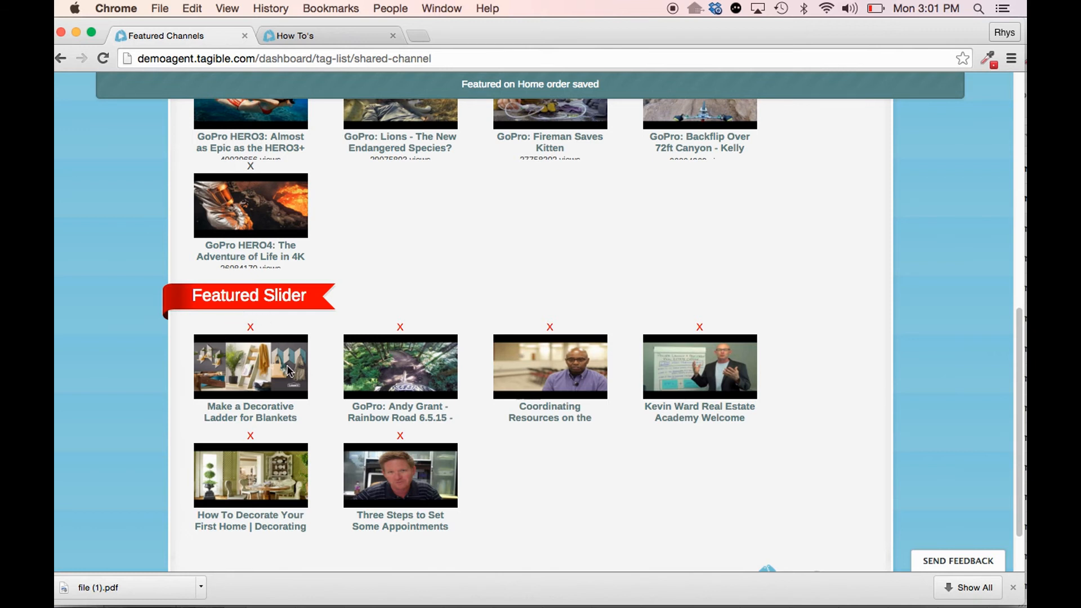
- Open the Embed Codes management page to view the existing entries
scroll(541, 387, up, 10)
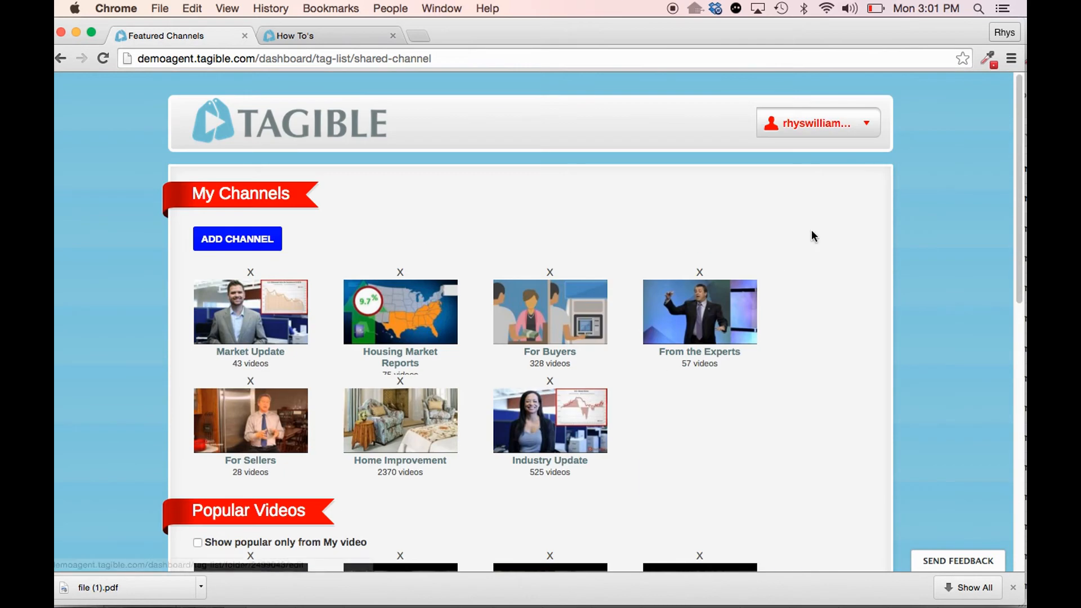
click(841, 129)
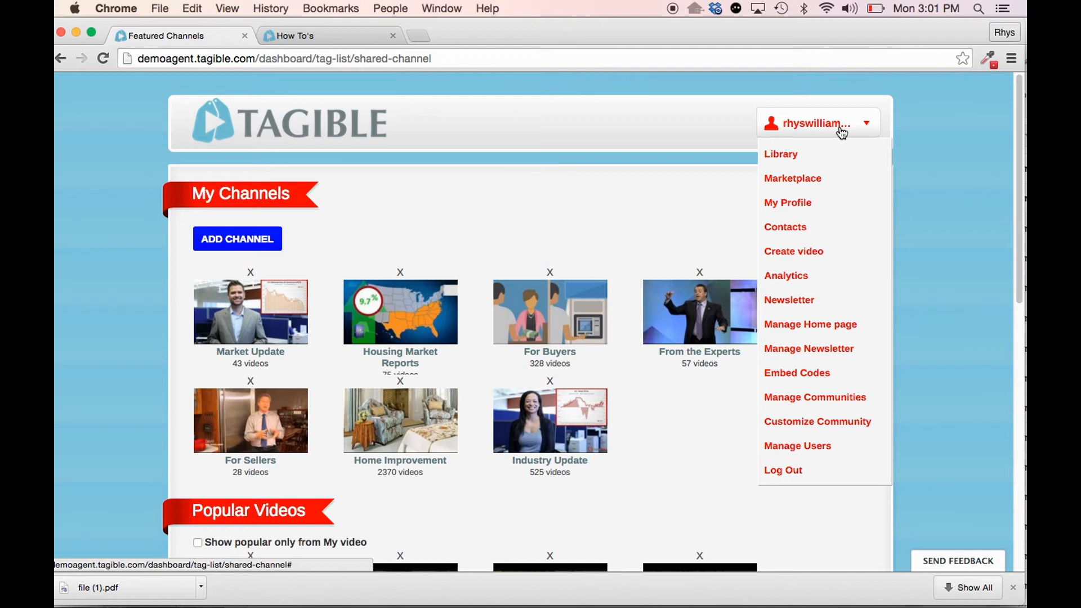
click(834, 373)
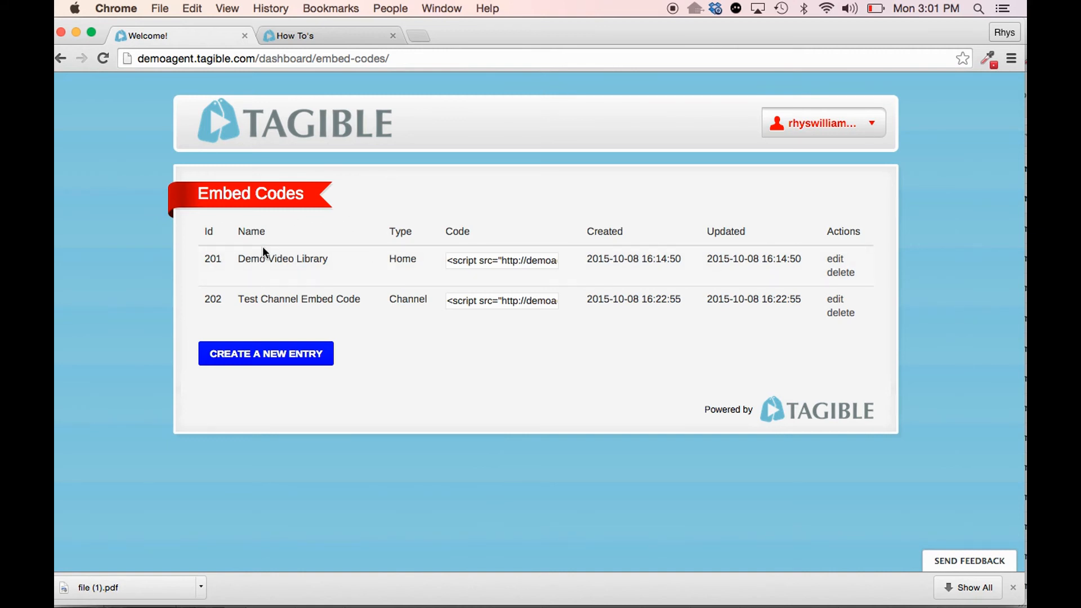
- Create a new embed code entry named Test Embed Code with Home as its code type
click(255, 361)
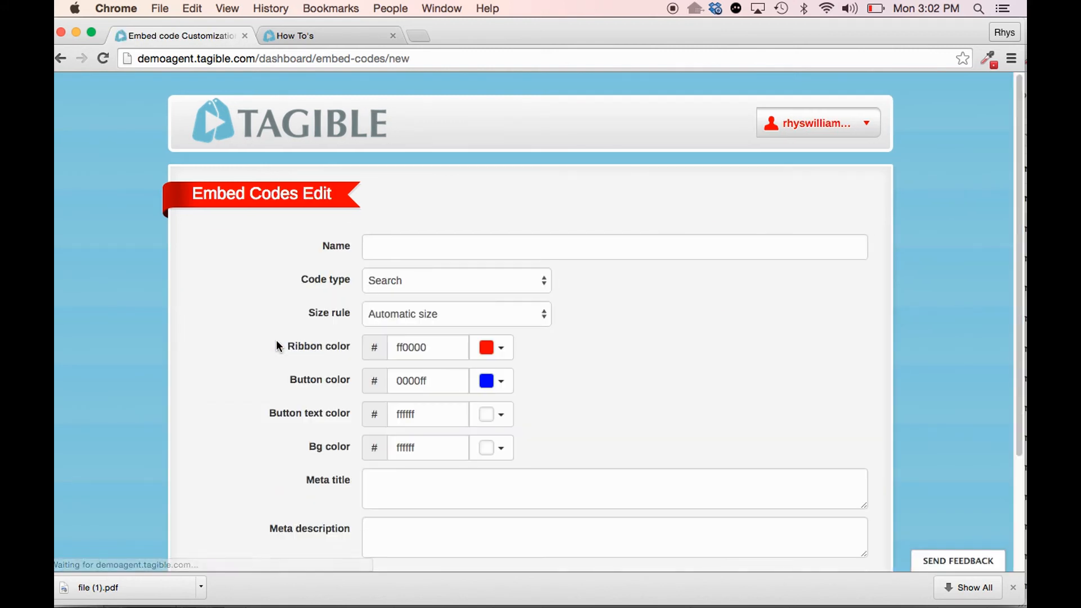
click(457, 242)
text(Test )
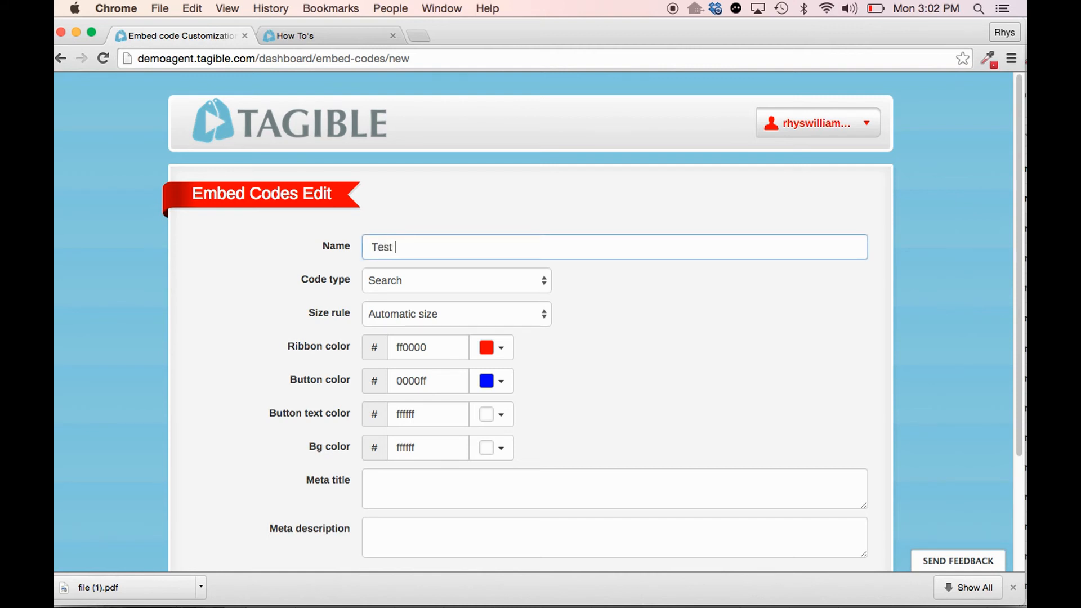
text(Embed Code)
click(539, 286)
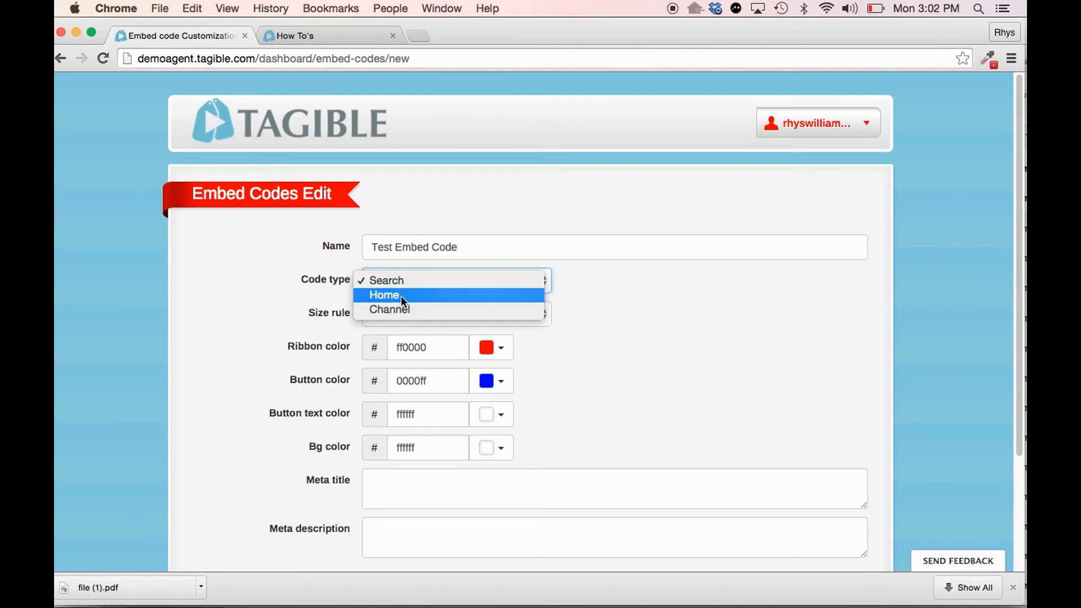
click(400, 295)
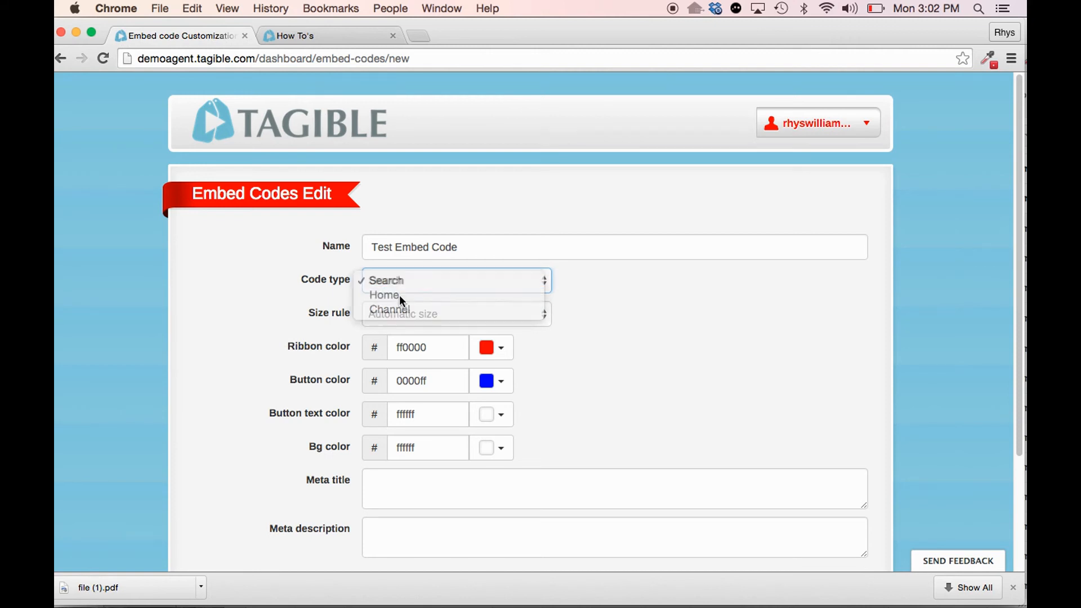
- Set the embed code's size rule to Custom size with a width of 950 and a height of 1000
click(539, 317)
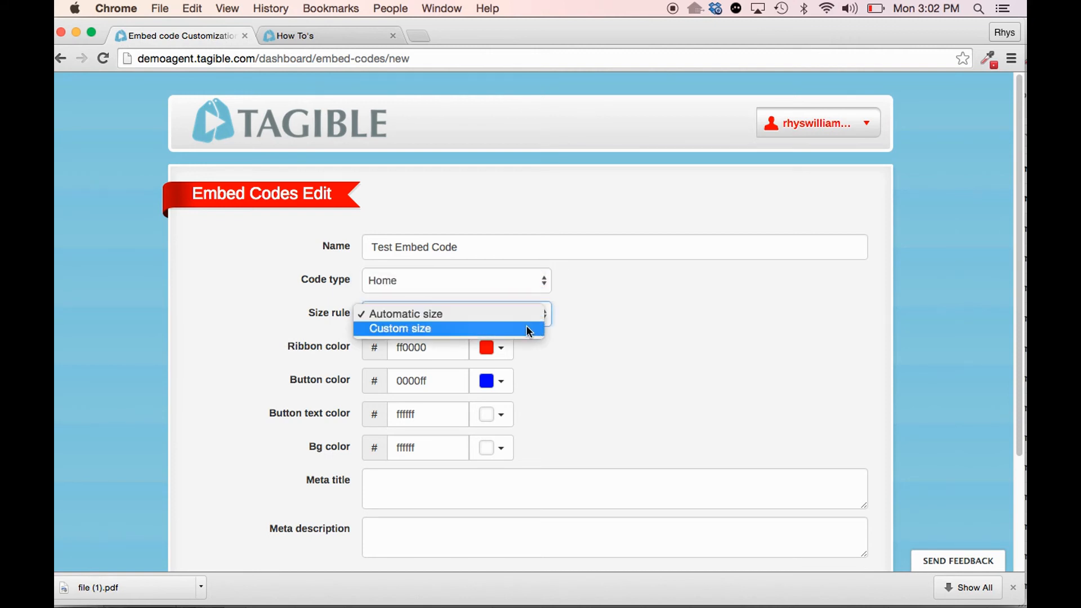
click(522, 328)
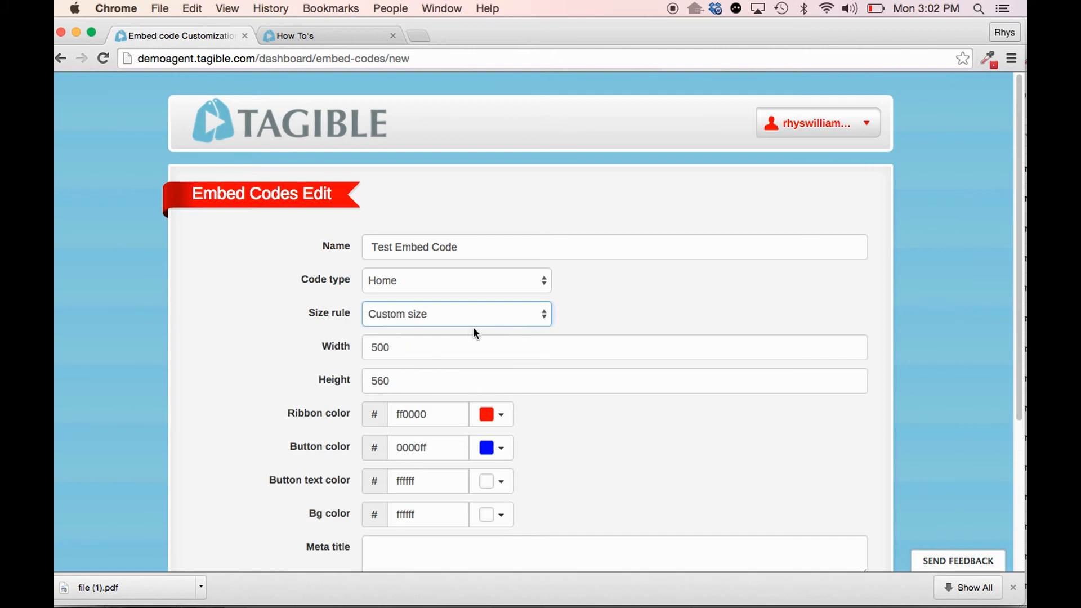
double_click(433, 354)
text(9)
click(403, 374)
double_click(404, 379)
text(1)
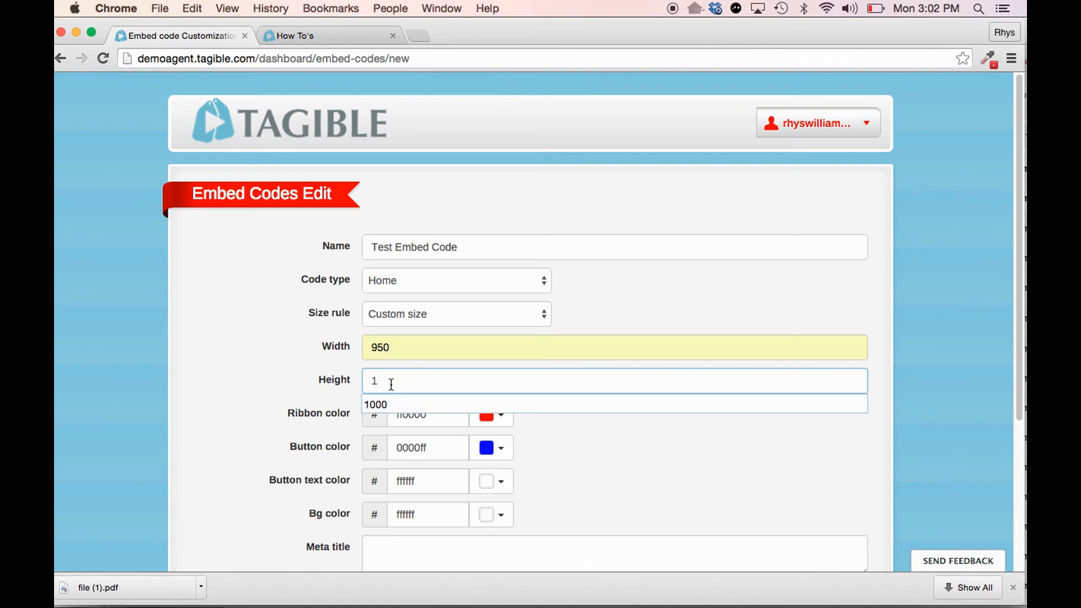
click(392, 405)
- Copy the name Test Embed Code into the meta title and meta description, and save the embed code entry
scroll(277, 372, down, 5)
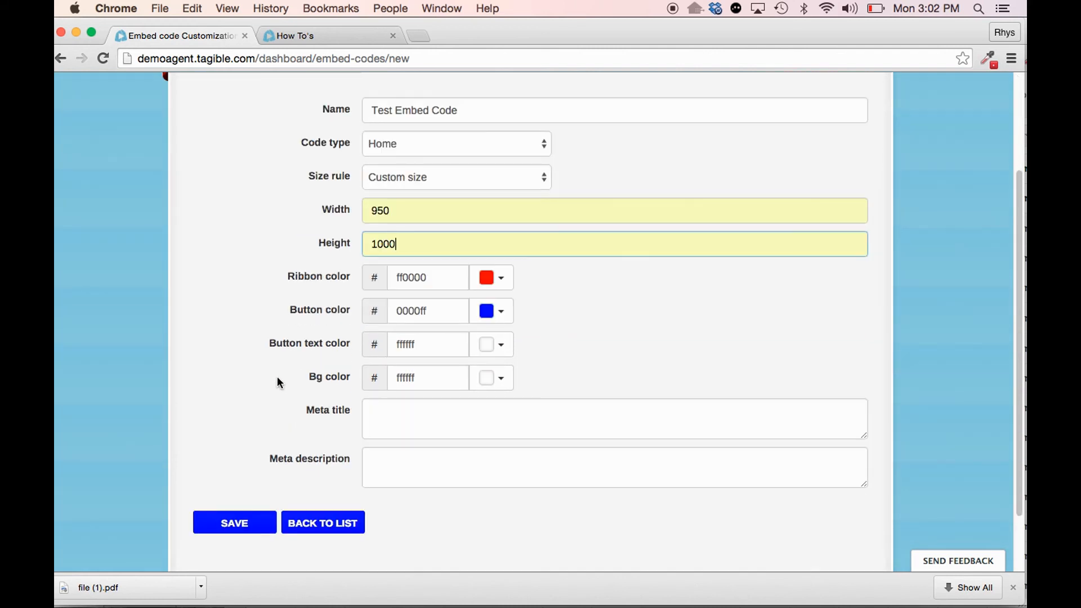
scroll(298, 459, up, 4)
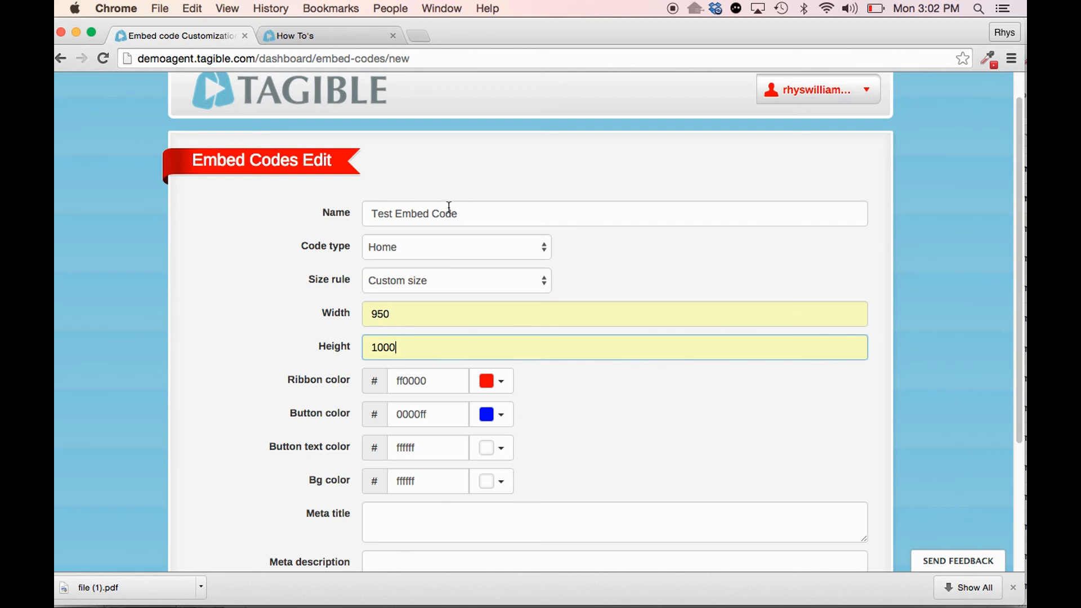
triple_click(451, 213)
key(super+c)
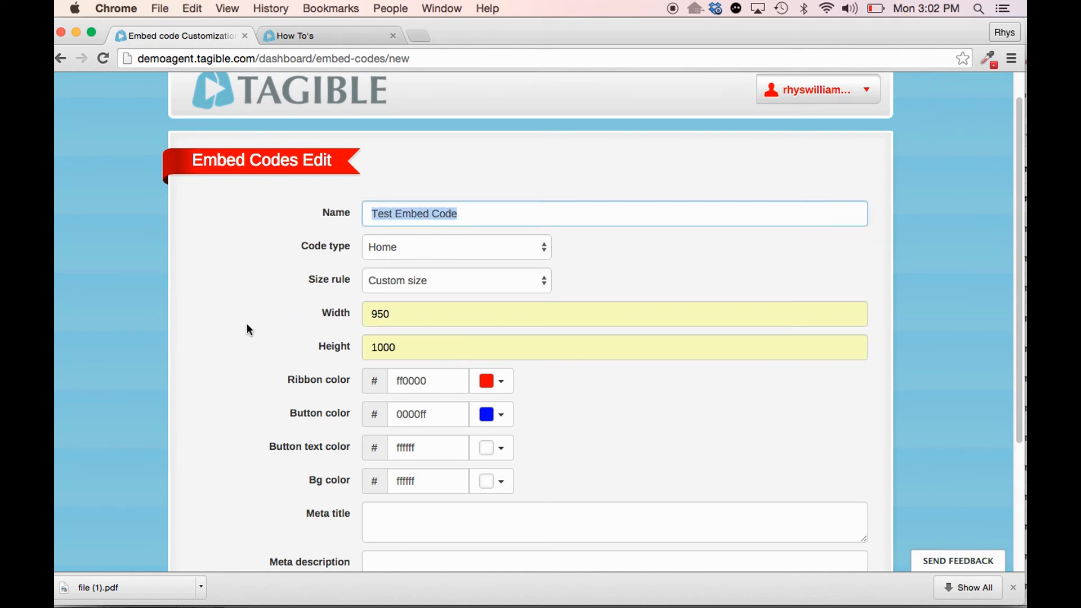
scroll(256, 366, down, 7)
click(409, 341)
key(super+v)
click(408, 401)
key(super+v)
scroll(262, 370, up, 8)
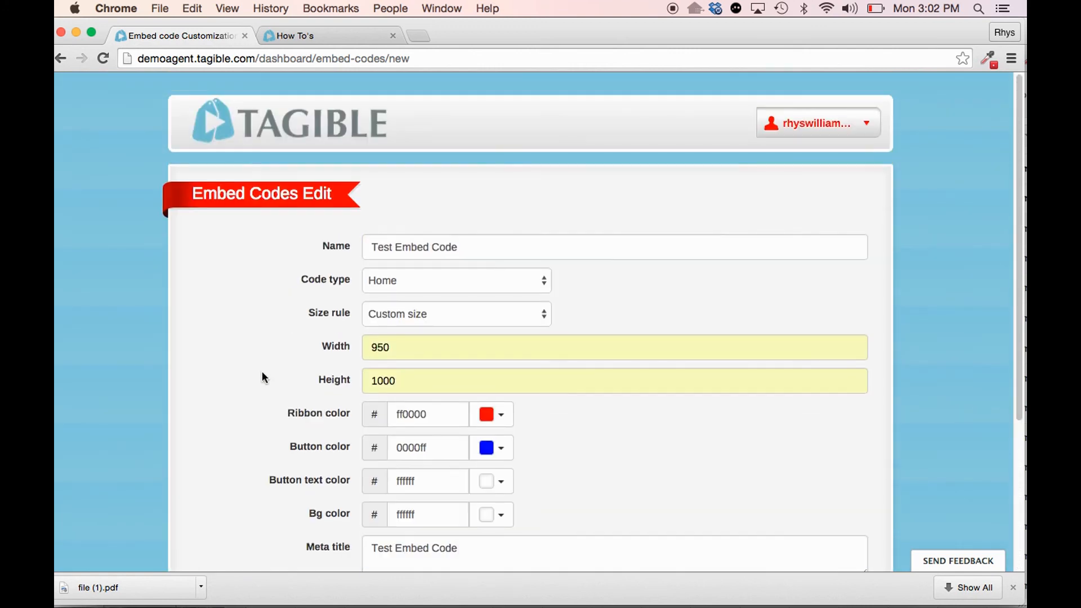
scroll(229, 367, down, 7)
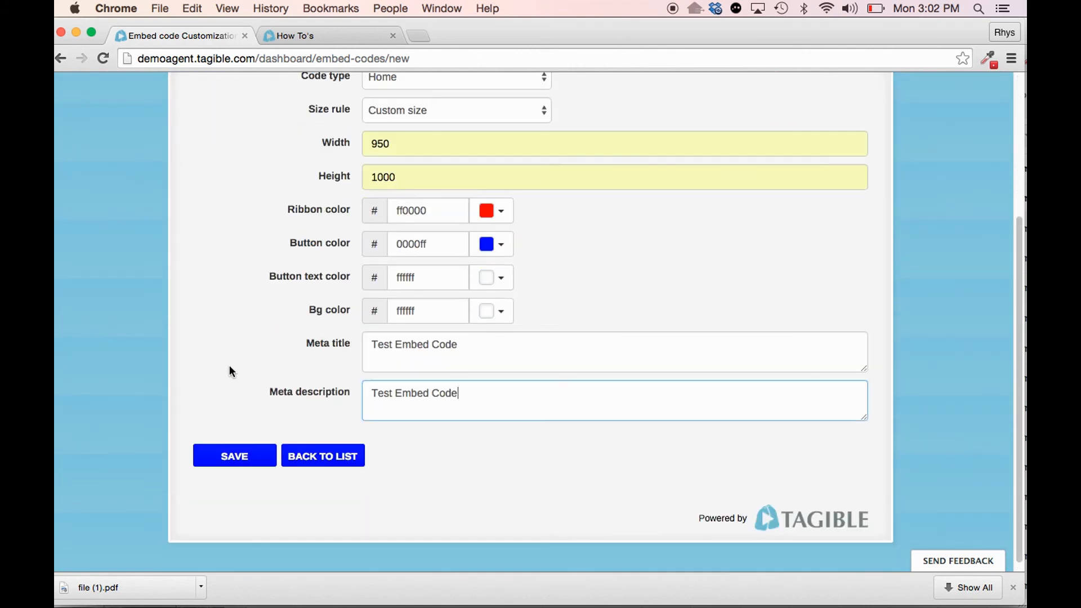
click(230, 461)
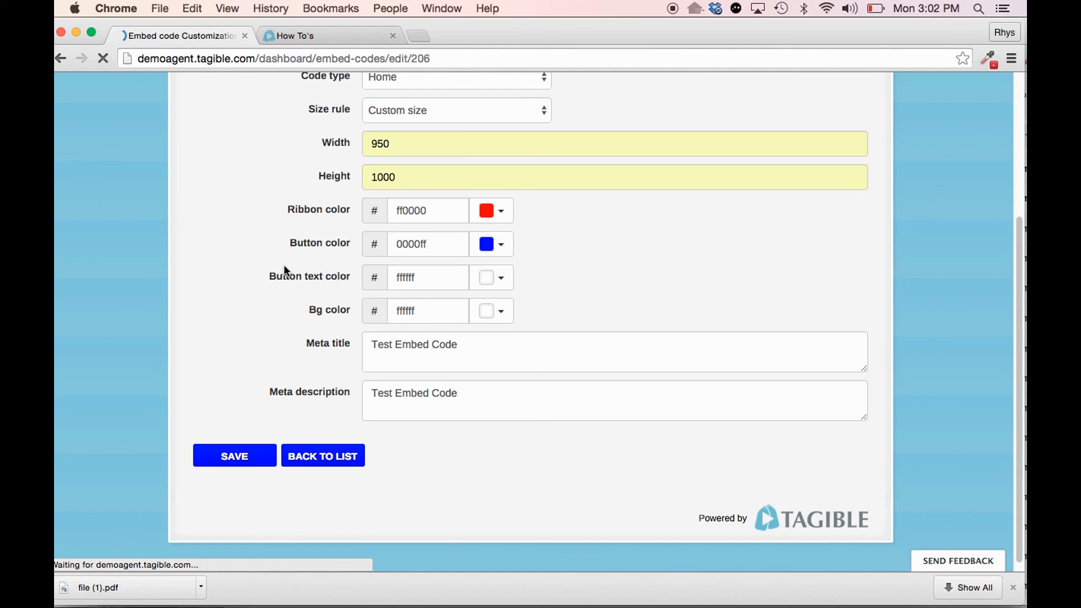
- Generate the script for the saved Test Embed Code entry and select the entire code
scroll(265, 334, down, 5)
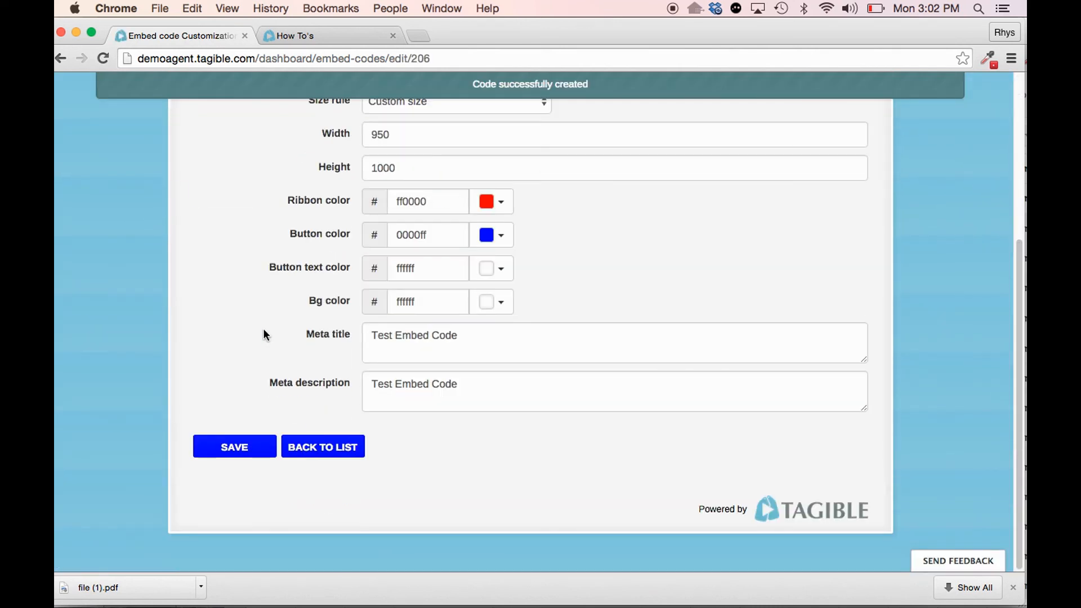
scroll(286, 363, up, 5)
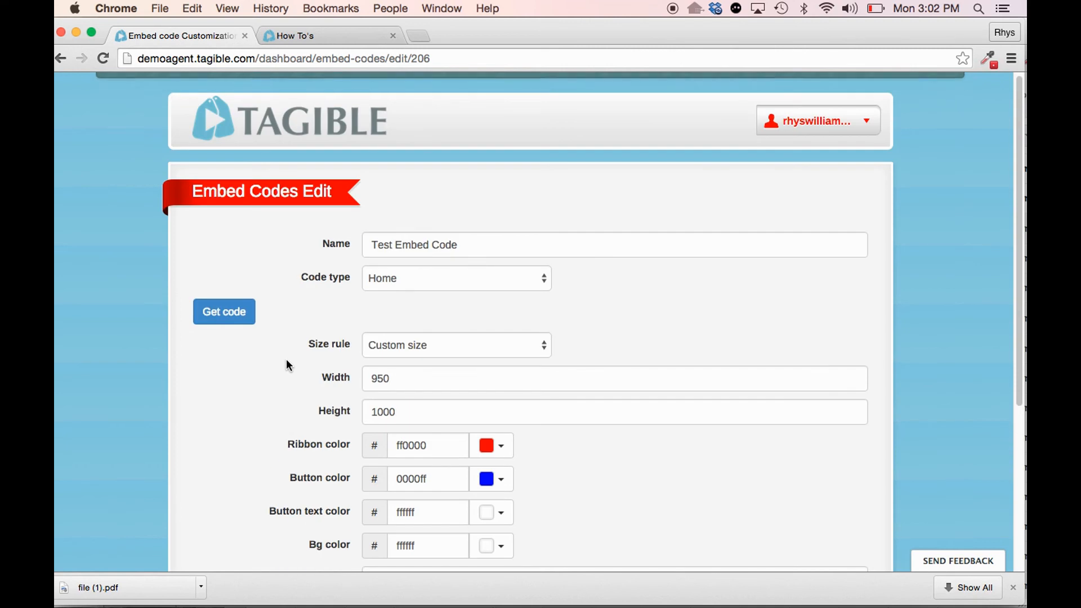
click(224, 313)
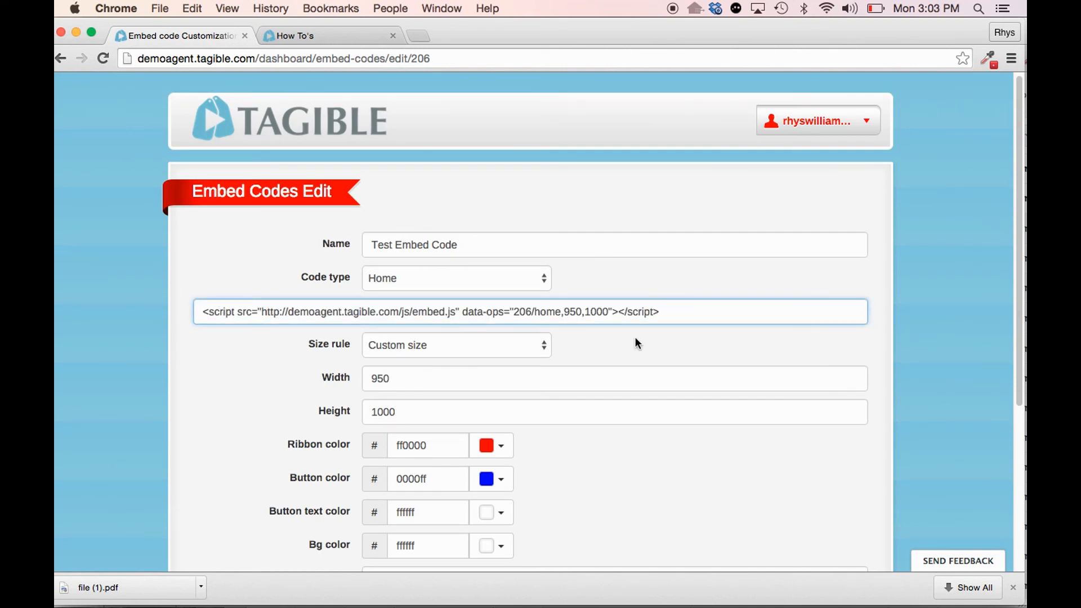
drag(676, 316, 200, 302)
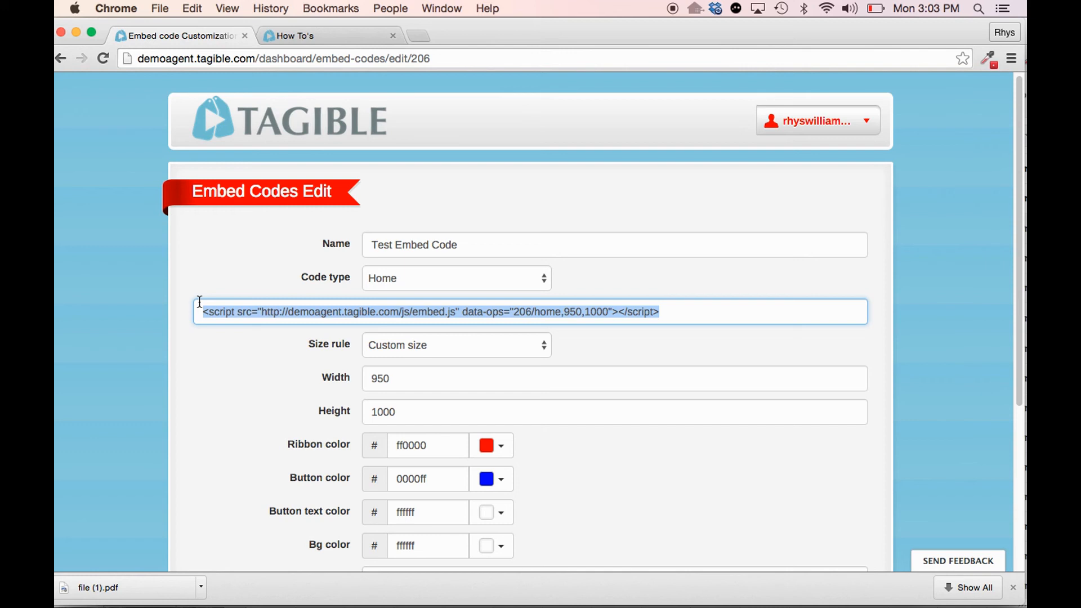
- Go to the demo site's home page, view the Learning Center home page in the other tab, and return to the demo site
click(287, 128)
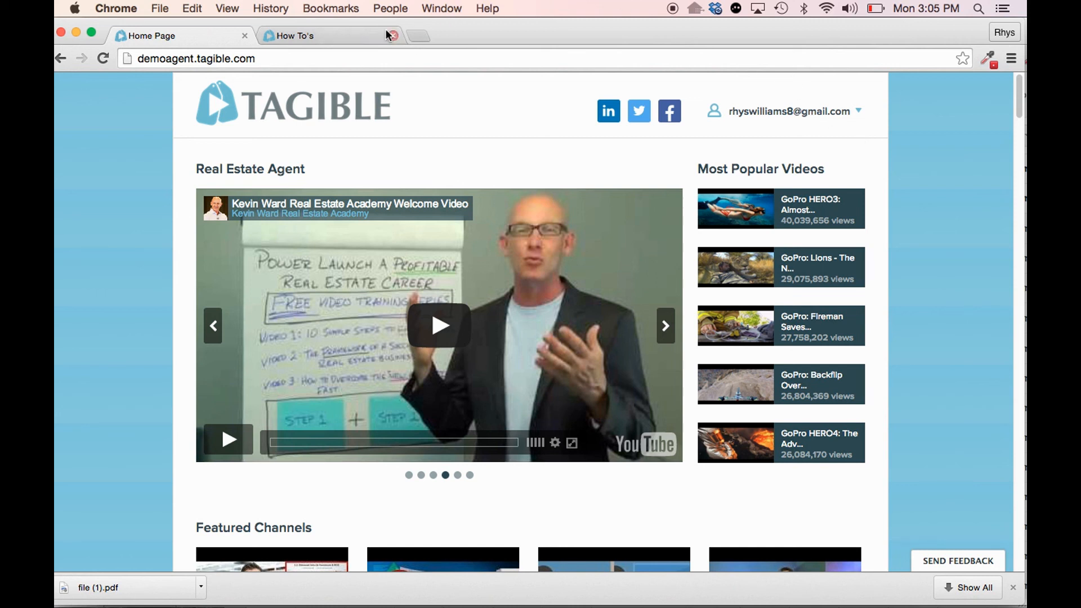
click(339, 33)
click(275, 104)
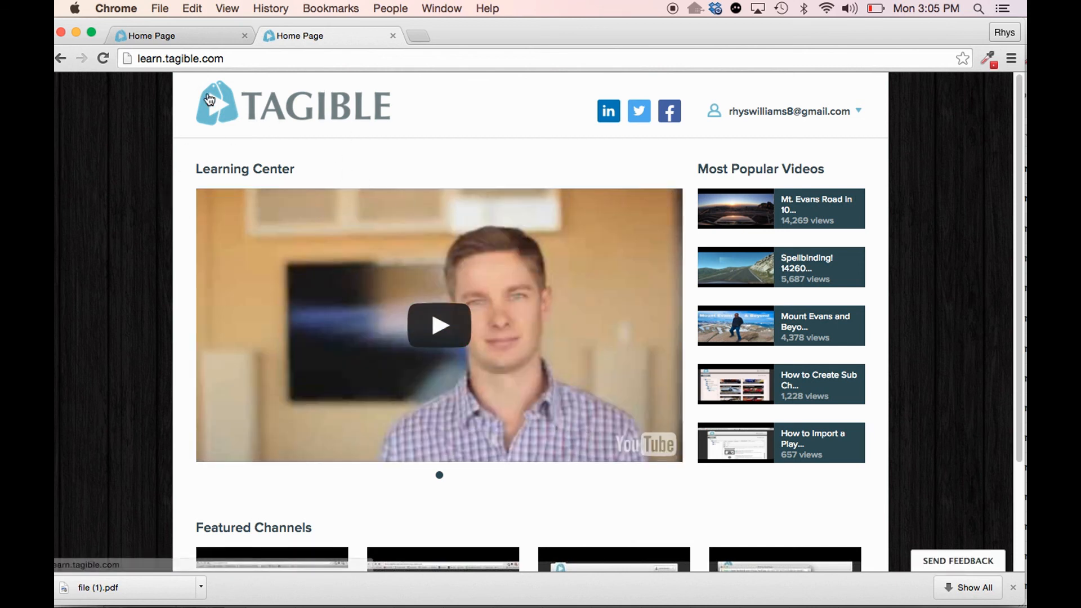
click(192, 39)
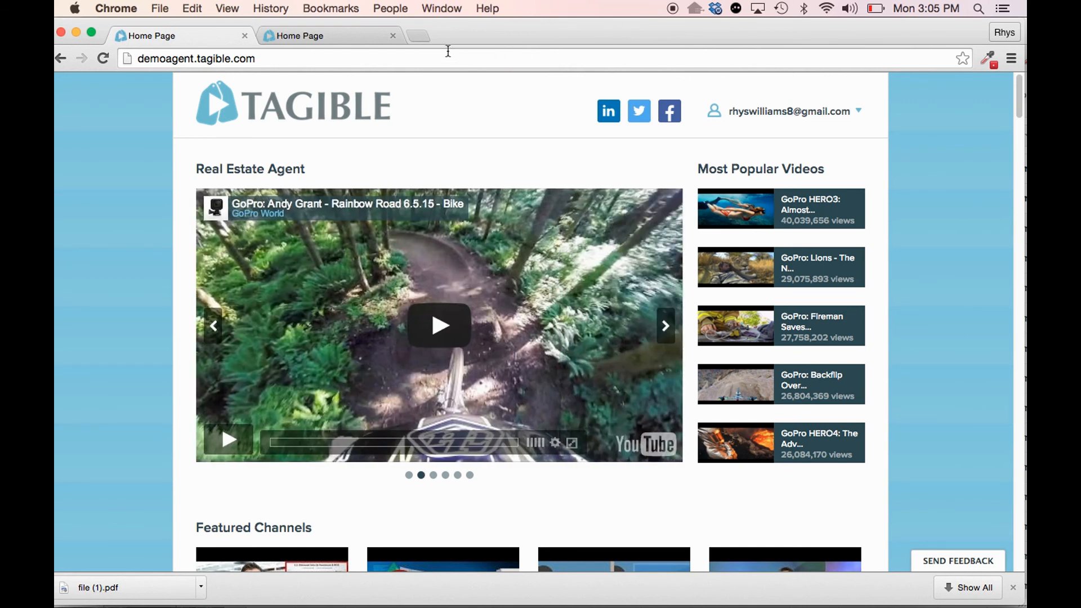
- Open tagible.com in a new tab, view its plans with monthly and annual billing, and return to the demo site
click(424, 33)
text(tag)
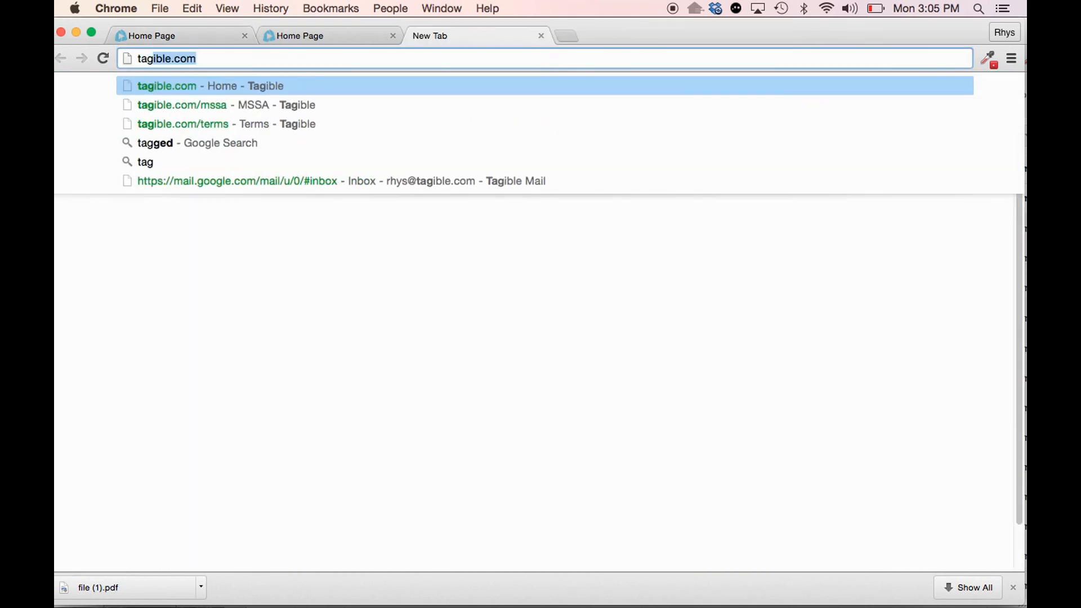
key(Return)
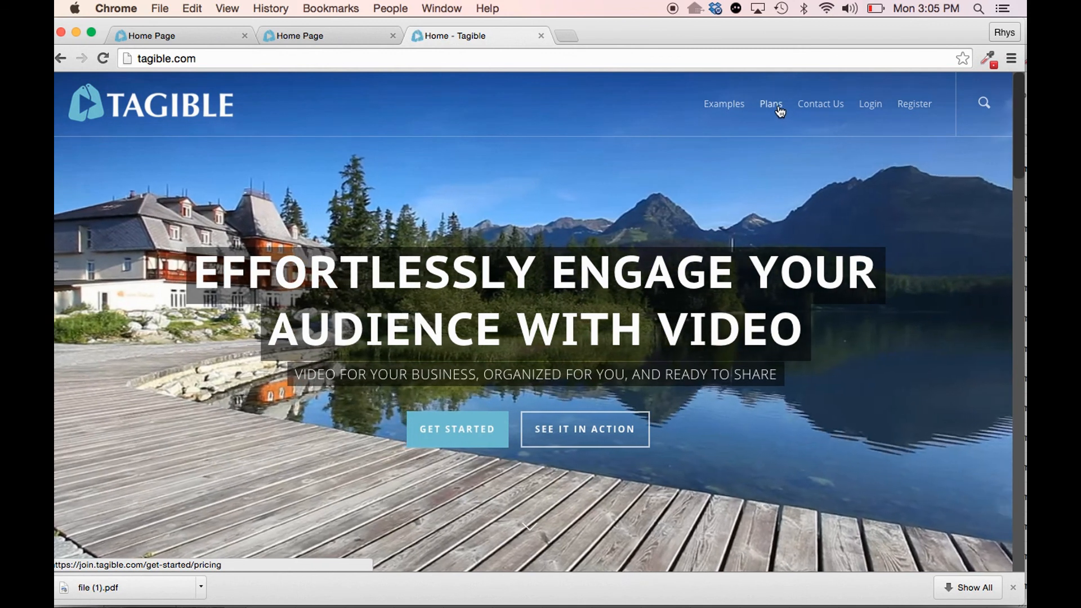
click(779, 110)
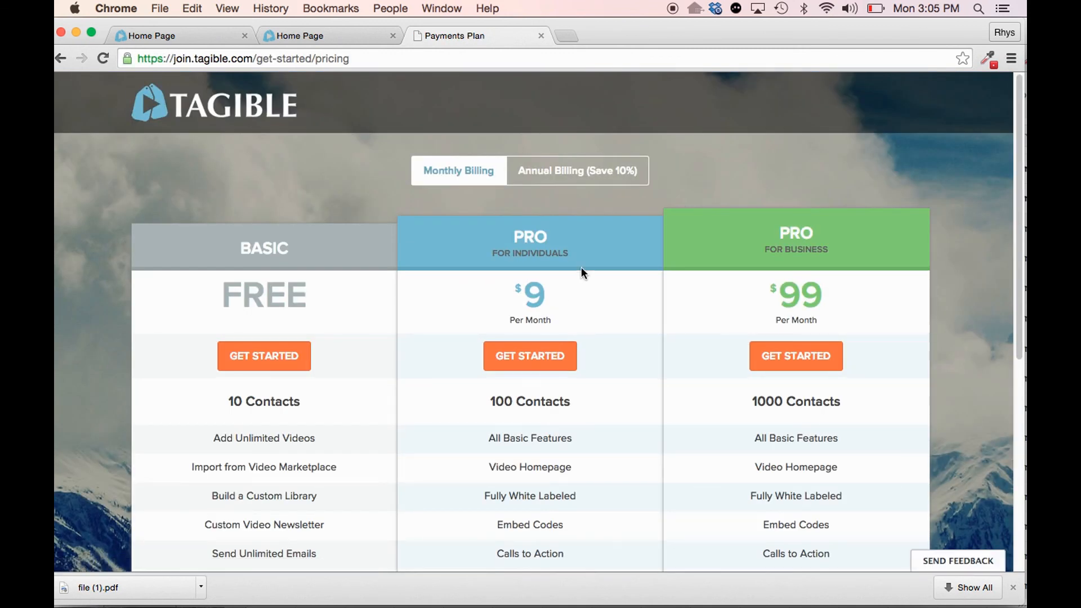
click(561, 175)
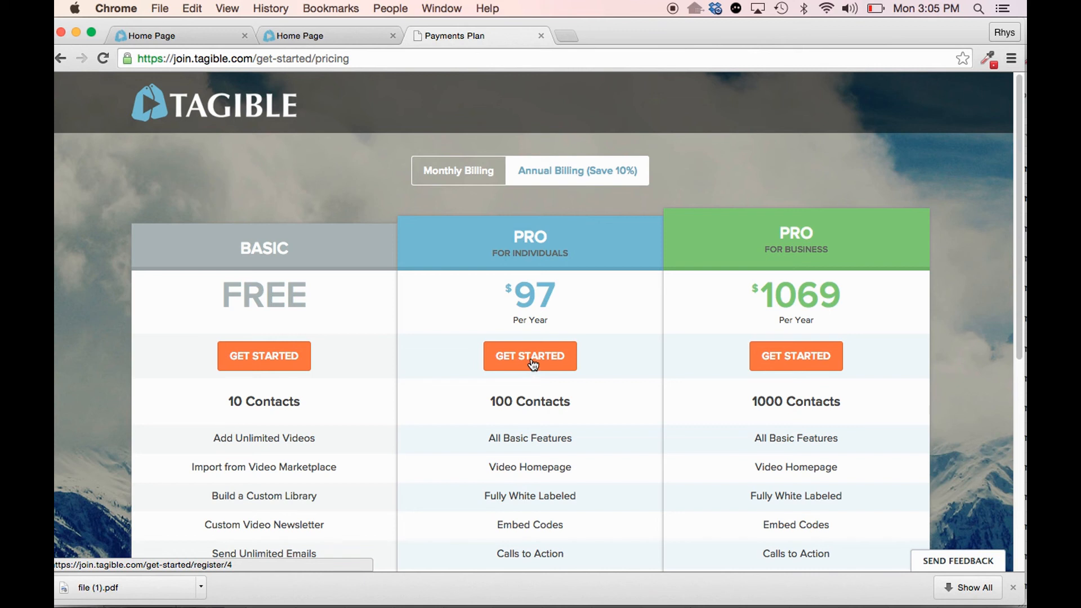
click(192, 31)
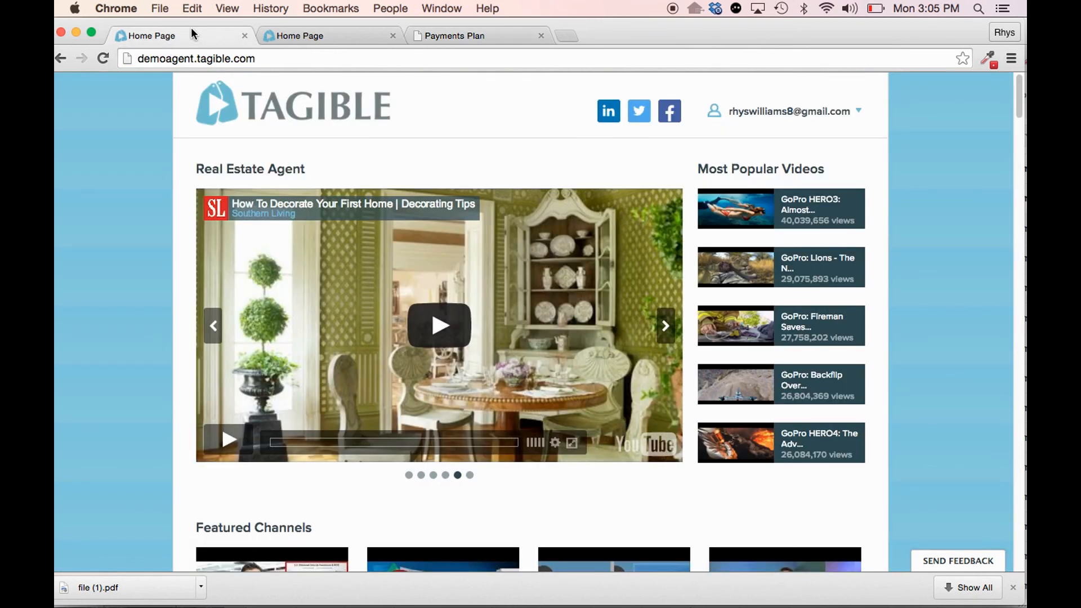